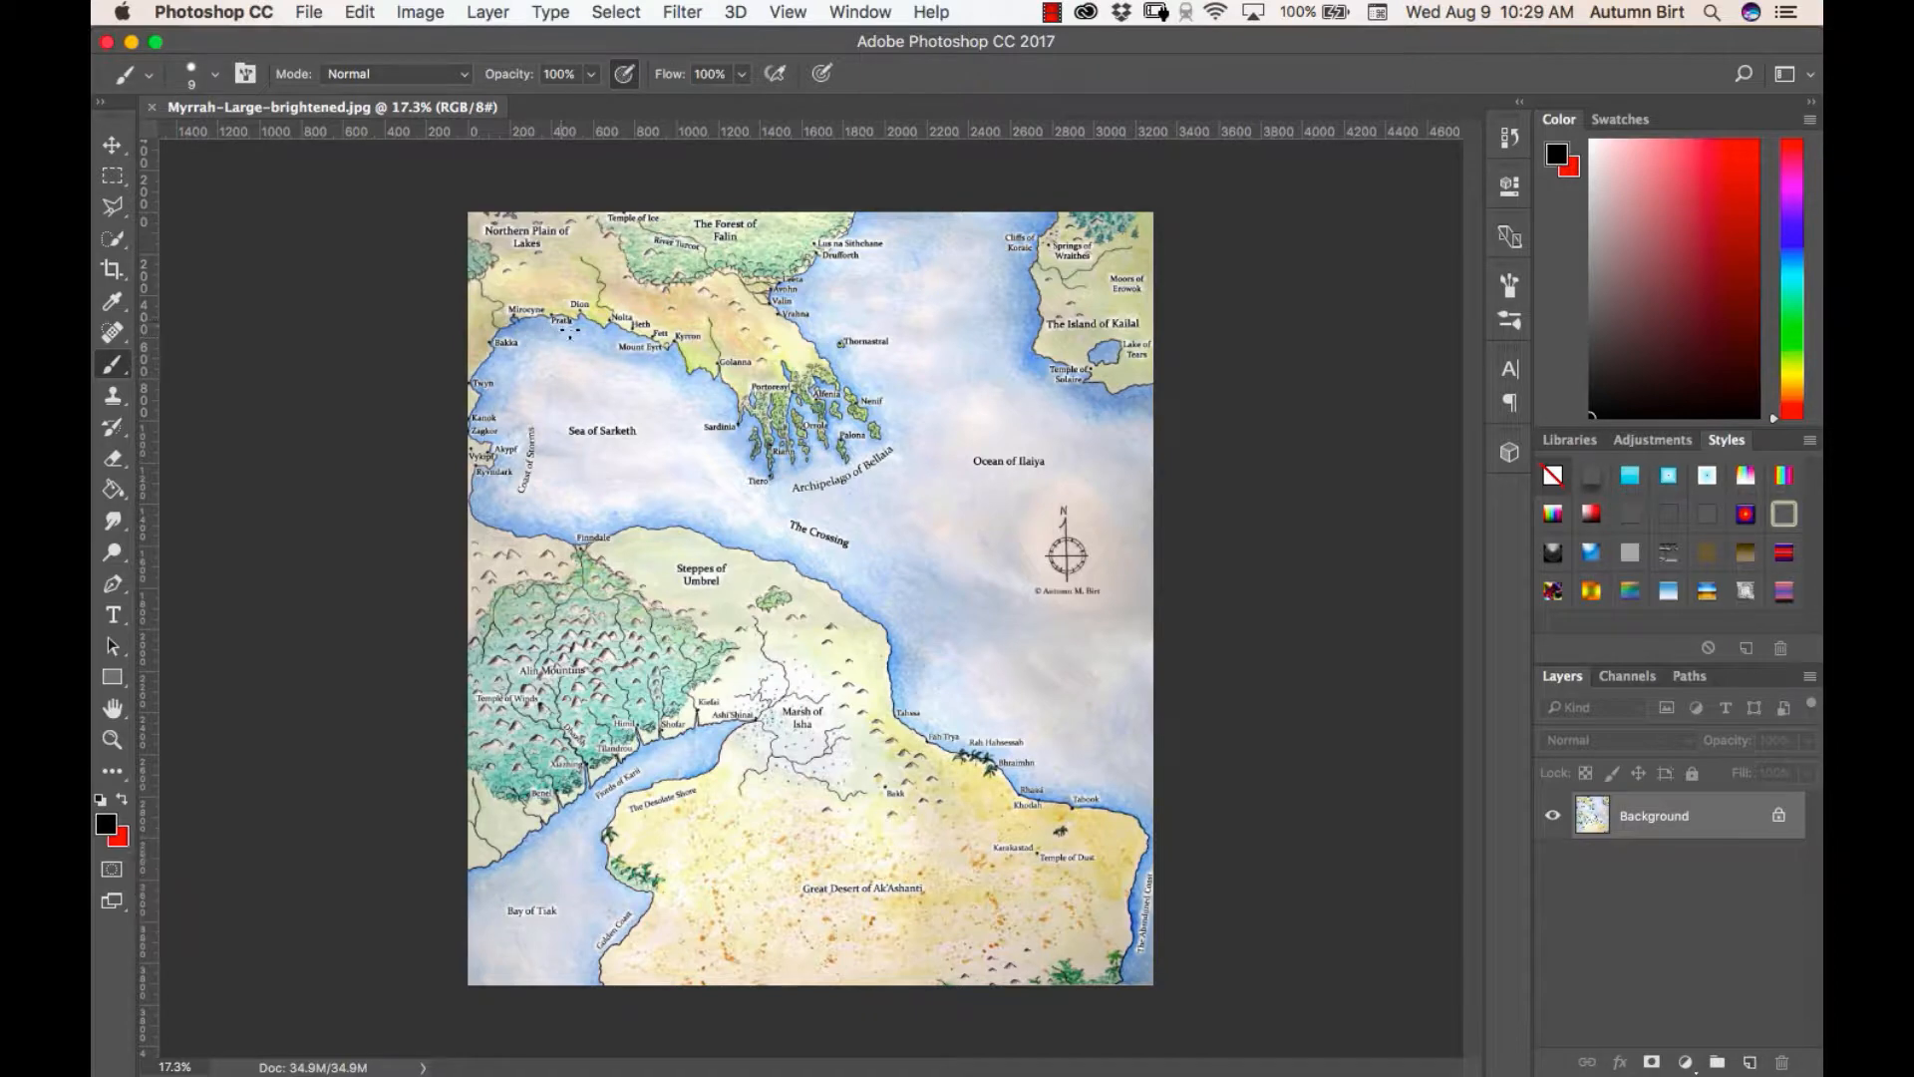
scroll(620, 367, "up", 4)
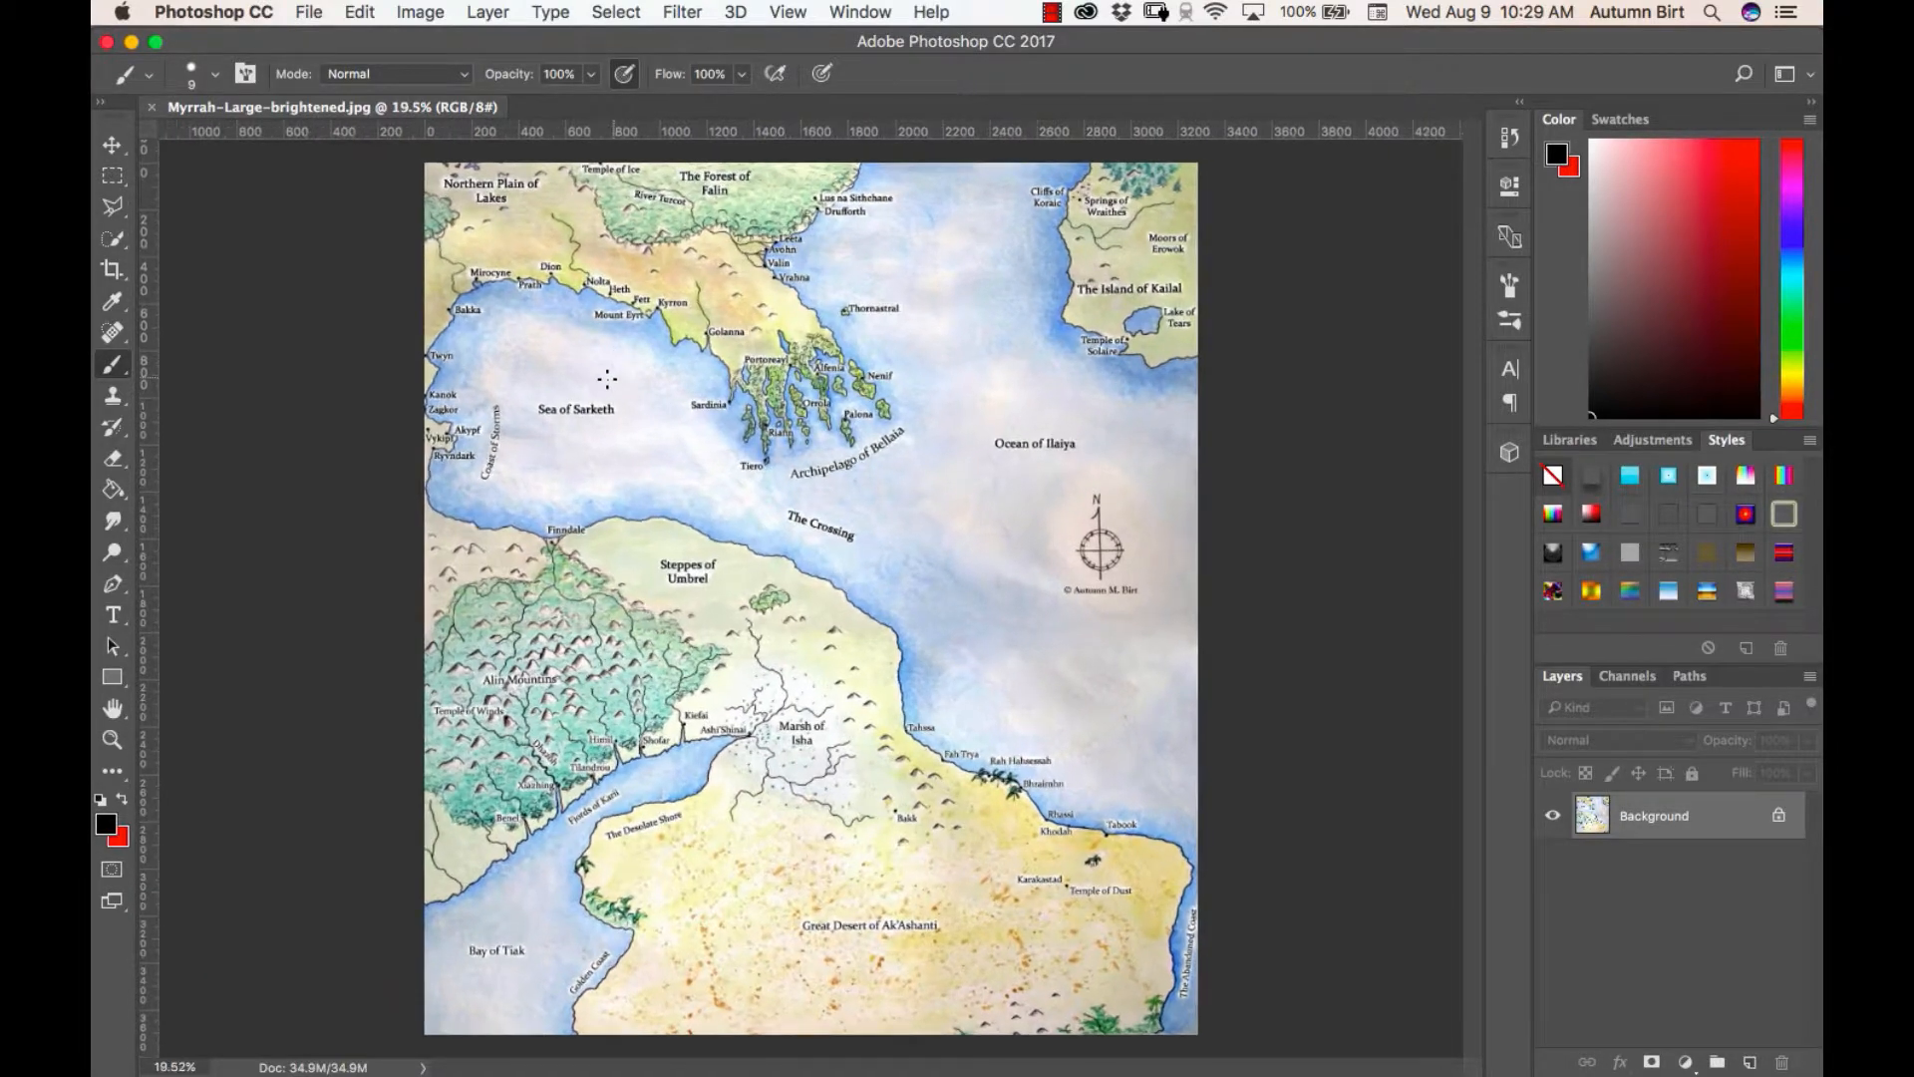
scroll(606, 380, "up", 3)
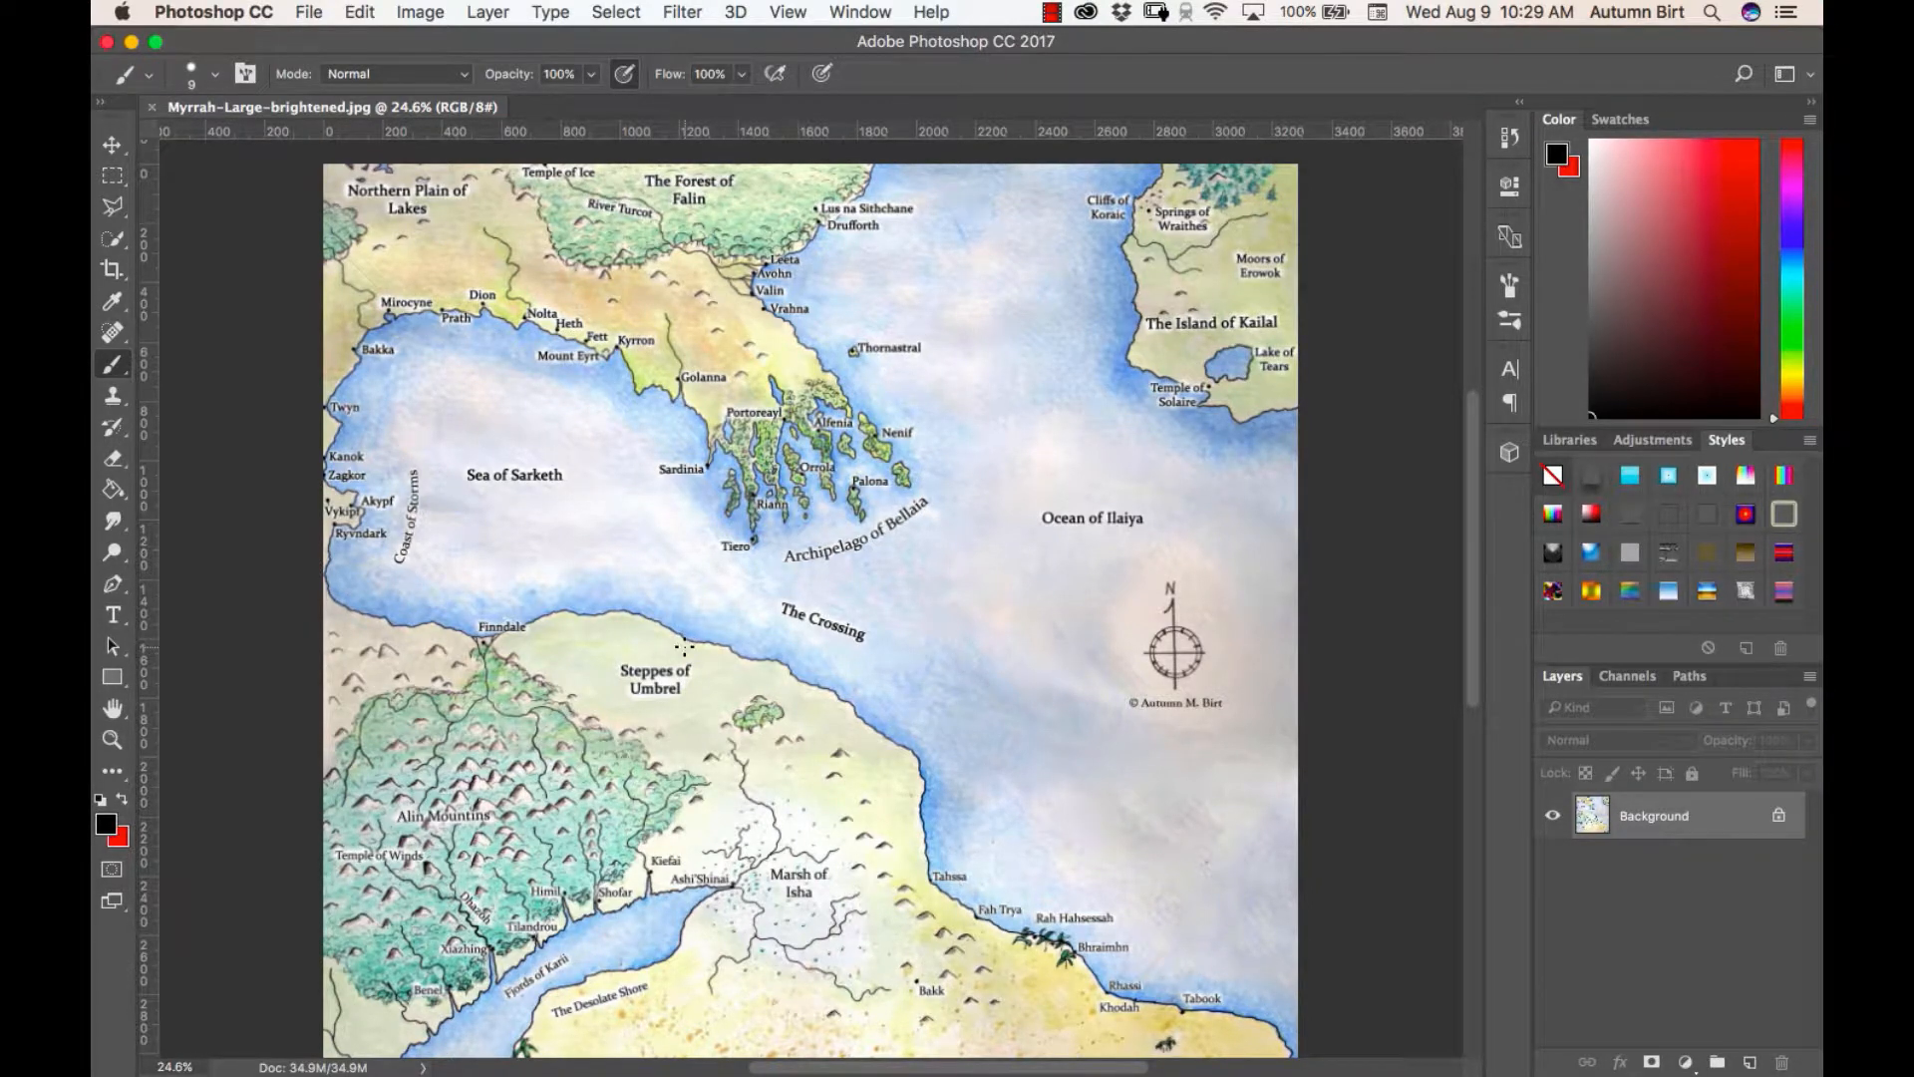
scroll(684, 639, "down", 3)
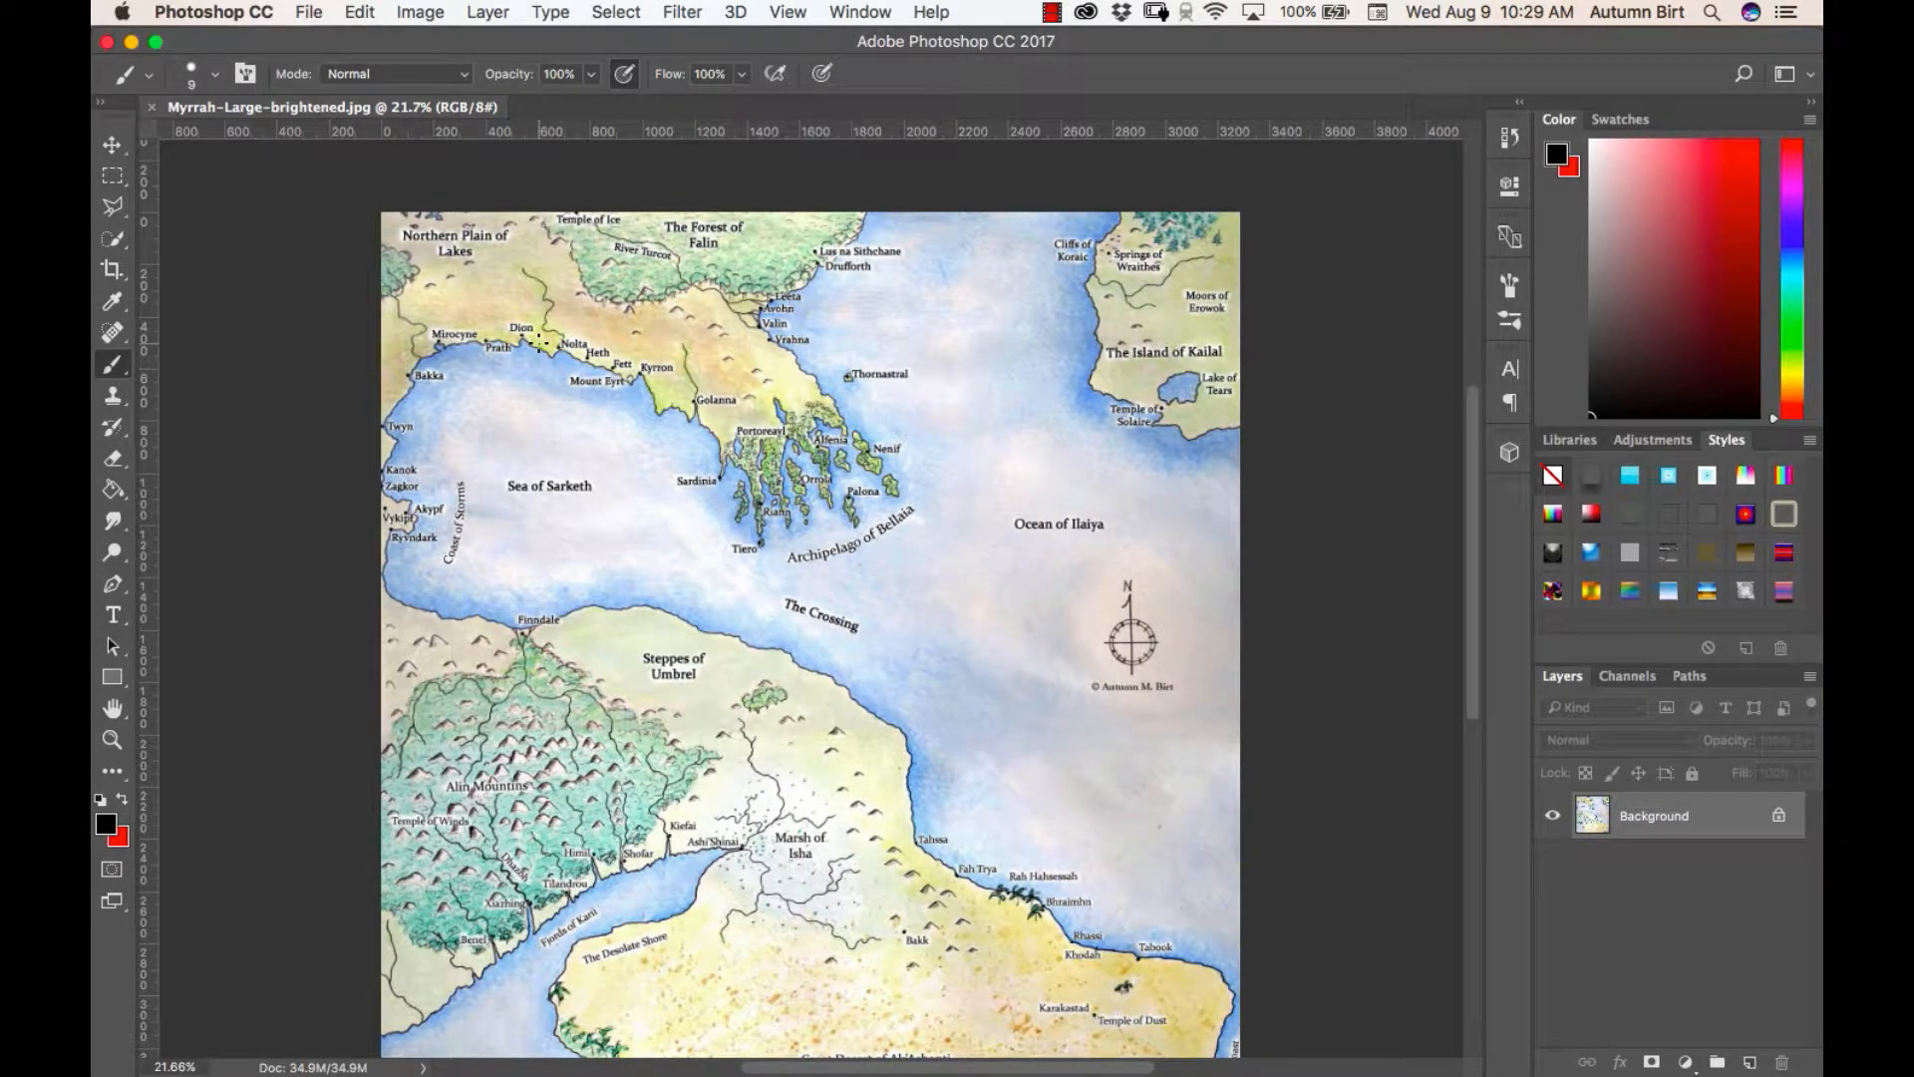
scroll(965, 455, "down", 2)
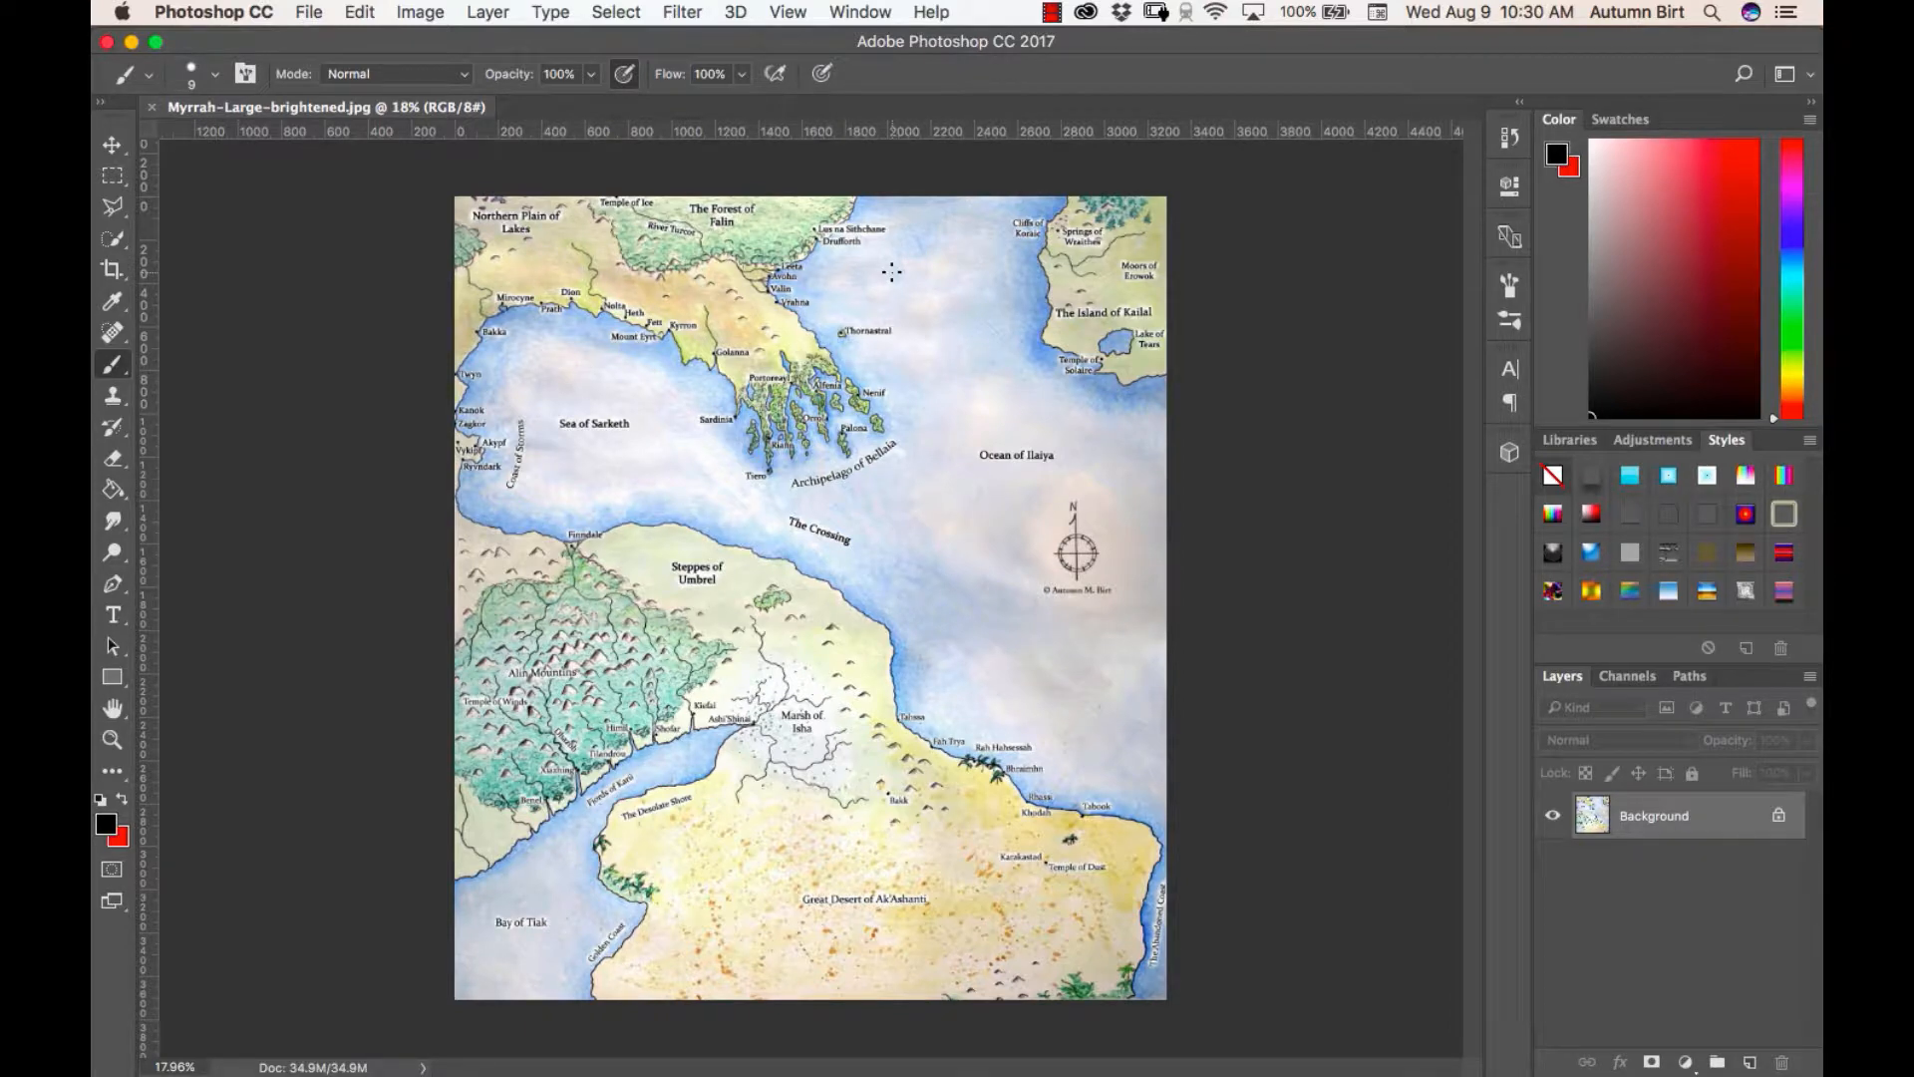
Create a new document named "myrrah new map" at 7000 by 7000 pixels
left_click(307, 12)
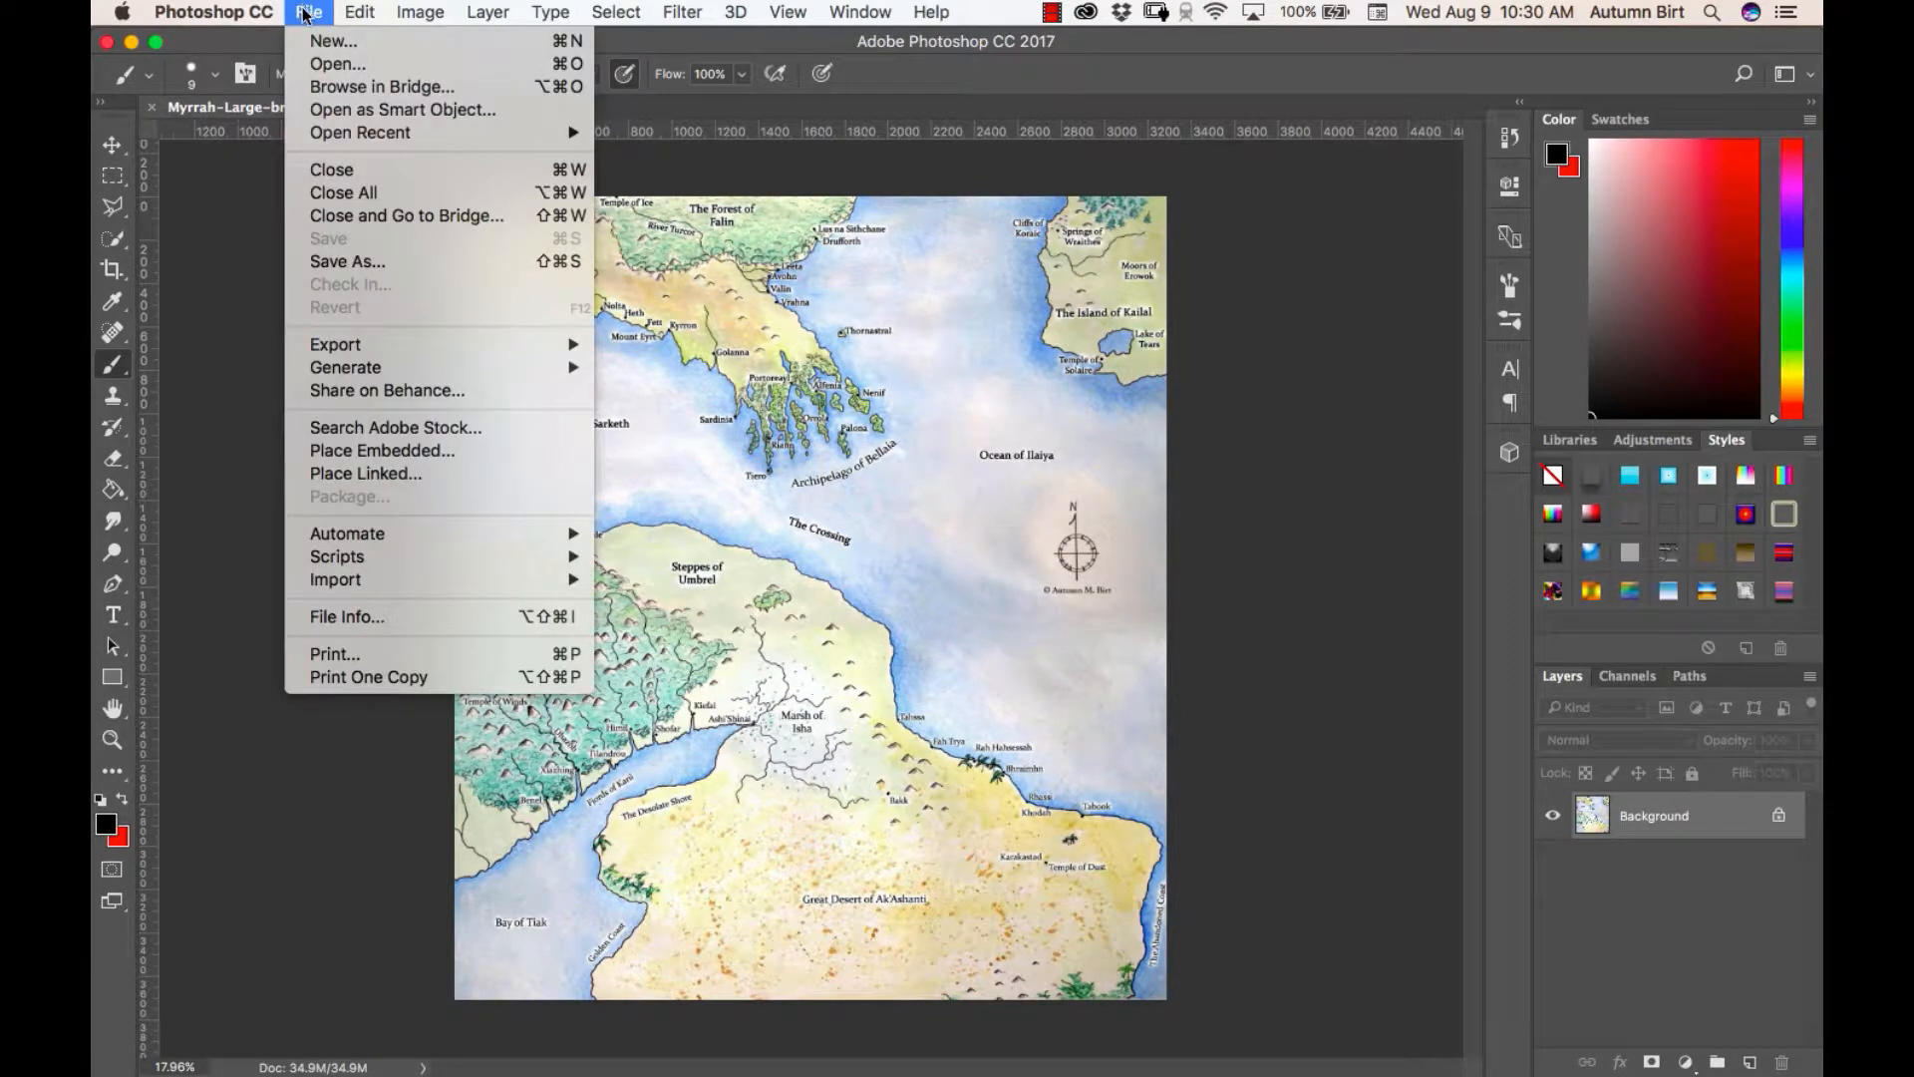
left_click(315, 39)
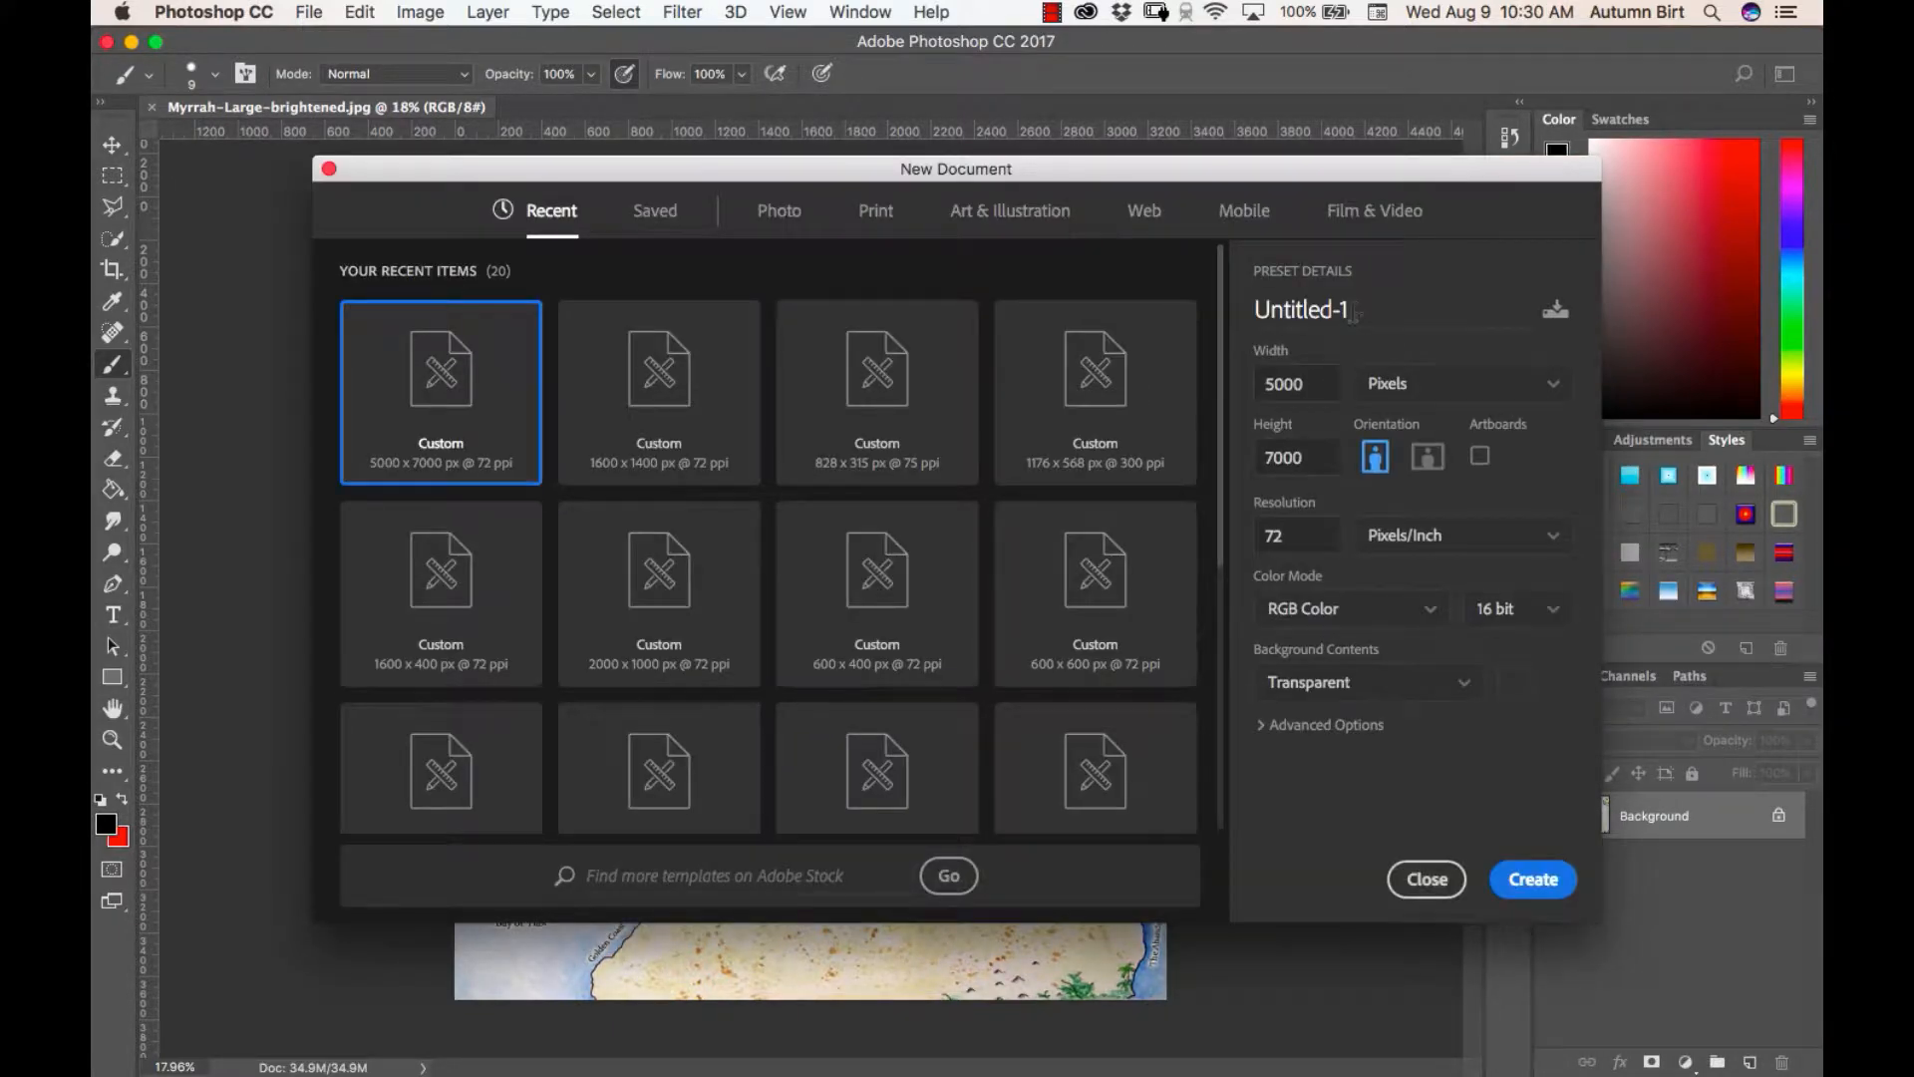
left_click(1353, 311)
type("m")
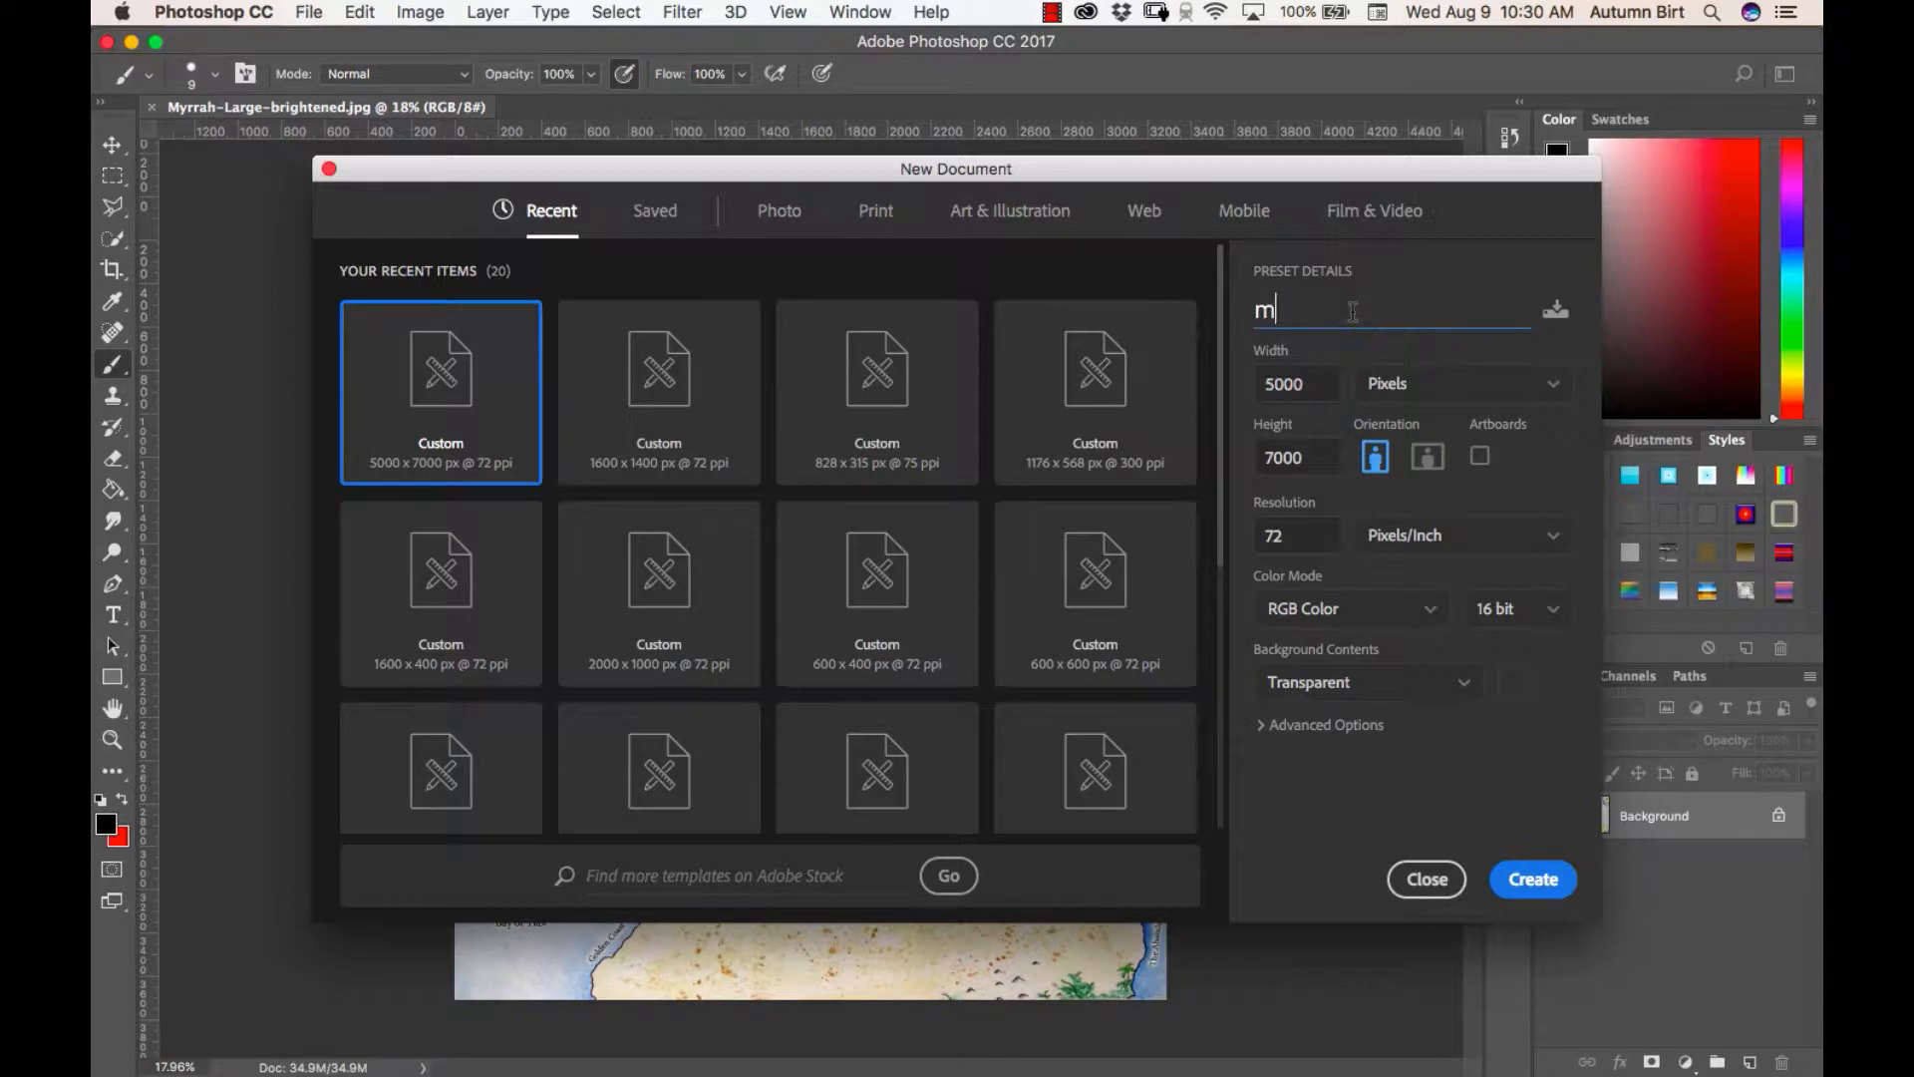
type("yrrah new map")
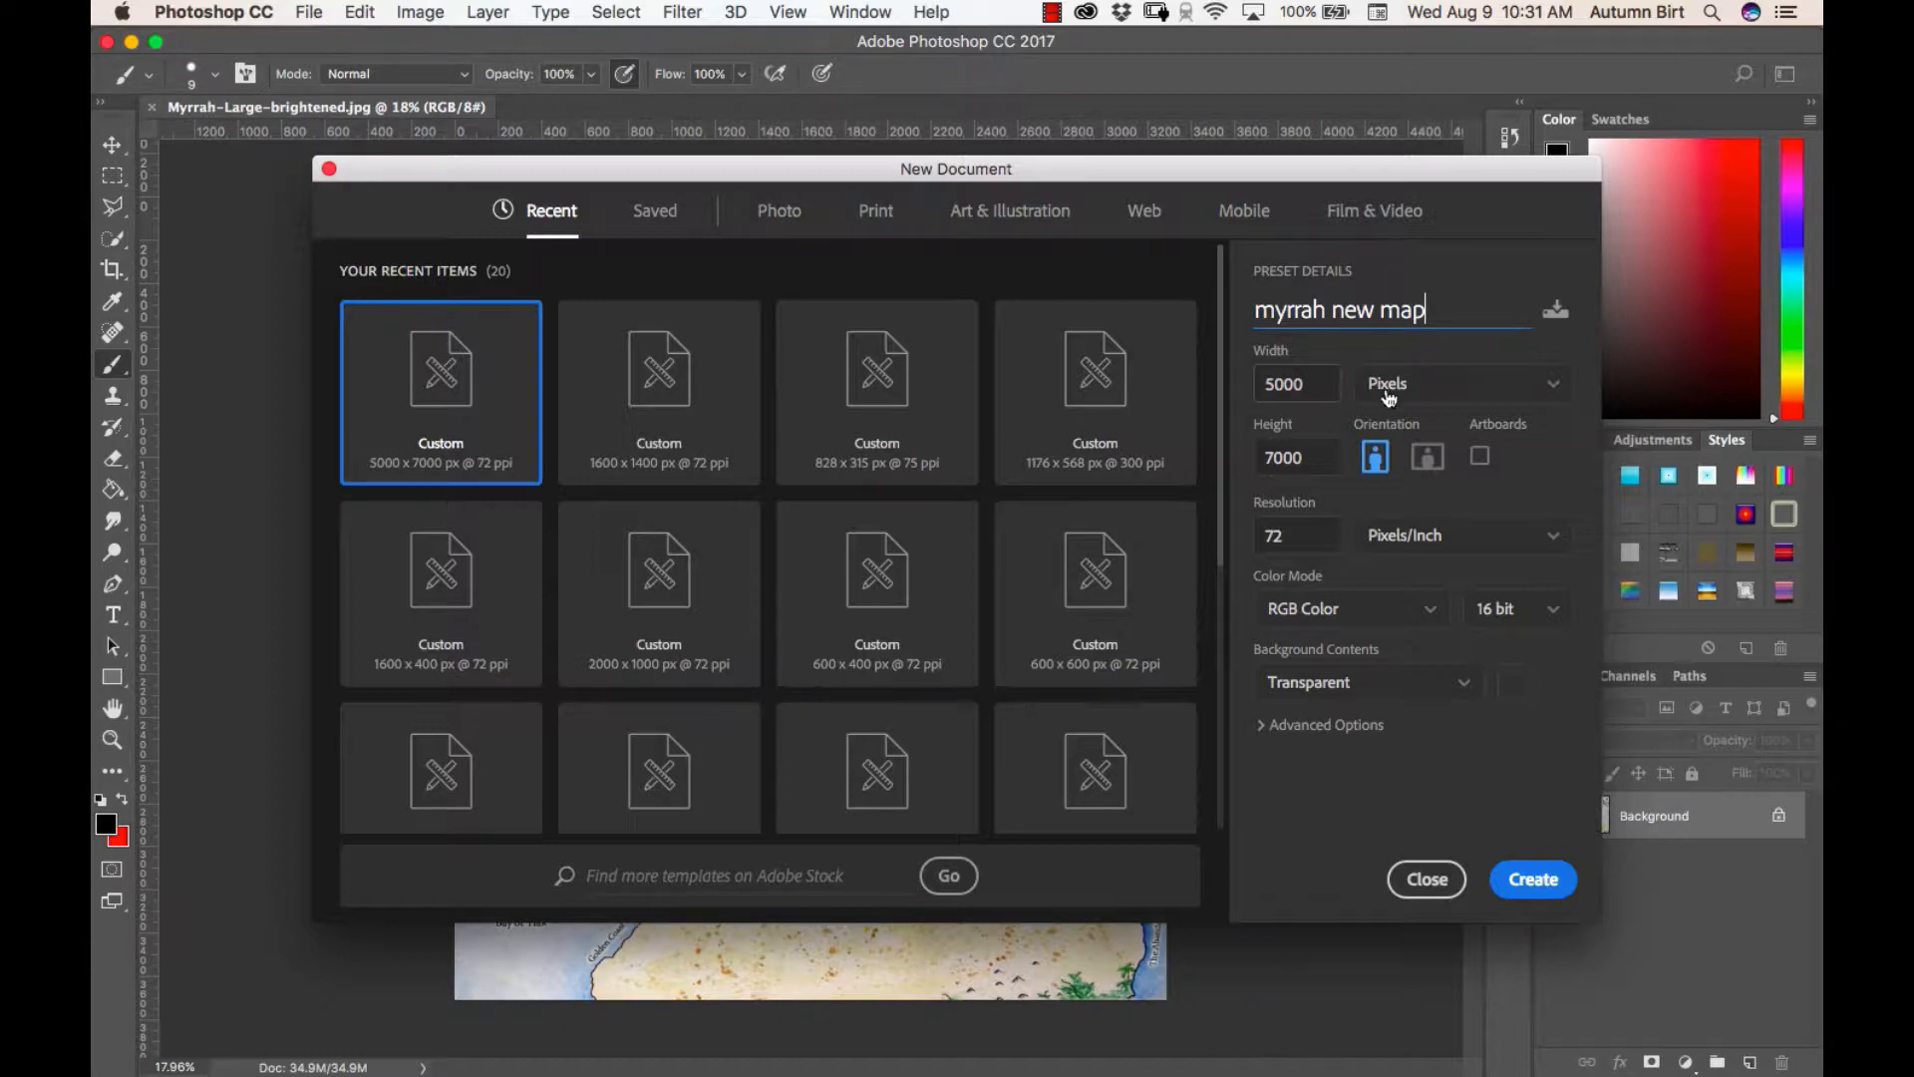
left_click(1305, 383)
double_click(1285, 384)
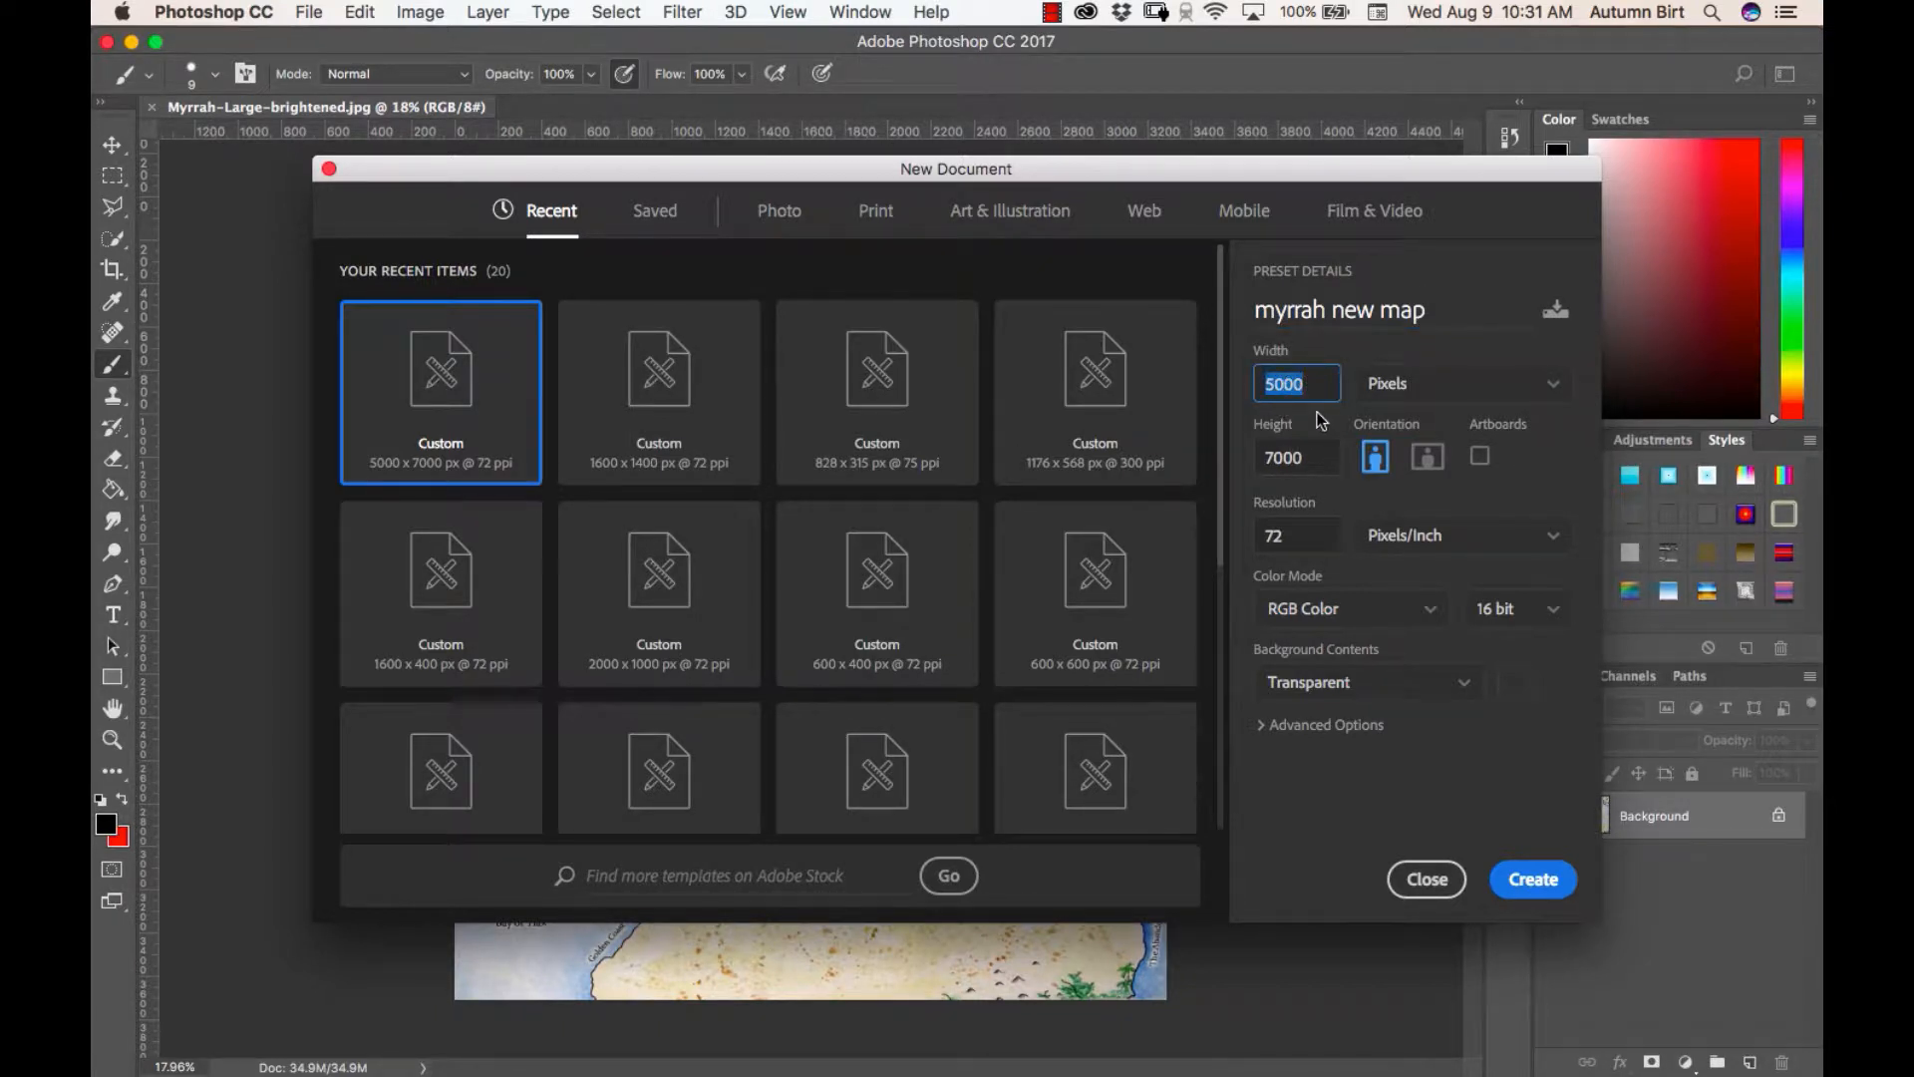
type("7000")
double_click(1314, 451)
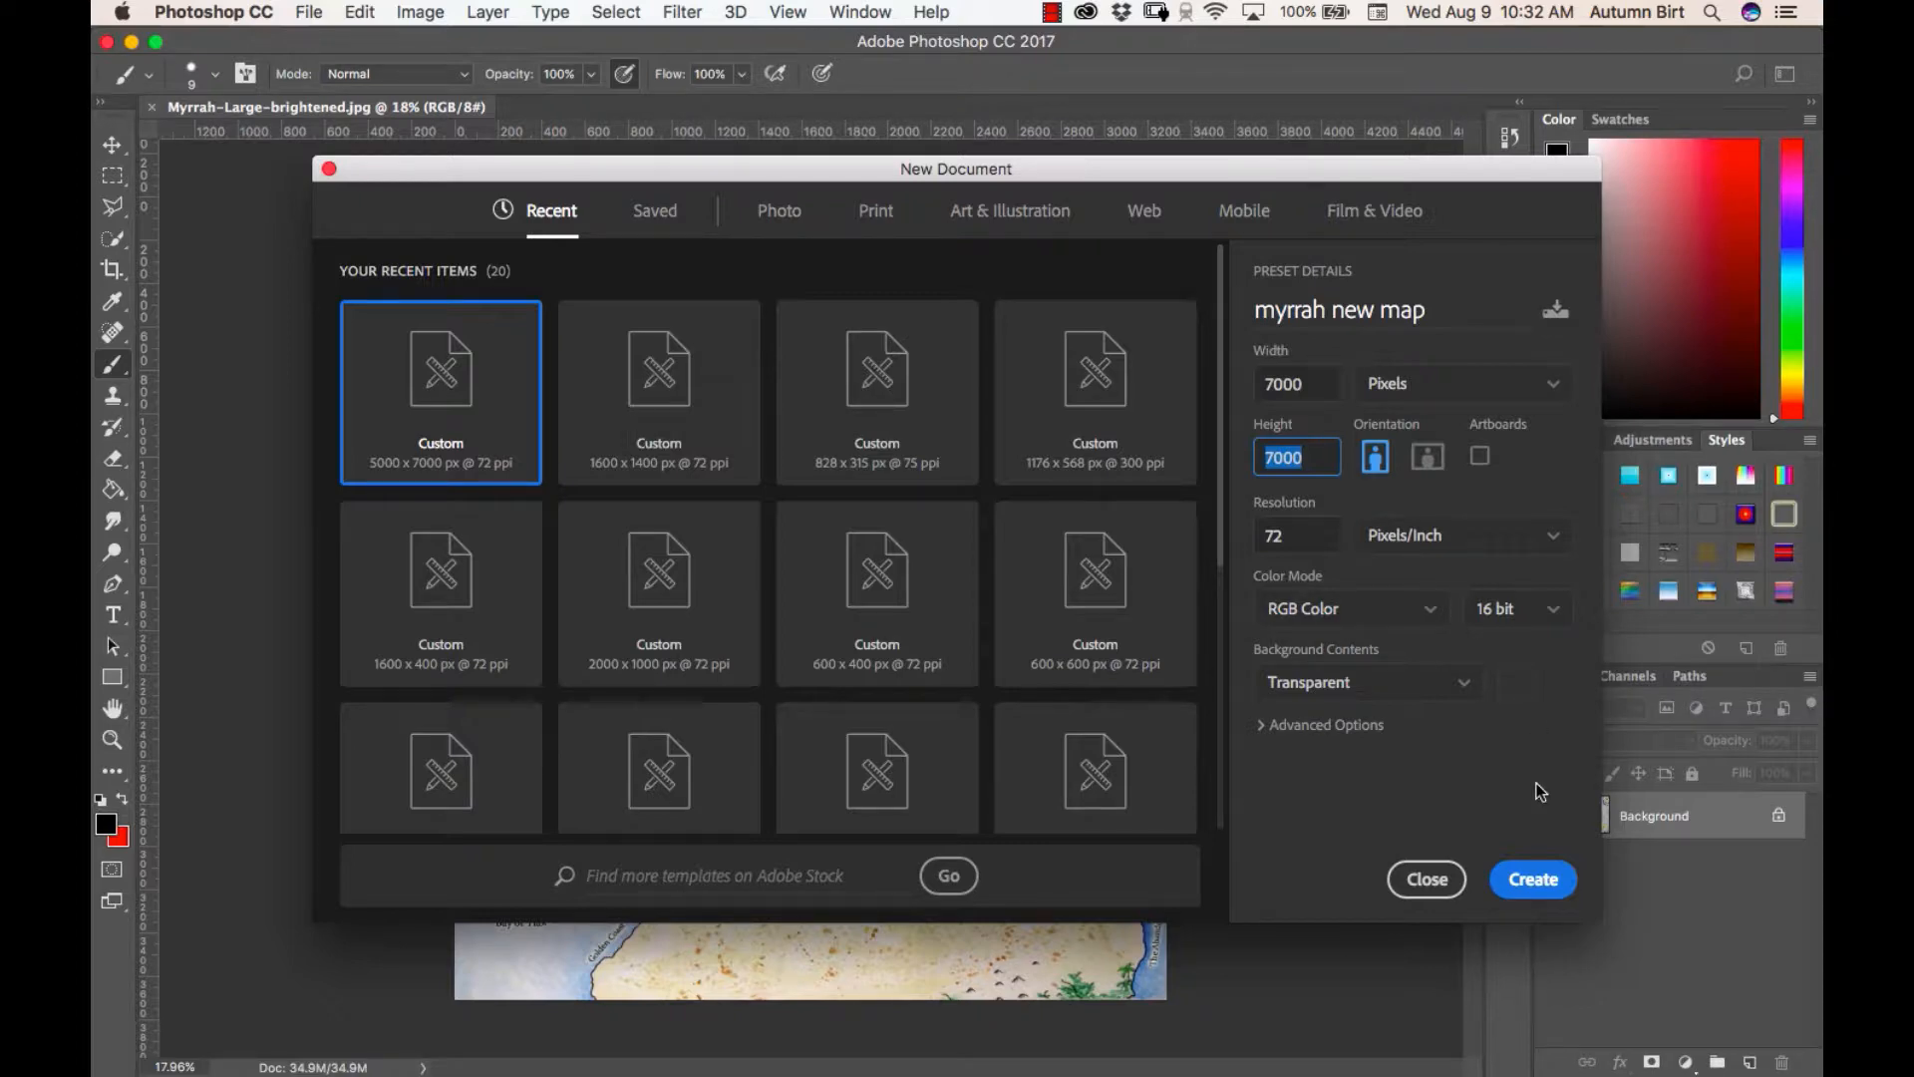
left_click(1563, 886)
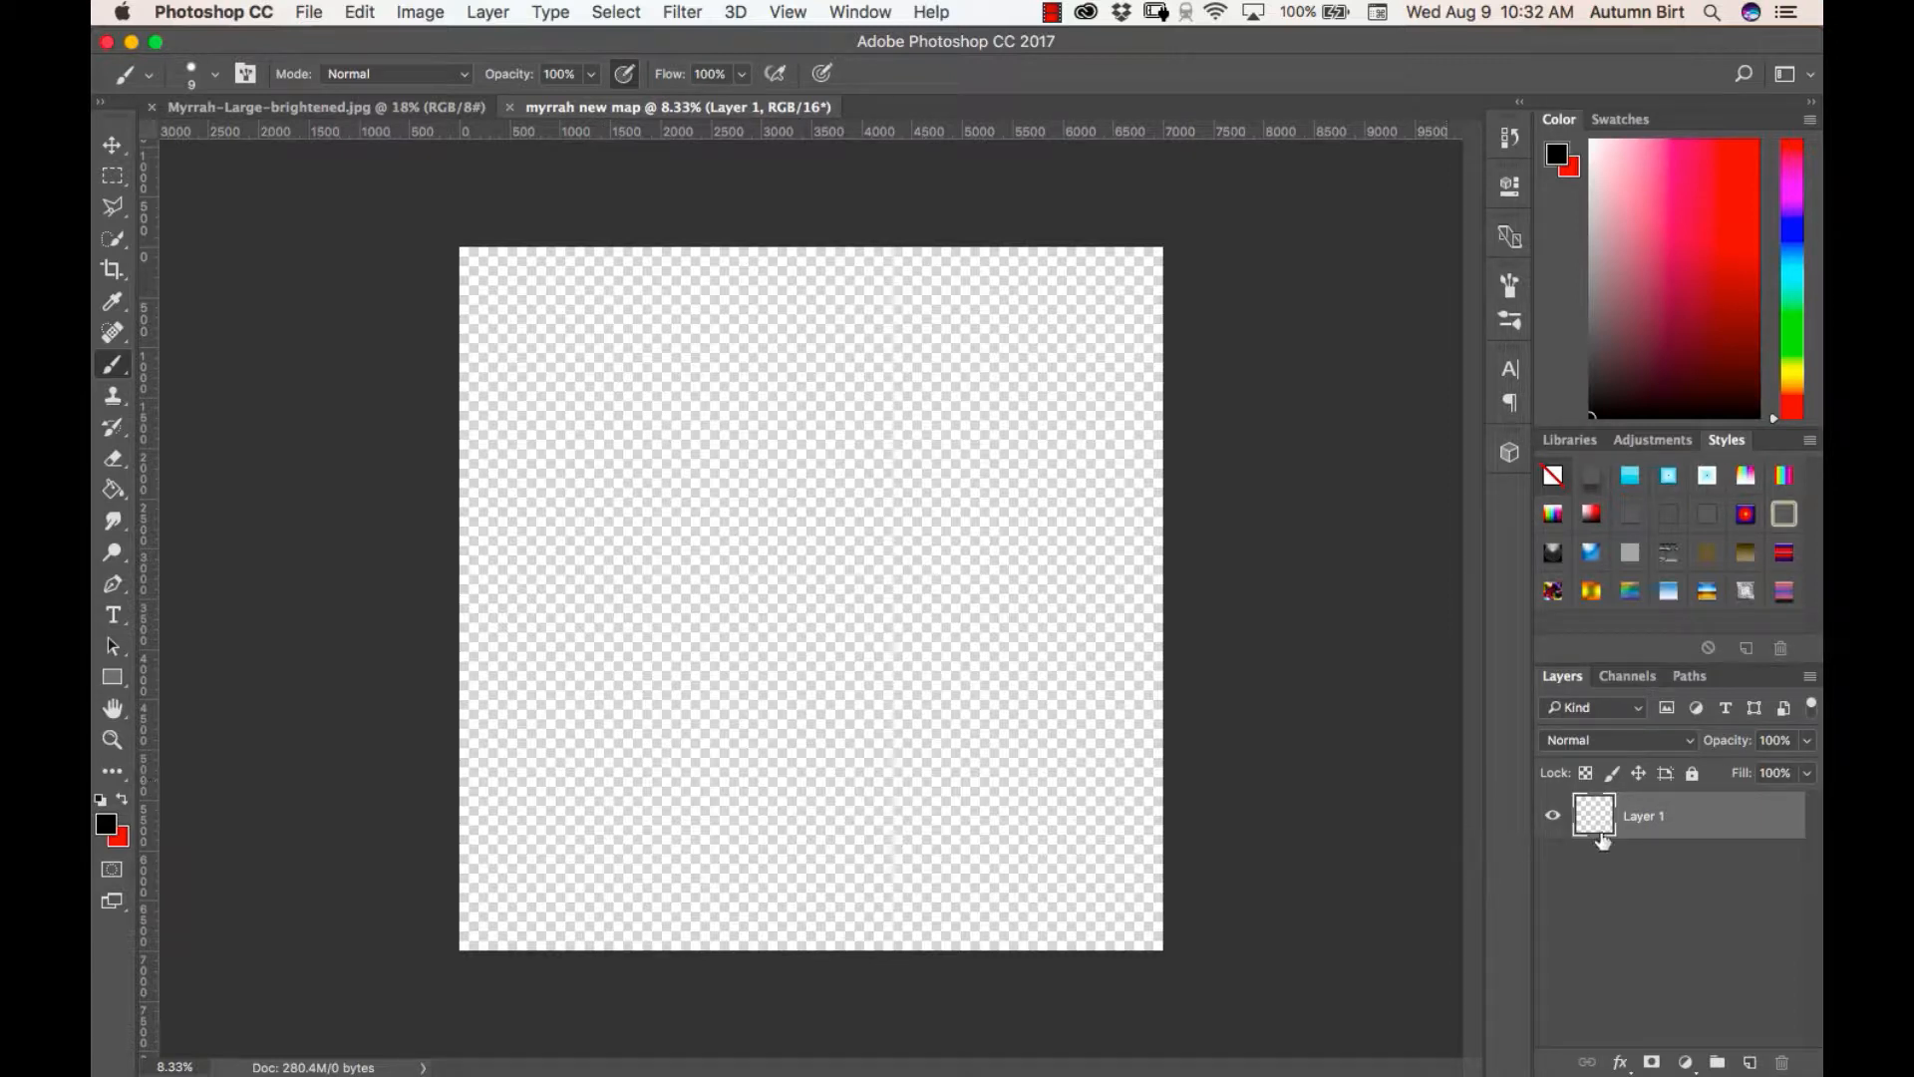
Toggle Layer 1's visibility off and back on, and add a new layer above it
left_click(1555, 817)
left_click(1554, 816)
left_click(1749, 1062)
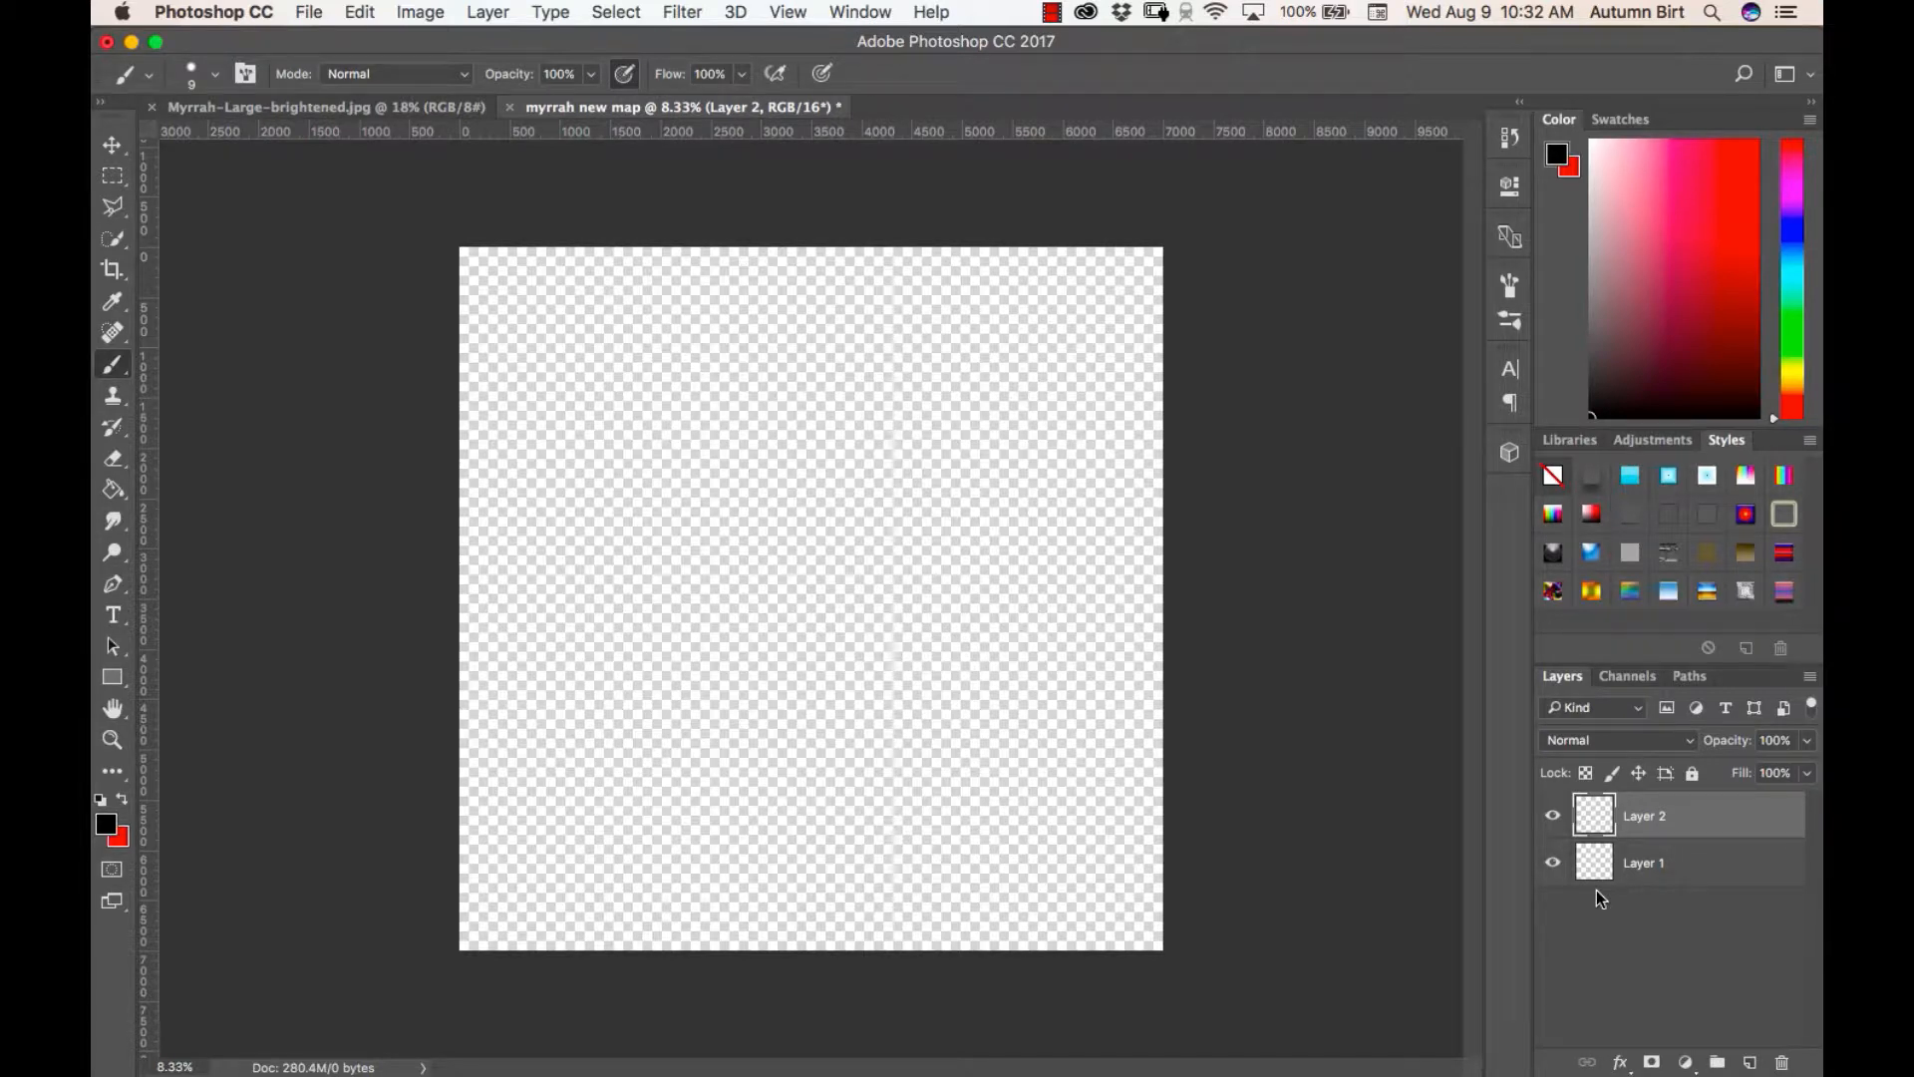
Set the foreground colour to white (fff) and fill the new Layer 2 with the Paint Bucket
left_click(121, 798)
left_click(106, 823)
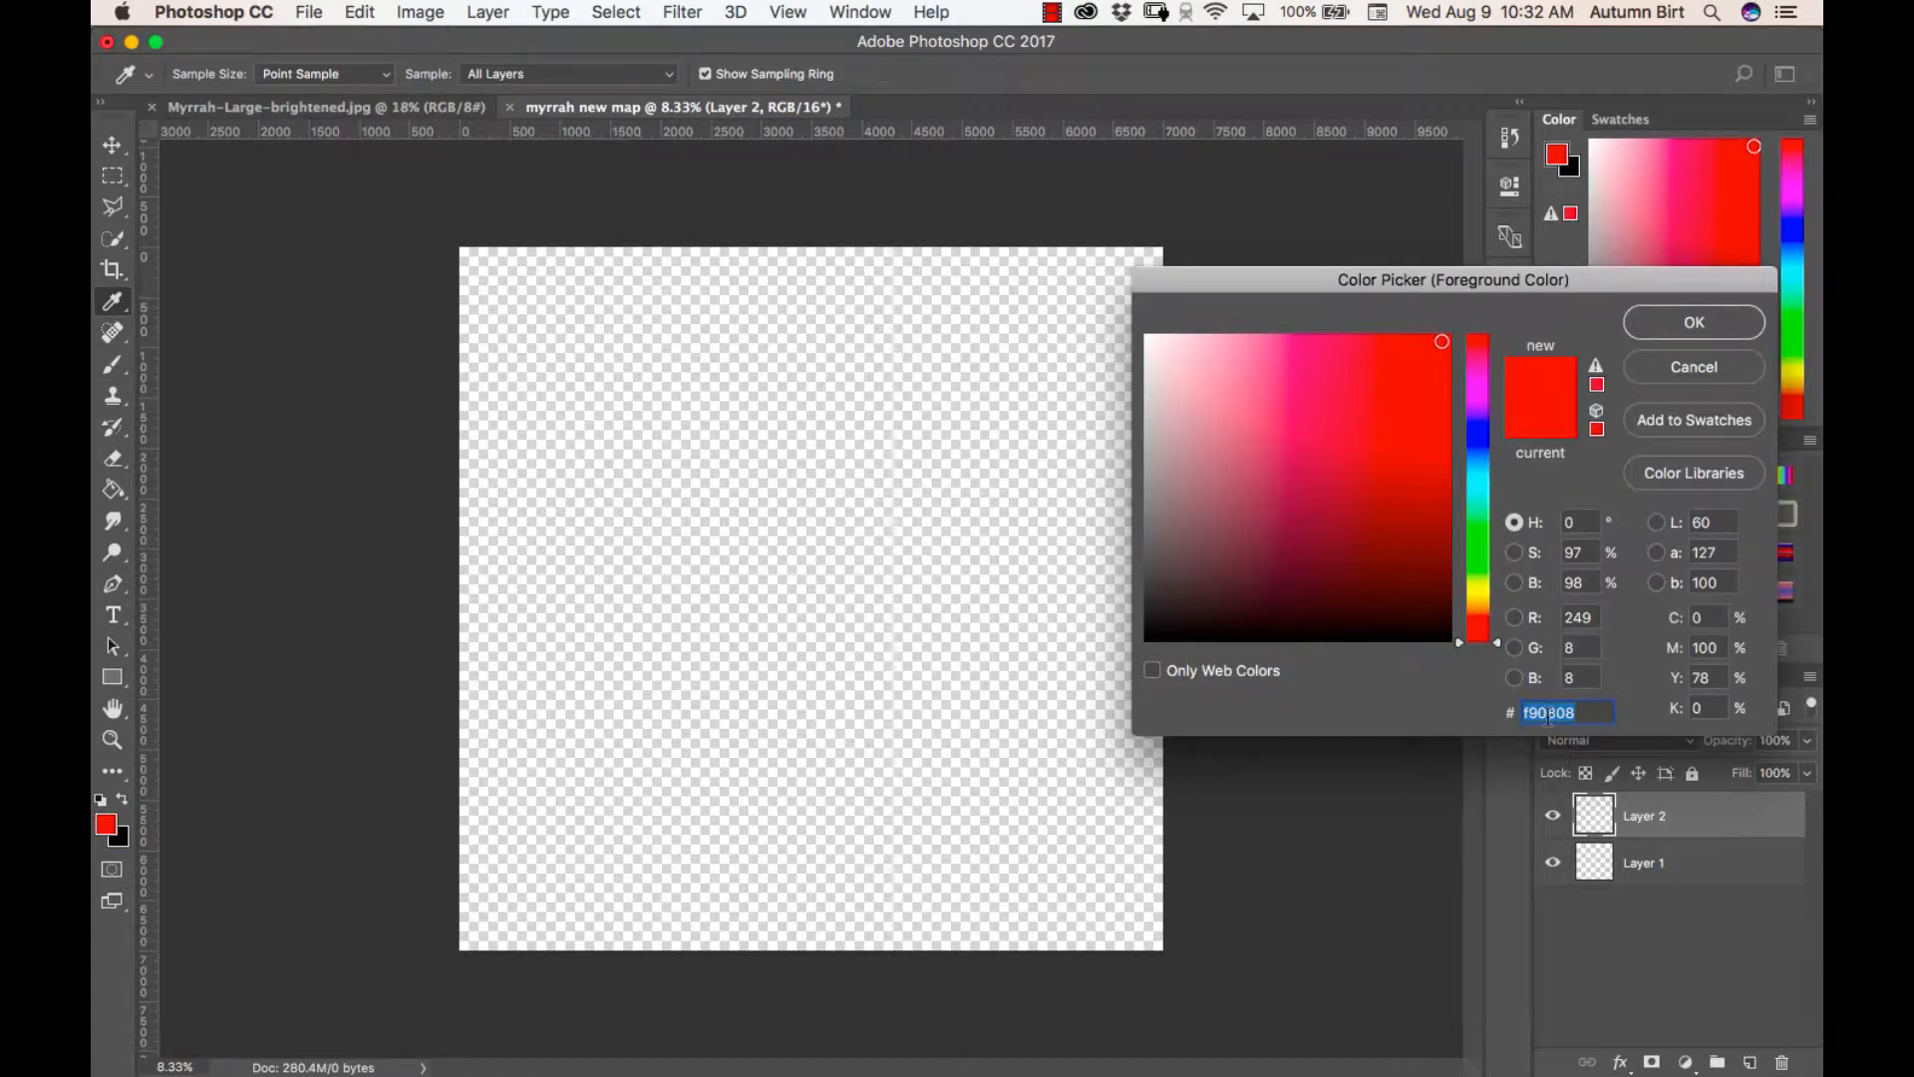
type("fff")
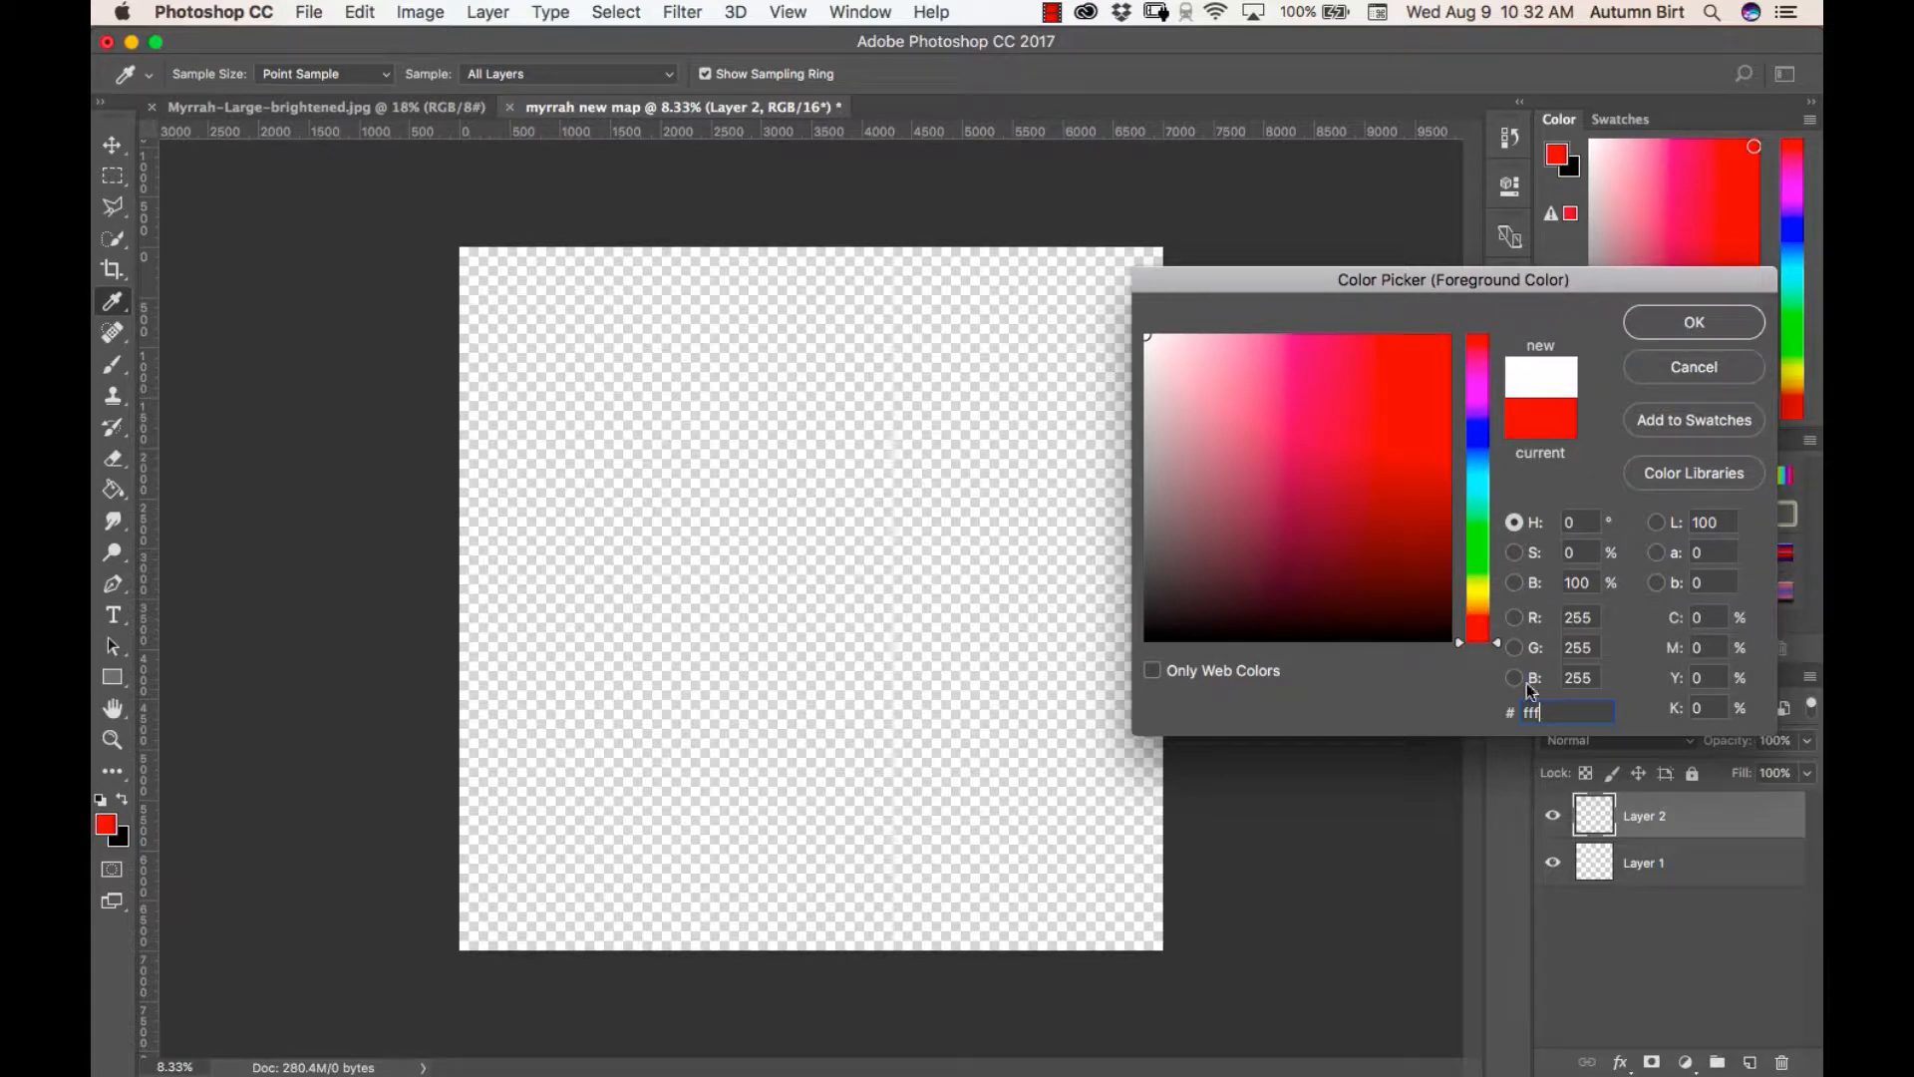
left_click(1694, 322)
key("b")
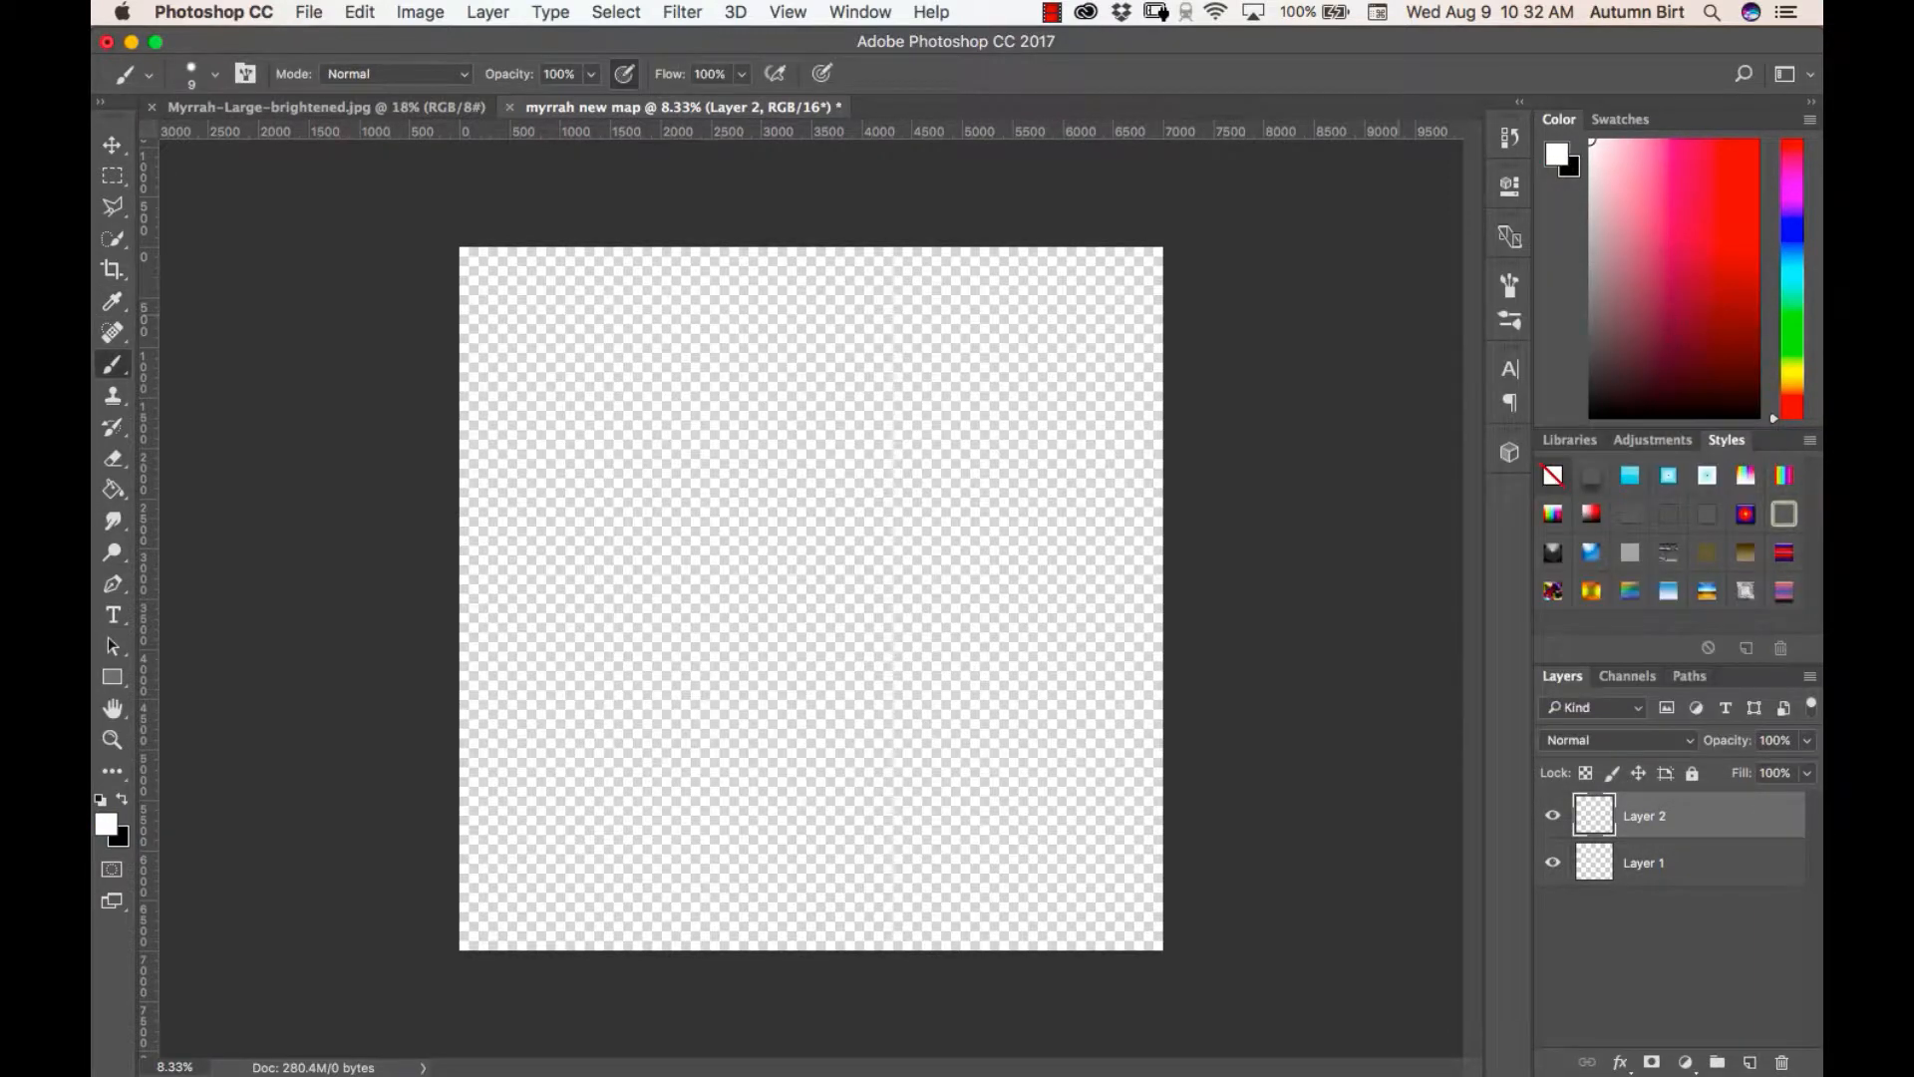
left_click(113, 488)
left_click(628, 474)
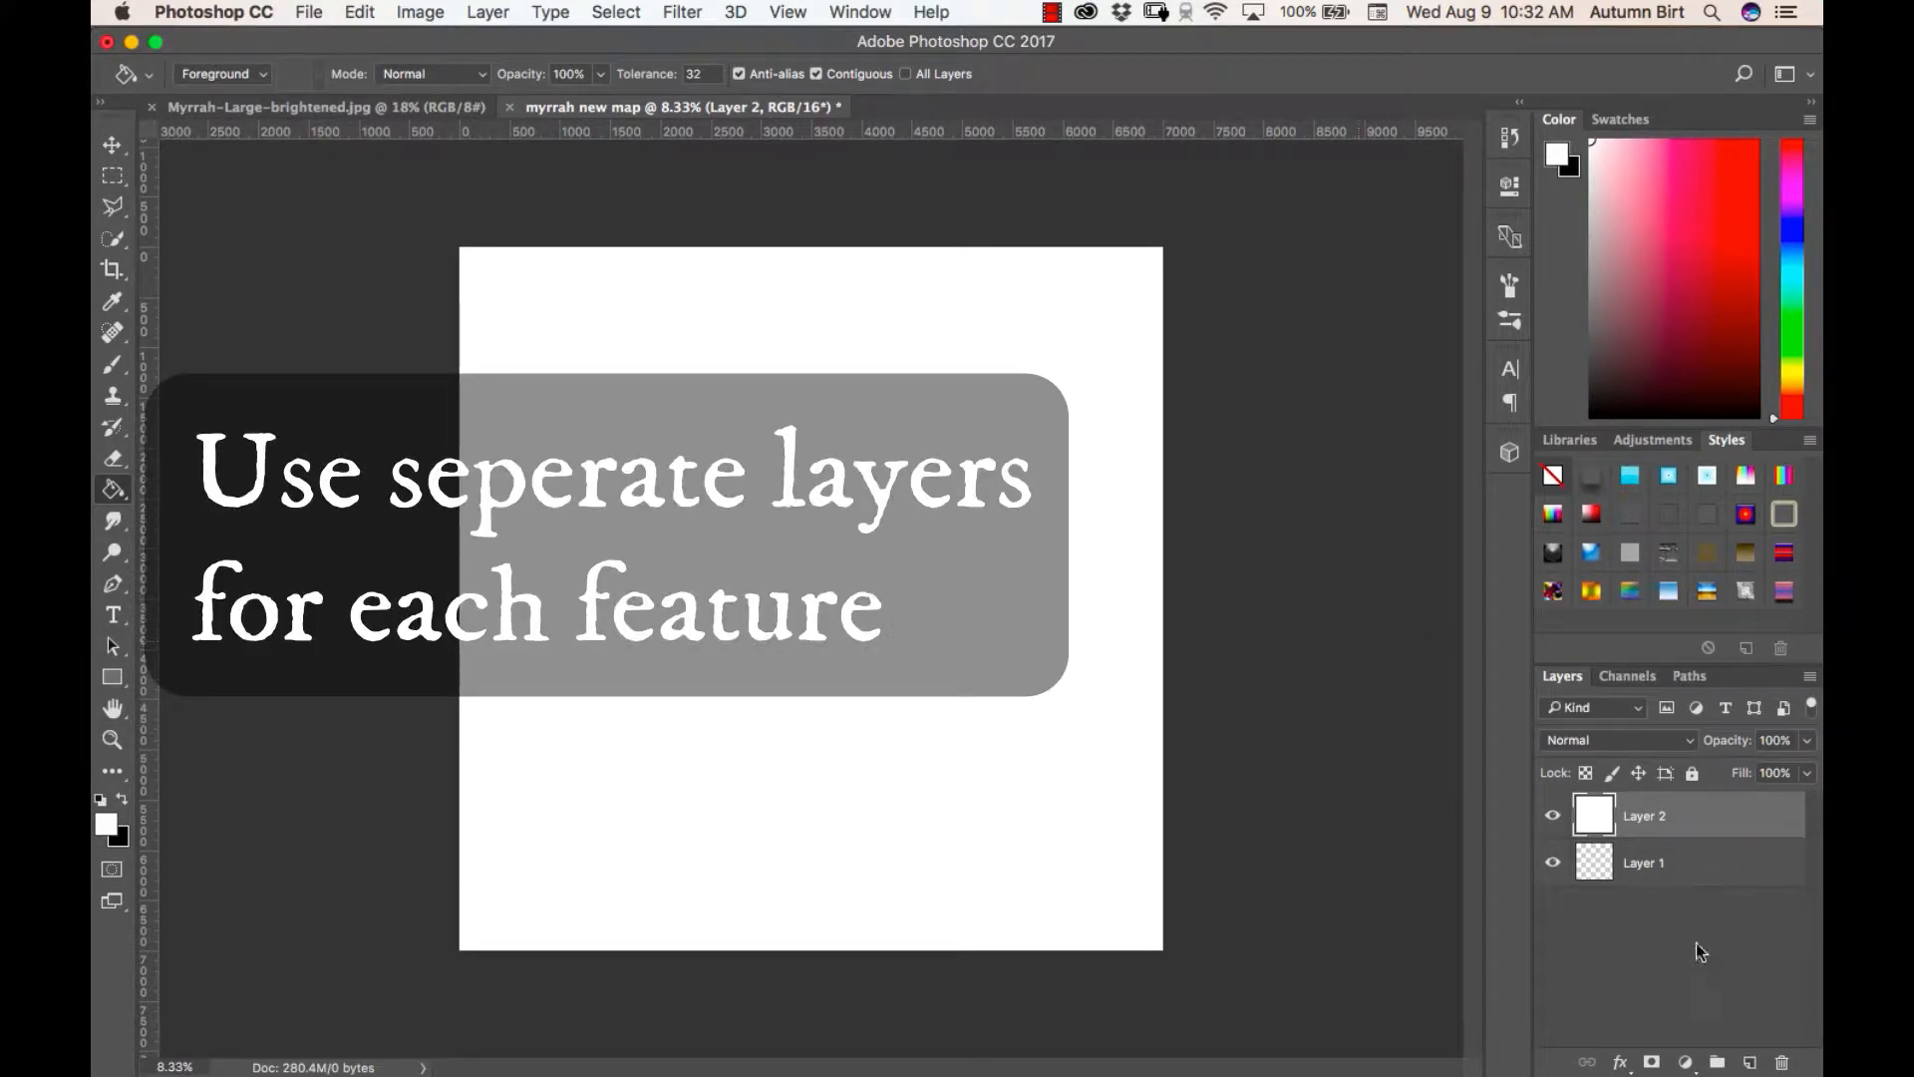
Add another empty layer above the white layer, and toggle the white layer's visibility off and back on
left_click(1751, 1060)
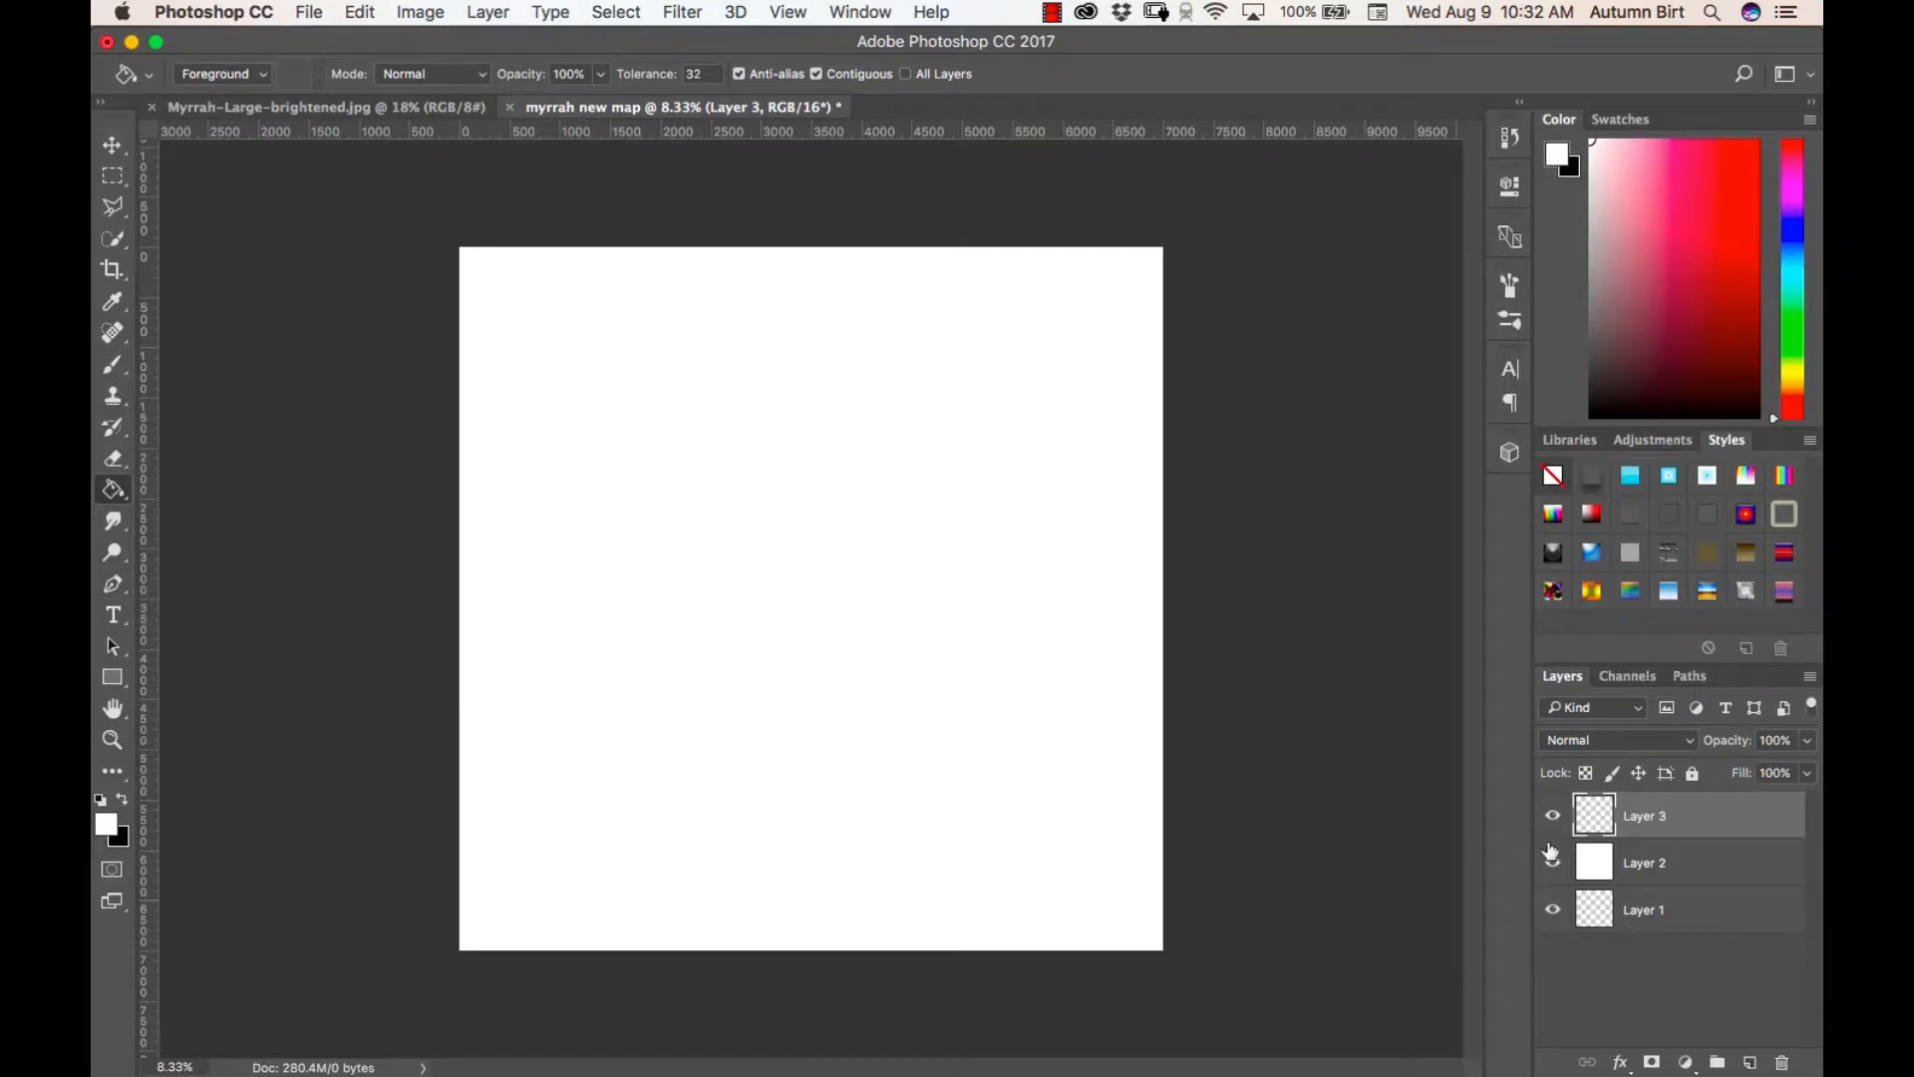
left_click(1552, 863)
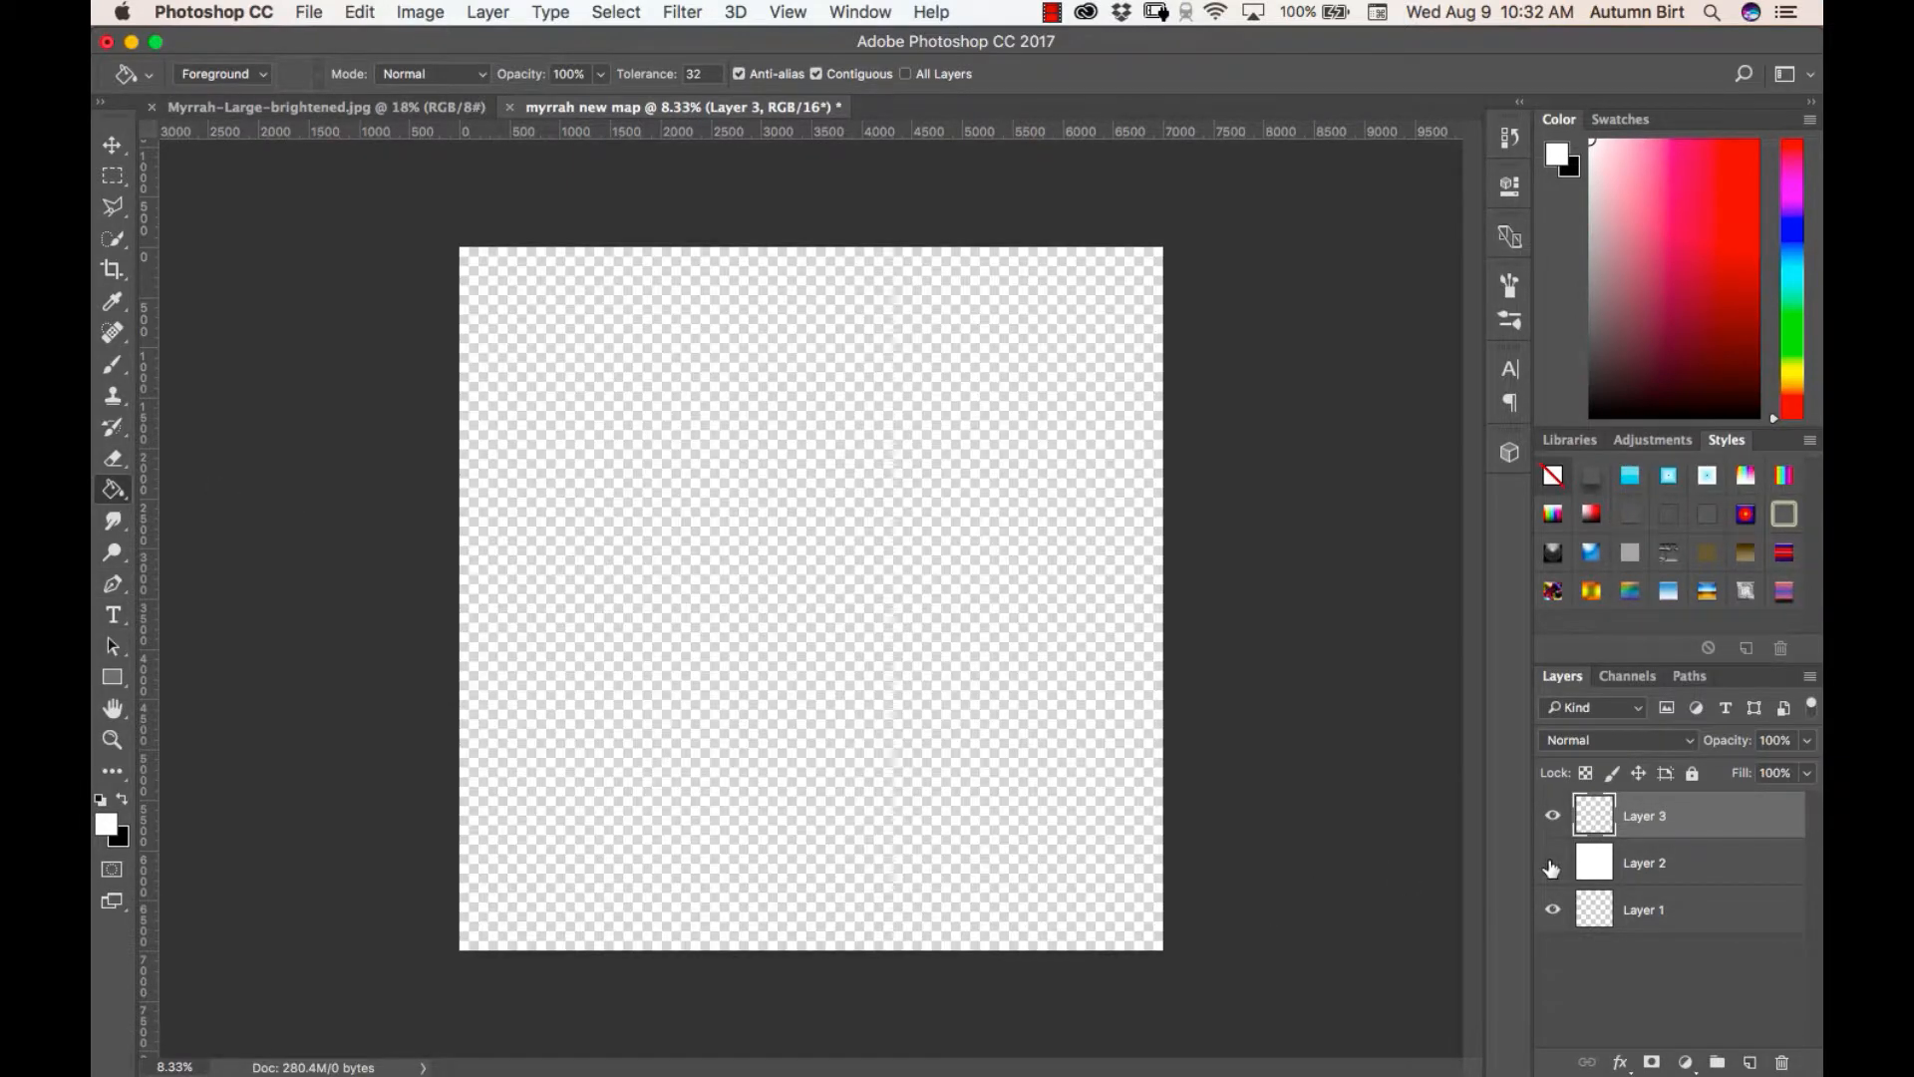
left_click(1552, 863)
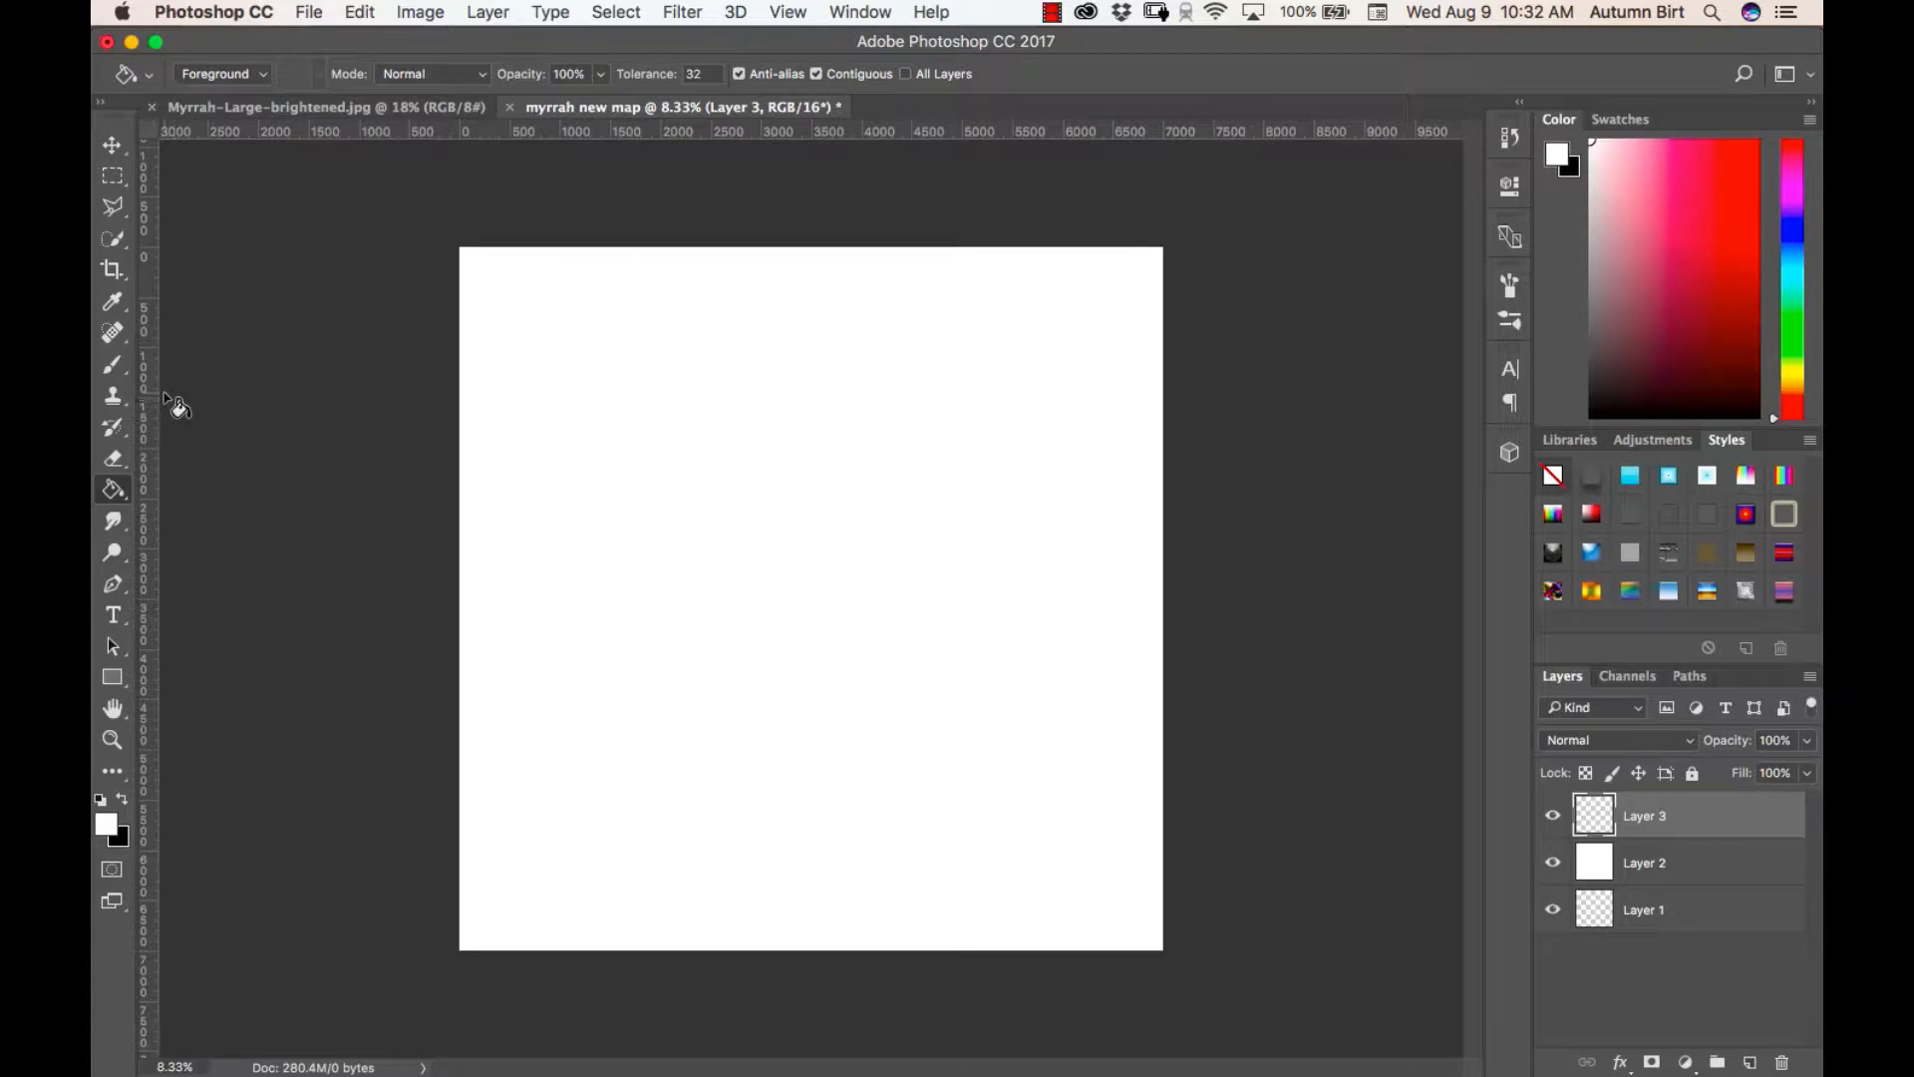
Choose the Brush tool and set its brush size to 15 px
left_click(113, 367)
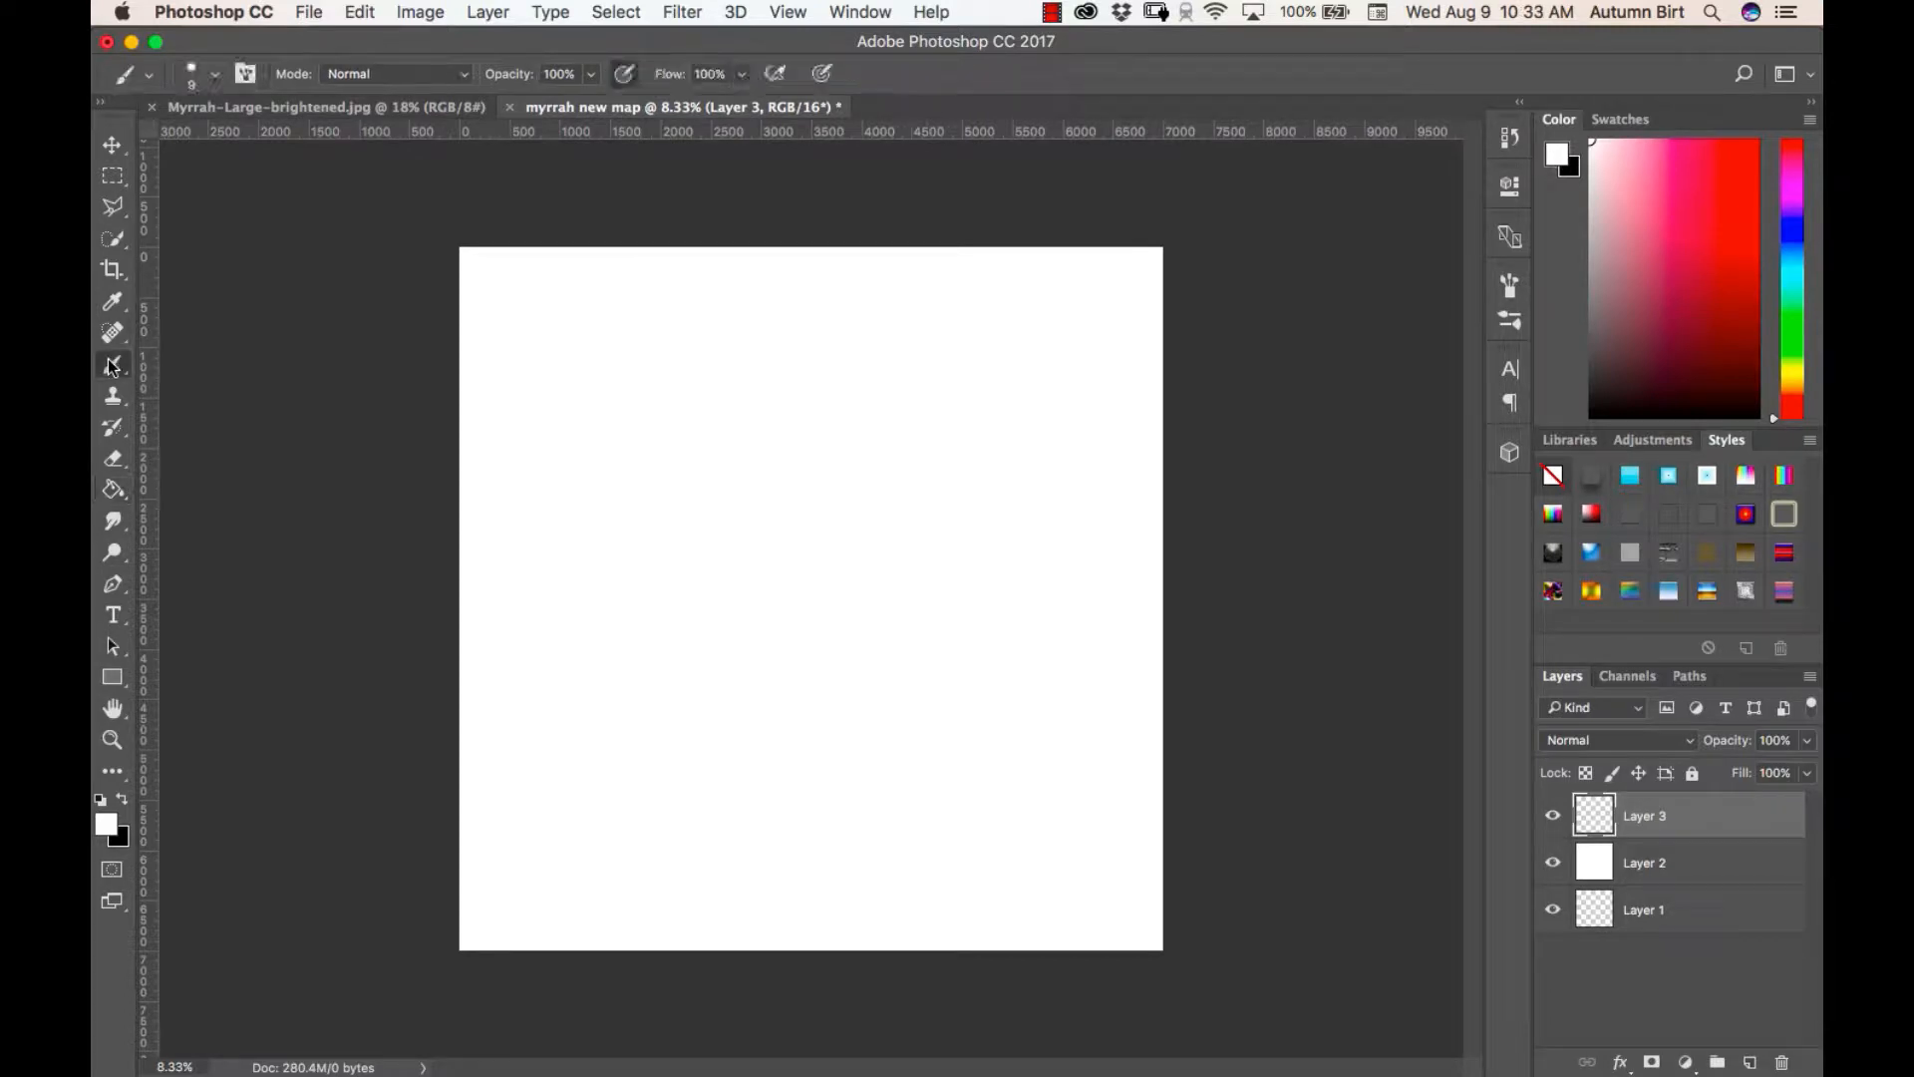
left_click(207, 76)
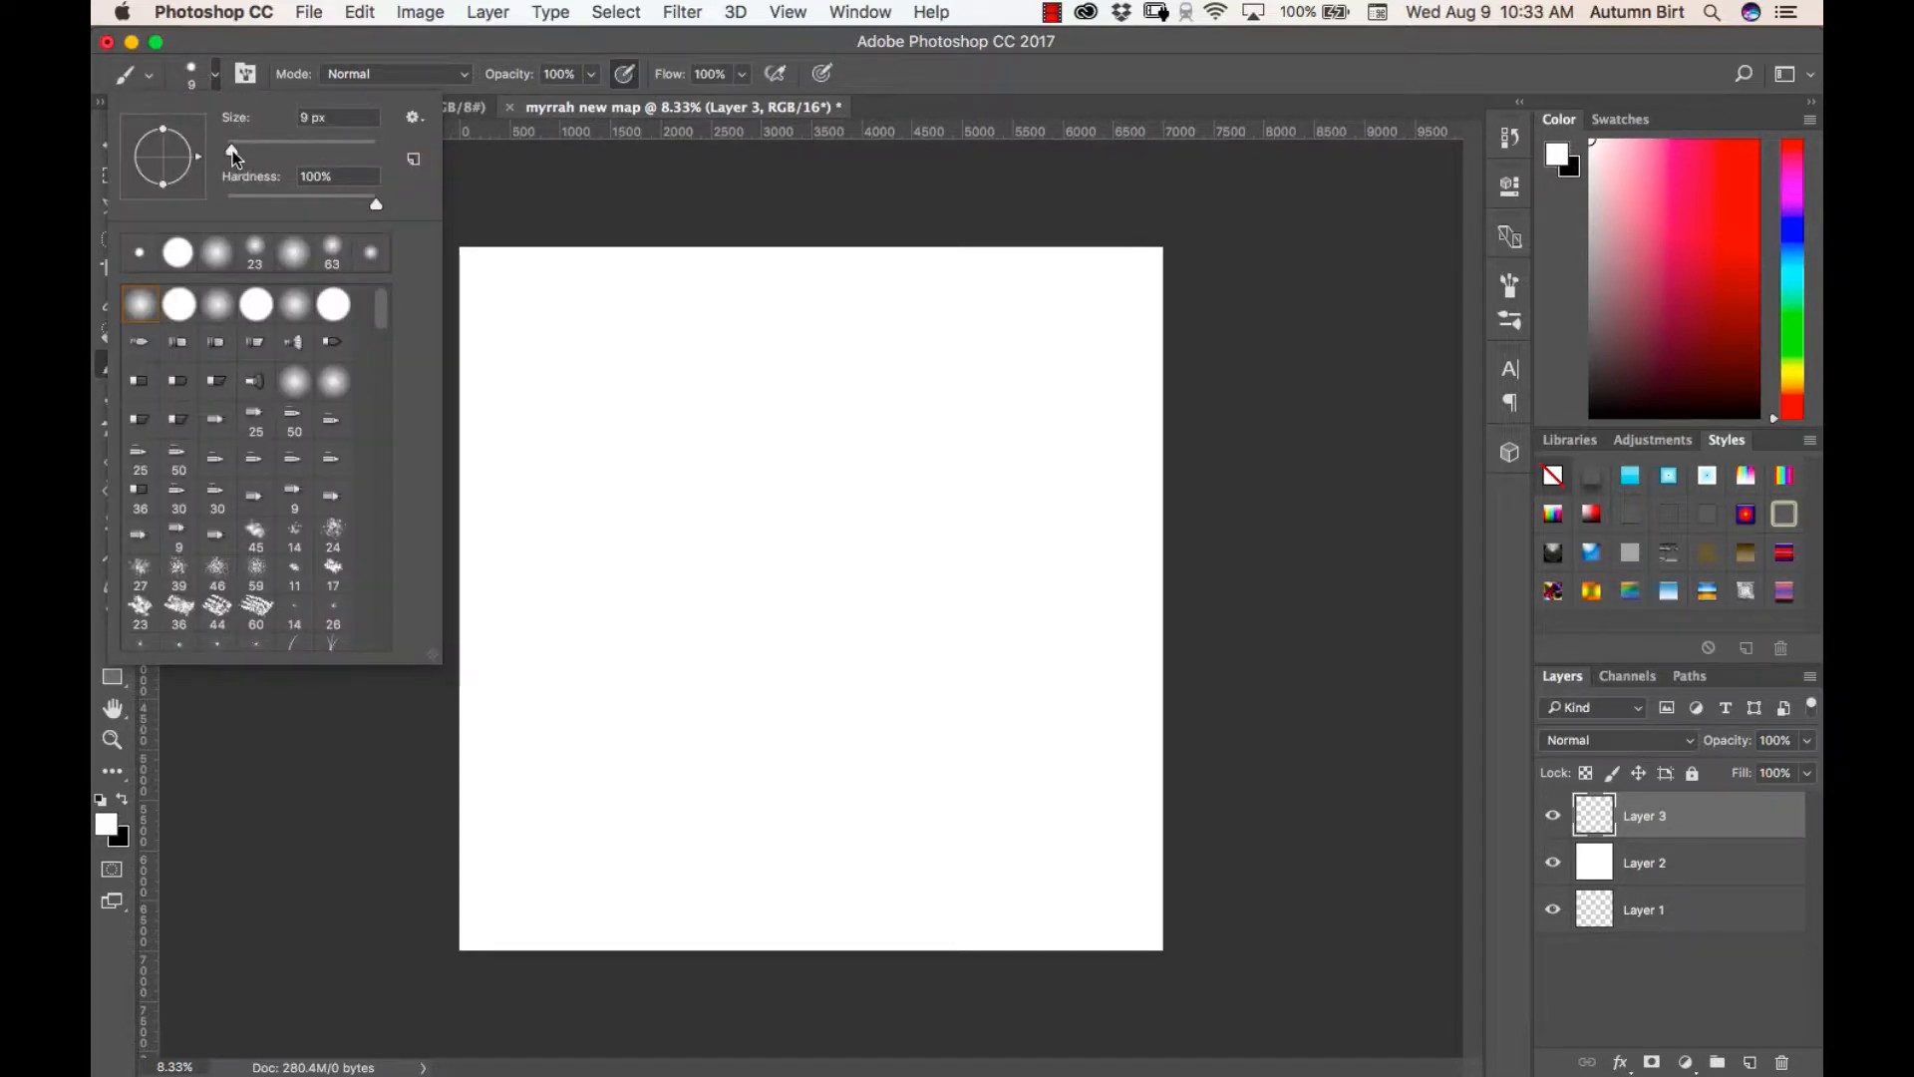
left_click_drag(230, 150, 235, 148)
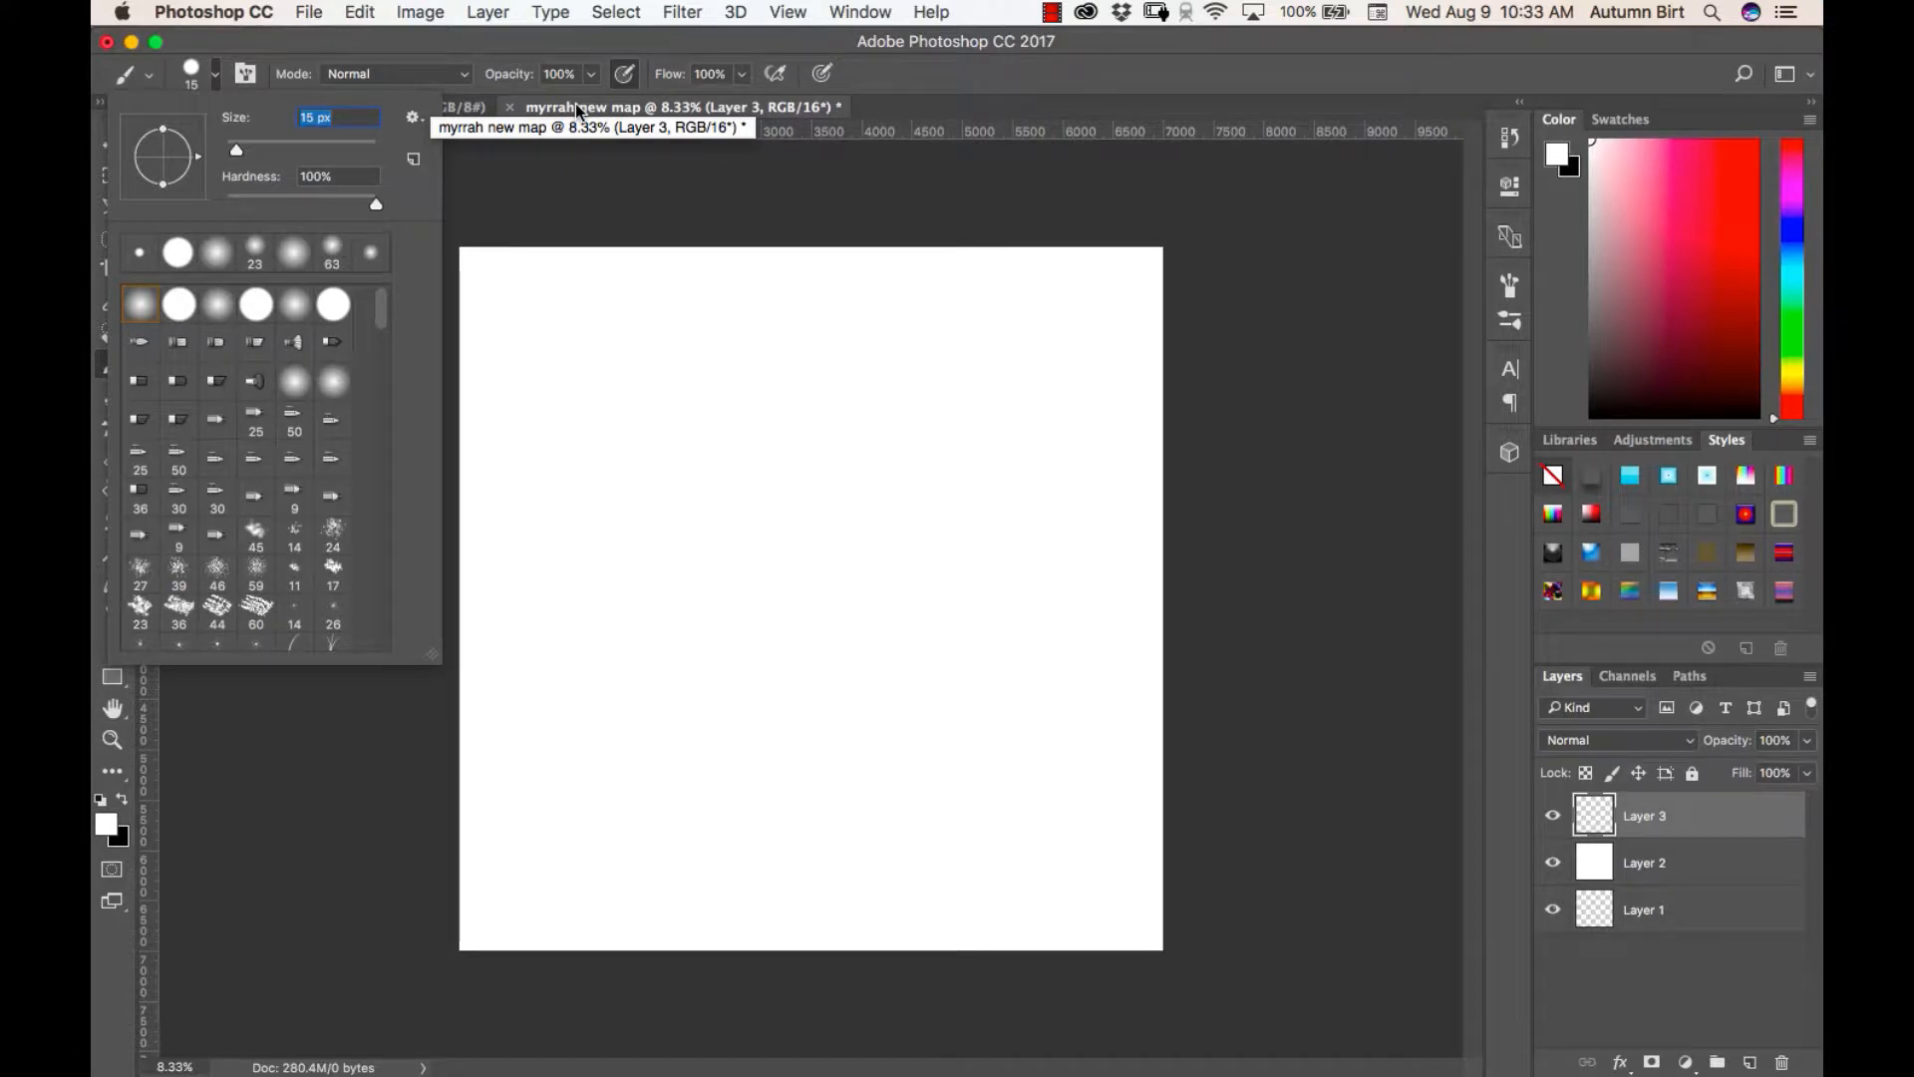
scroll(705, 488, "up", 5)
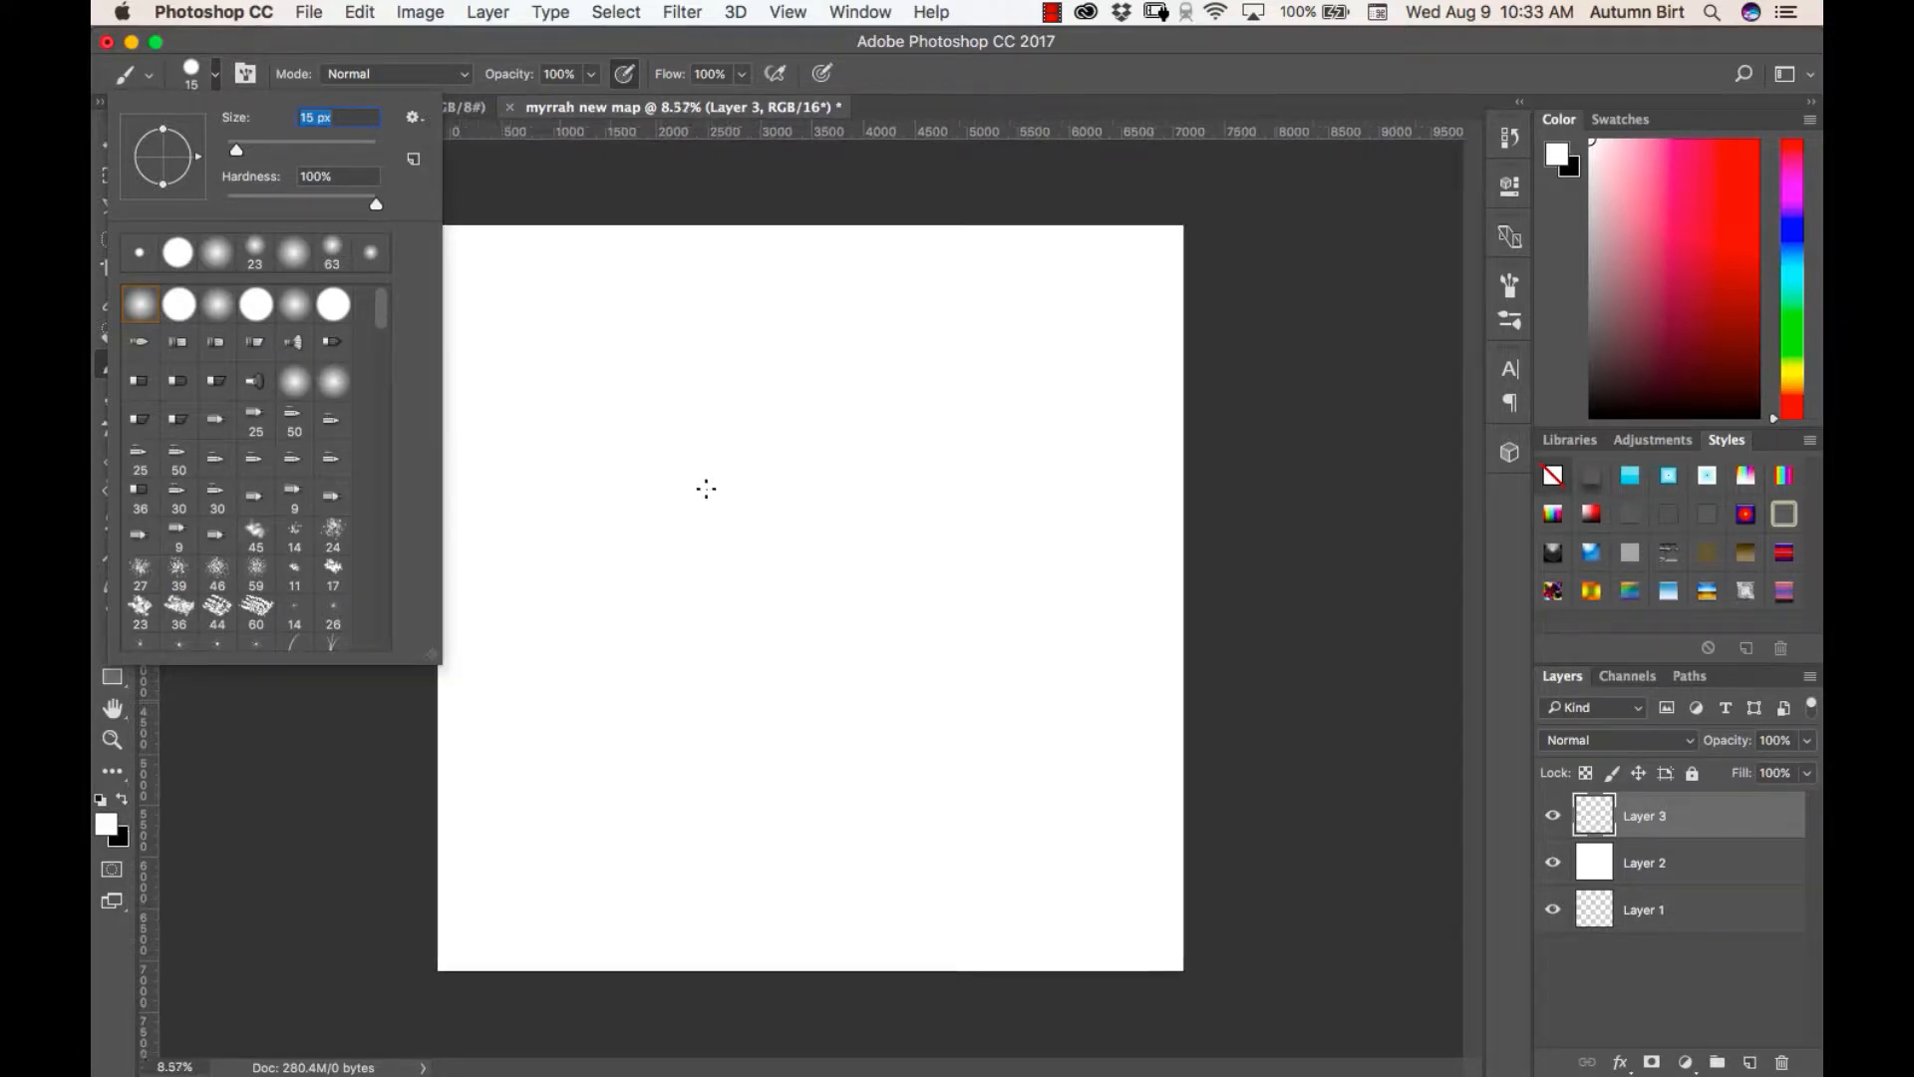
scroll(705, 488, "down", 5)
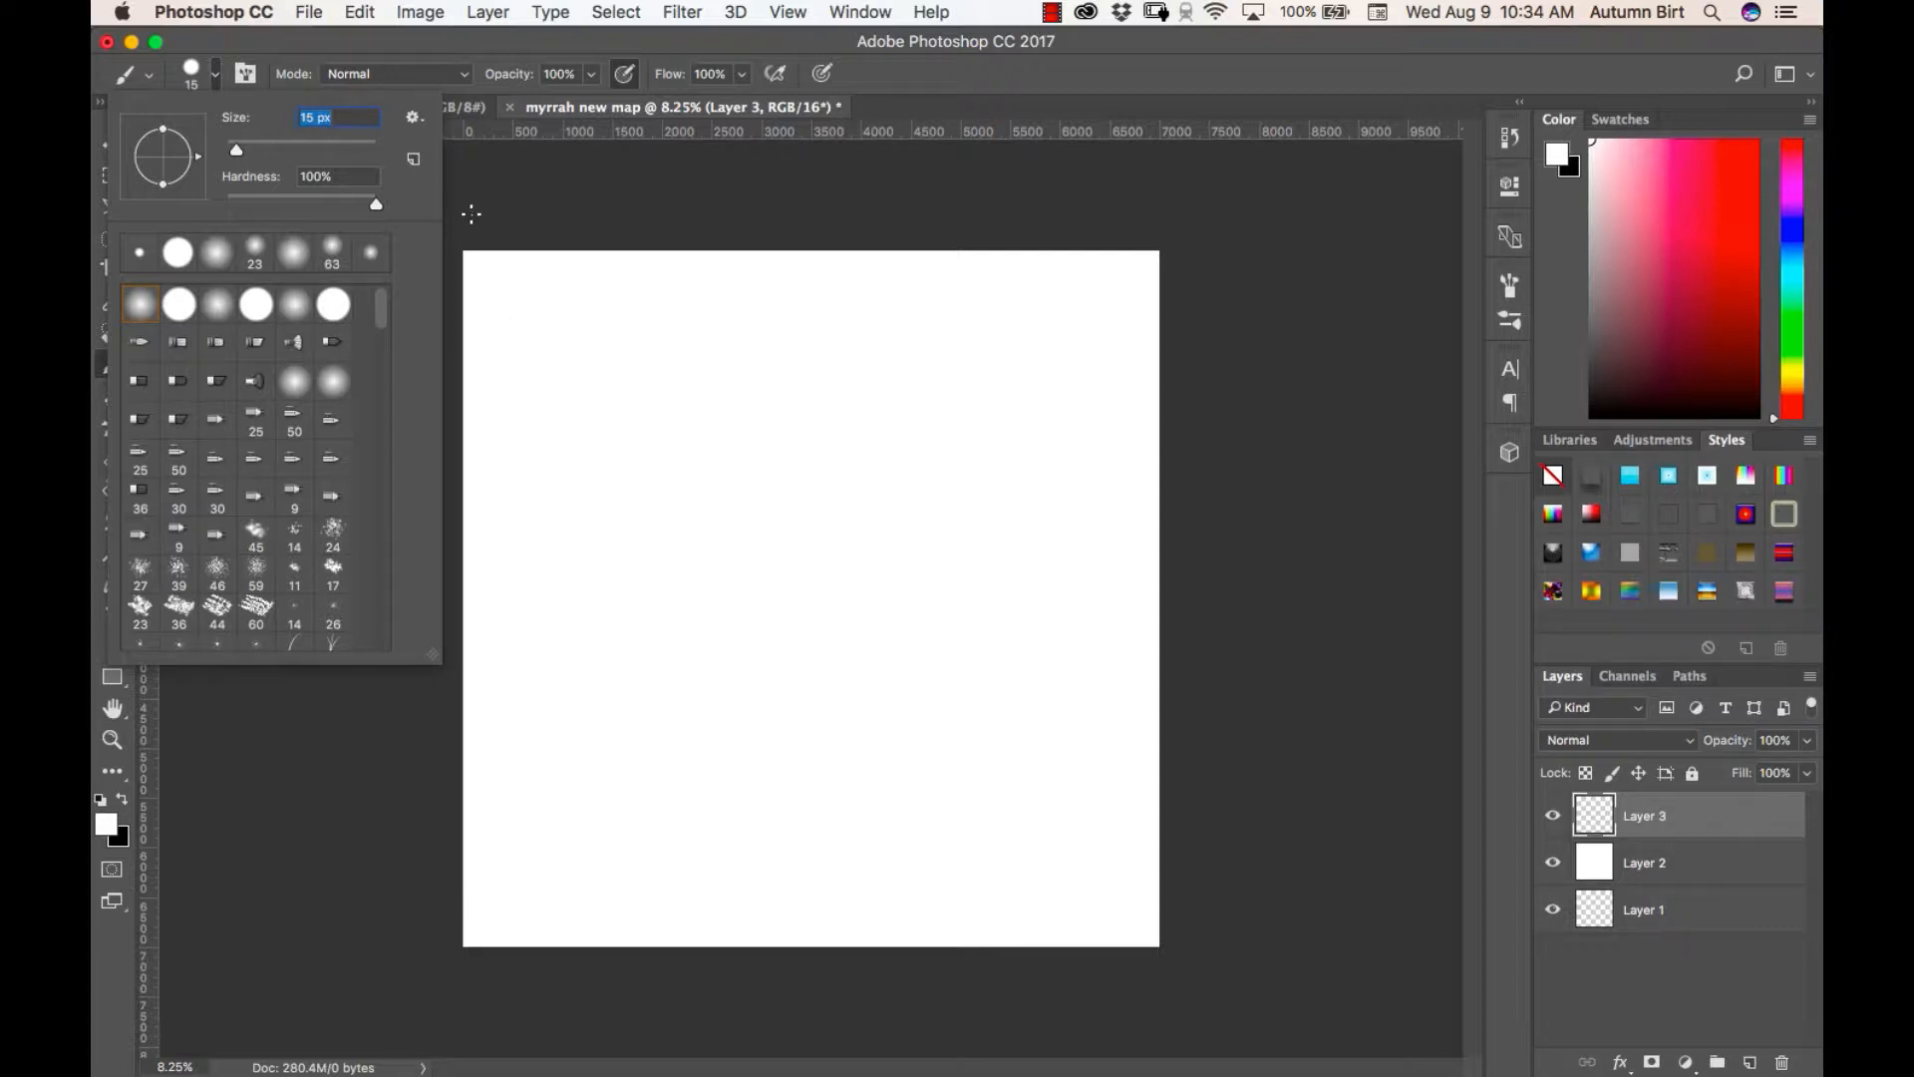
left_click(202, 79)
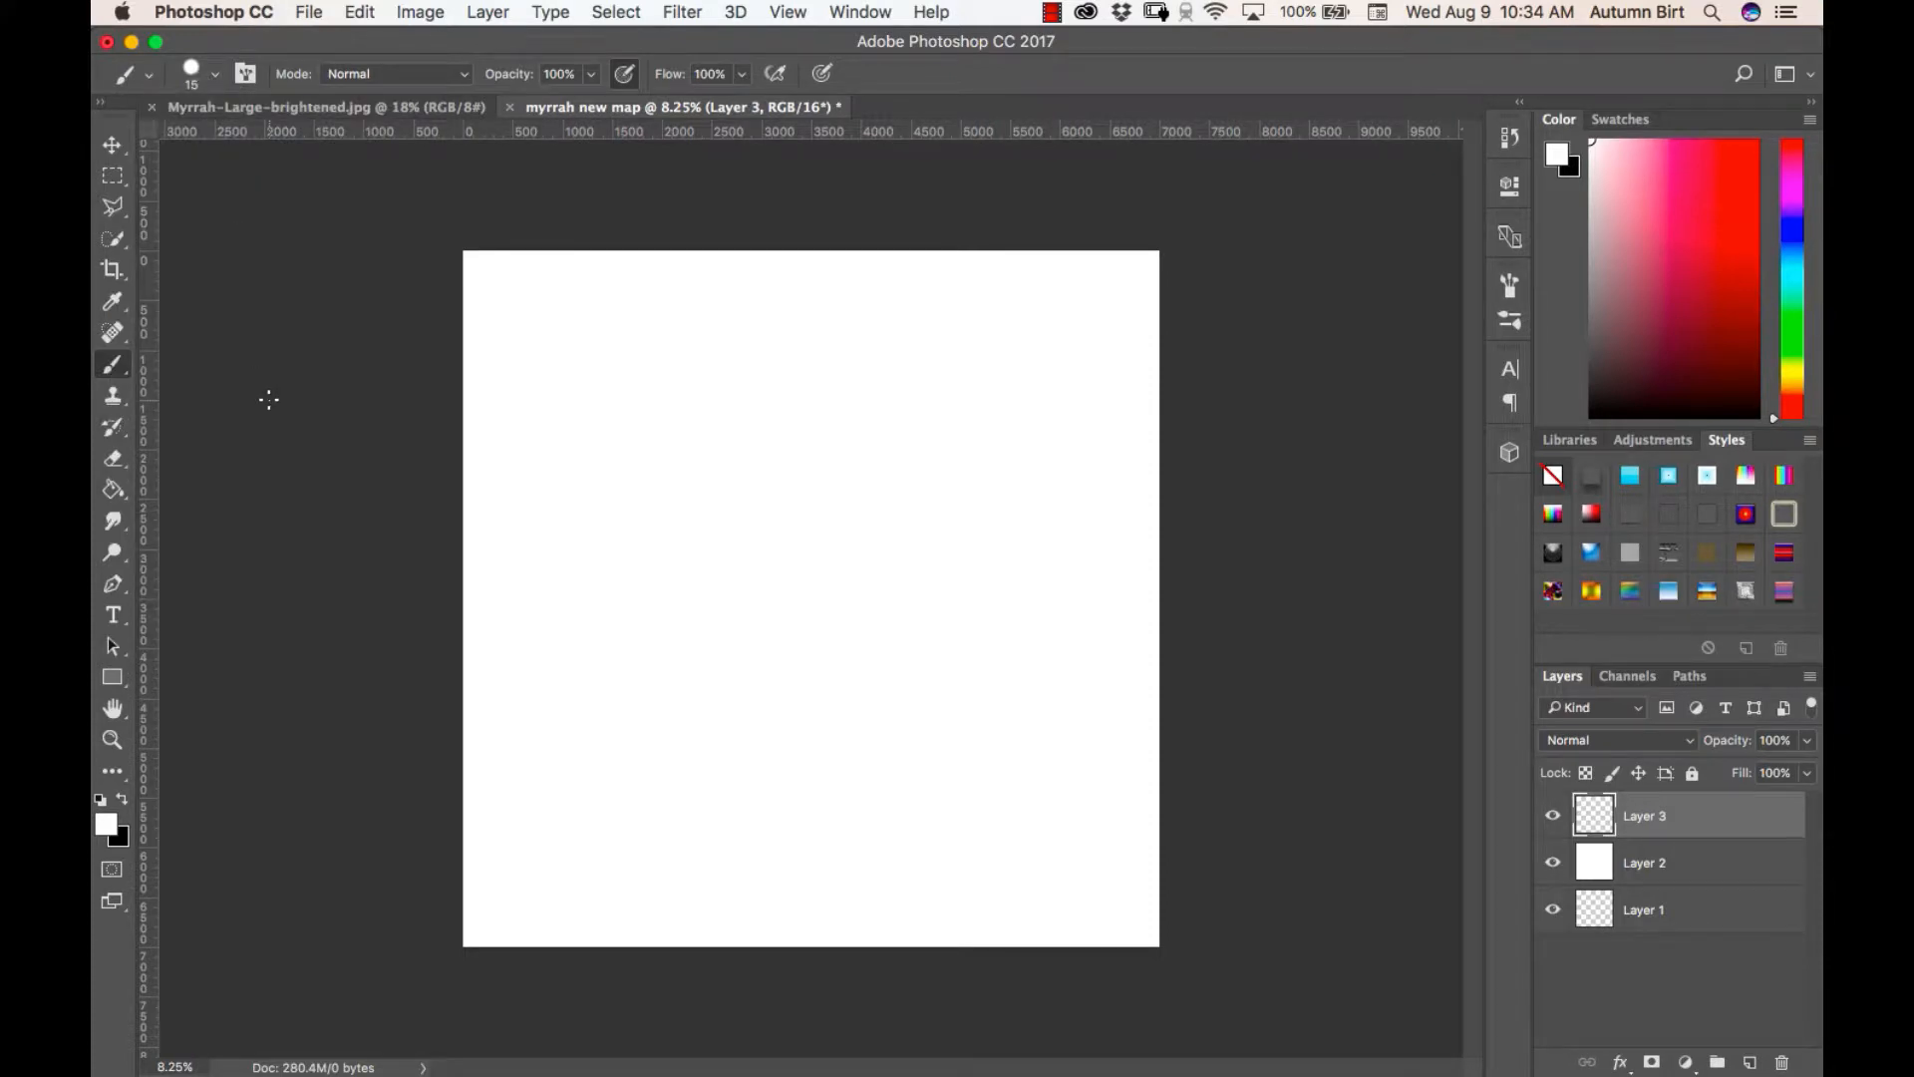
Change the foreground colour to a bright magenta with hue 295° and return to the Brush tool
left_click(122, 799)
left_click(105, 823)
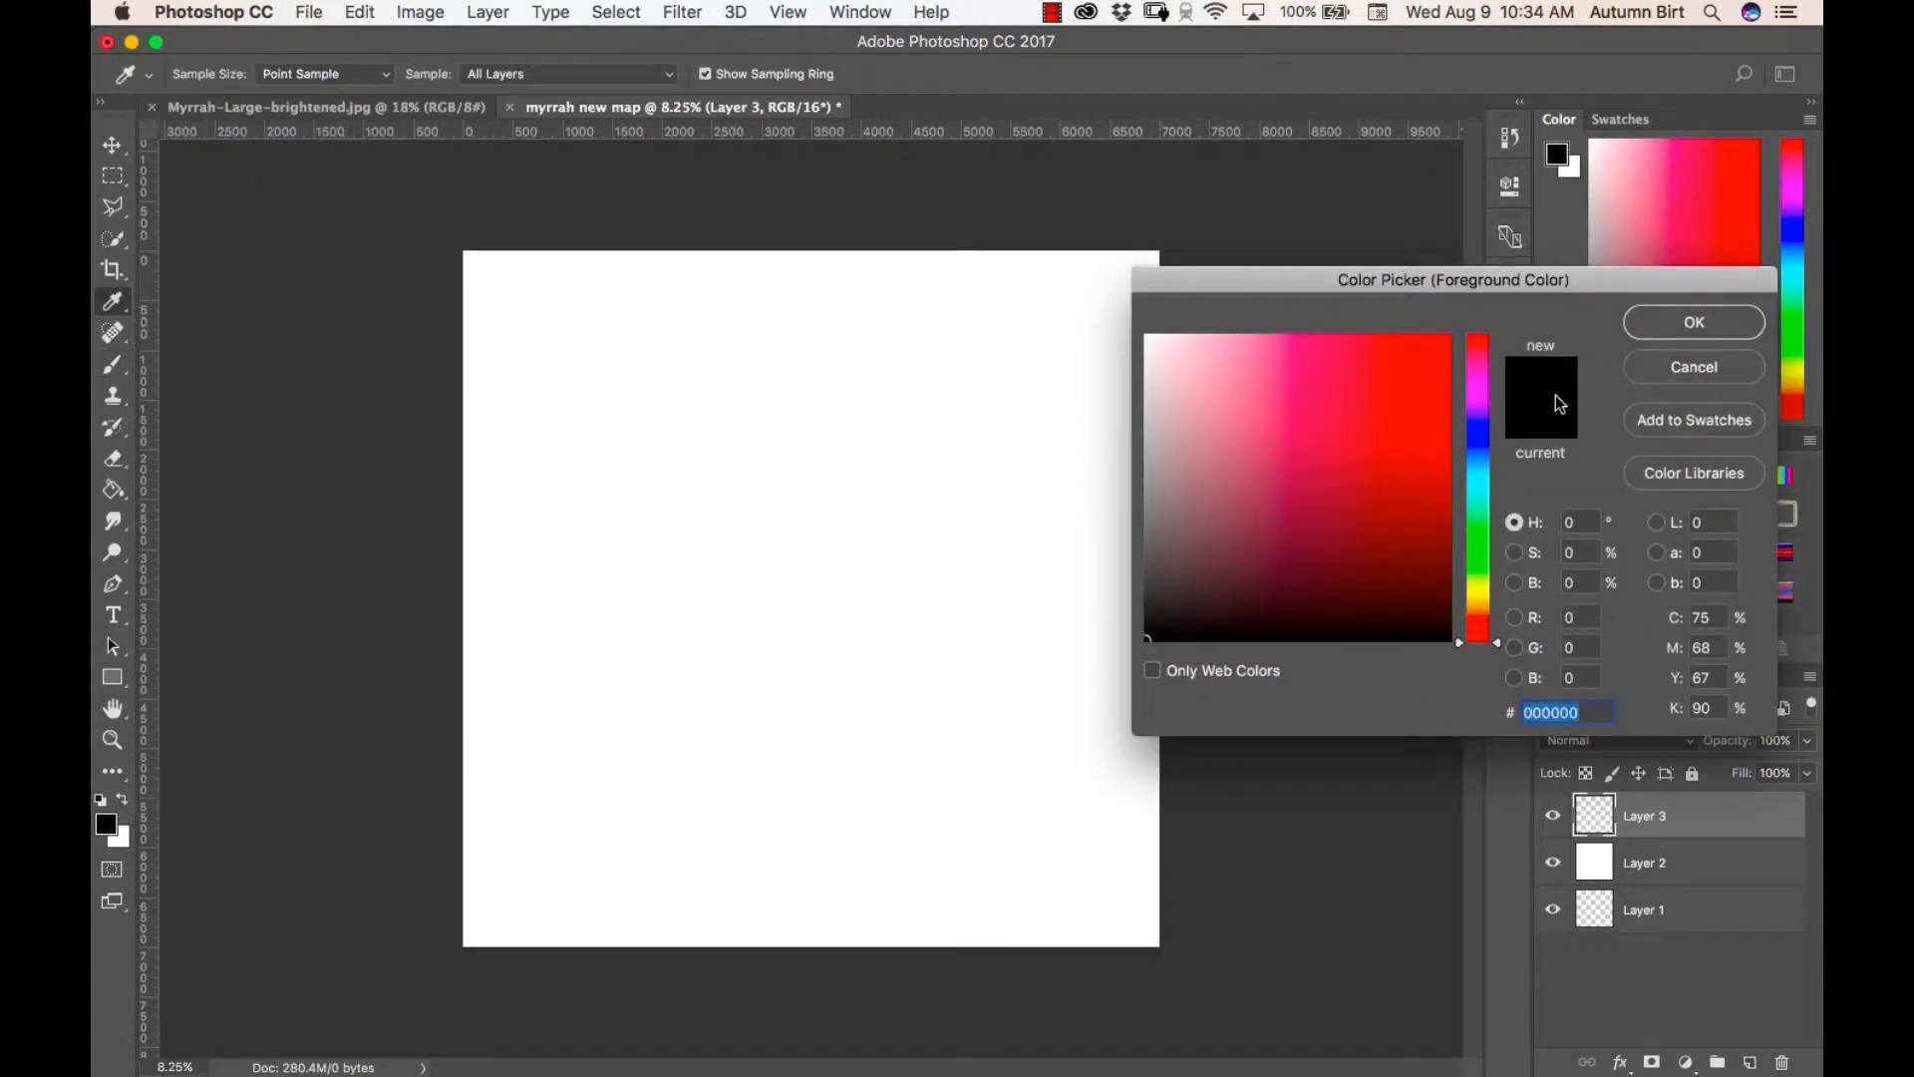
left_click(1482, 391)
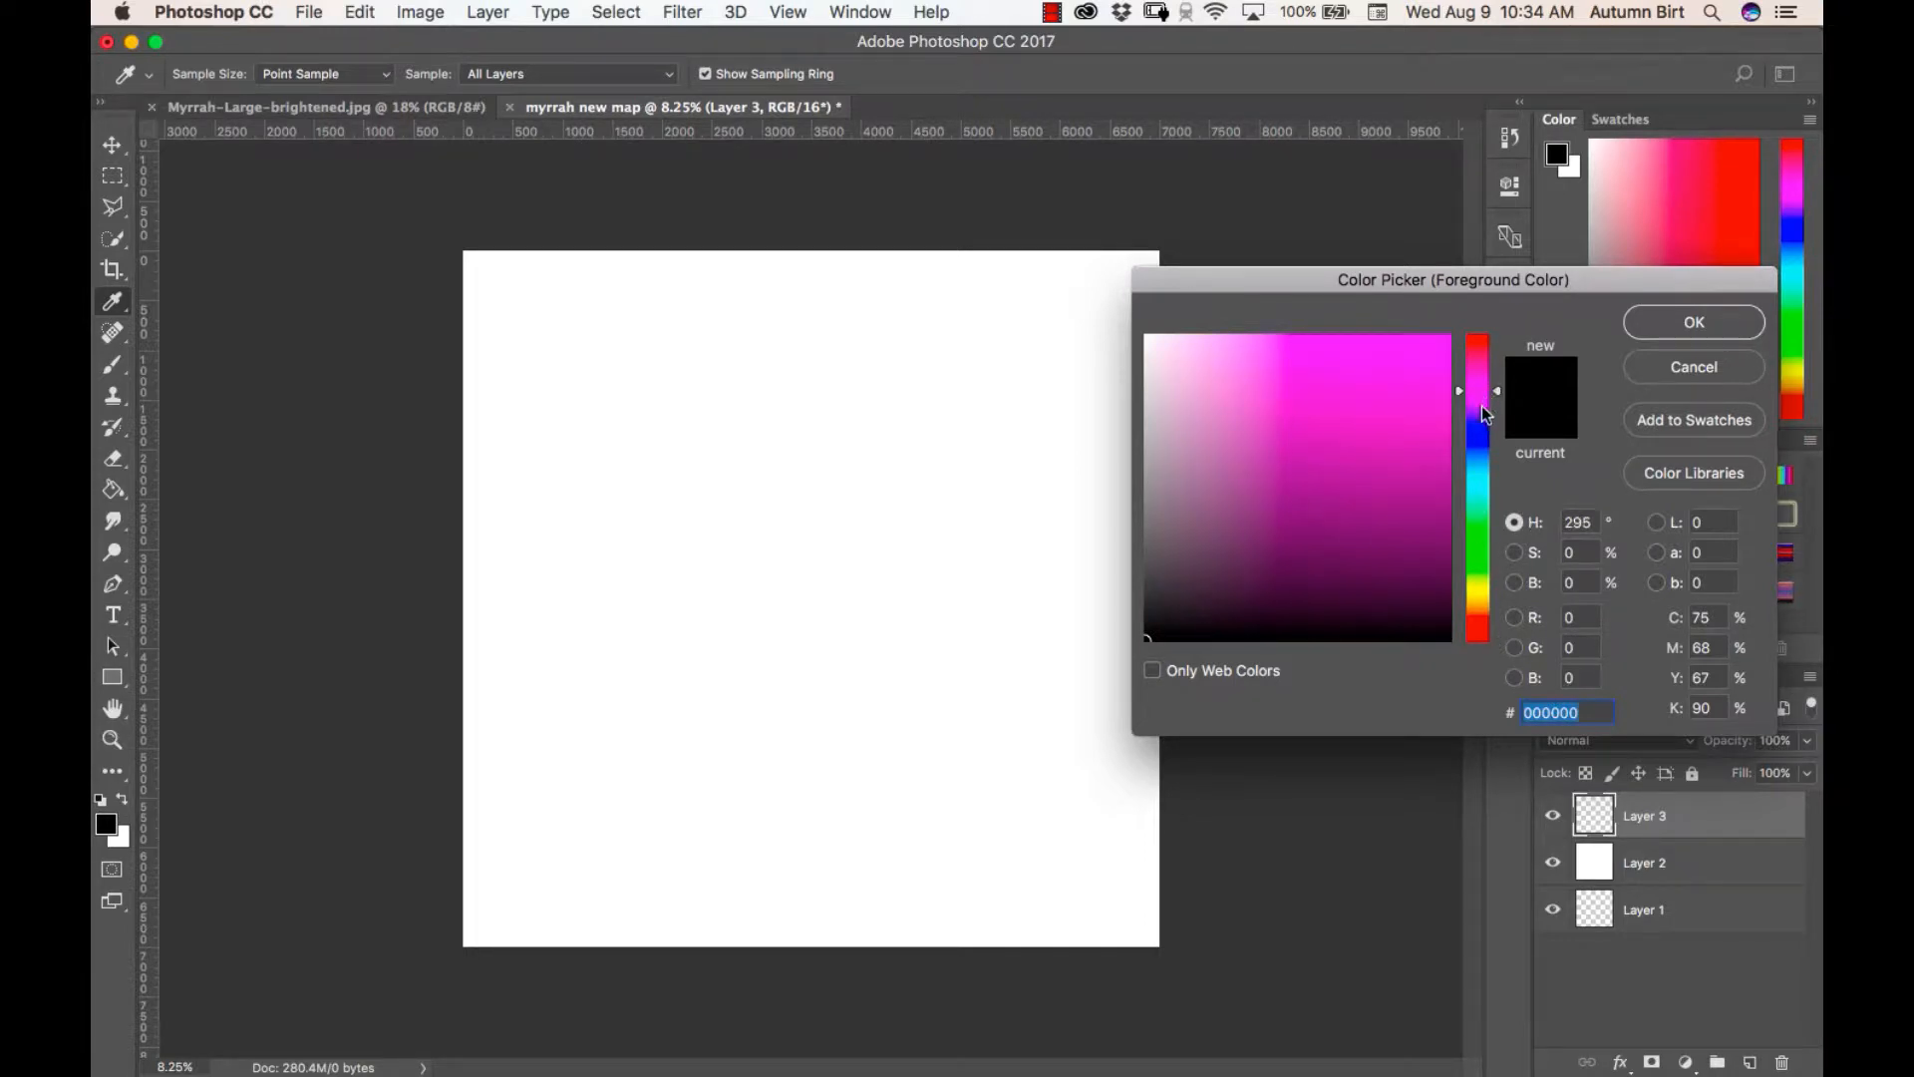
left_click(1442, 338)
left_click(1666, 321)
key("b")
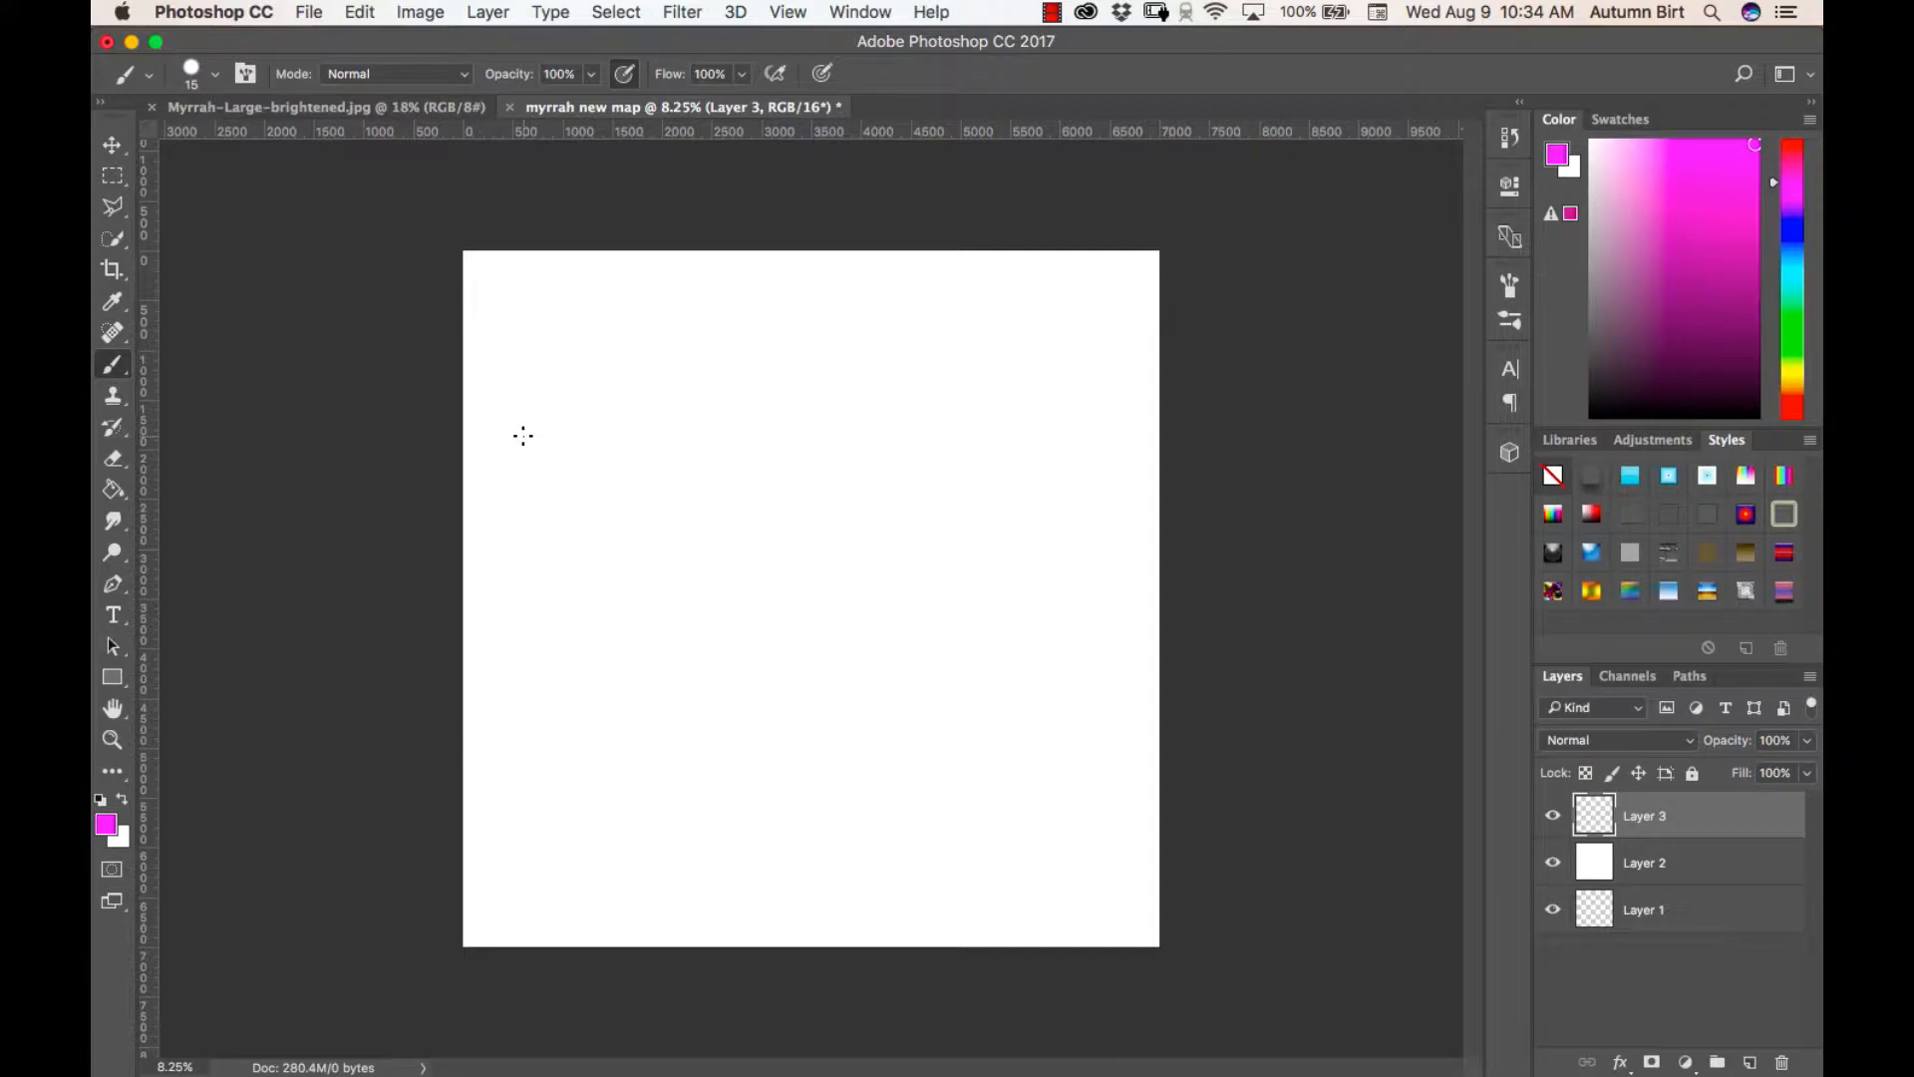
scroll(523, 436, "up", 3)
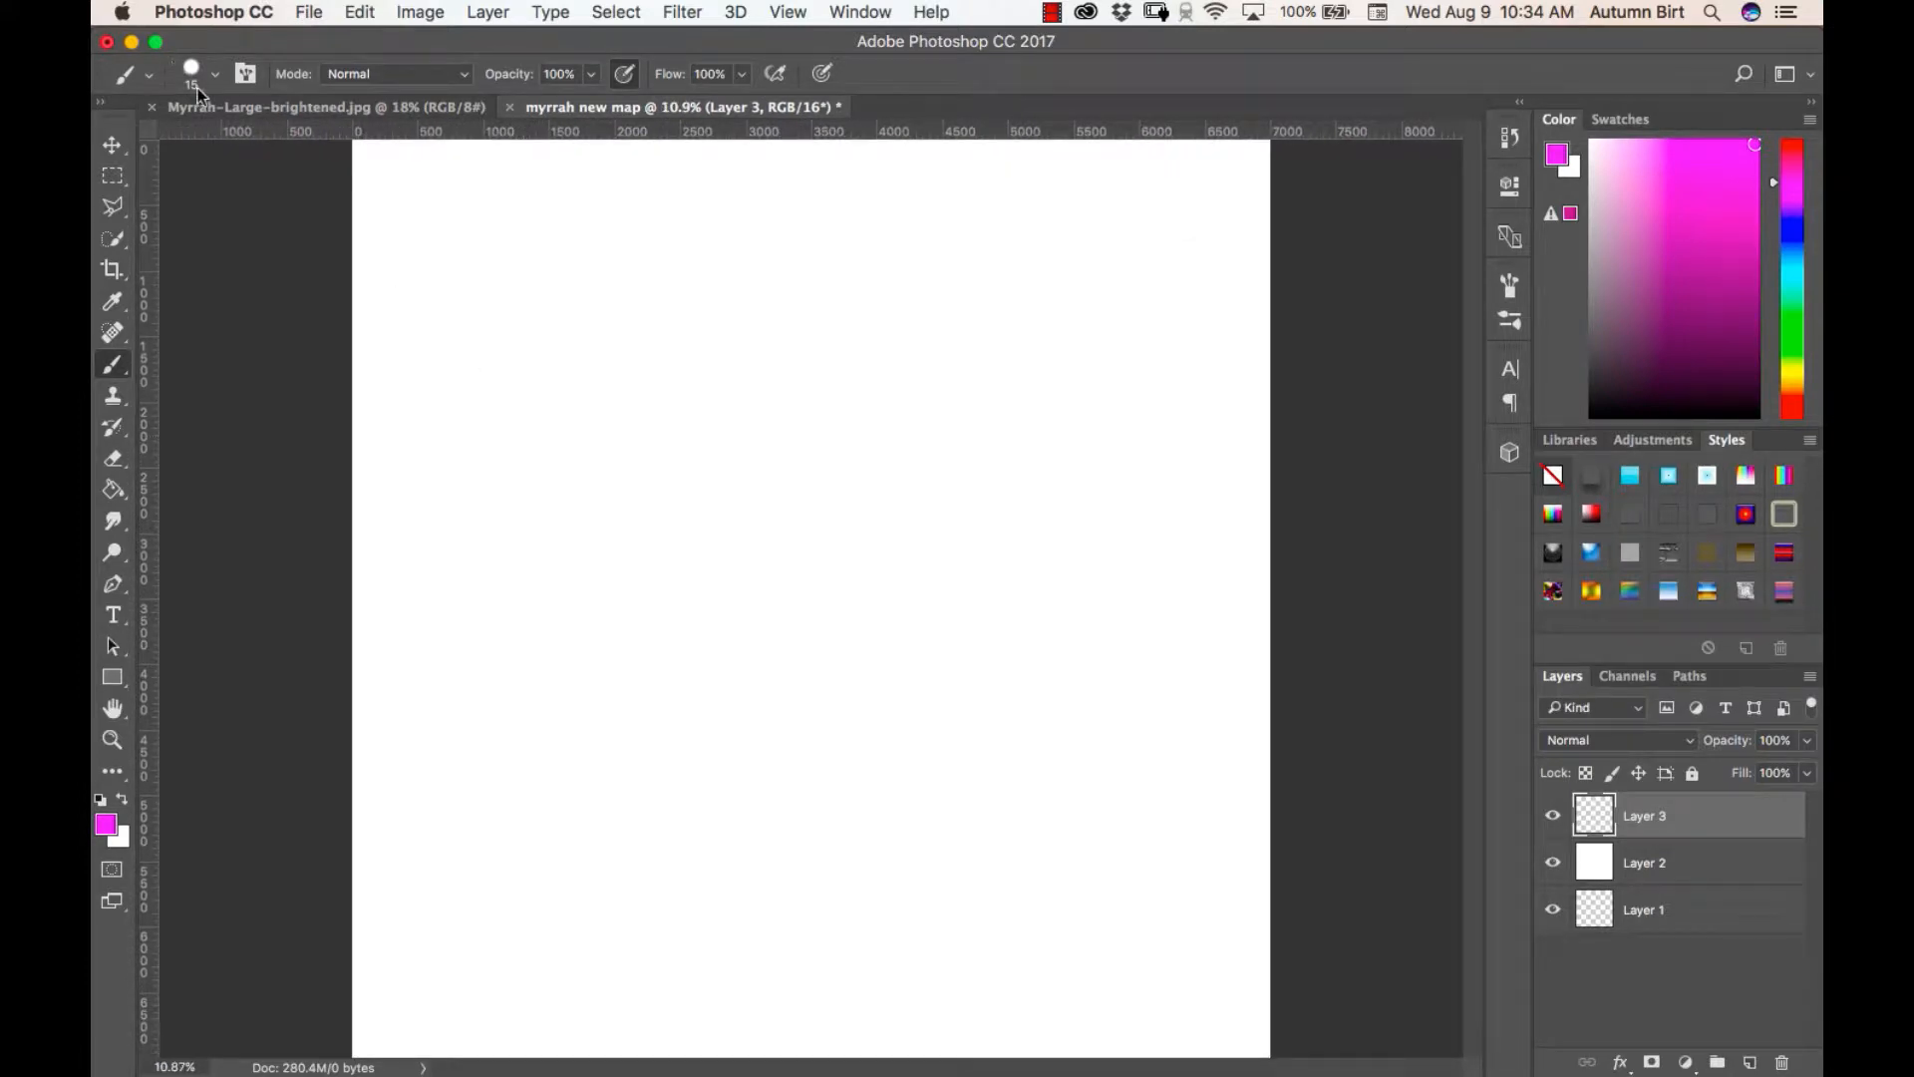
scroll(440, 387, "up", 2)
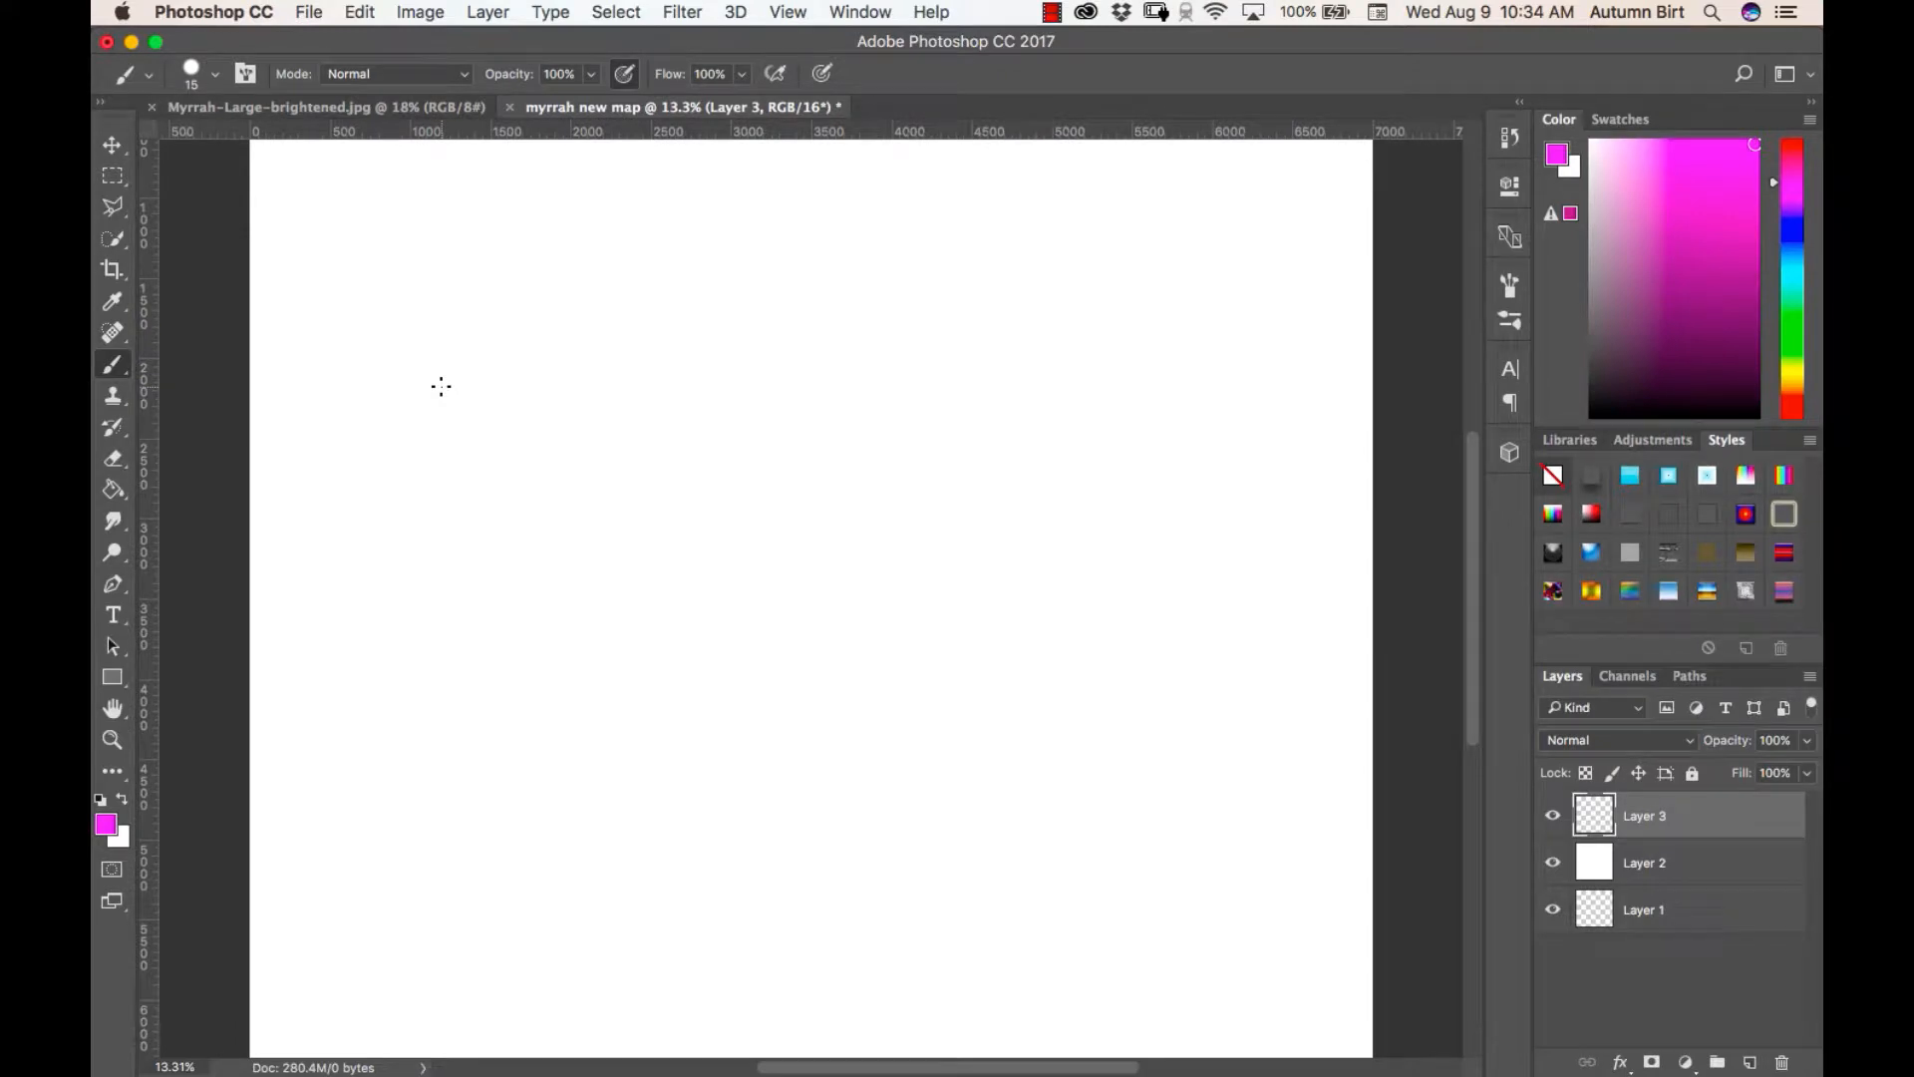
scroll(440, 387, "up", 4)
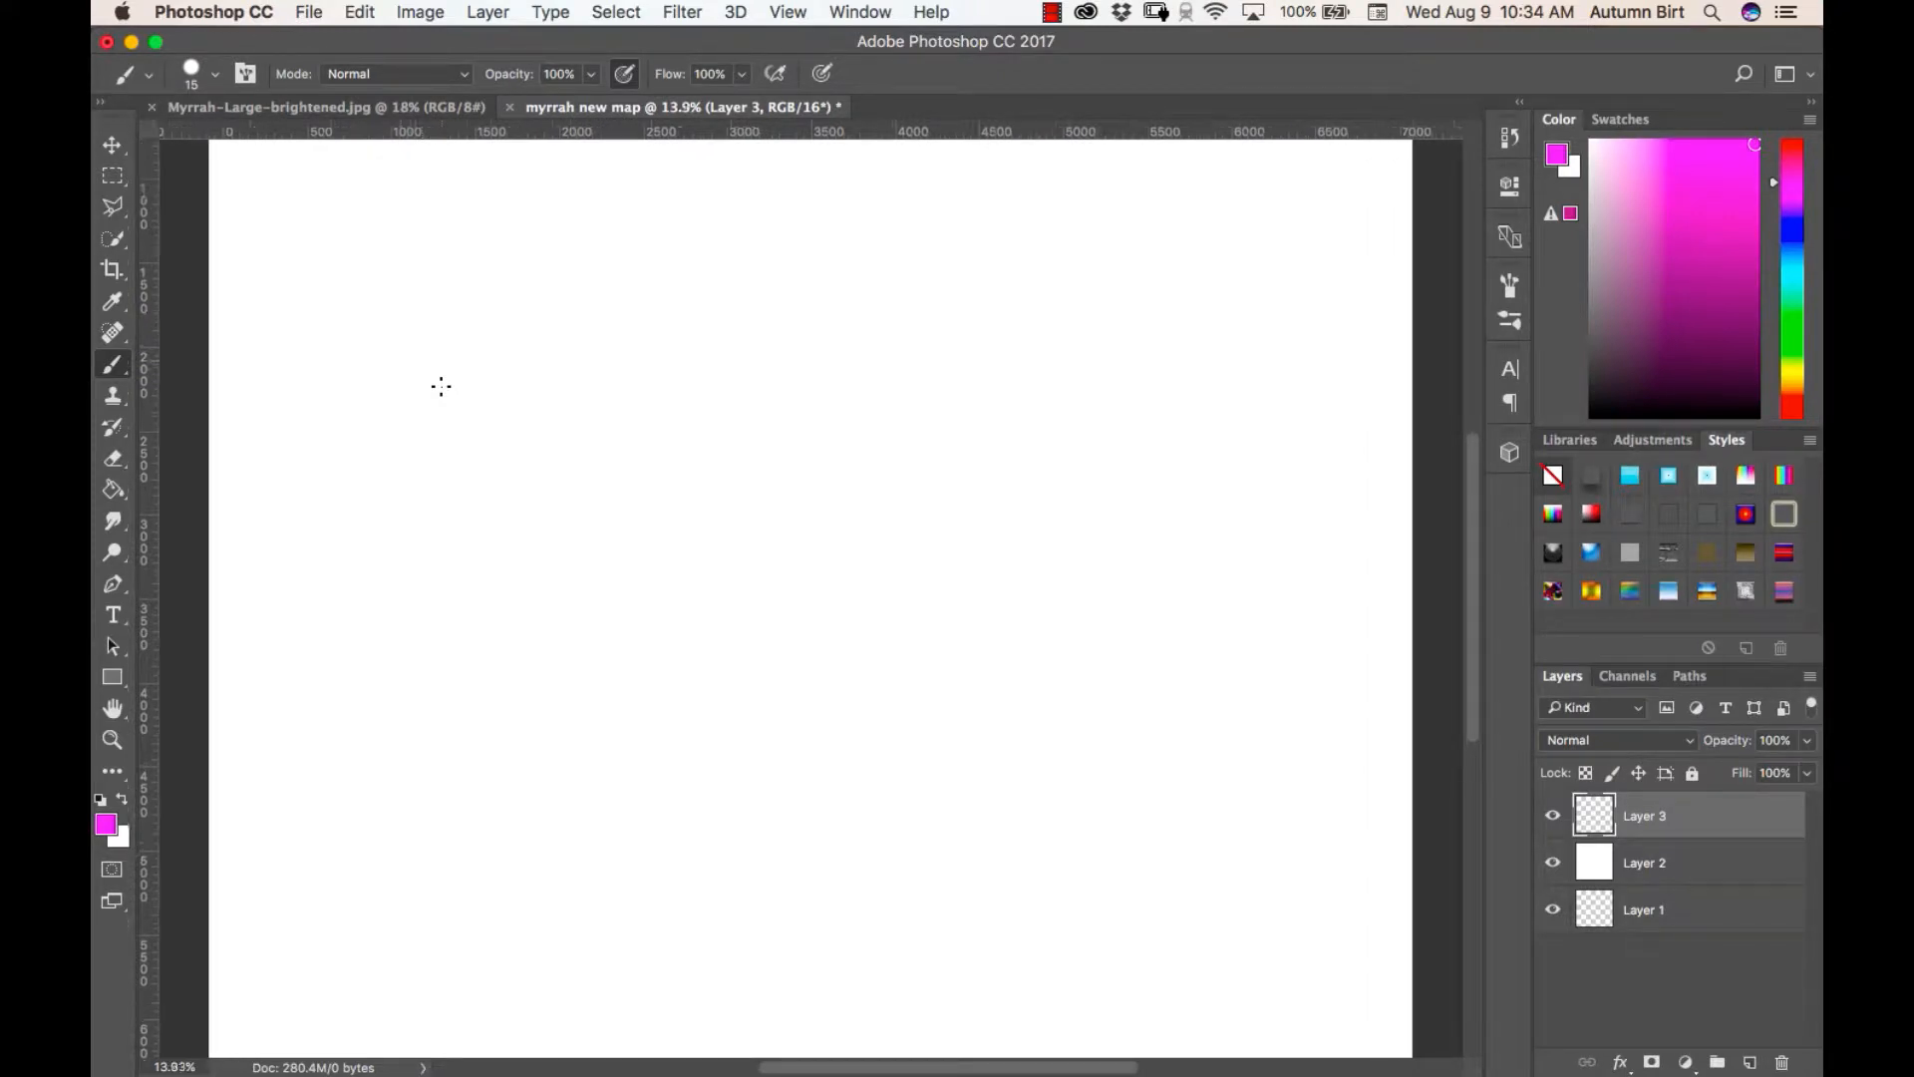
scroll(442, 387, "down", 4)
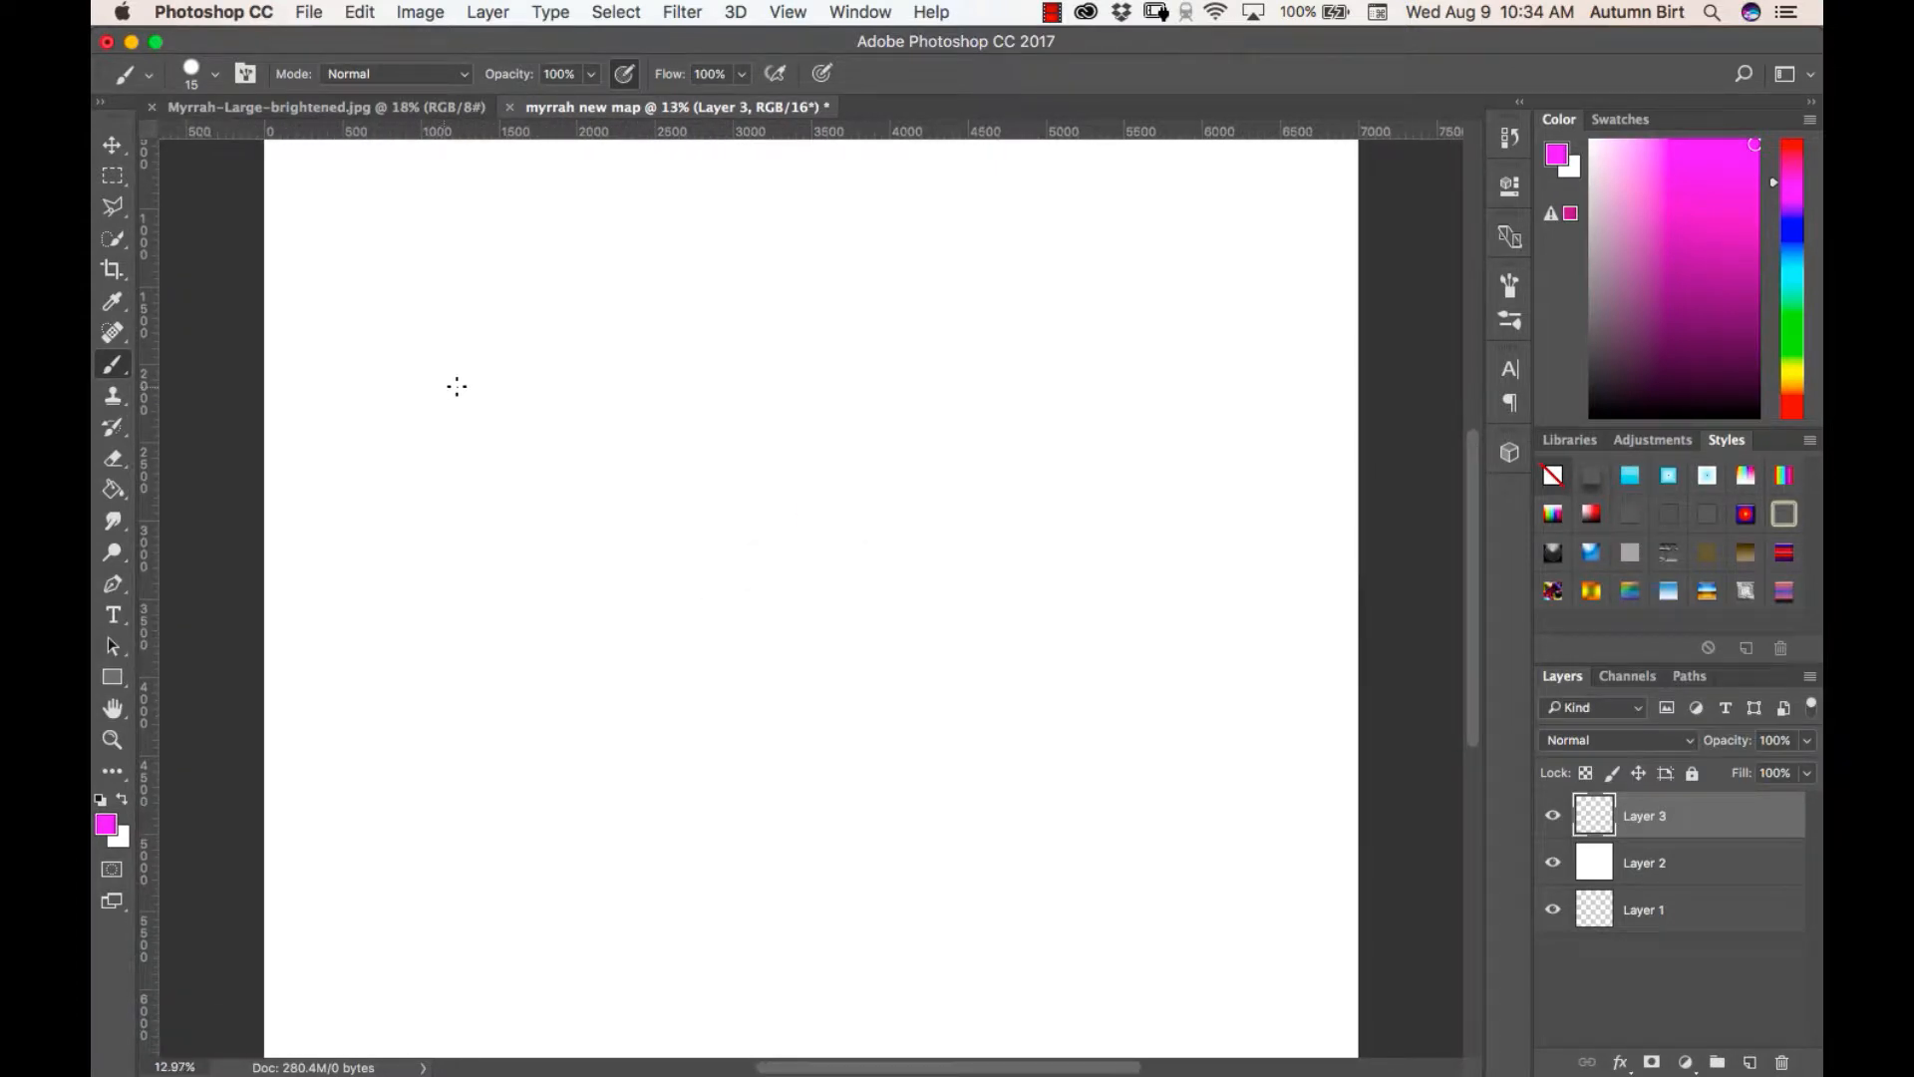
scroll(461, 406, "down", 1)
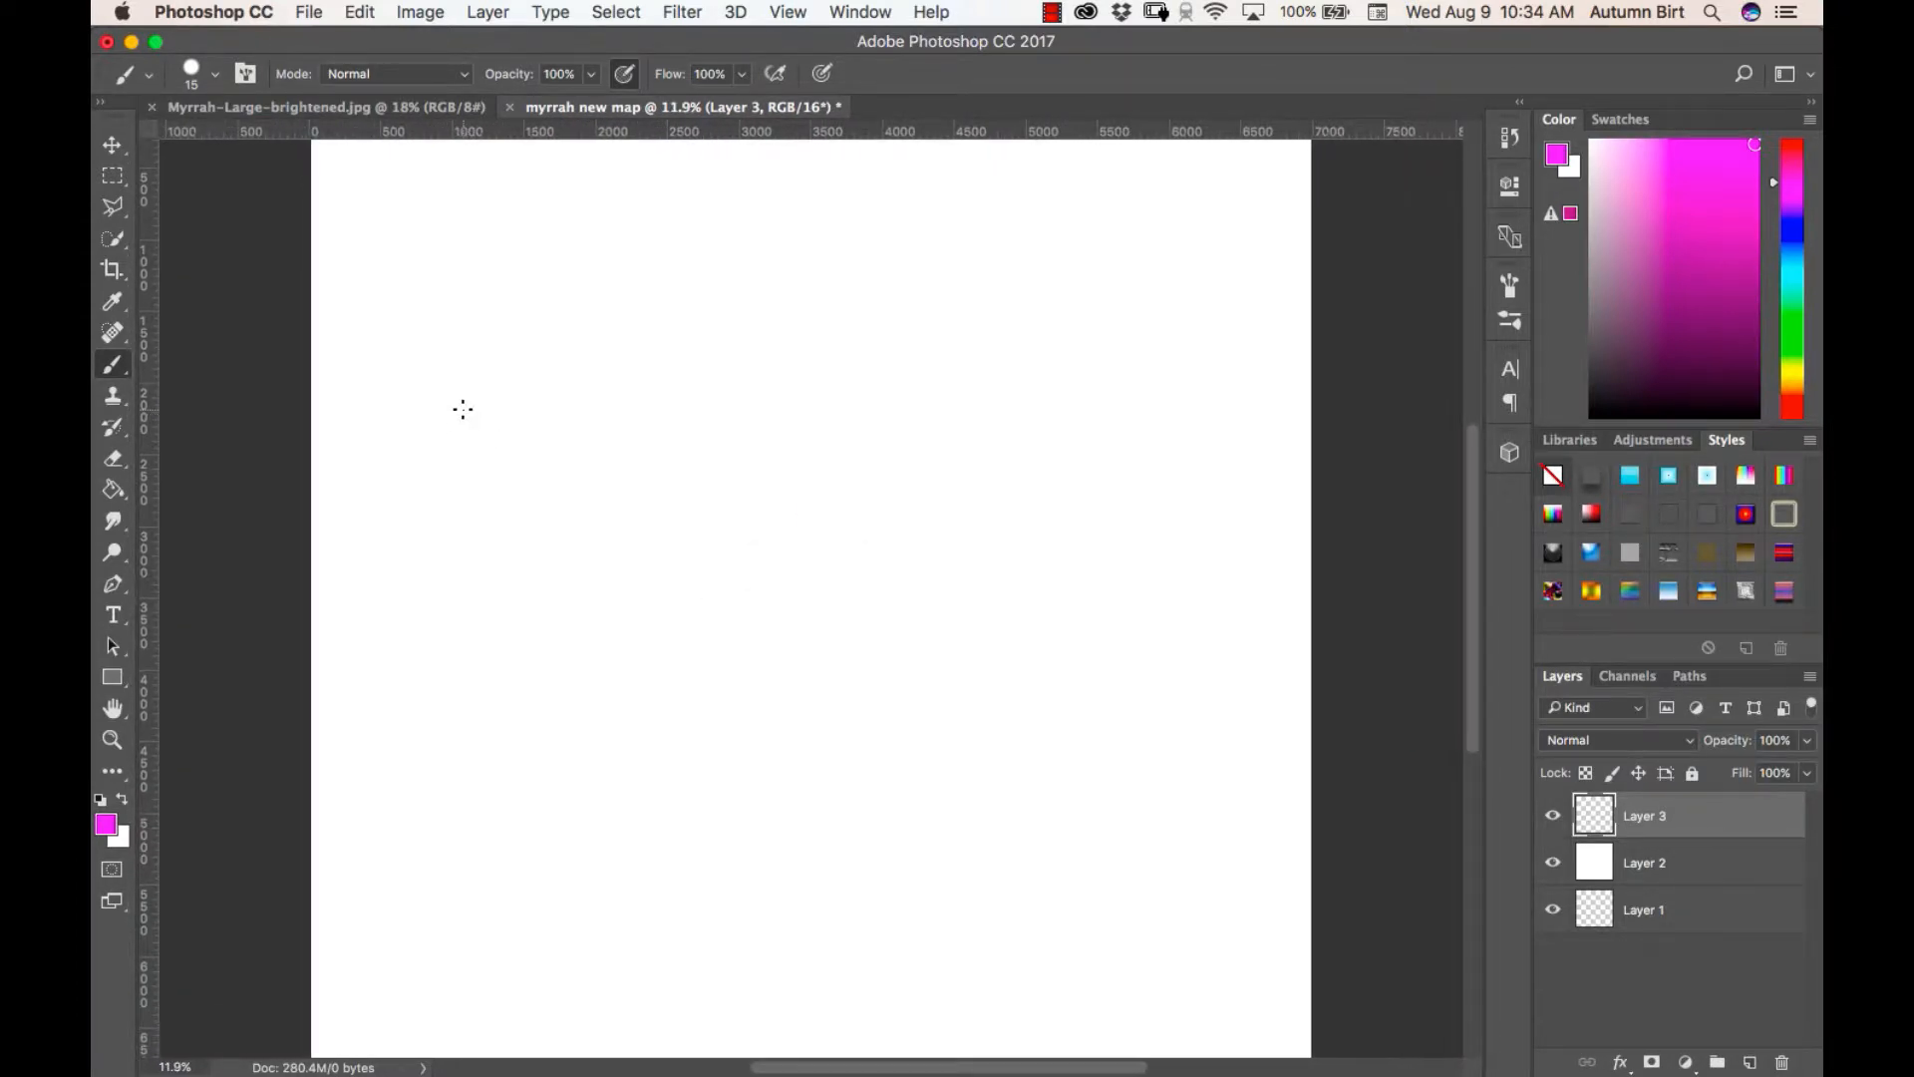
scroll(463, 409, "down", 2)
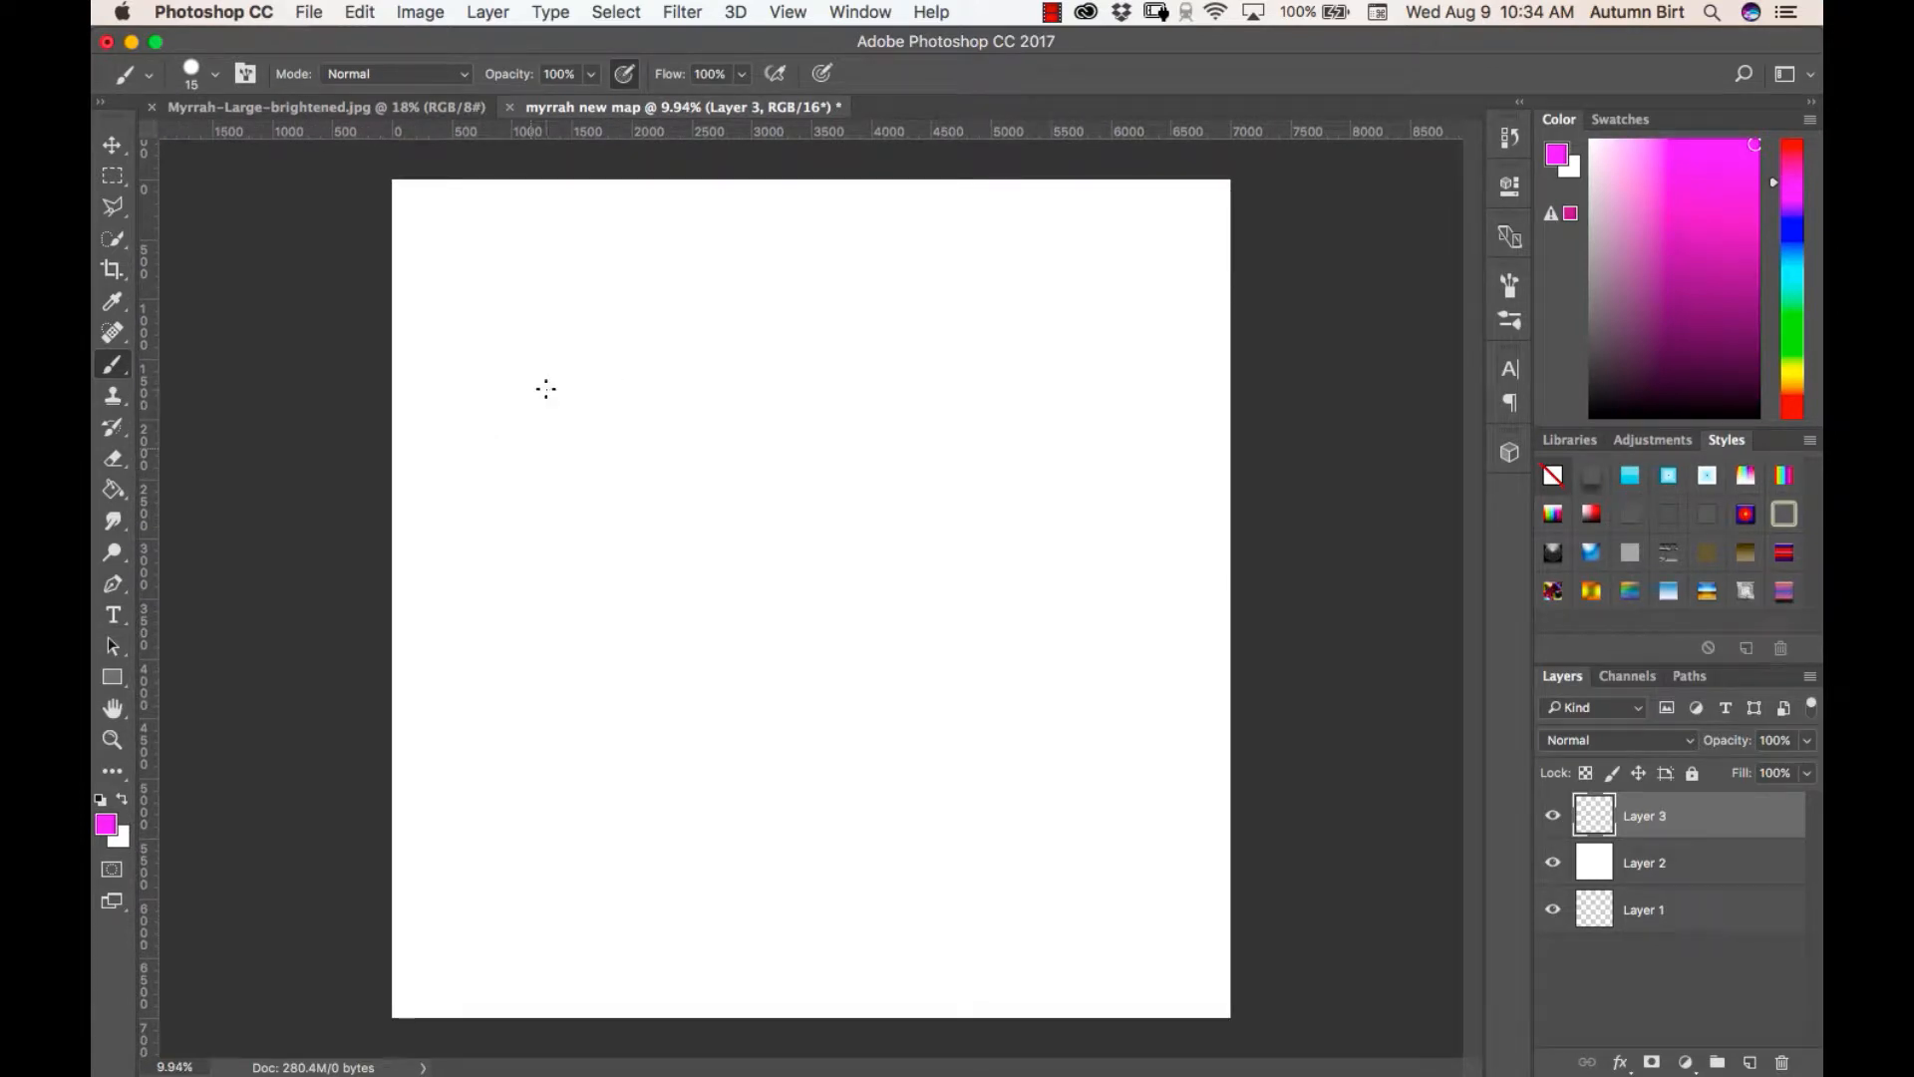
Switch to the original map document, Myrrah-Large-brightened.jpg
left_click(404, 107)
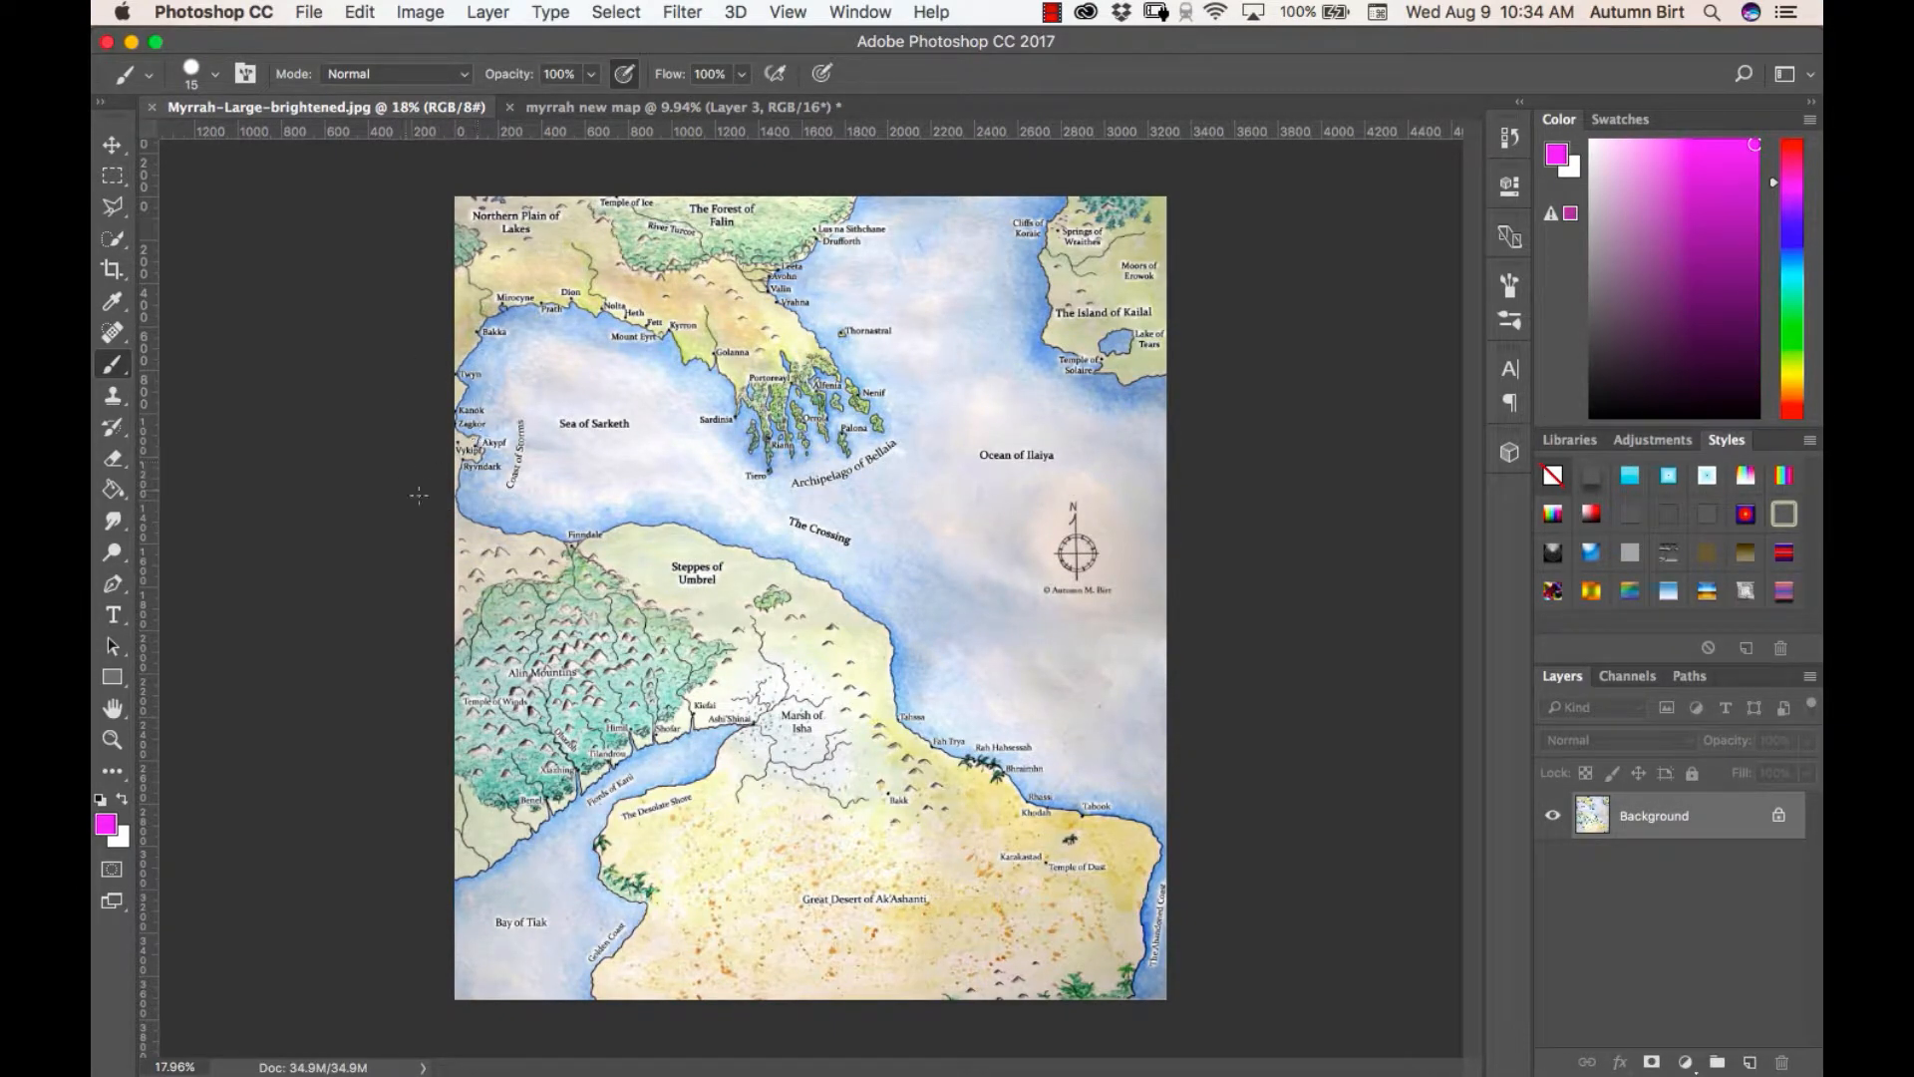
Return to the new map and paint the northern coastline with its fingered peninsula, plus the island coast in the northeast corner, on Layer 3
left_click(606, 107)
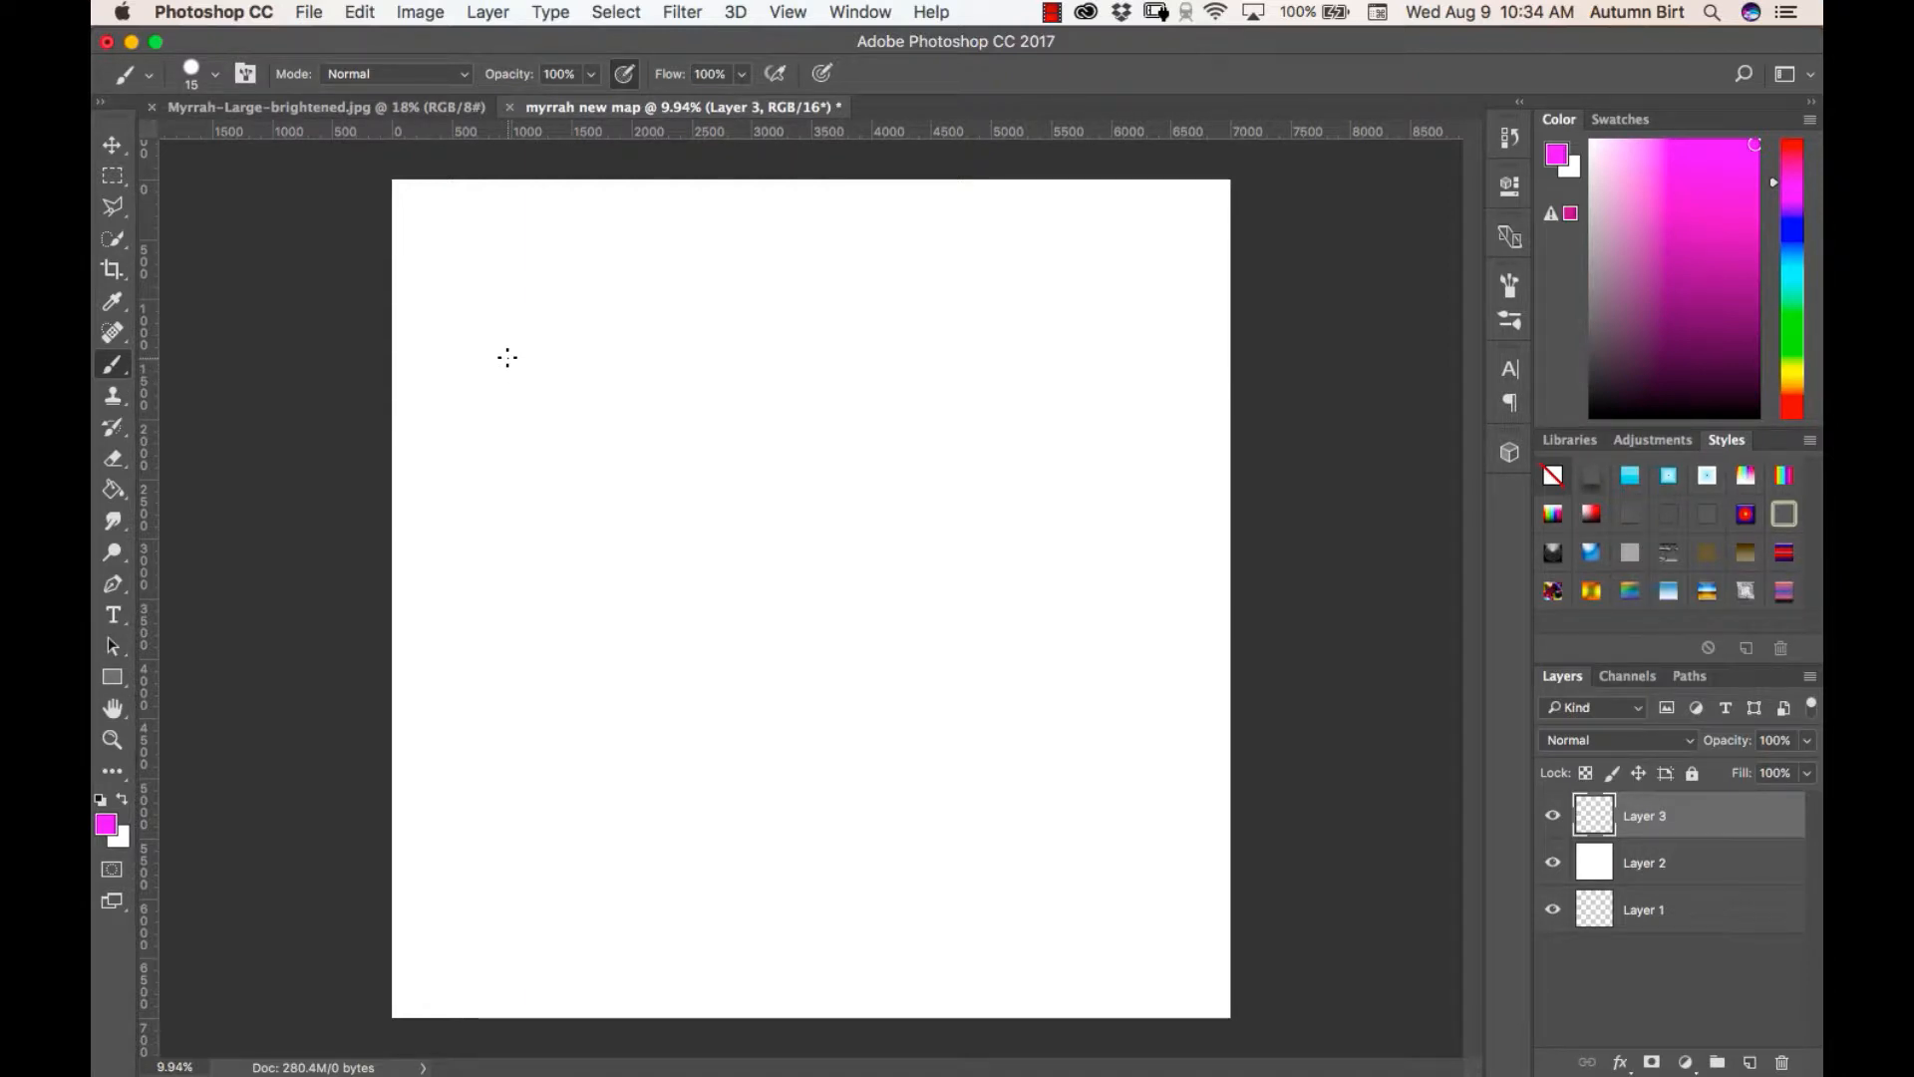
mouse_move(502, 370)
left_mouse_down()
mouse_move(543, 344)
mouse_move(623, 363)
left_mouse_up()
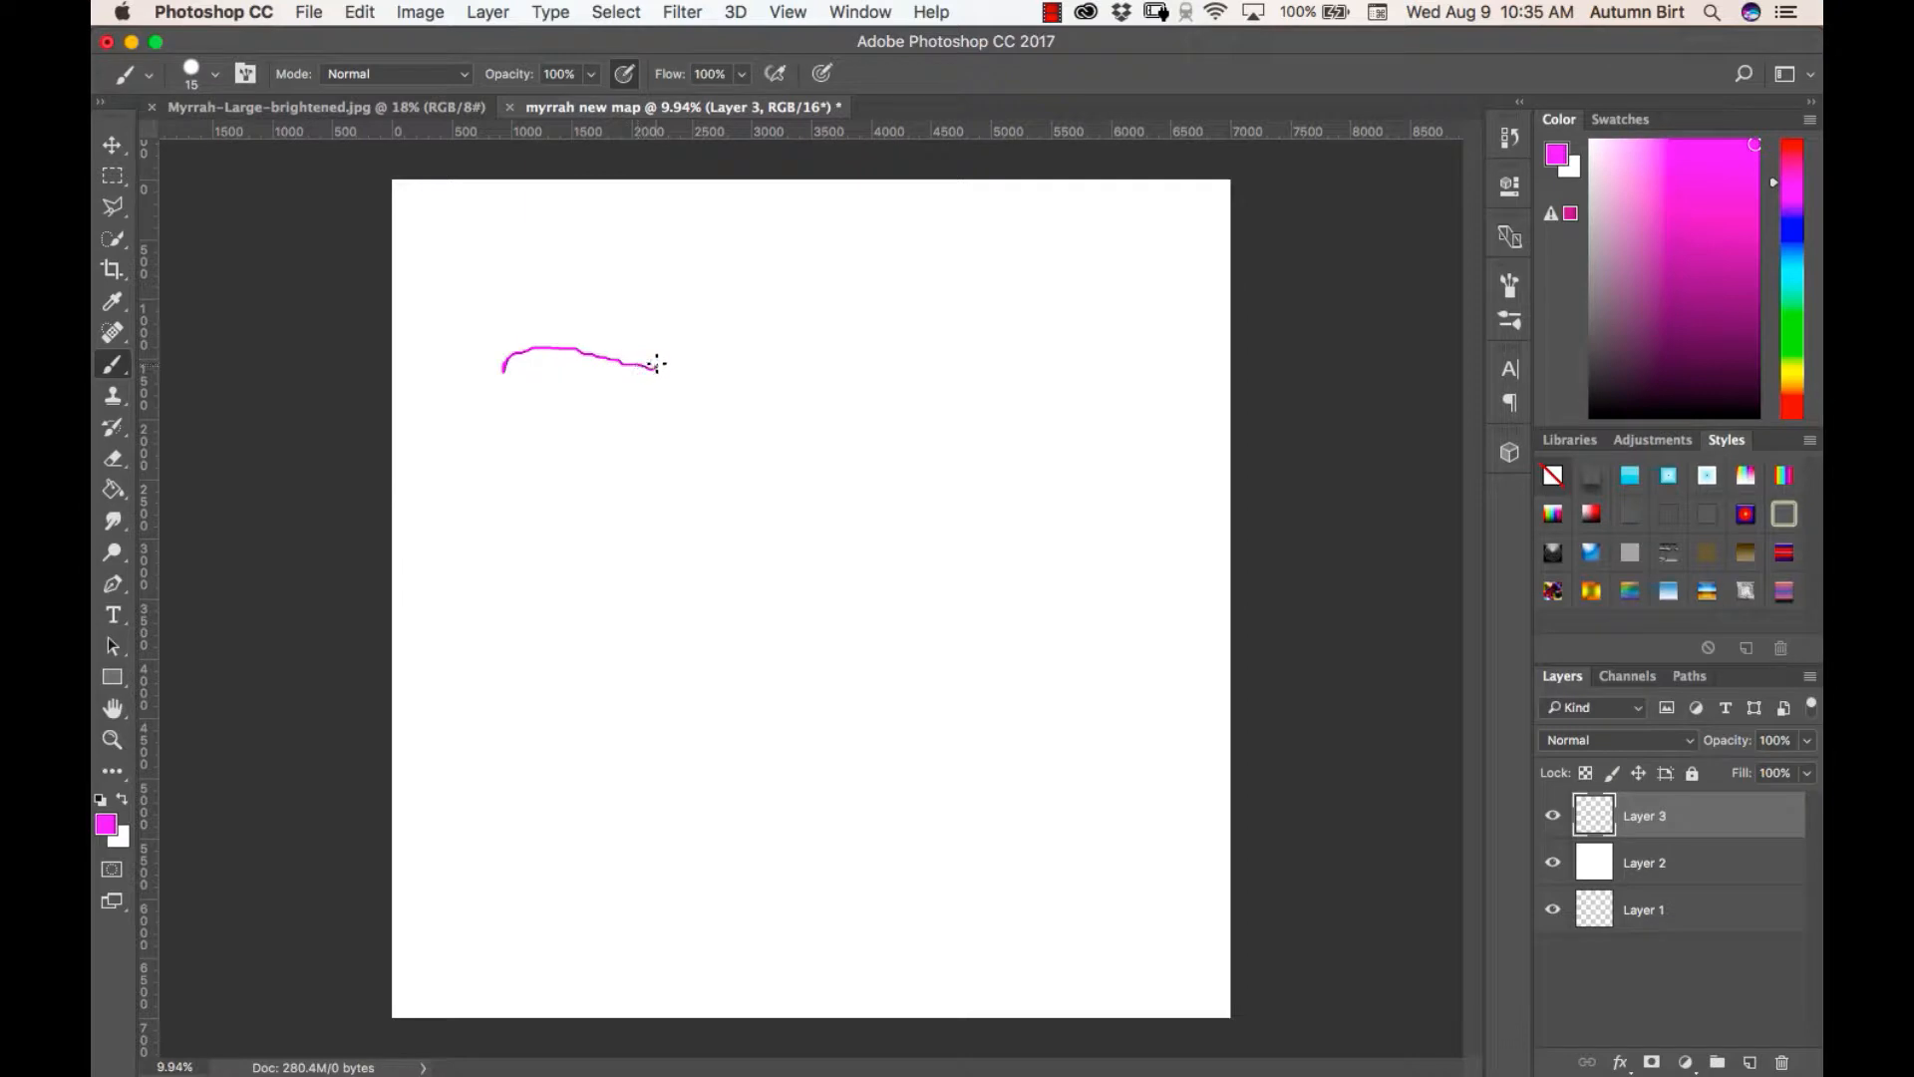
mouse_move(657, 364)
left_mouse_down()
mouse_move(747, 421)
mouse_move(774, 411)
mouse_move(875, 545)
mouse_move(870, 483)
mouse_move(924, 555)
mouse_move(903, 480)
mouse_move(914, 457)
mouse_move(952, 514)
mouse_move(928, 405)
mouse_move(963, 417)
mouse_move(862, 284)
mouse_move(863, 237)
mouse_move(993, 177)
left_mouse_up()
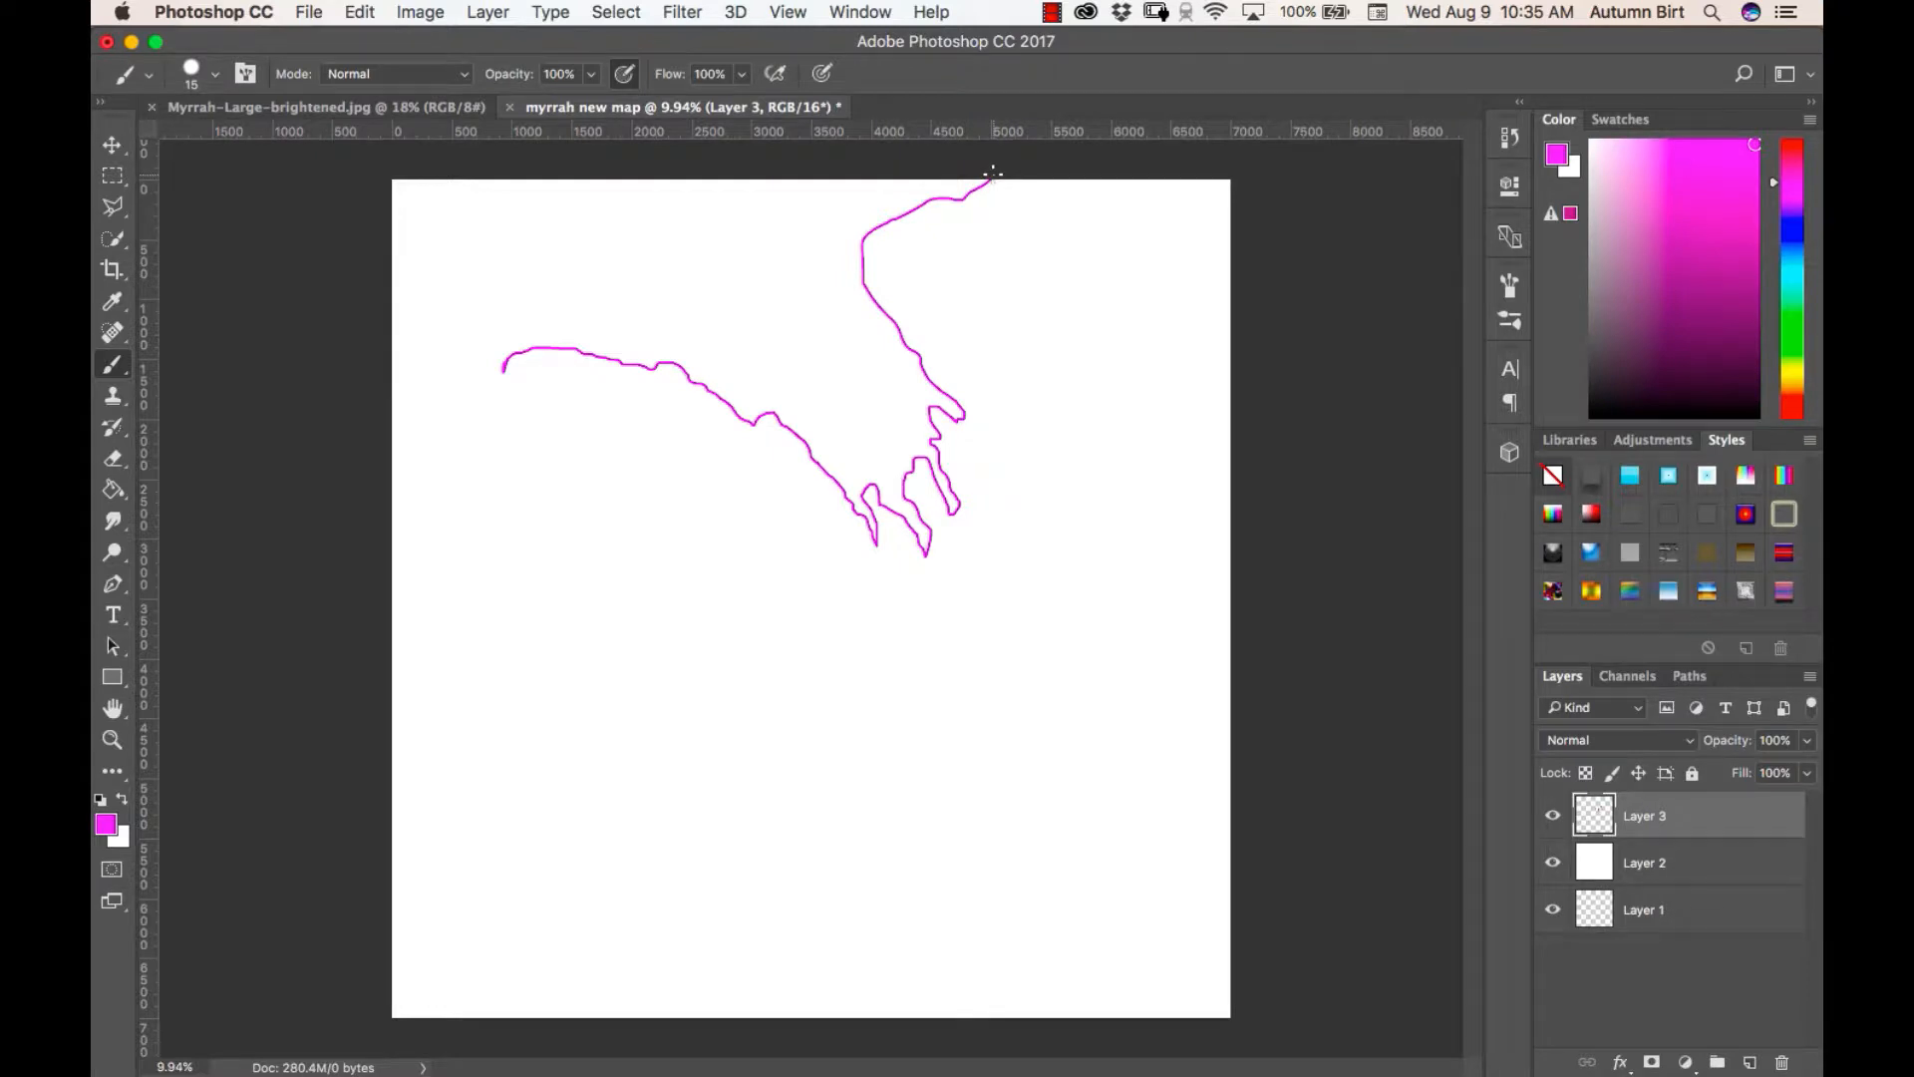
left_click_drag(1127, 179, 1141, 237)
left_click_drag(1139, 327, 1232, 372)
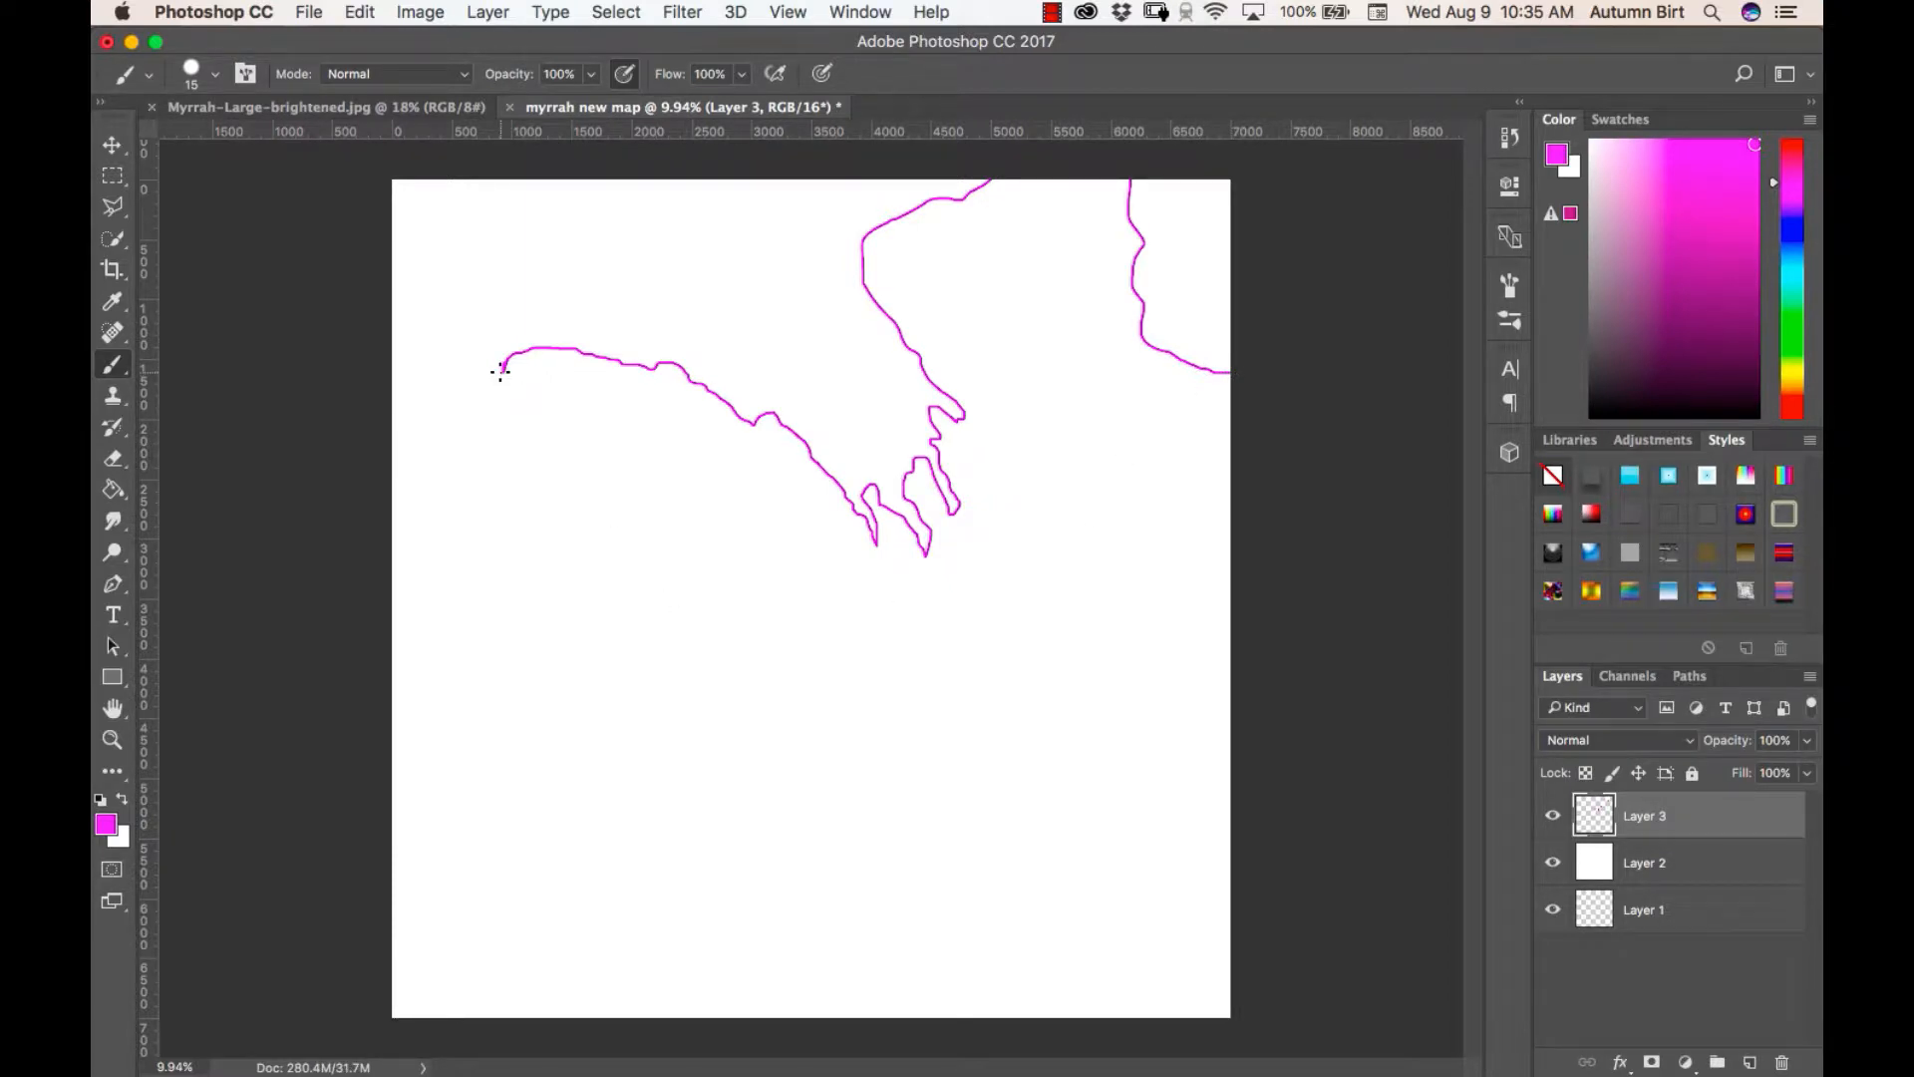
Paint the inner sea's western shore, the southern continent's coast down to the southeast, and the narrow bay in the southwest
mouse_move(501, 371)
left_mouse_down()
mouse_move(475, 542)
mouse_move(502, 603)
mouse_move(539, 627)
mouse_move(726, 650)
mouse_move(882, 628)
left_mouse_up()
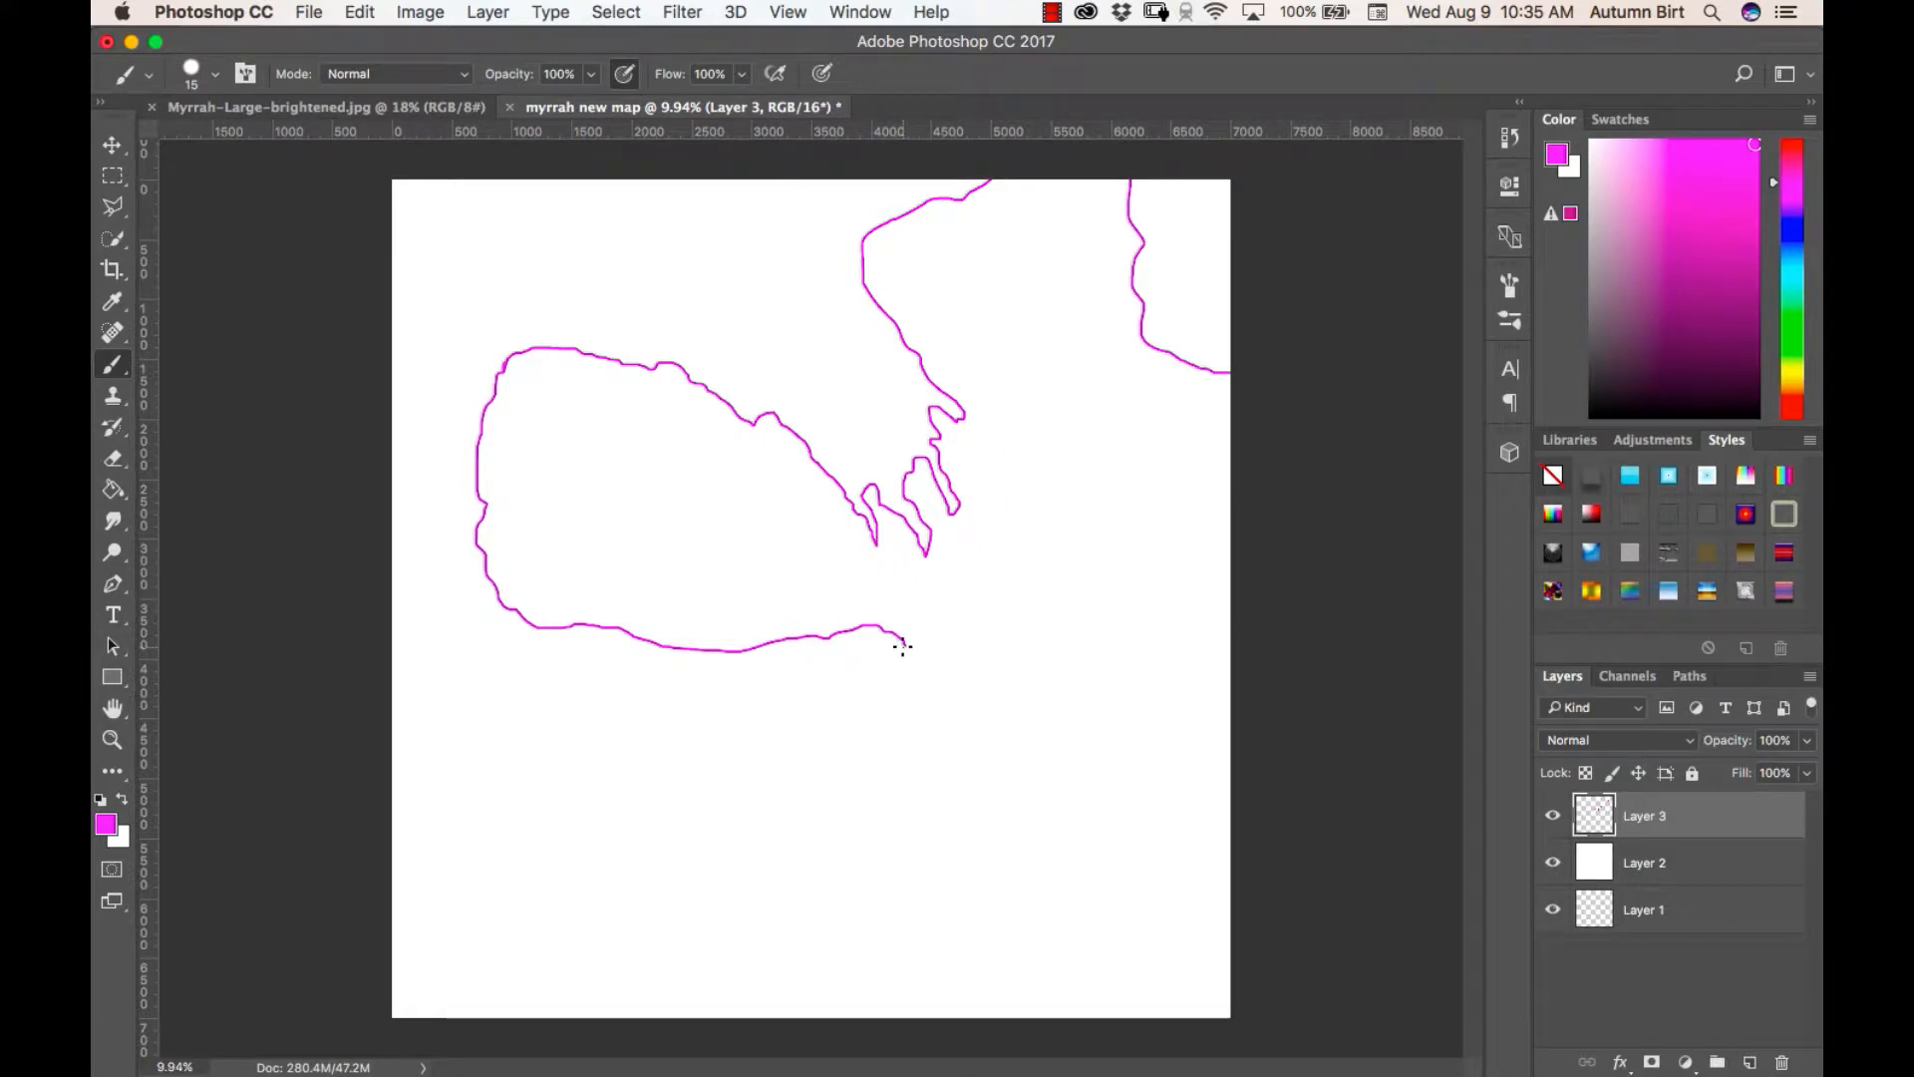
mouse_move(912, 651)
left_mouse_down()
mouse_move(1132, 917)
mouse_move(1163, 1002)
left_mouse_up()
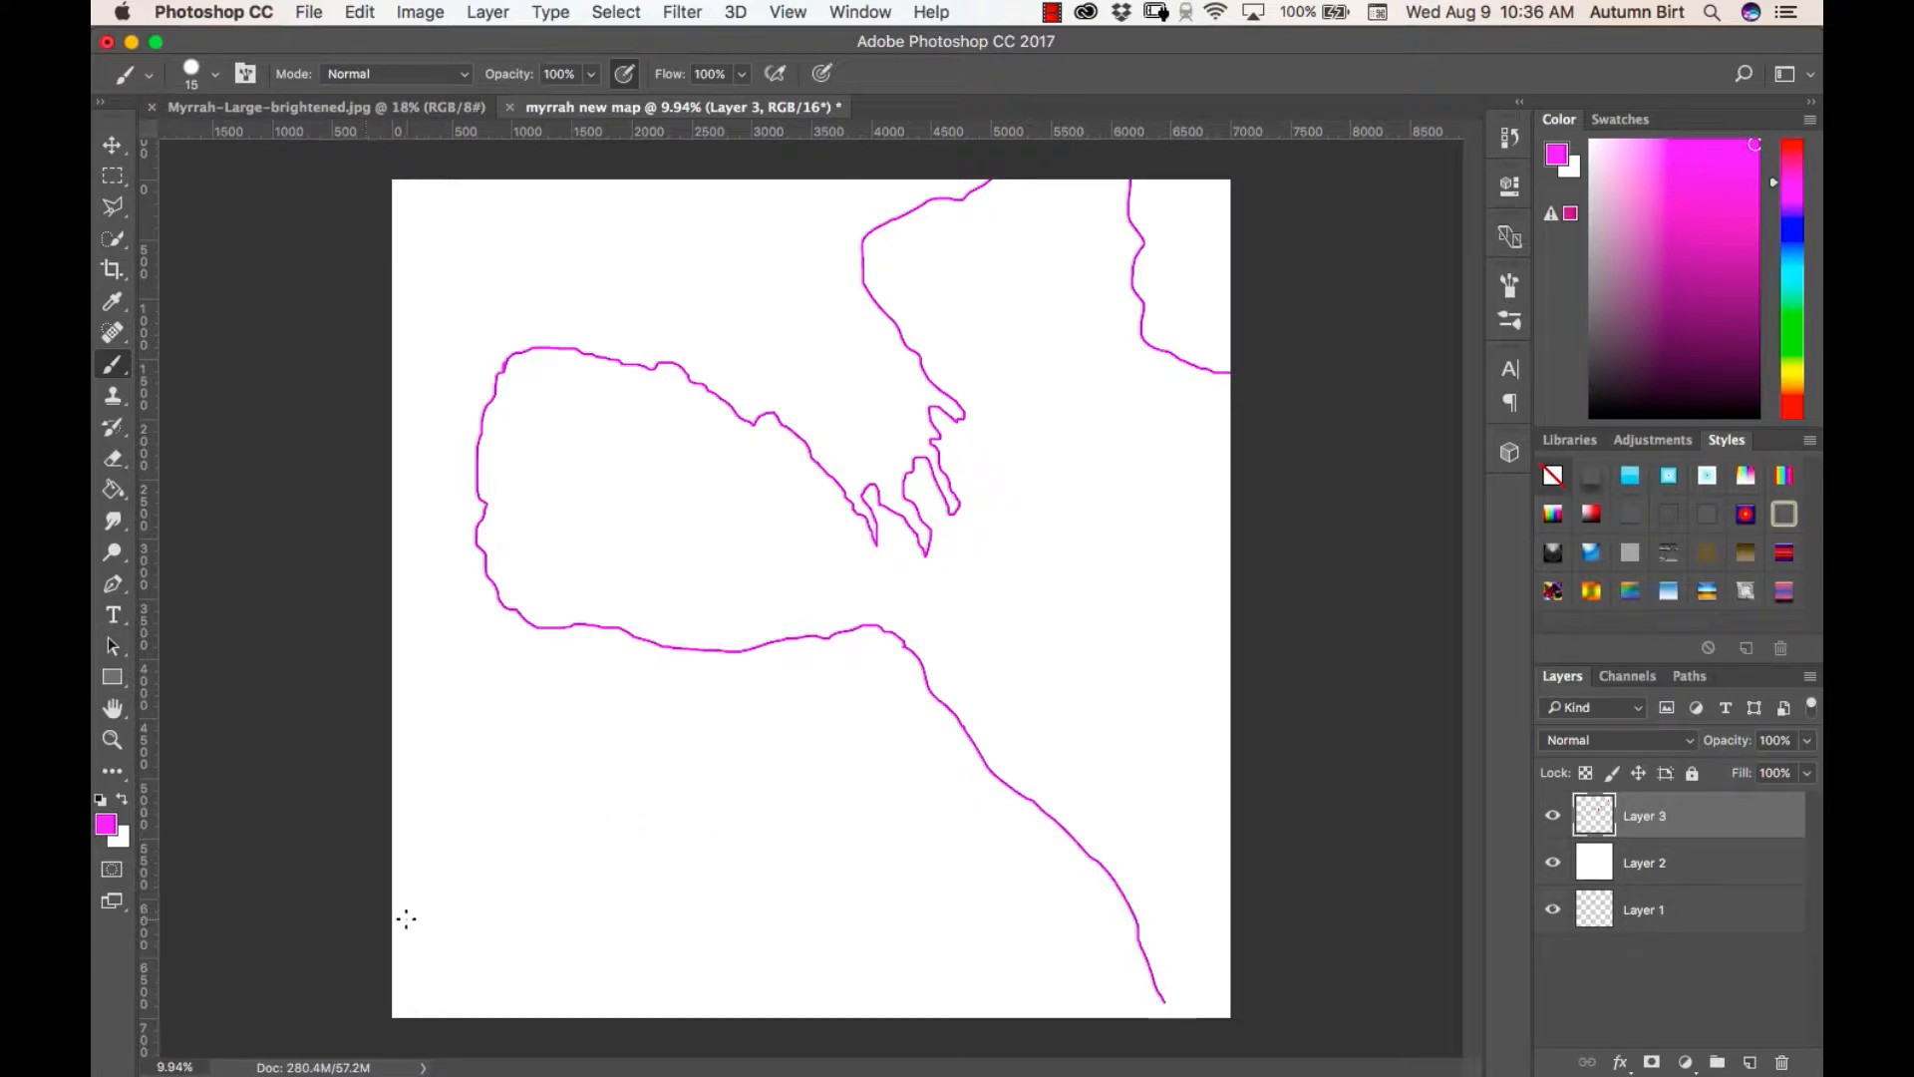
mouse_move(399, 921)
left_mouse_down()
mouse_move(460, 868)
mouse_move(718, 791)
mouse_move(742, 806)
mouse_move(607, 902)
mouse_move(586, 949)
mouse_move(613, 985)
left_mouse_up()
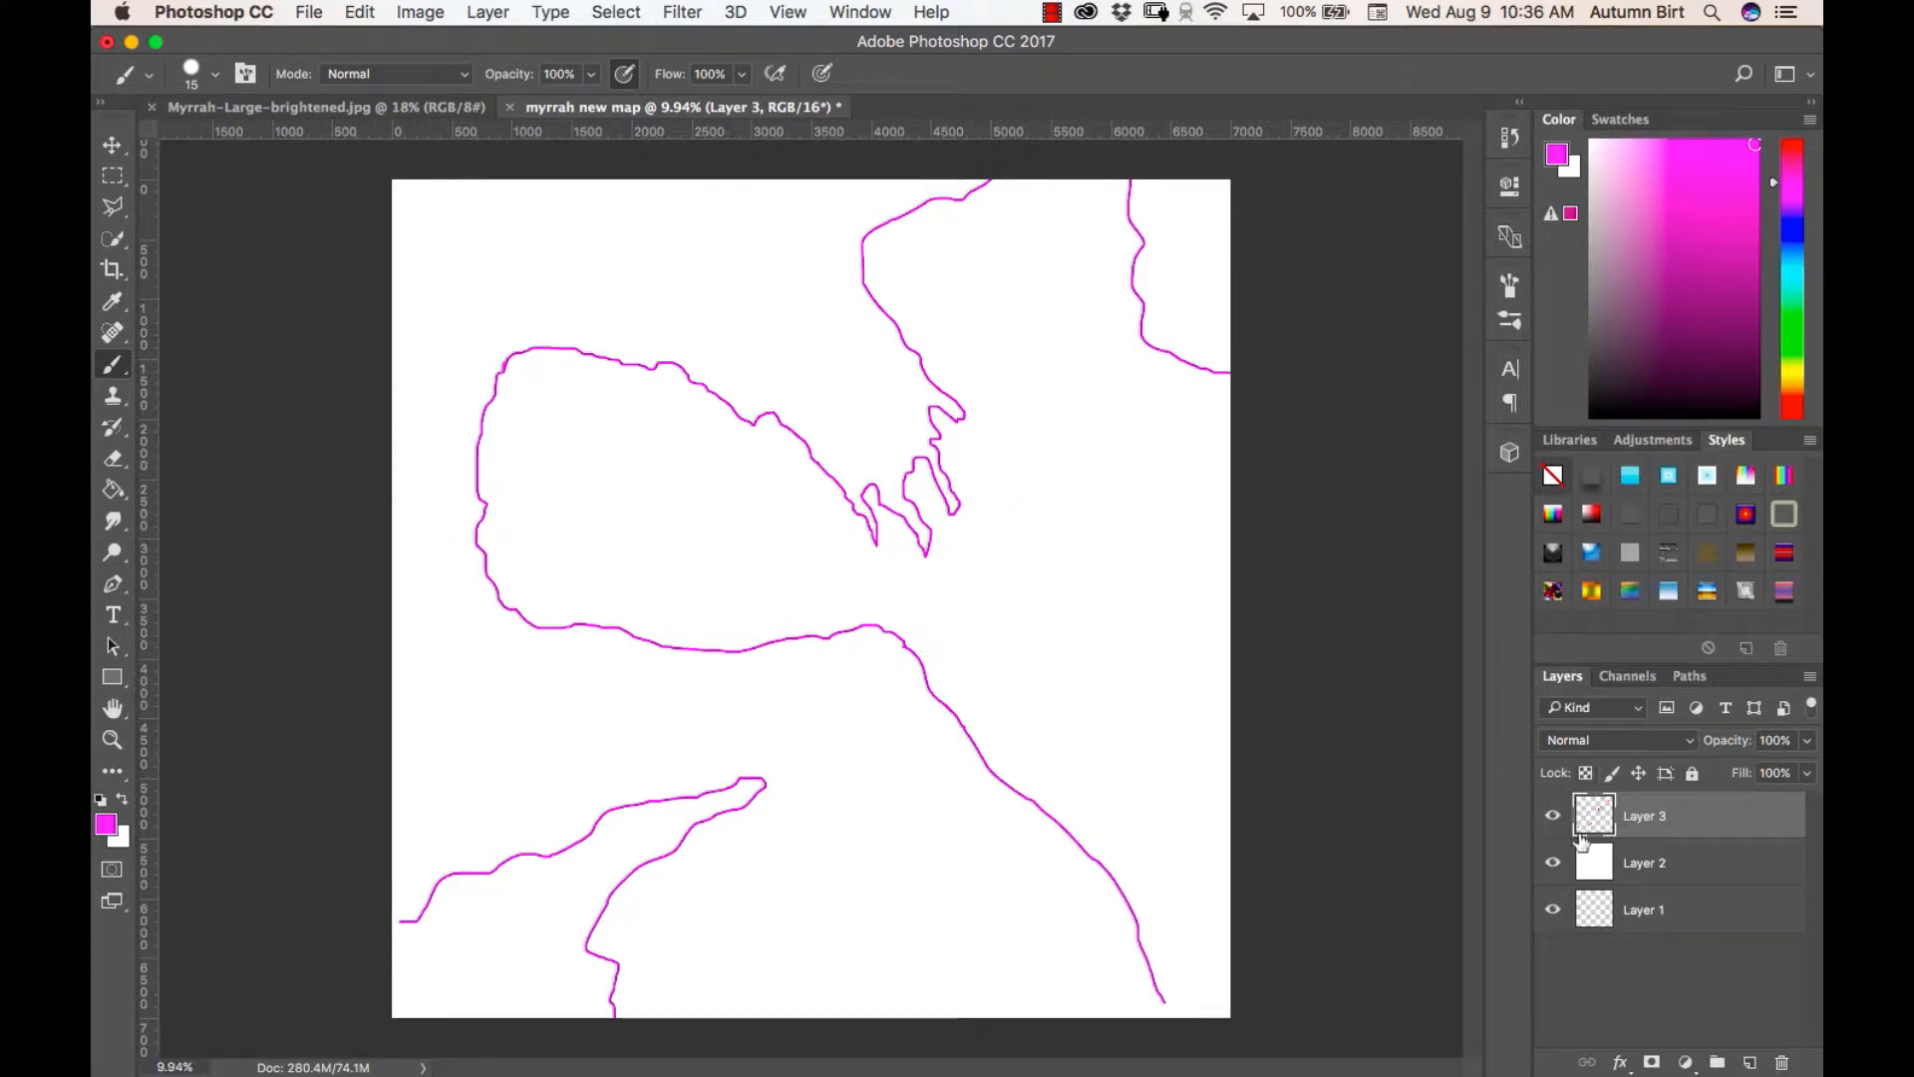
Toggle Layer 3's visibility, move its coastlines slightly east, and extend the southwestern coast with the Brush to the canvas's west edge
left_click(1552, 817)
left_click(1552, 818)
left_click(112, 144)
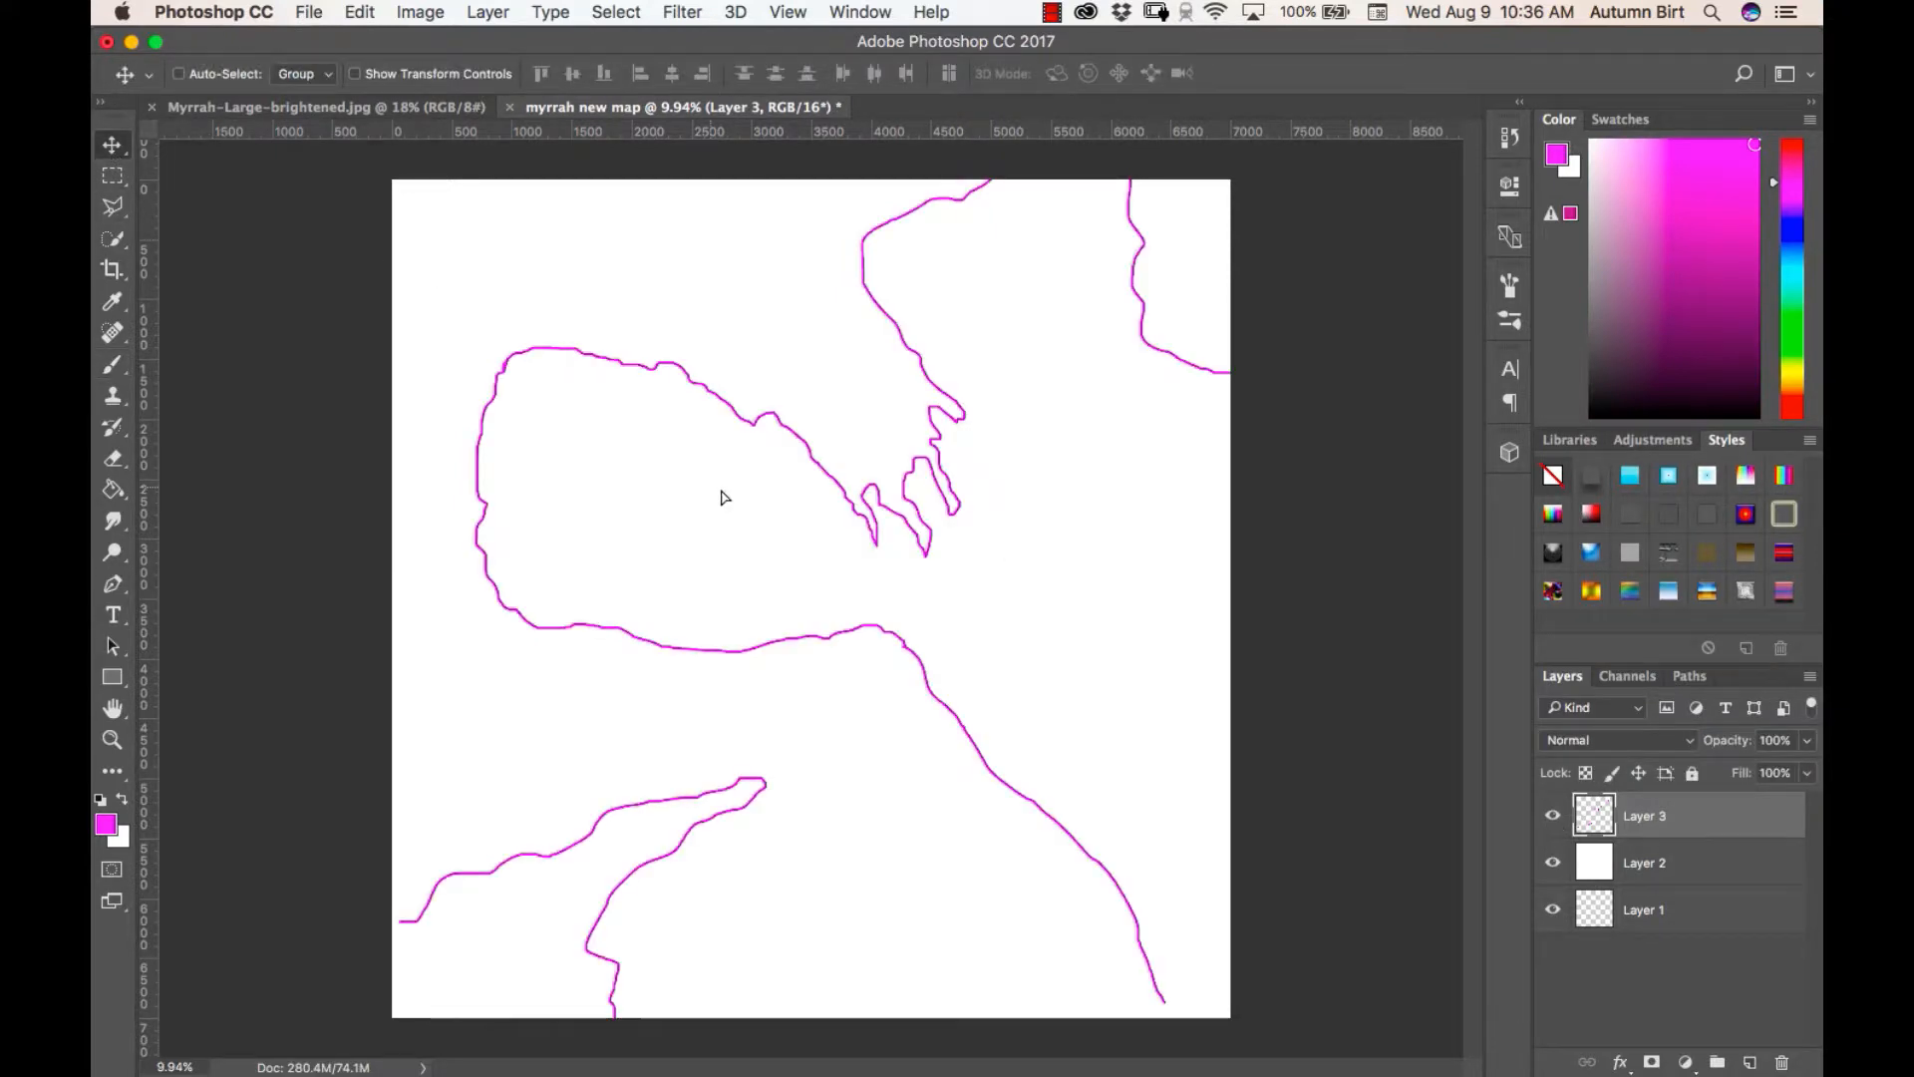
left_click_drag(722, 497, 734, 495)
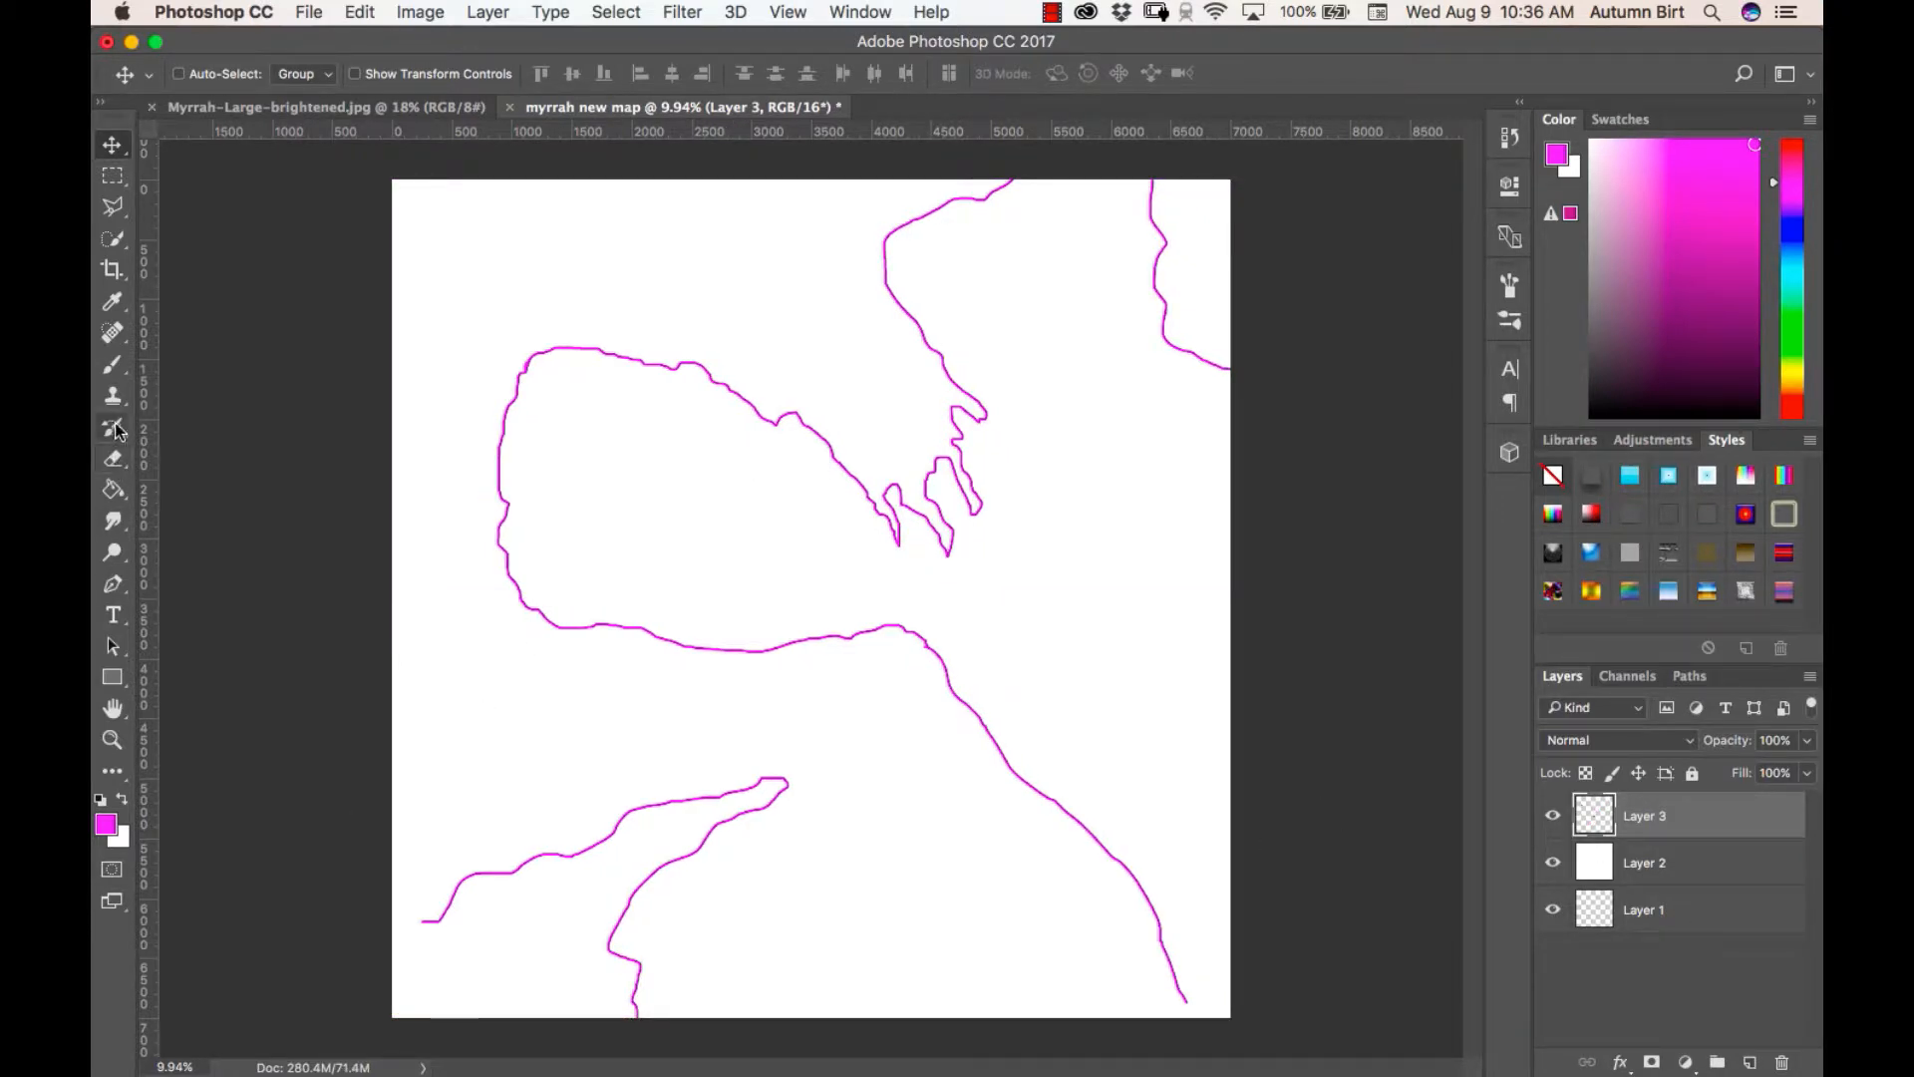
left_click(113, 366)
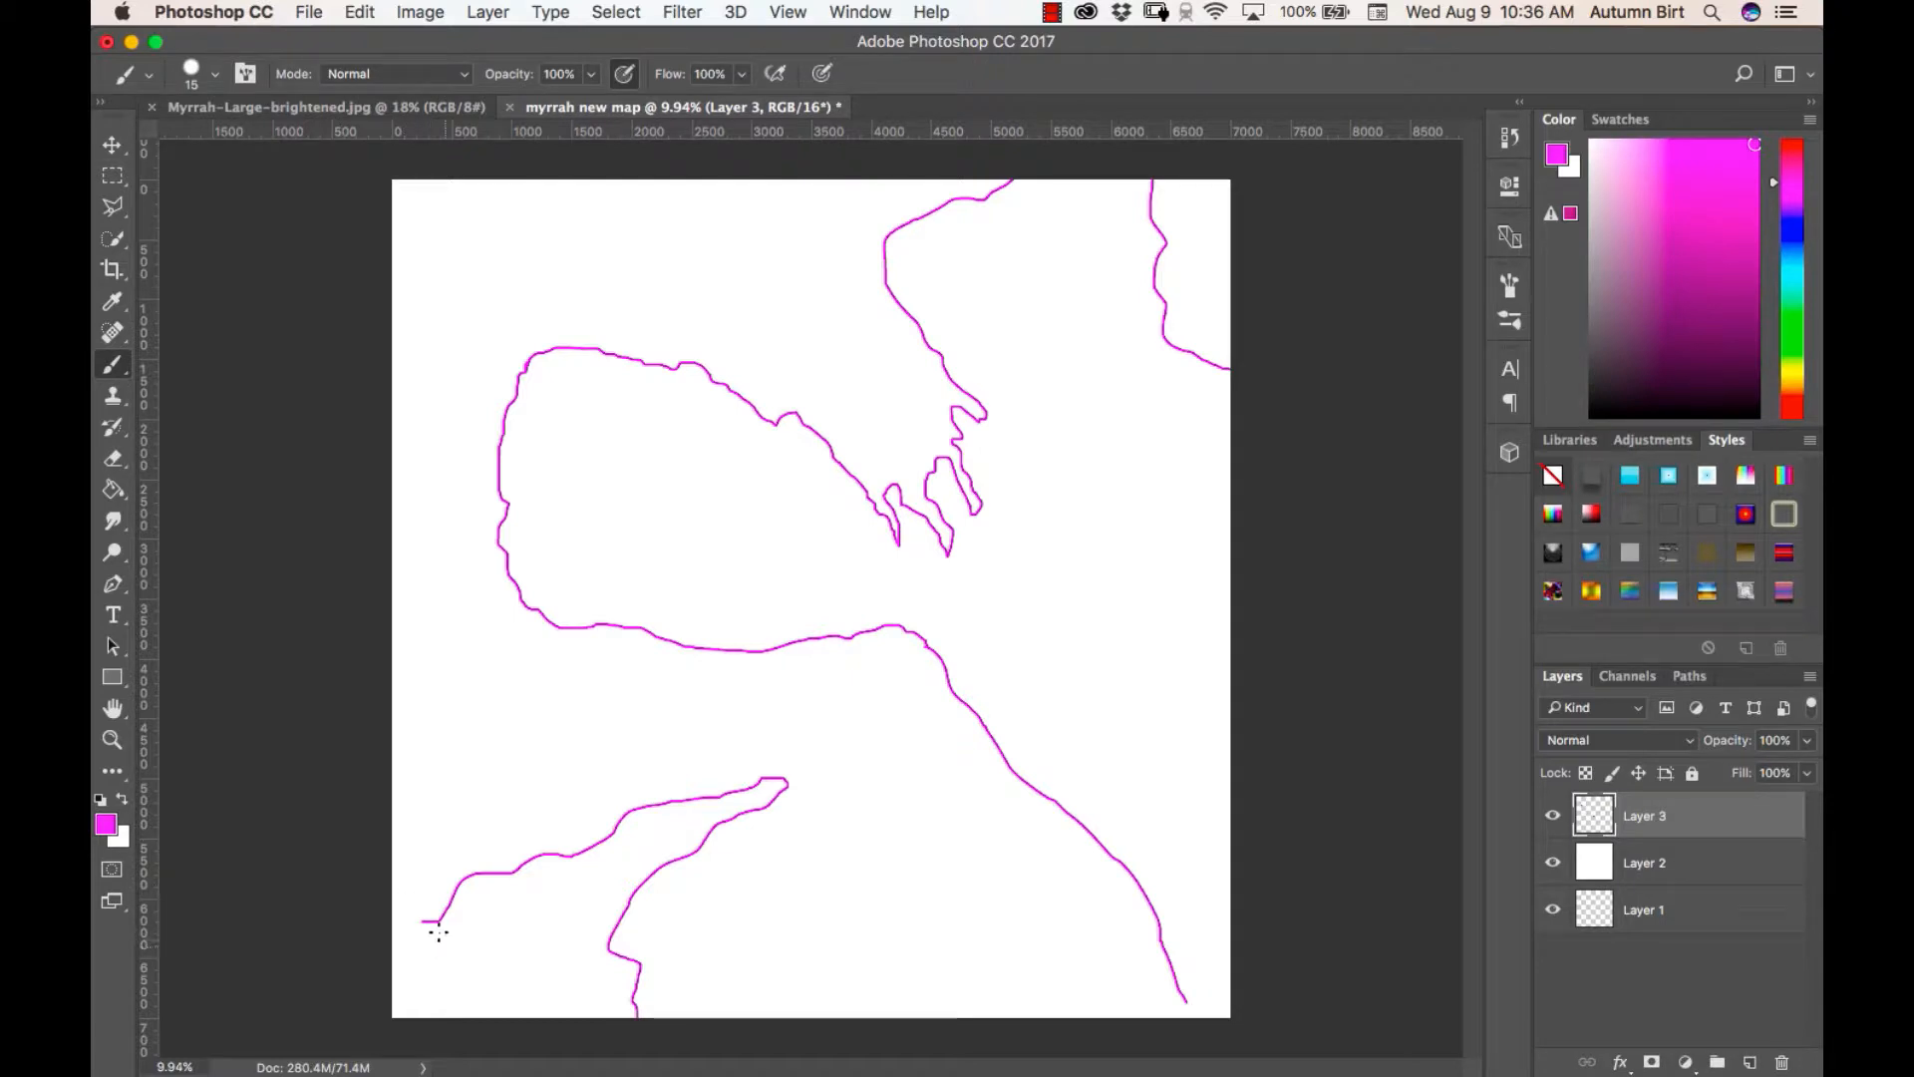
left_click_drag(419, 919, 393, 916)
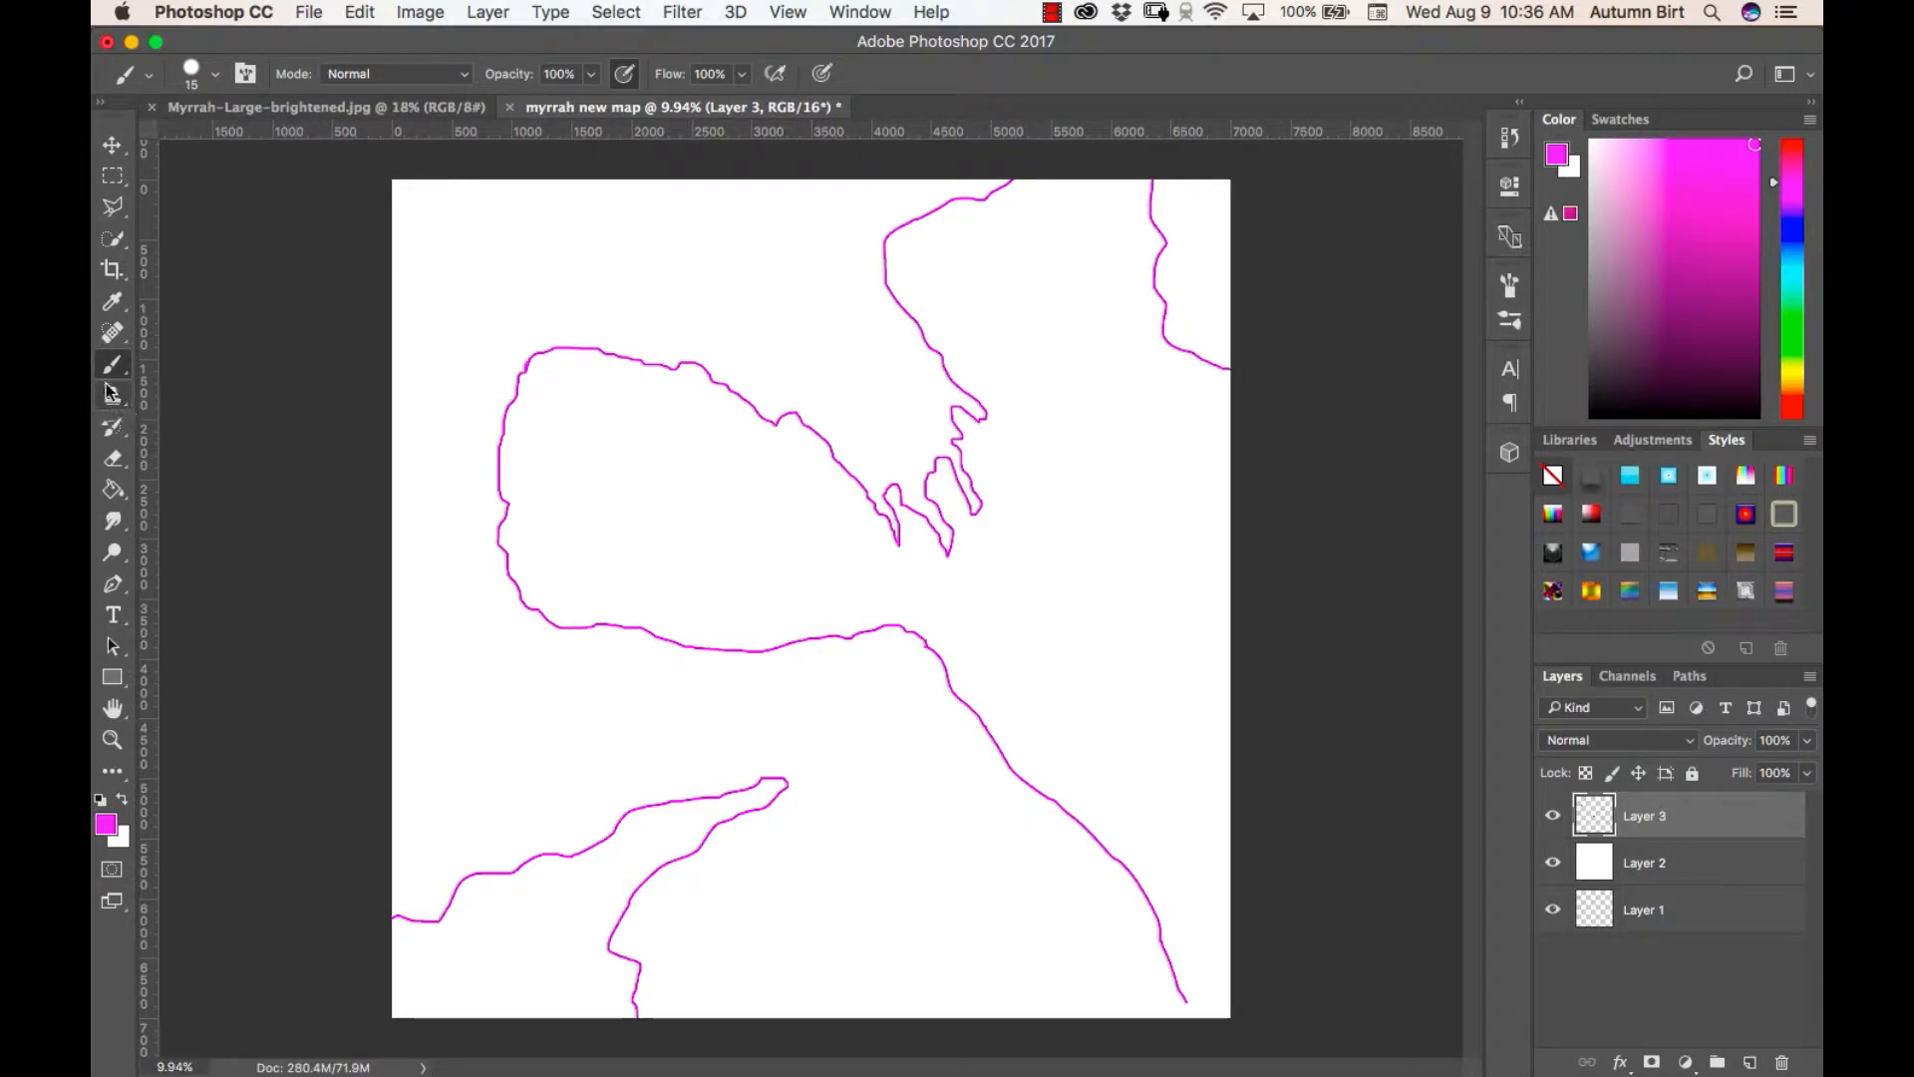
Erase the northern peninsula with a 1040 px Eraser and repaint it with the Brush as a shorter, fingered coastline
left_click(114, 459)
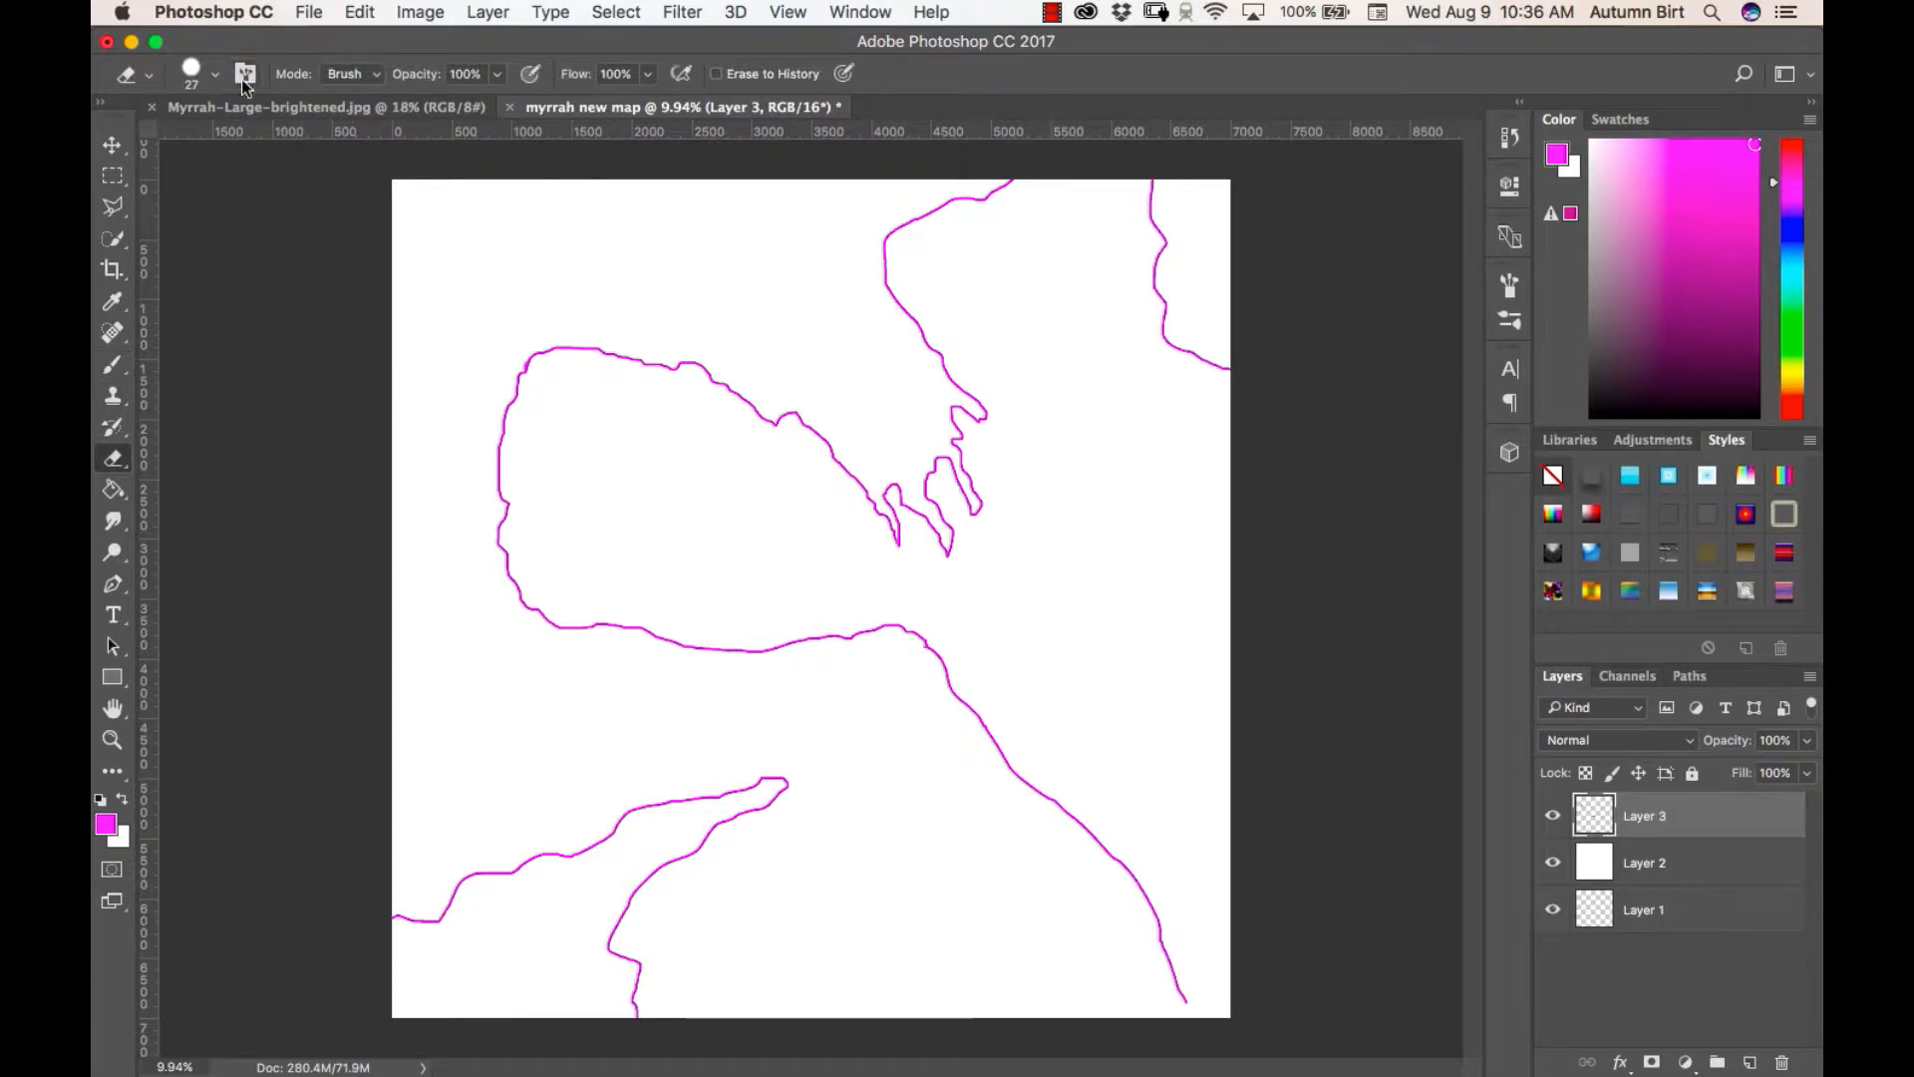
left_click(216, 74)
left_click_drag(241, 154, 369, 147)
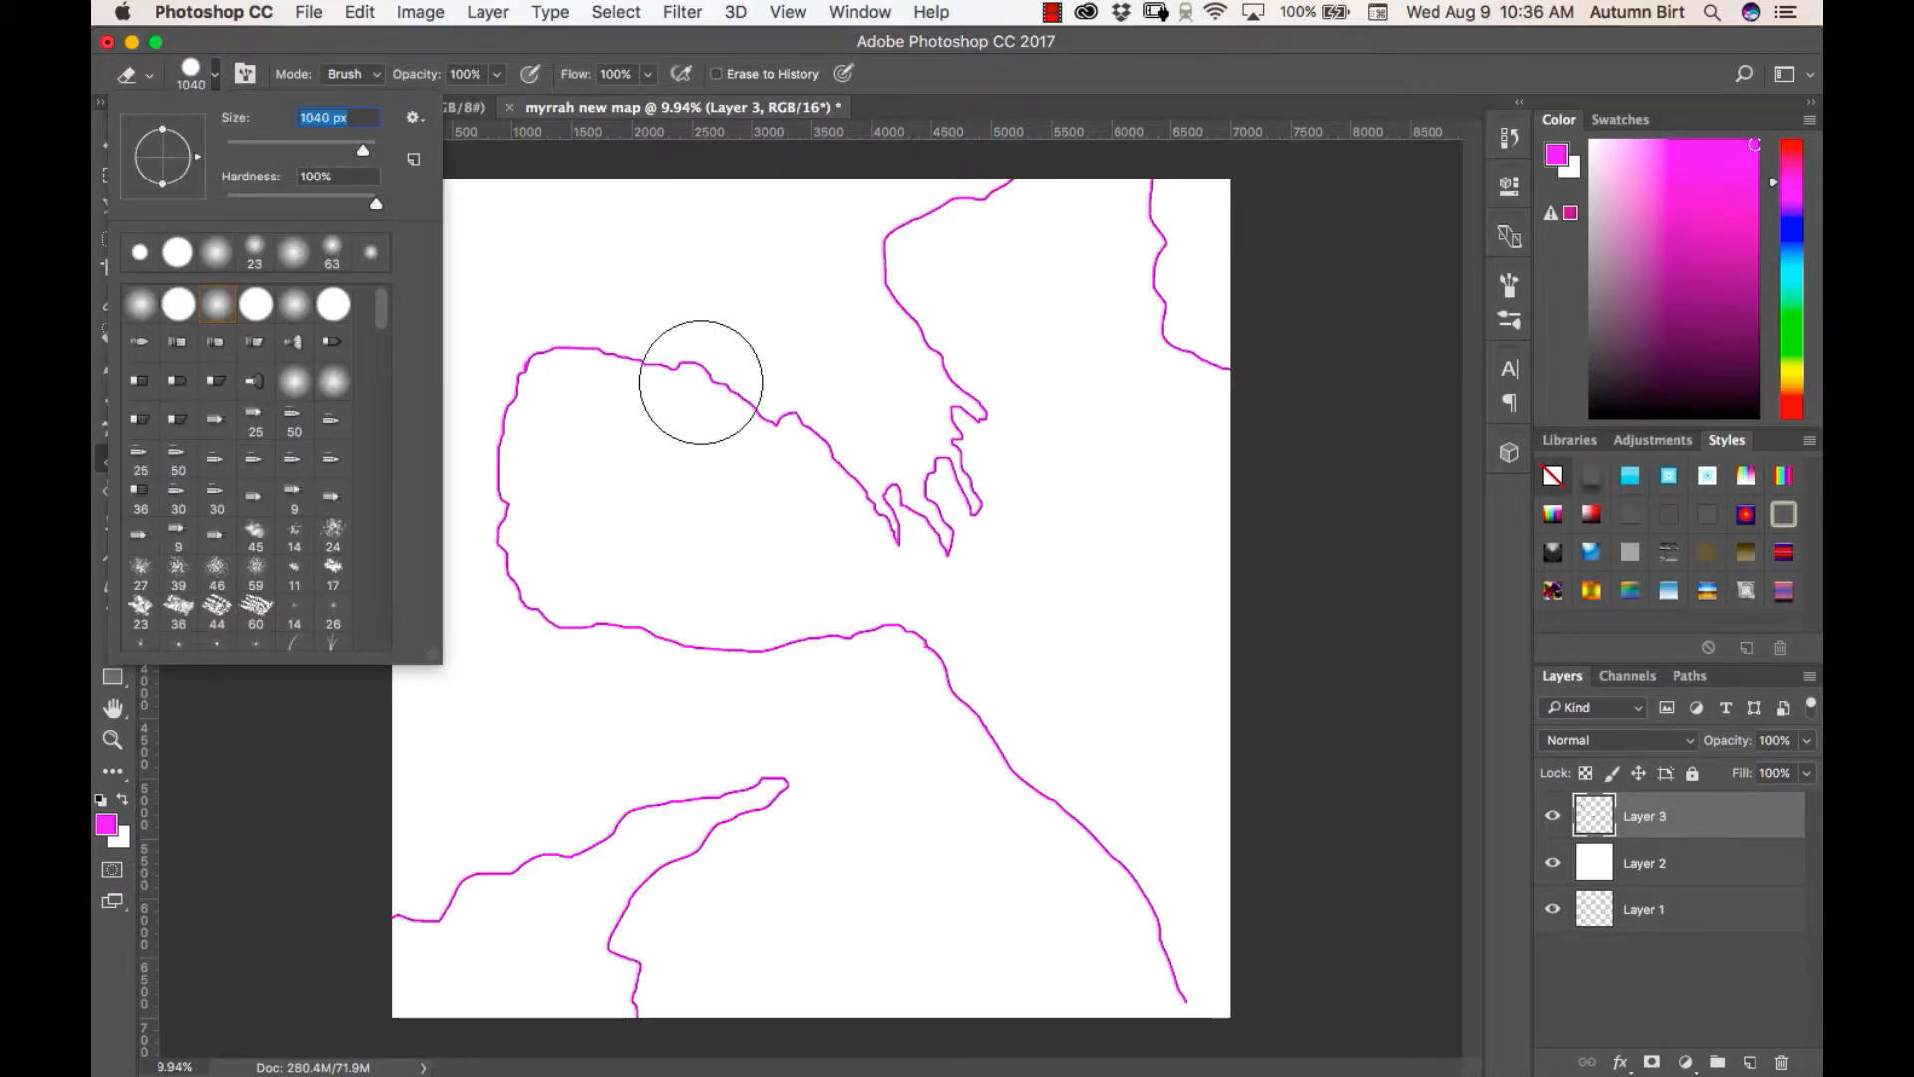
mouse_move(751, 418)
left_mouse_down()
mouse_move(969, 514)
mouse_move(902, 369)
mouse_move(940, 350)
left_mouse_up()
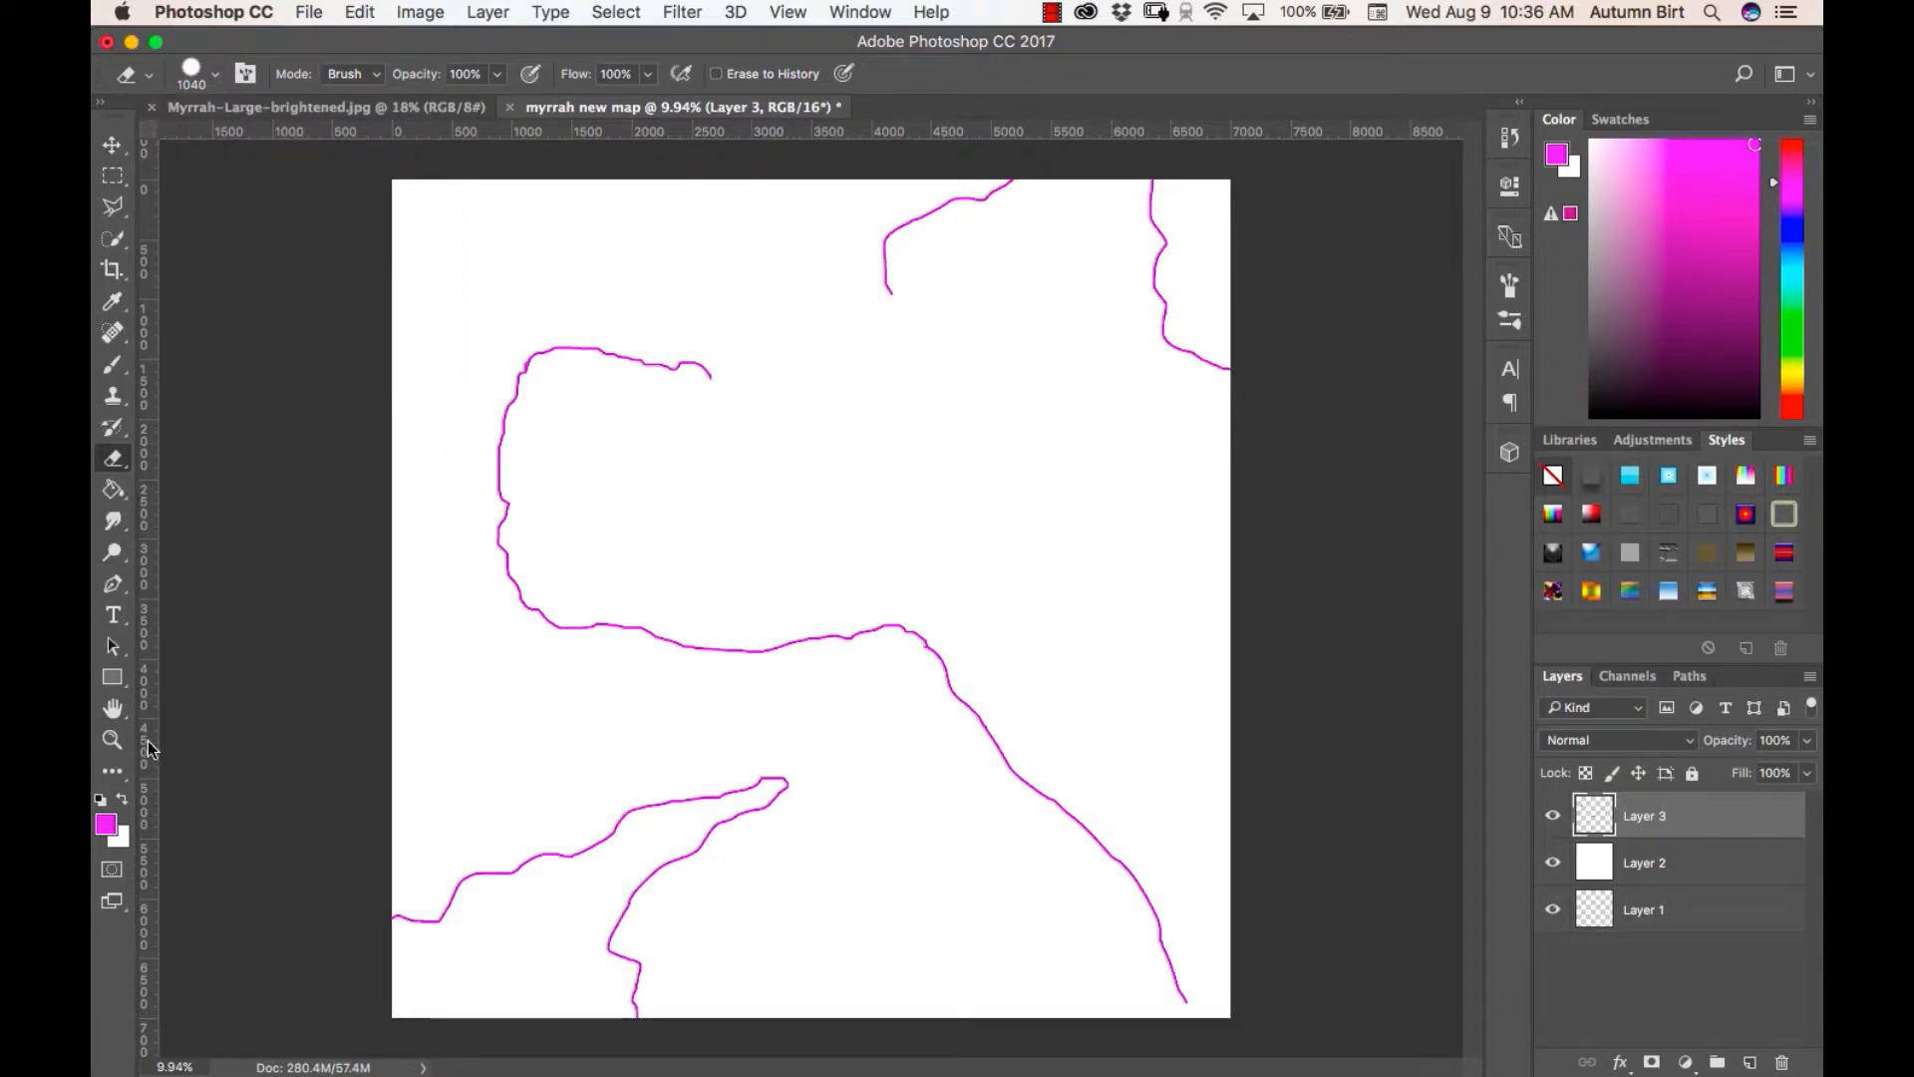
left_click(112, 367)
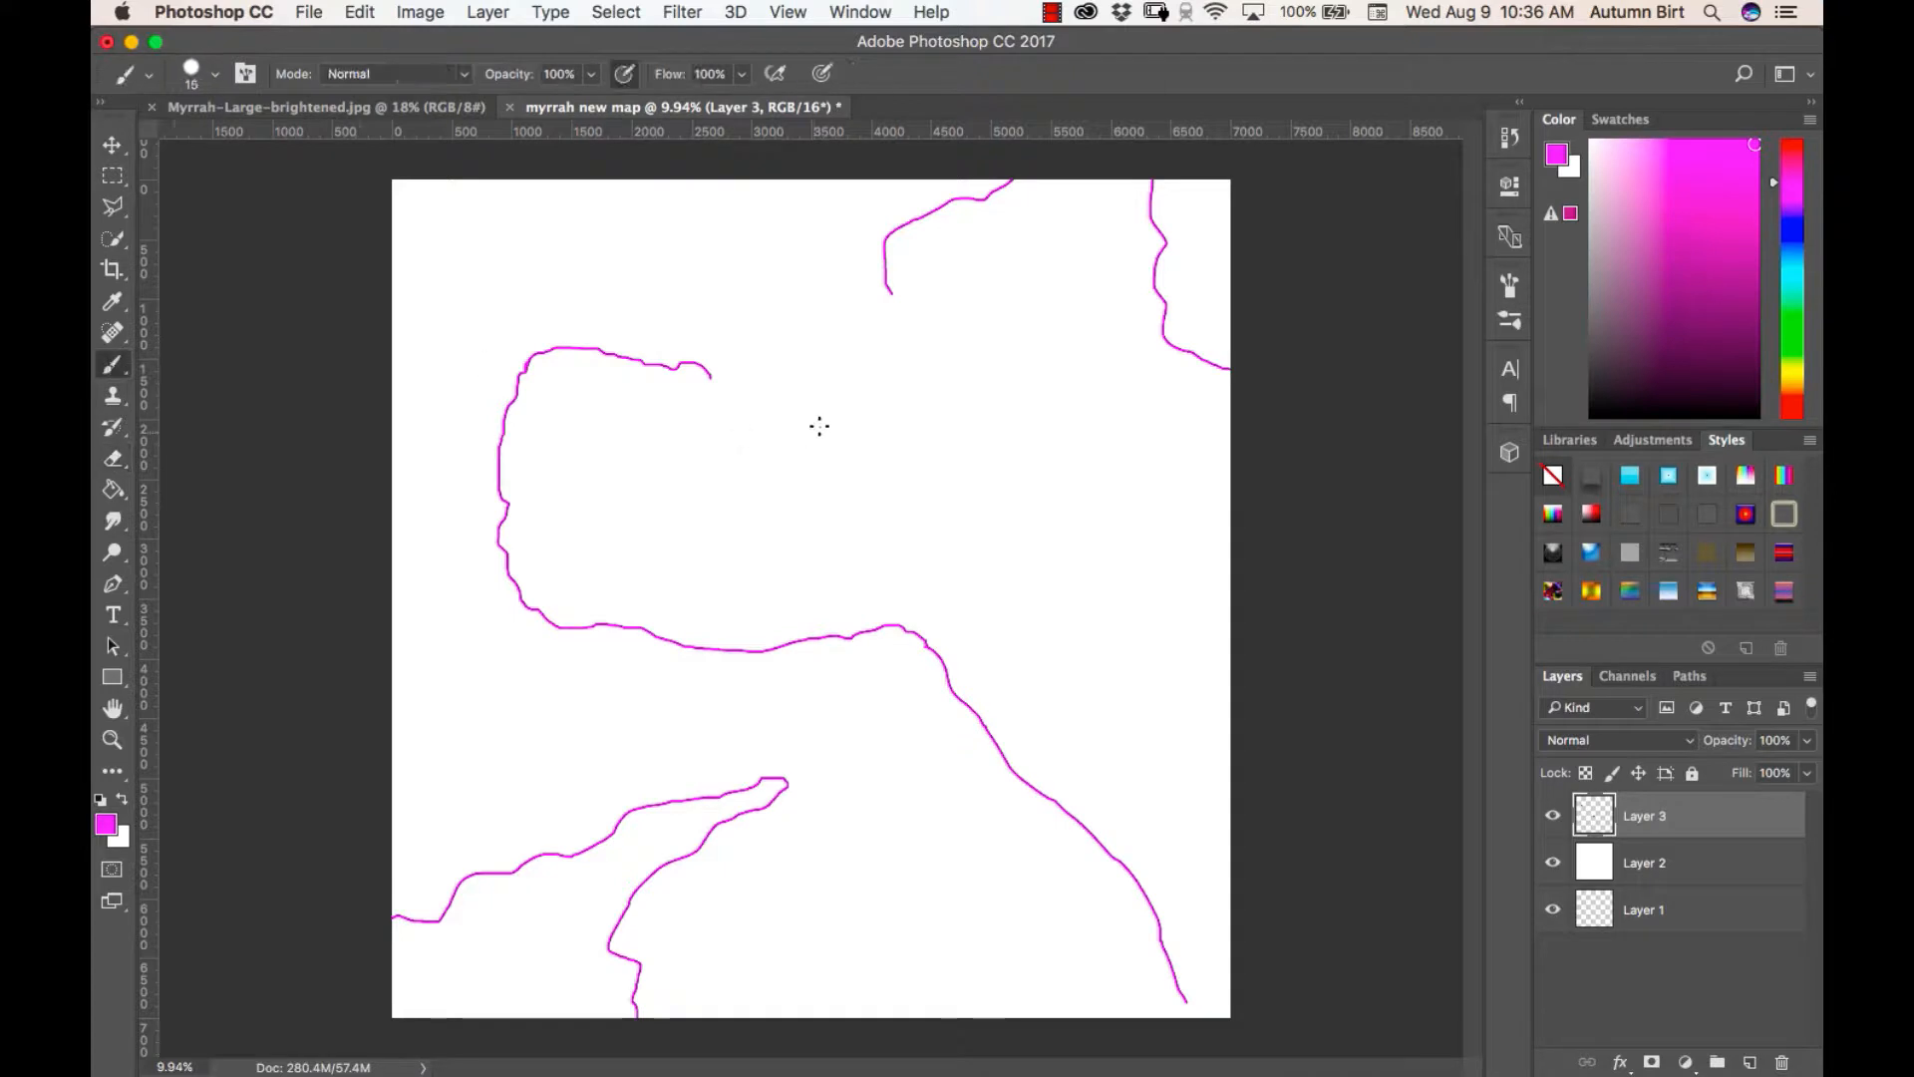
mouse_move(728, 376)
left_mouse_down()
mouse_move(855, 409)
mouse_move(906, 496)
mouse_move(921, 463)
mouse_move(976, 499)
mouse_move(933, 421)
mouse_move(981, 449)
mouse_move(958, 398)
mouse_move(984, 355)
mouse_move(893, 296)
left_mouse_up()
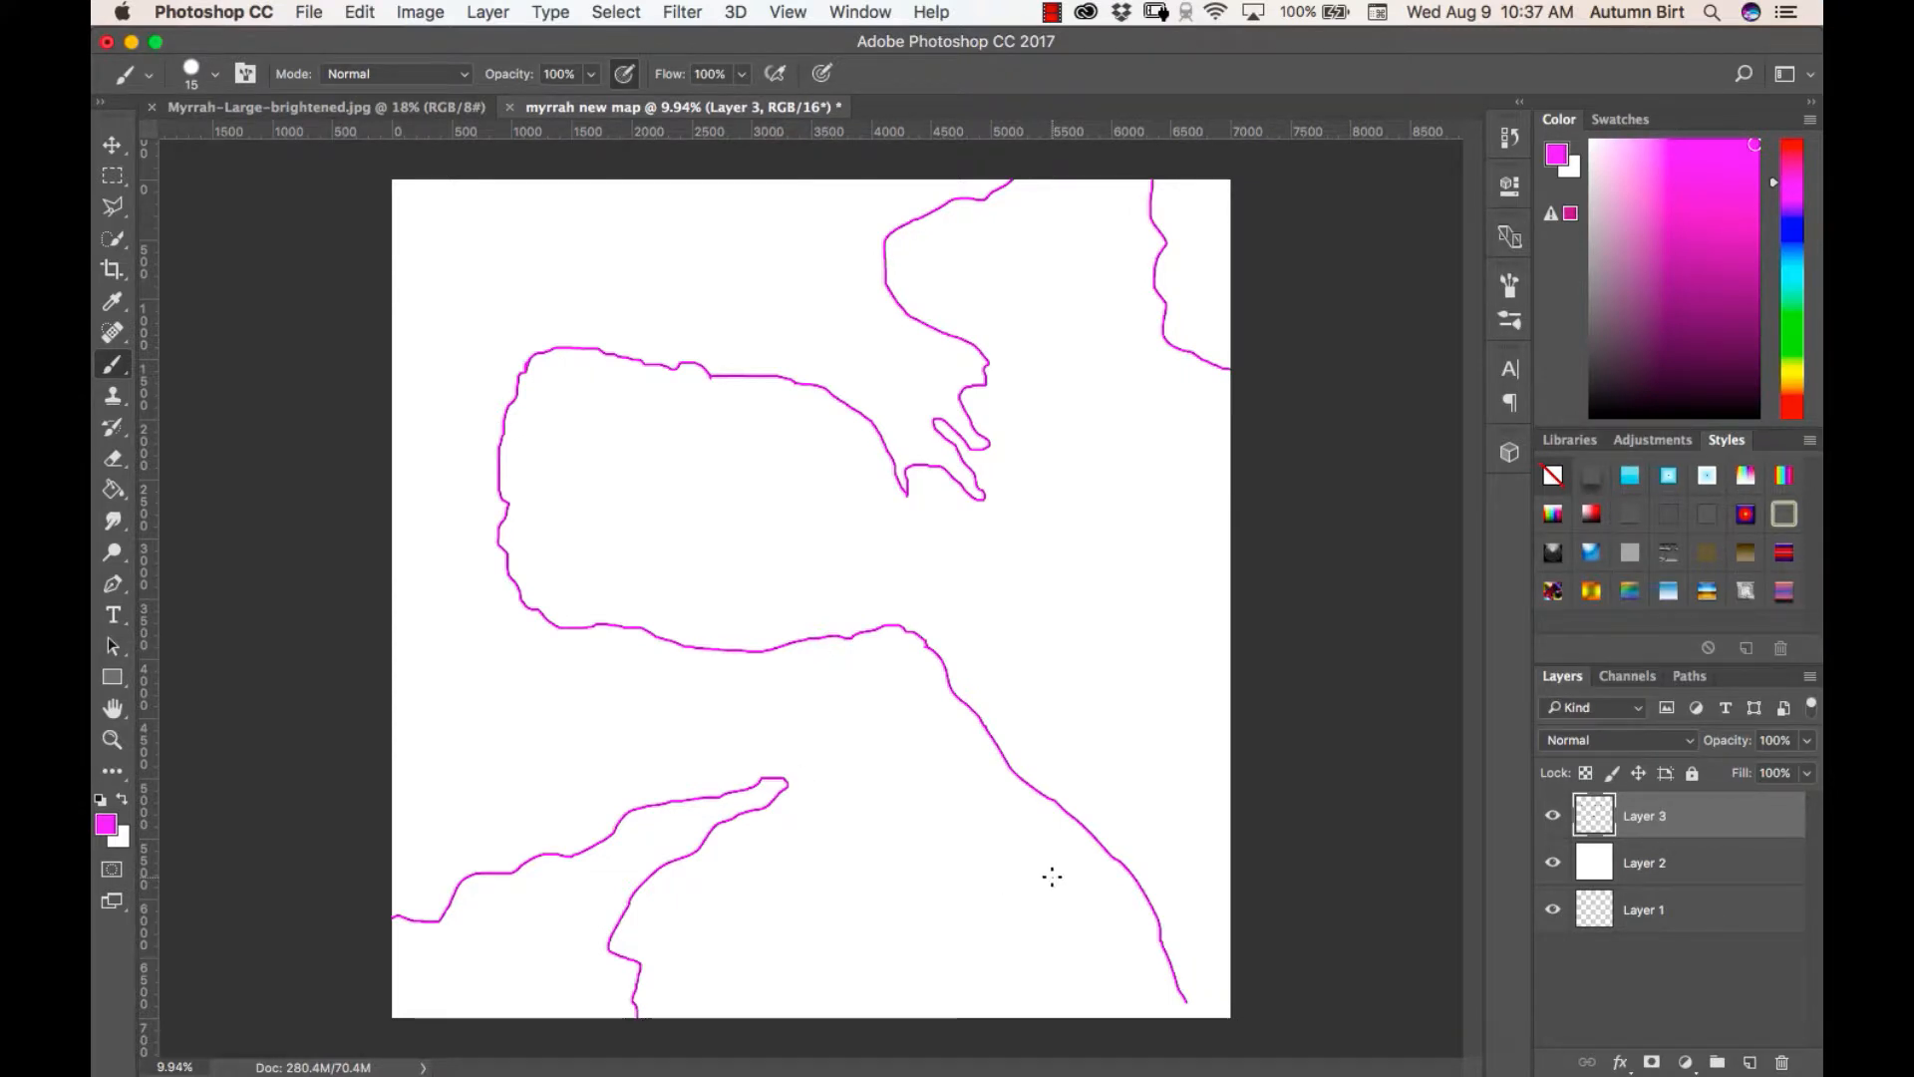
Widen the canvas to 9000 pixels, keeping the centre anchor
left_click(420, 12)
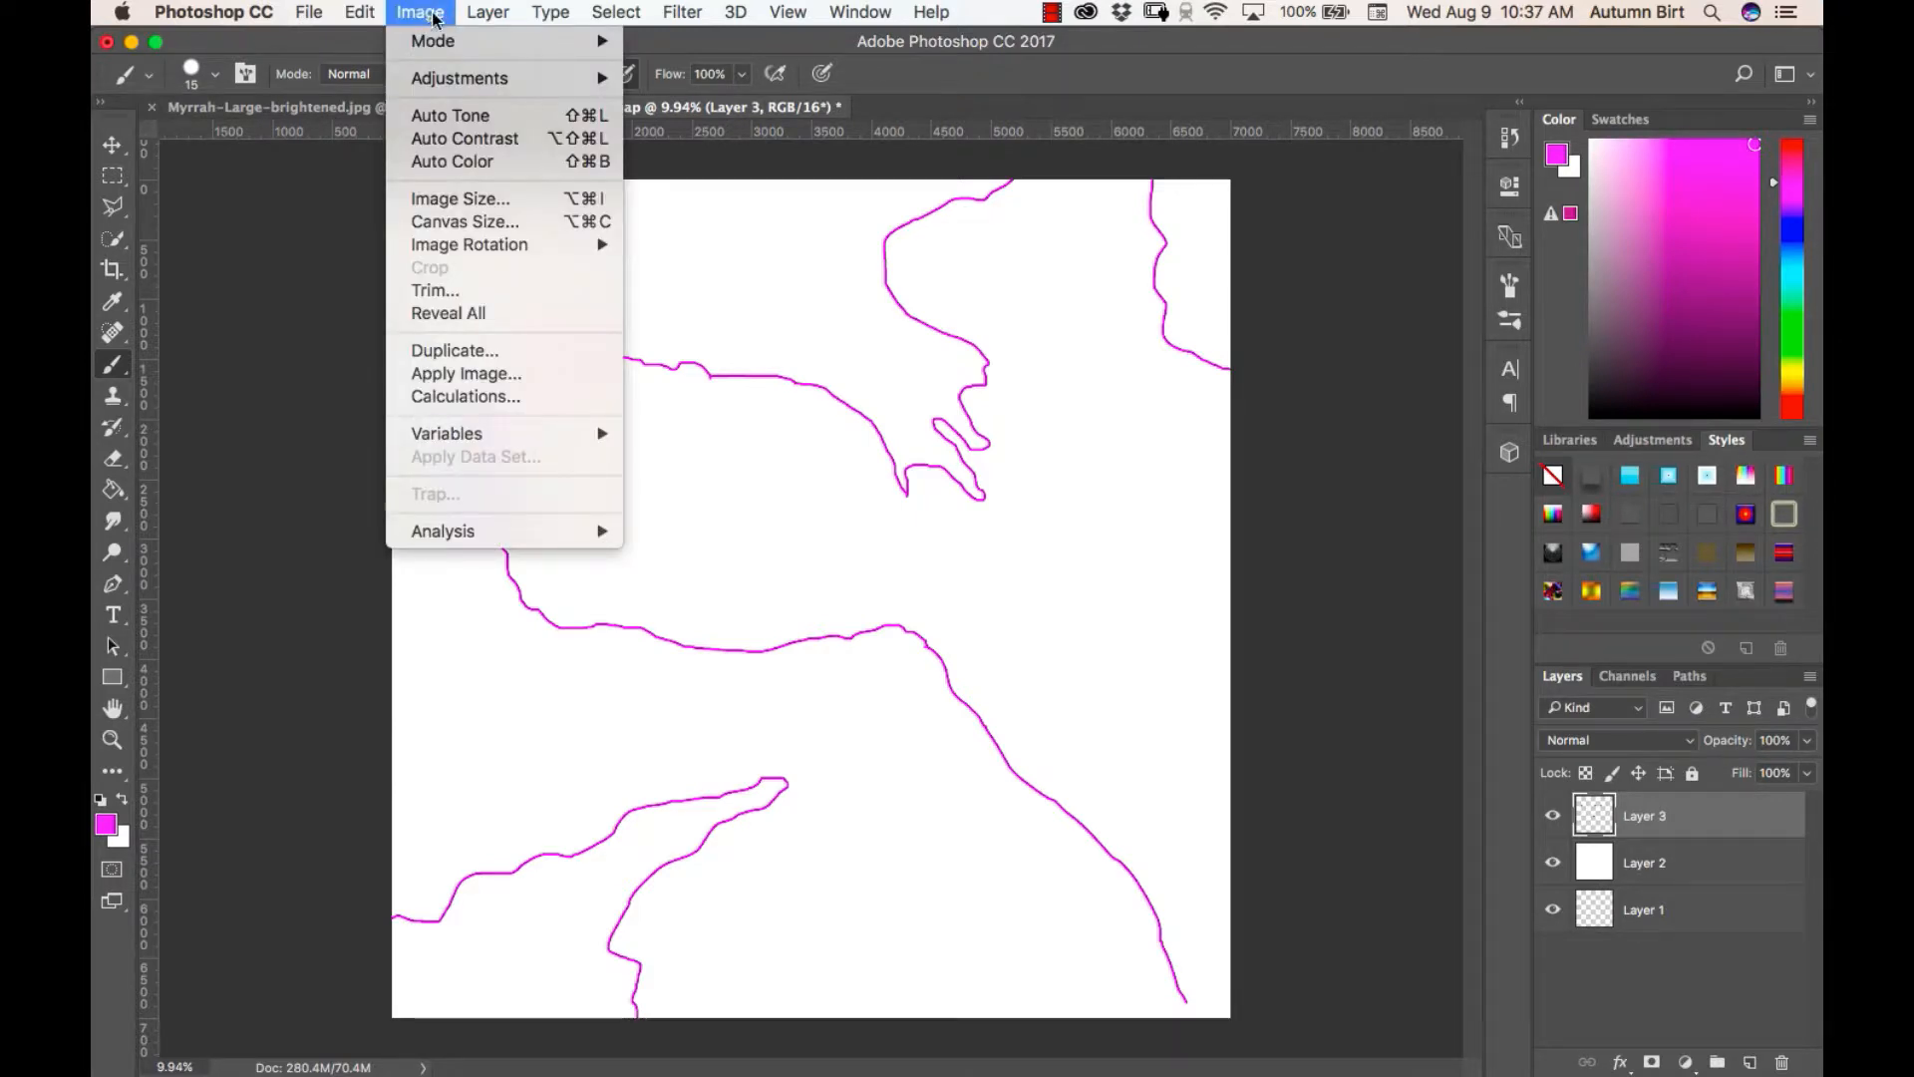
left_click(464, 215)
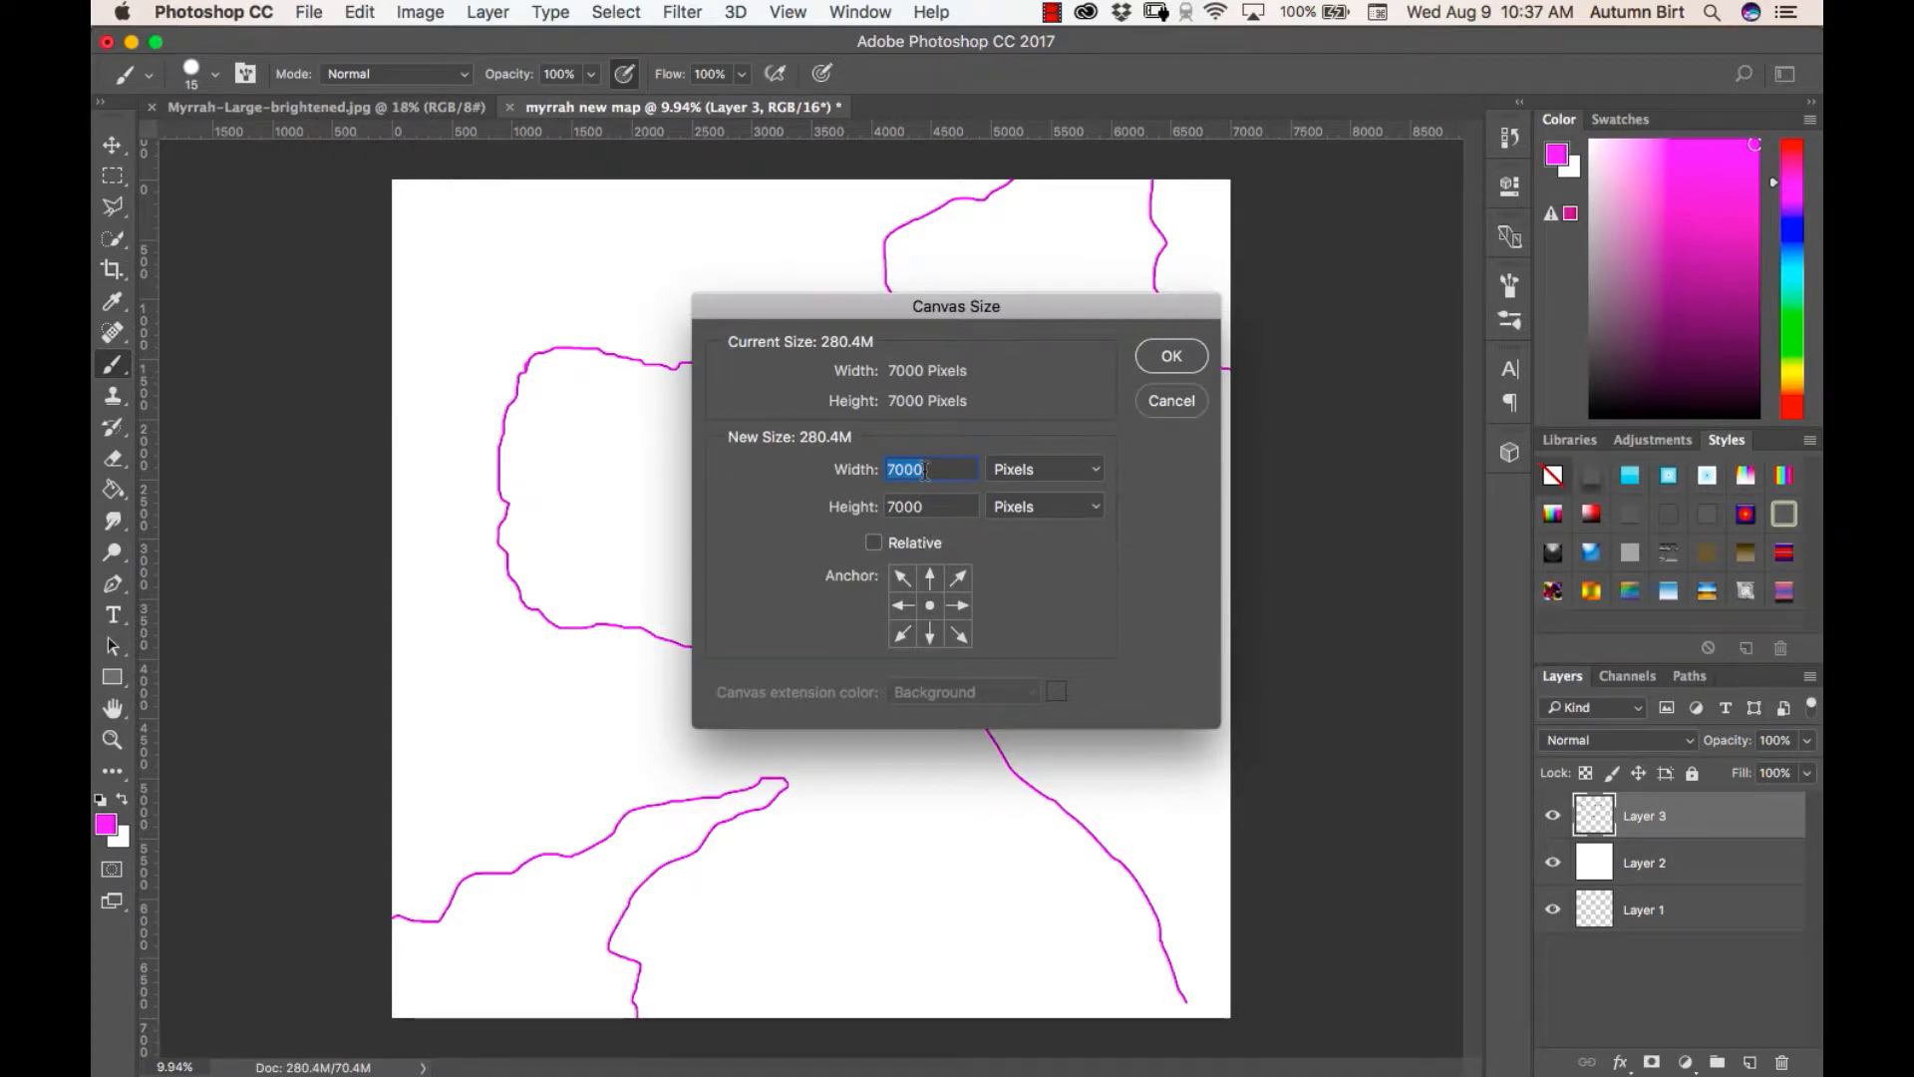
type("9000")
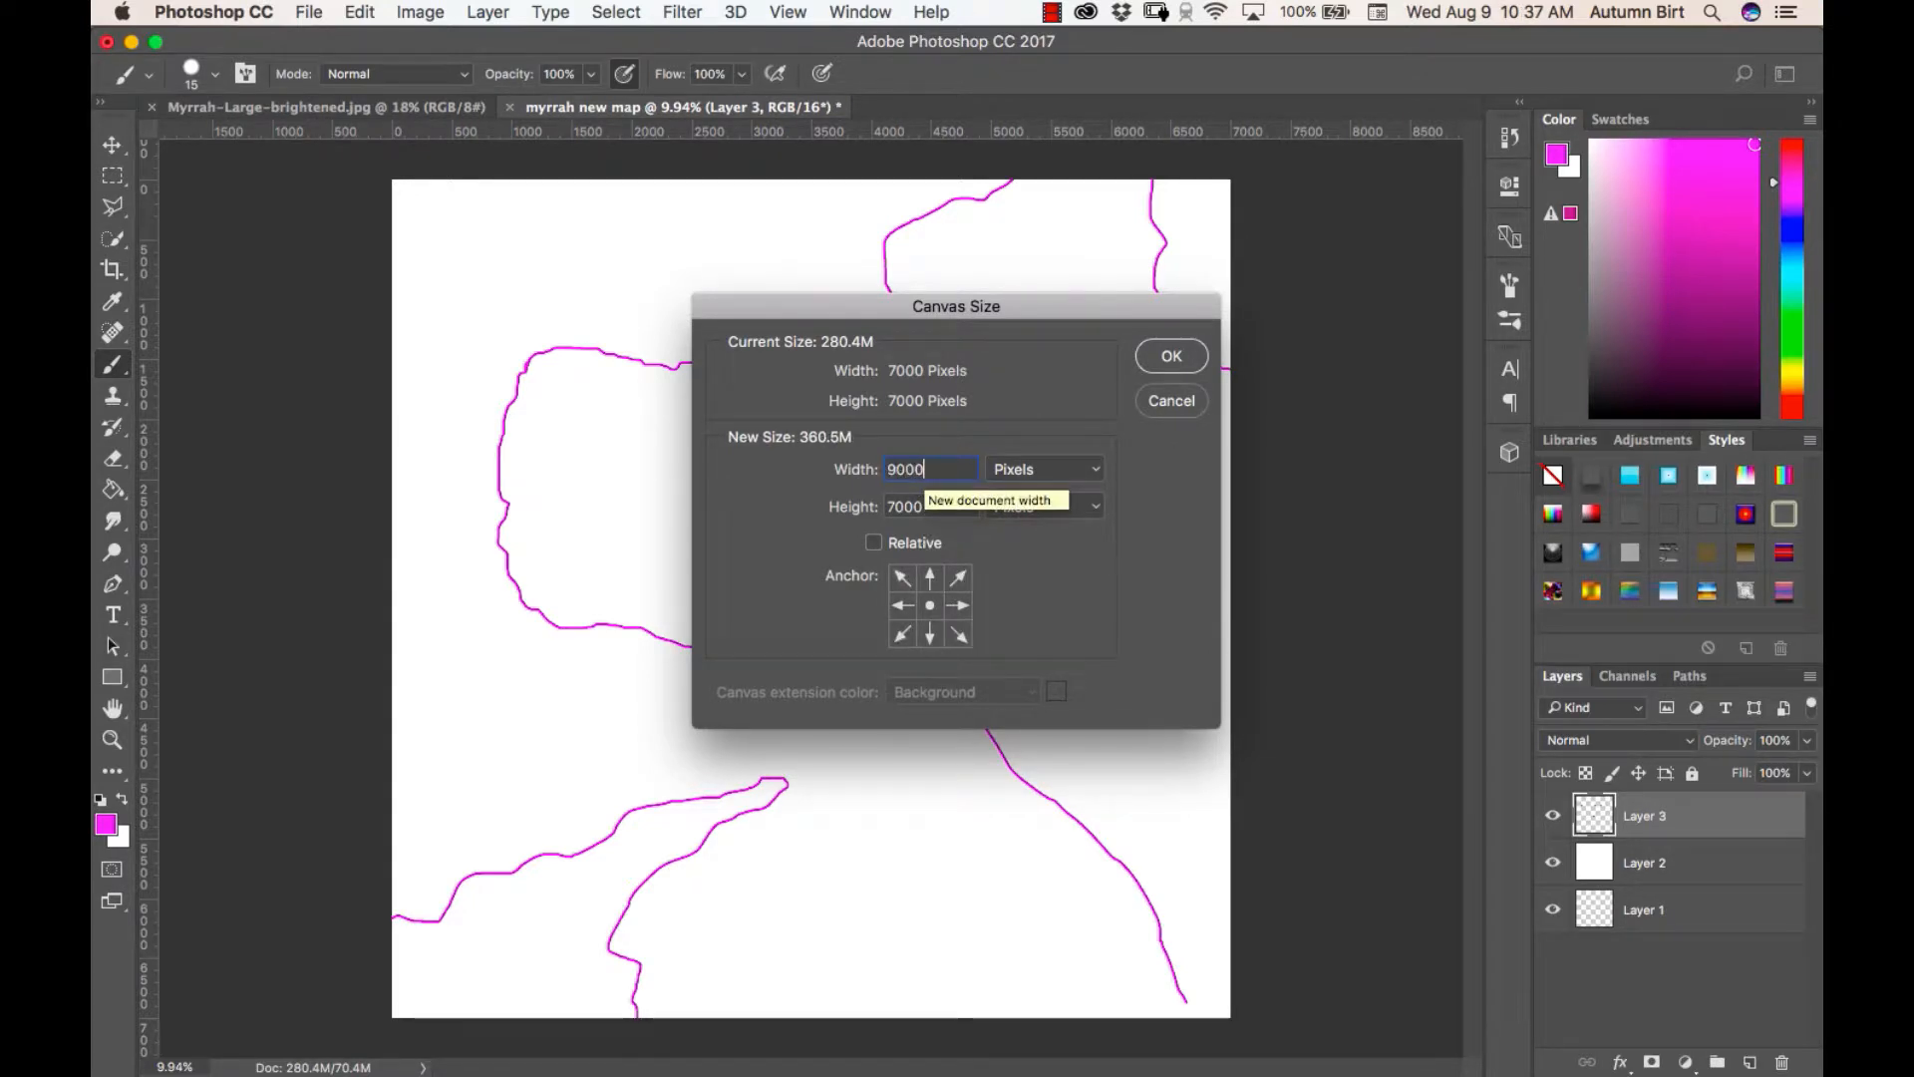
left_click(1175, 355)
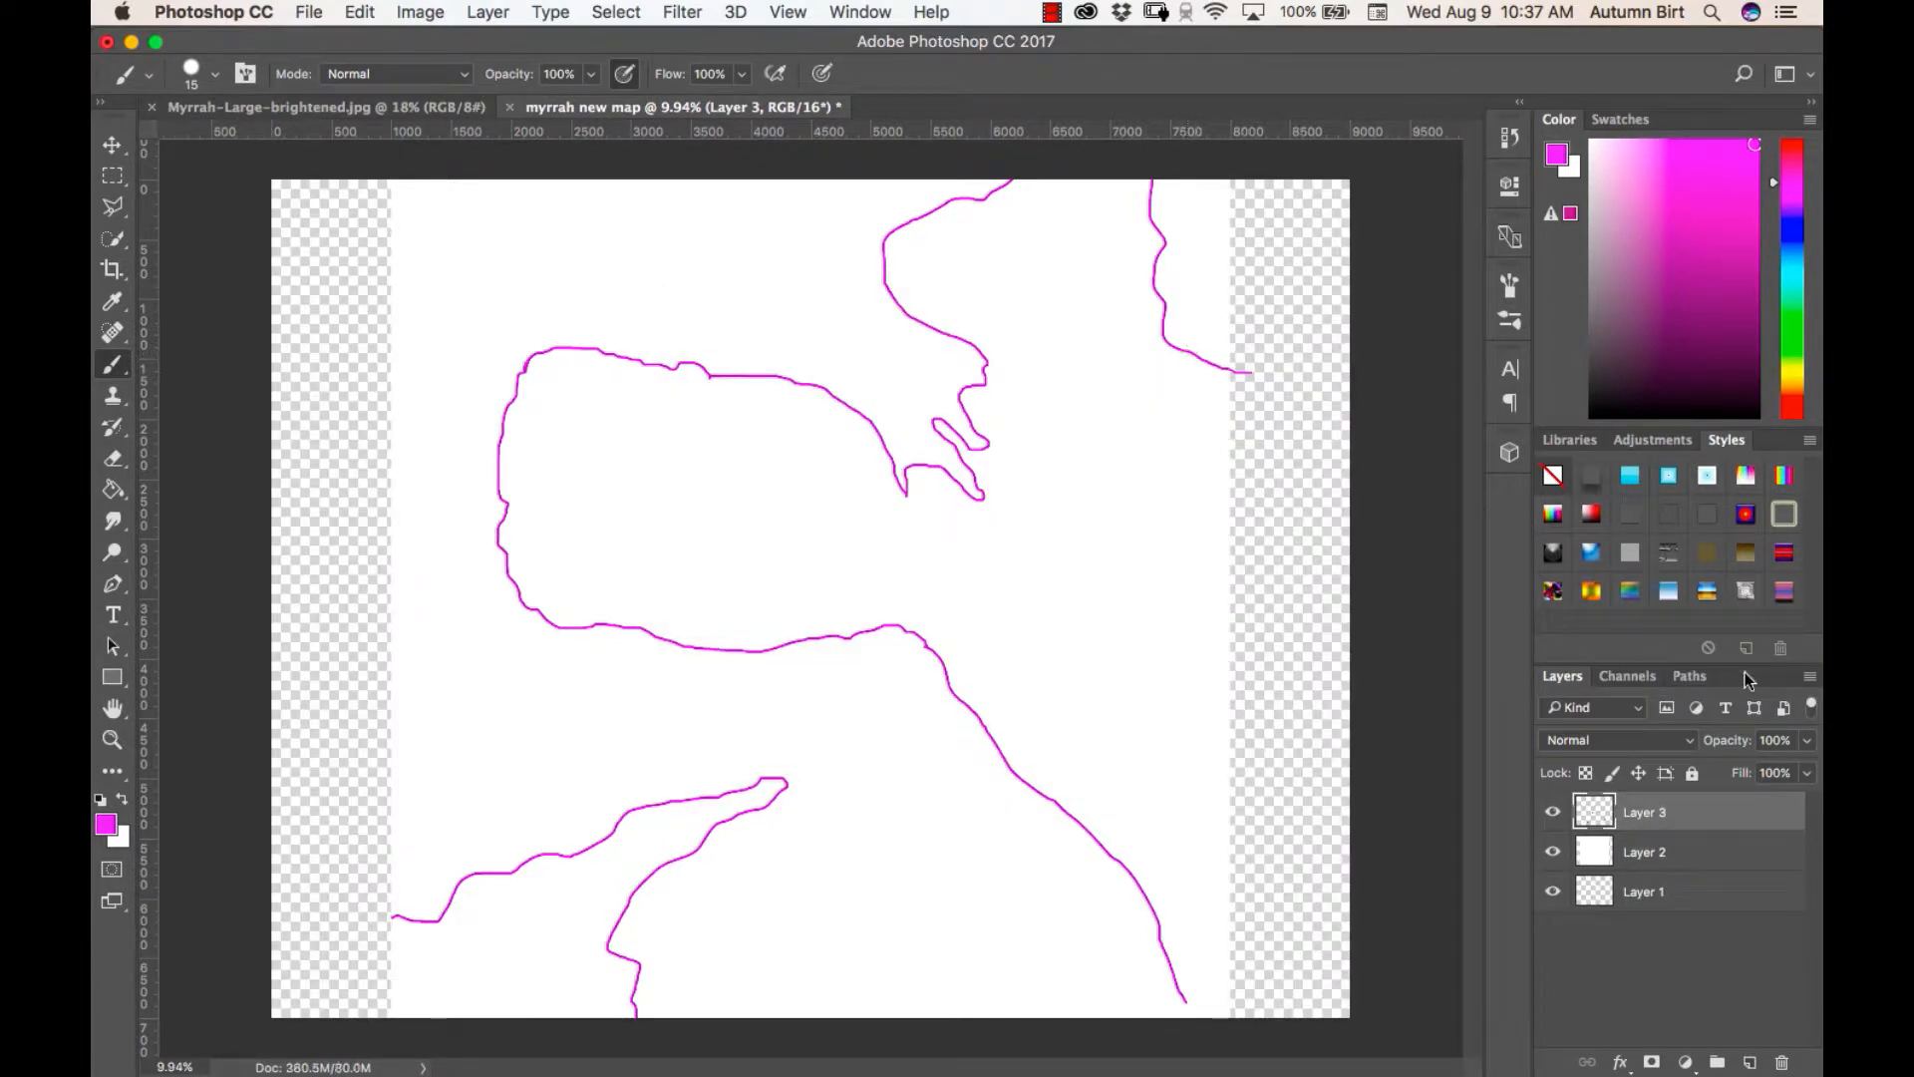
Fill the transparent strips on both sides of Layer 2 with white using the Paint Bucket
left_click(1607, 845)
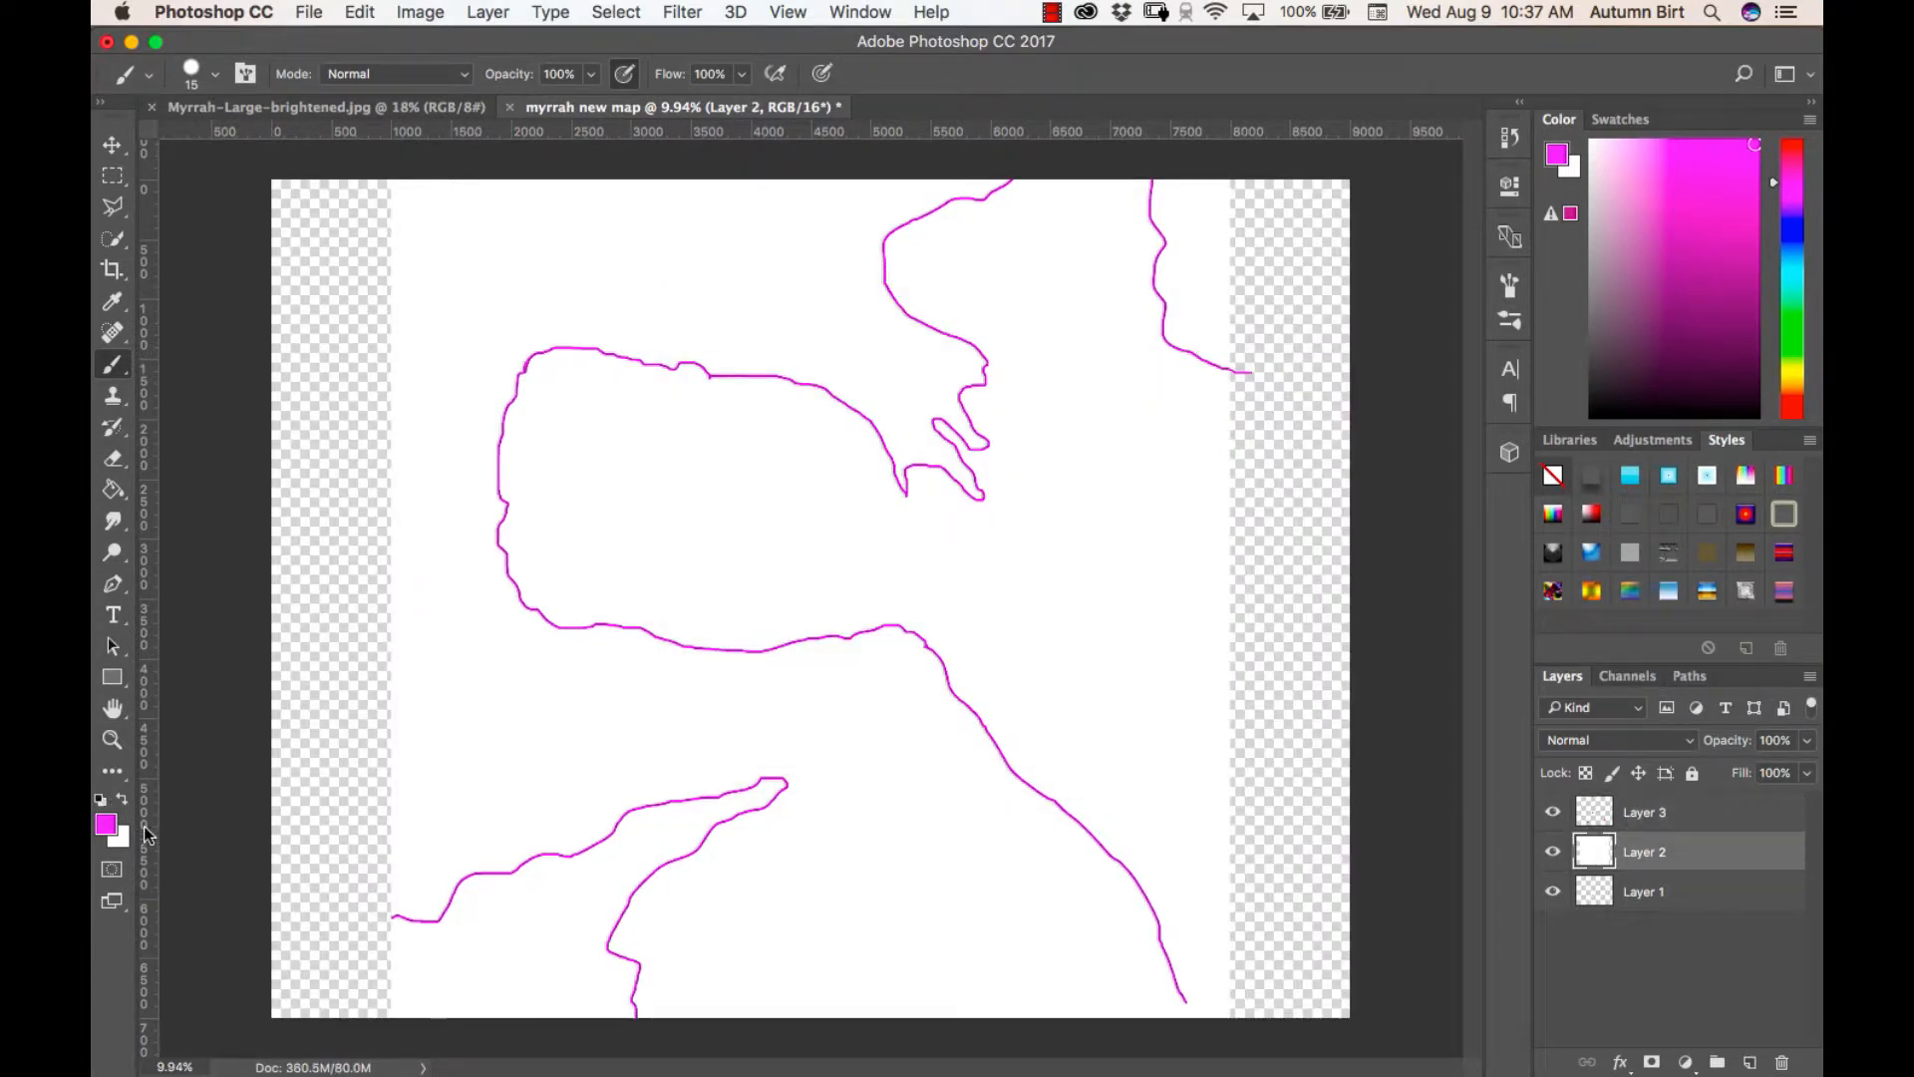
left_click(121, 799)
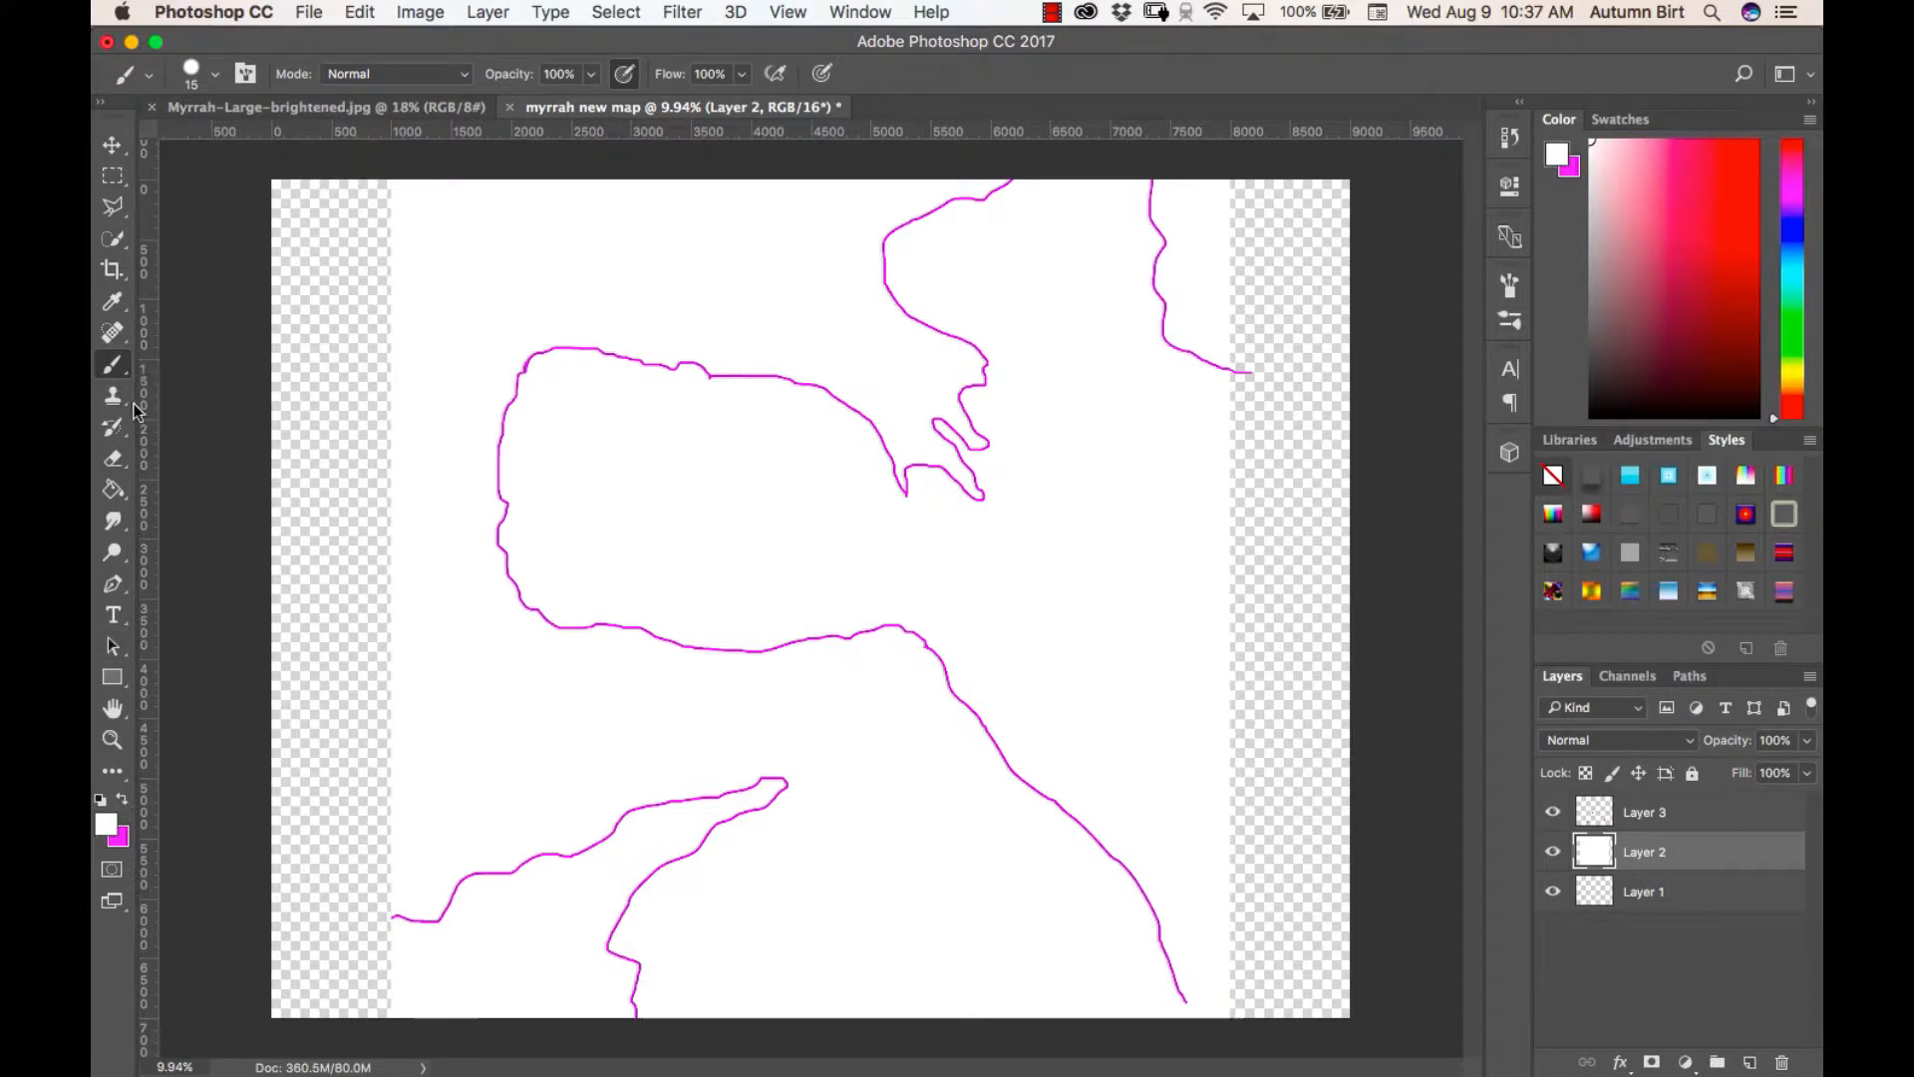
left_click(130, 489)
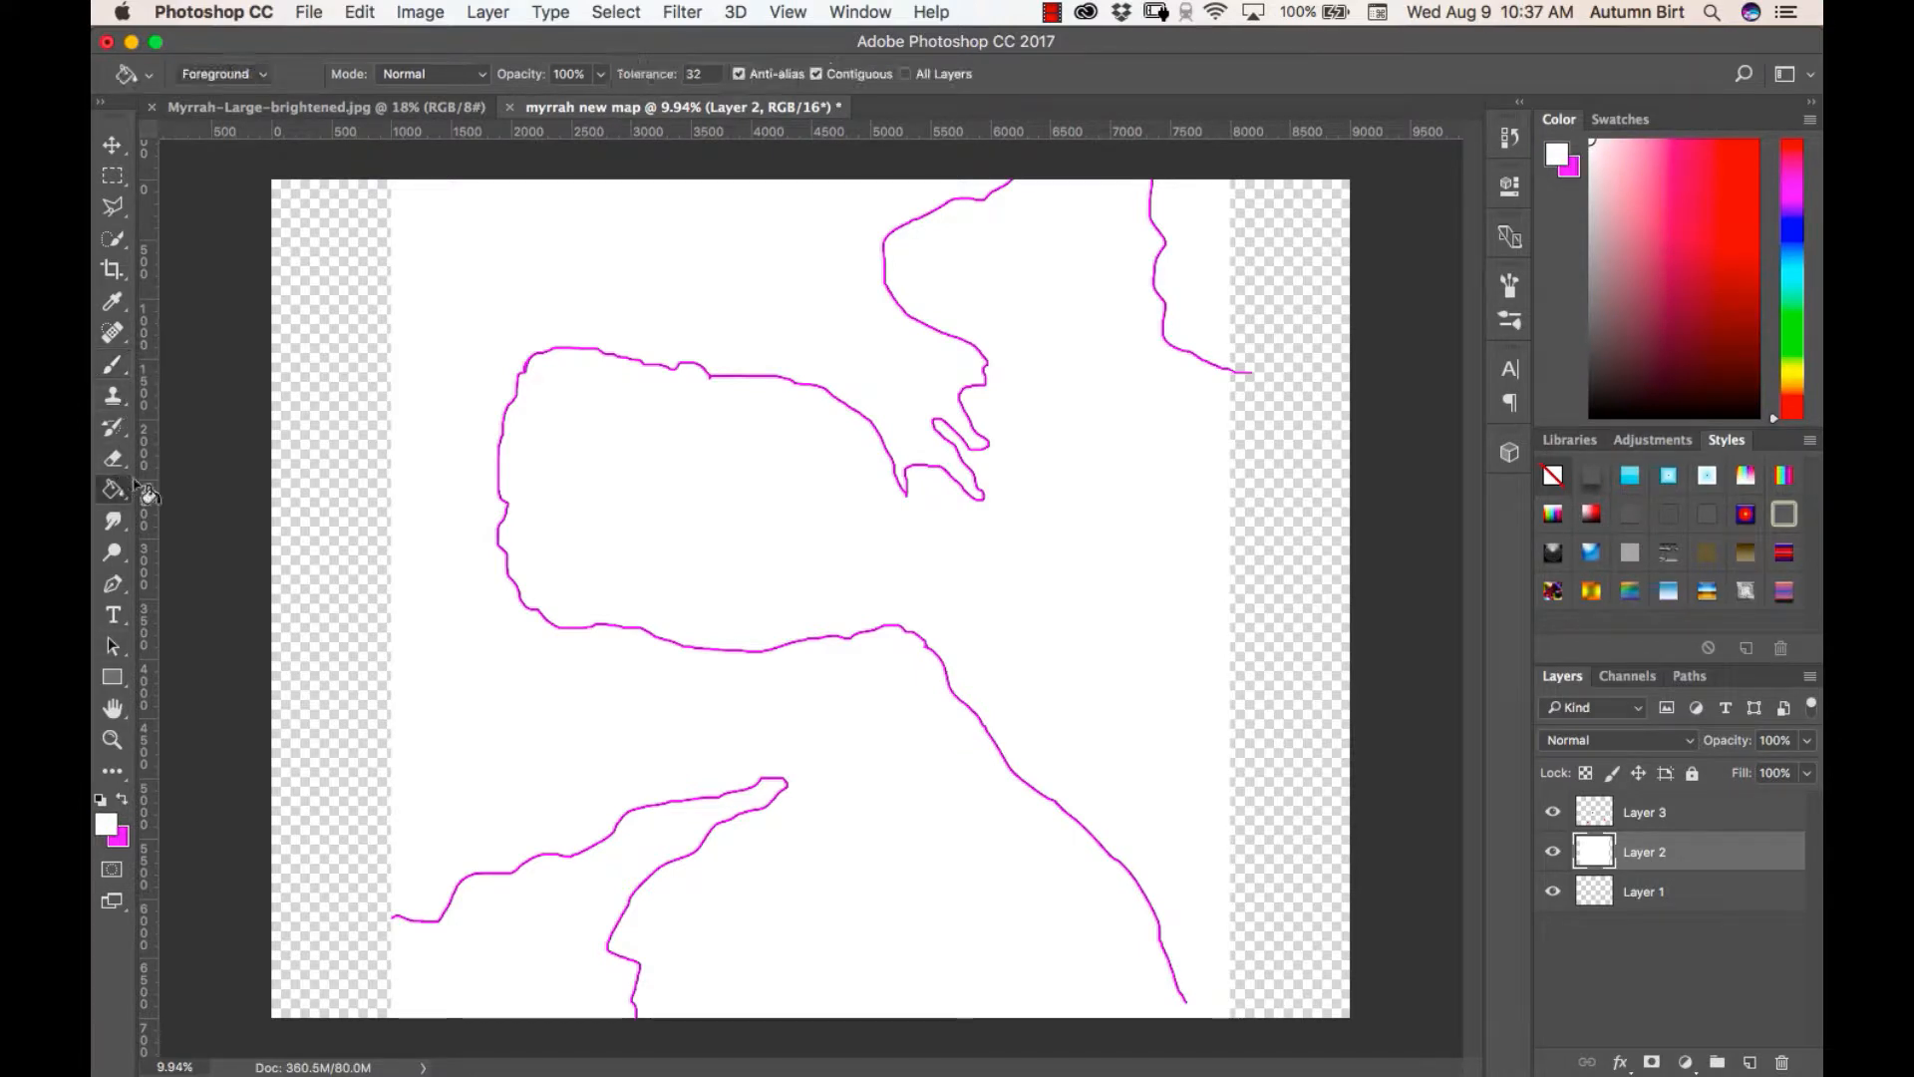
left_click(329, 477)
left_click(1314, 544)
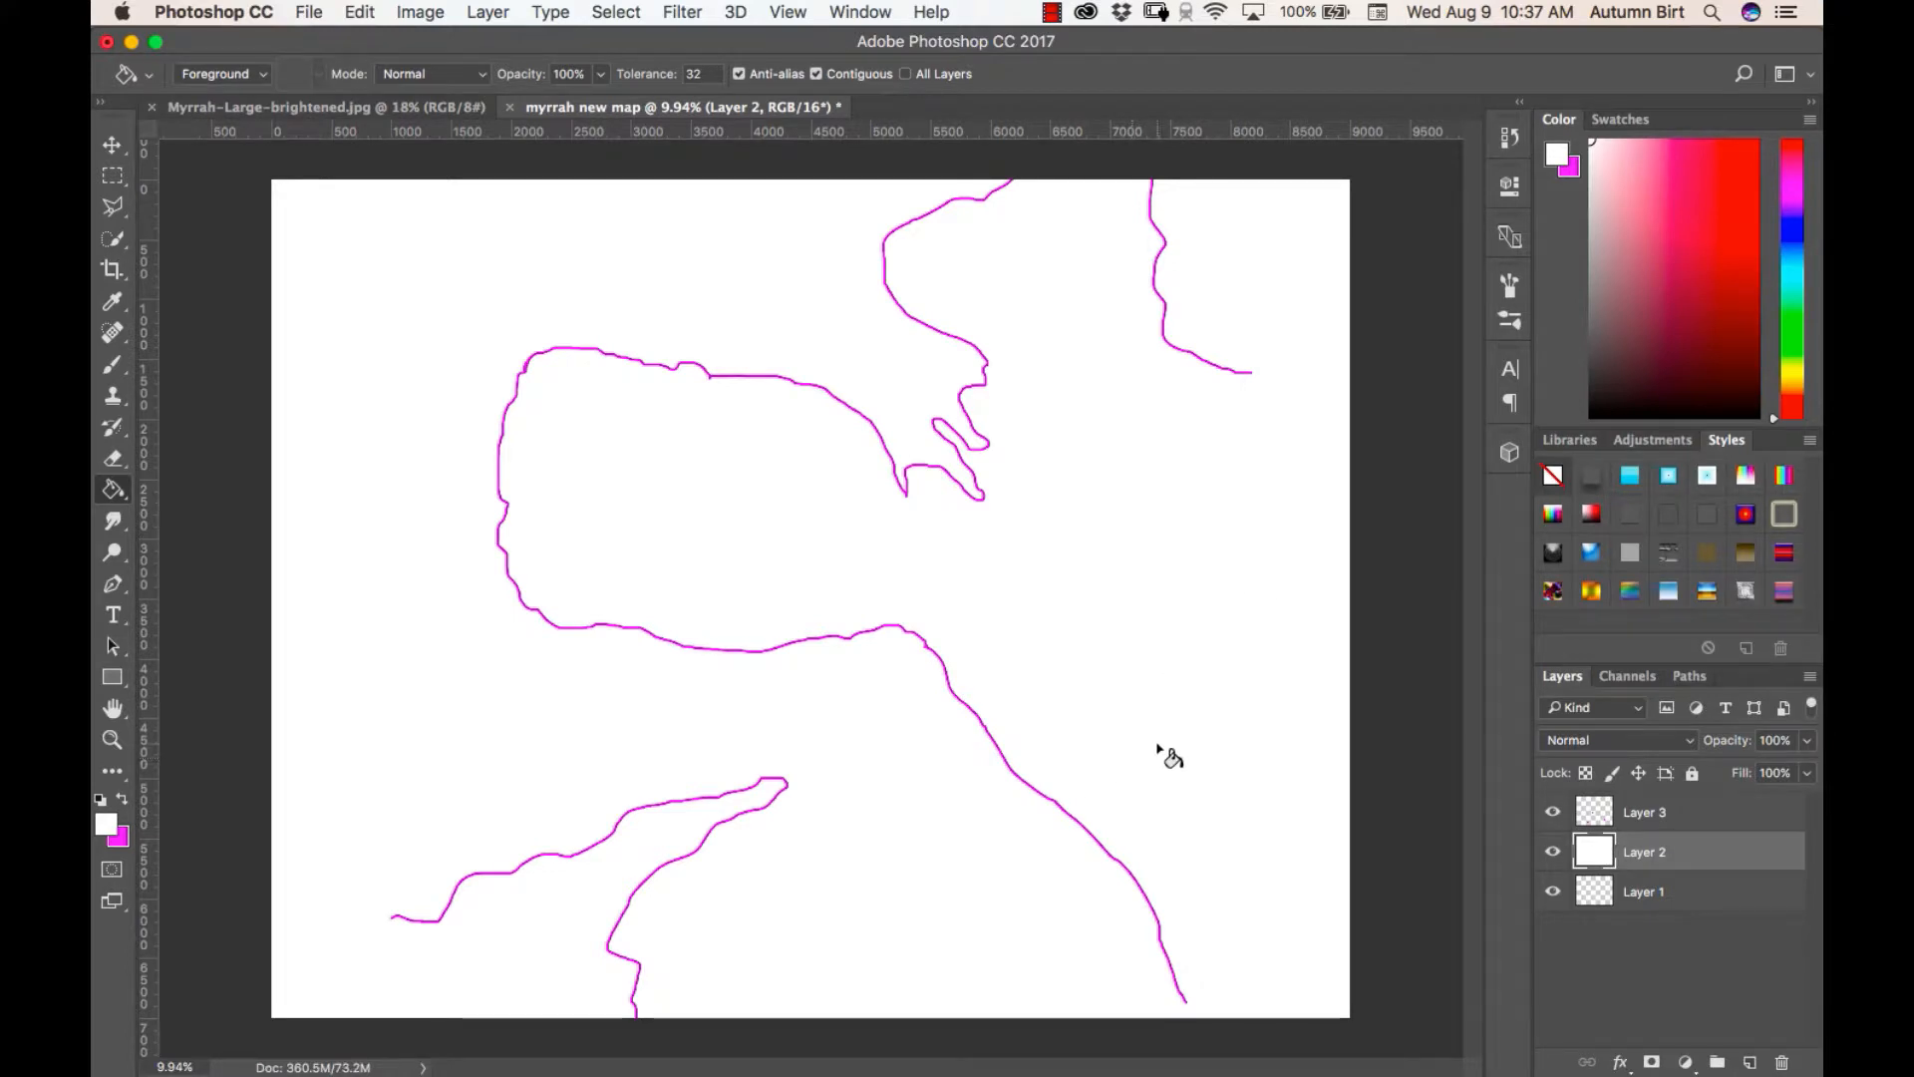
On Layer 3, erase the inner sea's western shore, repaint it farther west in magenta, and extend the southwestern coast toward the canvas edge
left_click(1615, 814)
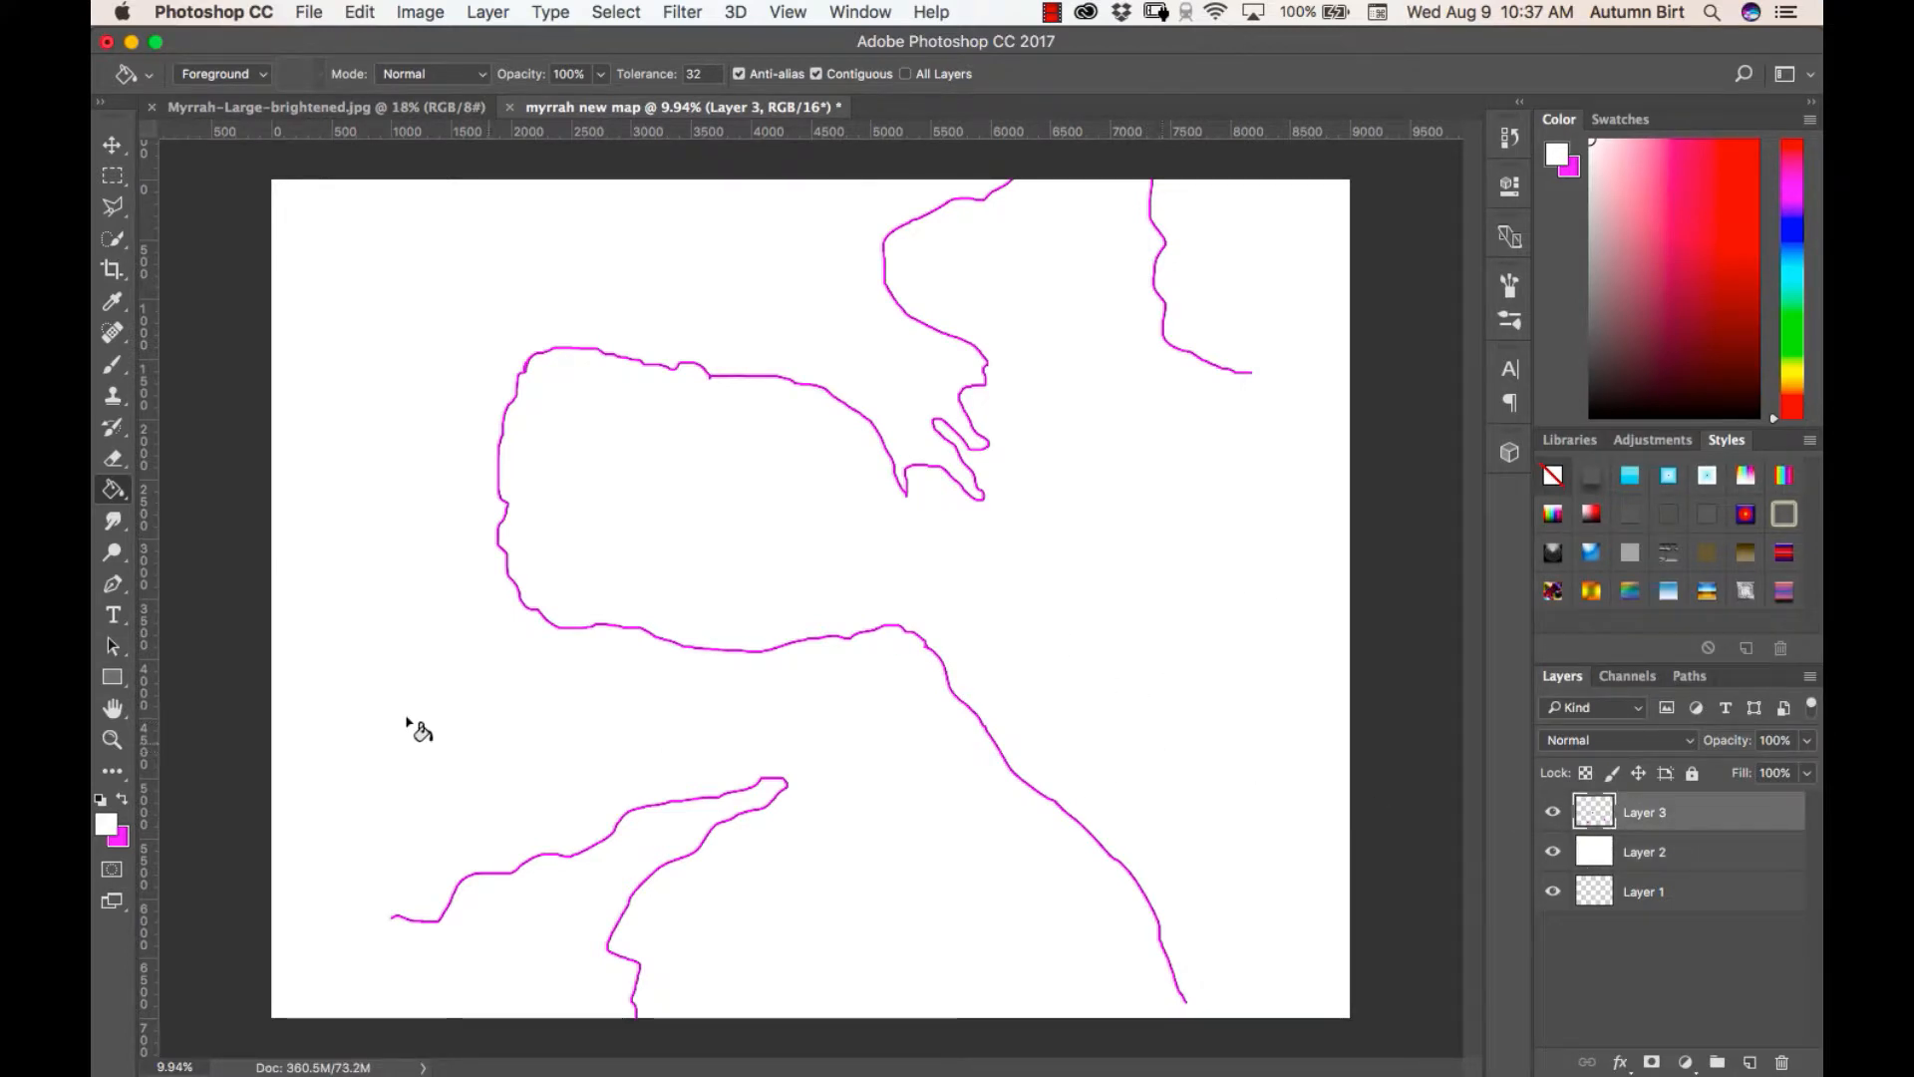
left_click(113, 457)
mouse_move(529, 393)
left_mouse_down()
mouse_move(500, 445)
mouse_move(521, 556)
left_mouse_up()
left_click(114, 375)
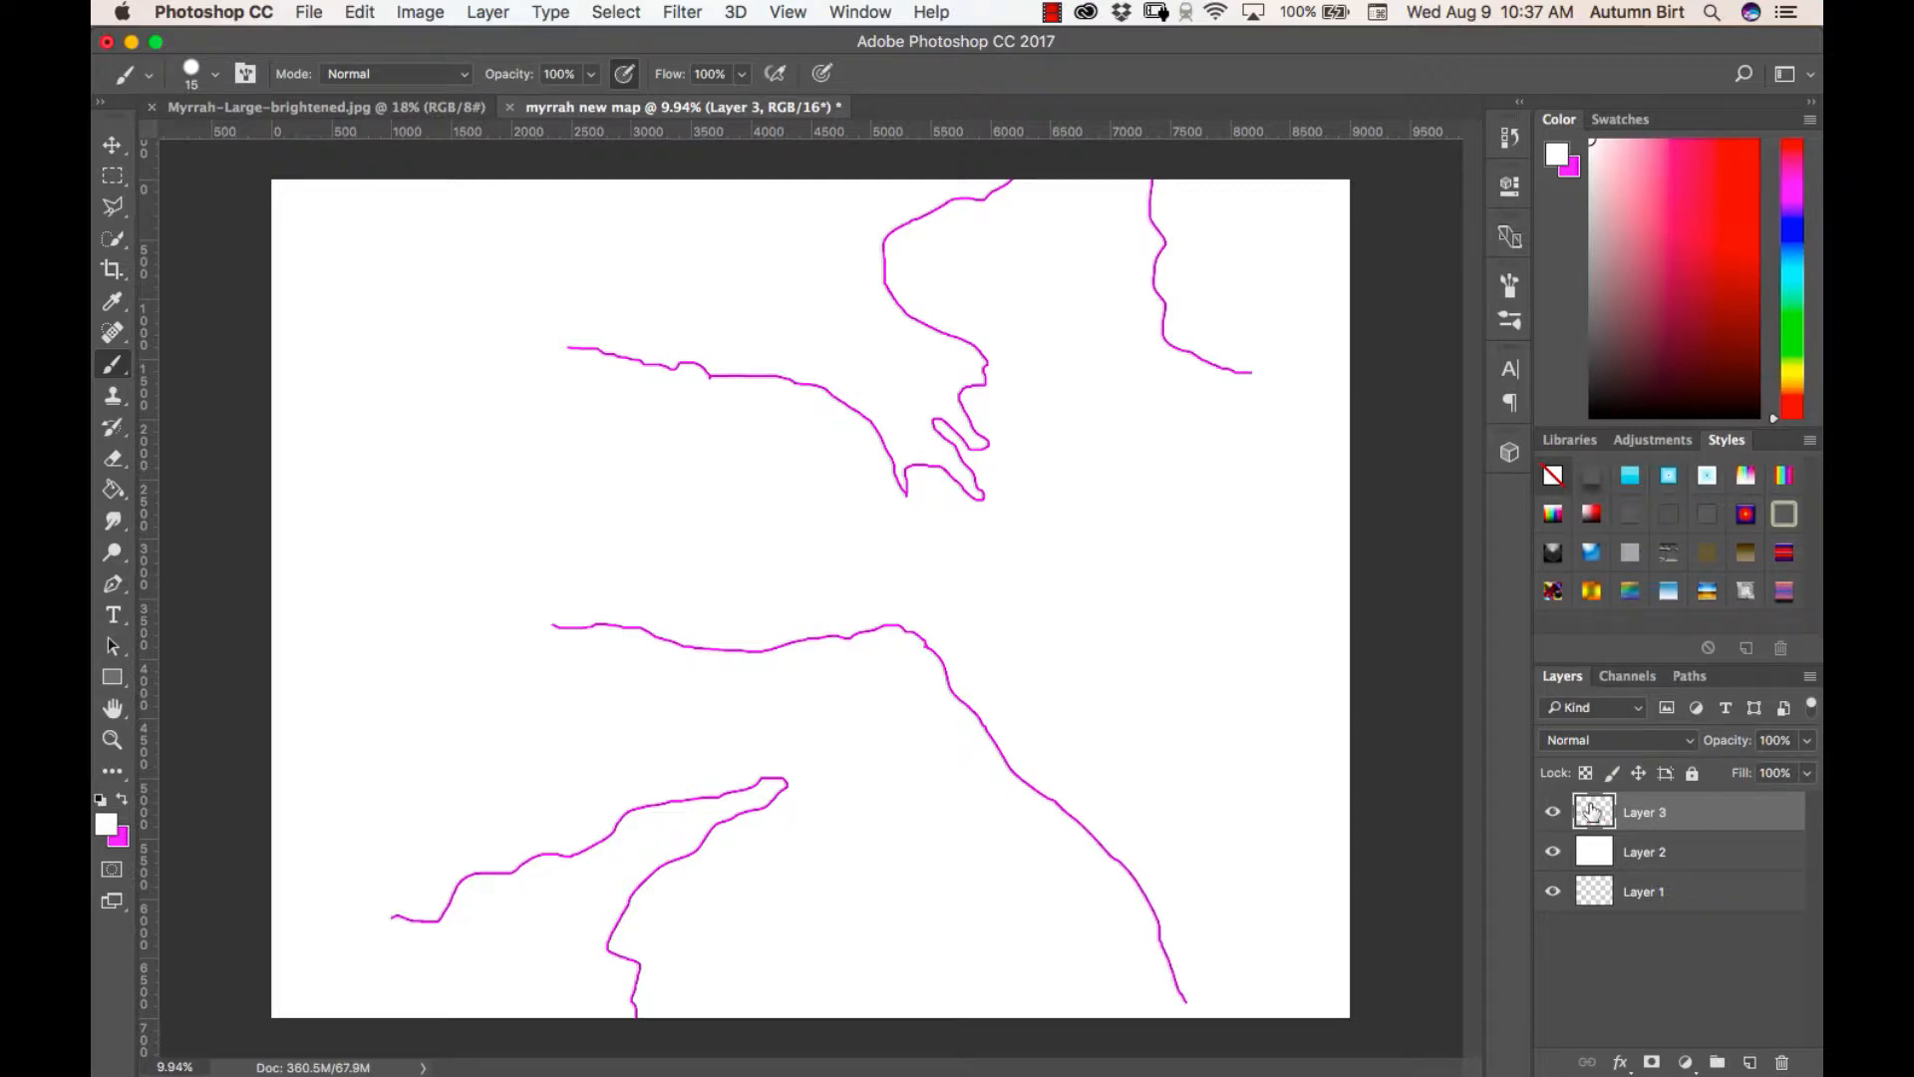
left_click(122, 799)
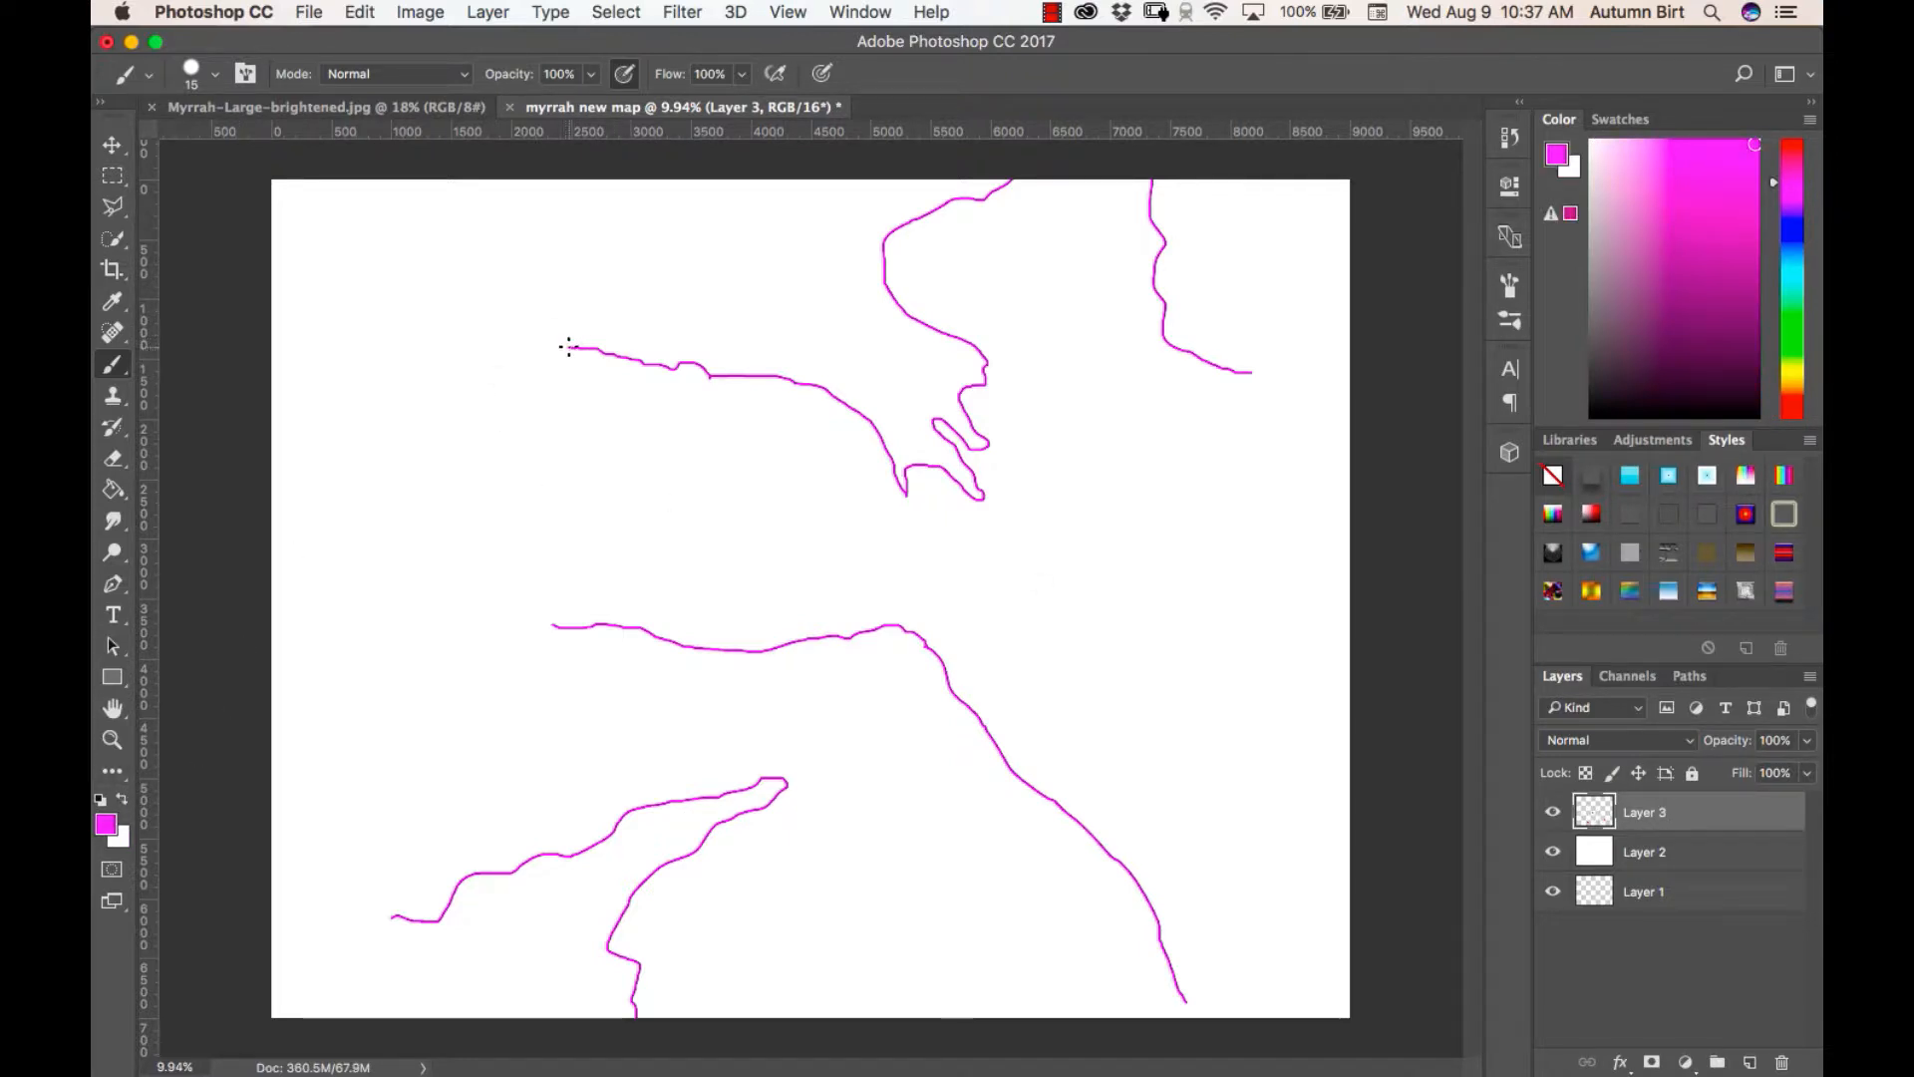
mouse_move(566, 349)
left_mouse_down()
mouse_move(513, 349)
mouse_move(437, 475)
mouse_move(444, 543)
mouse_move(500, 622)
mouse_move(557, 627)
left_mouse_up()
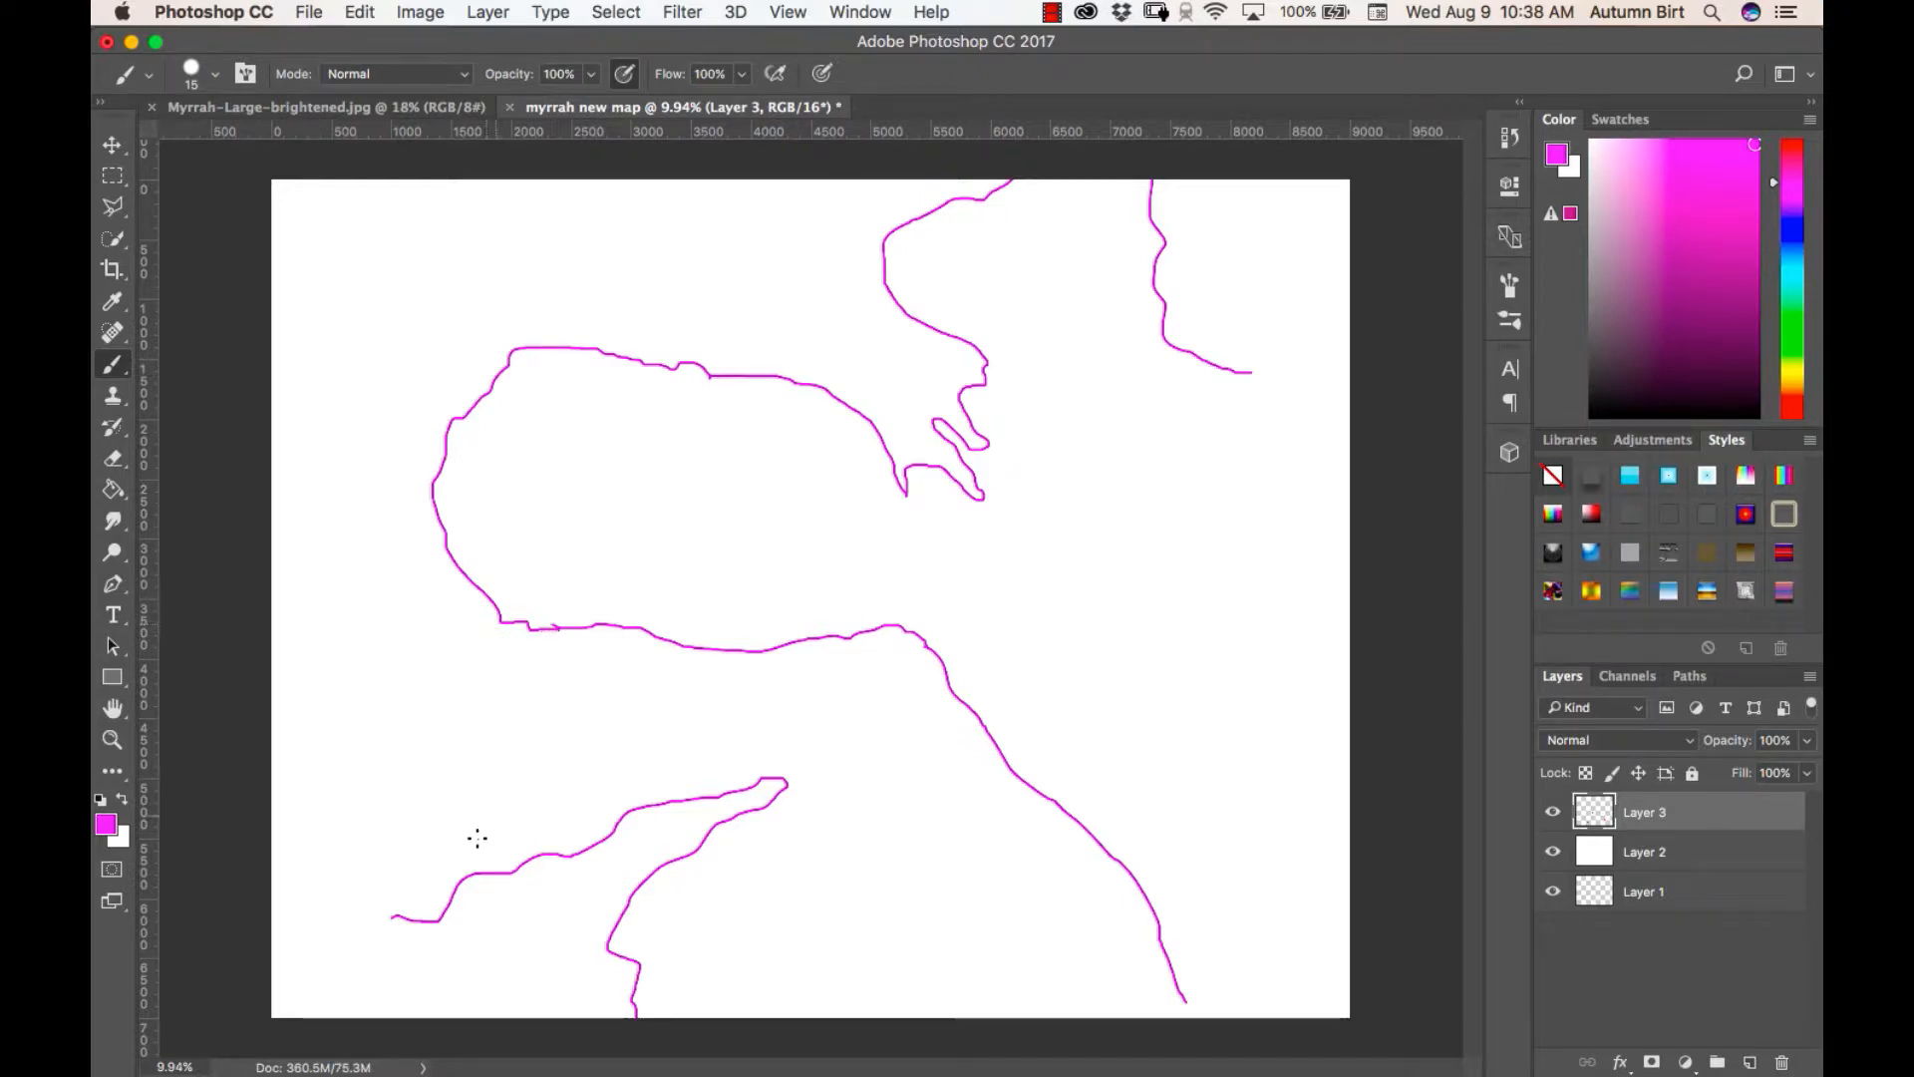
left_click_drag(385, 917, 292, 847)
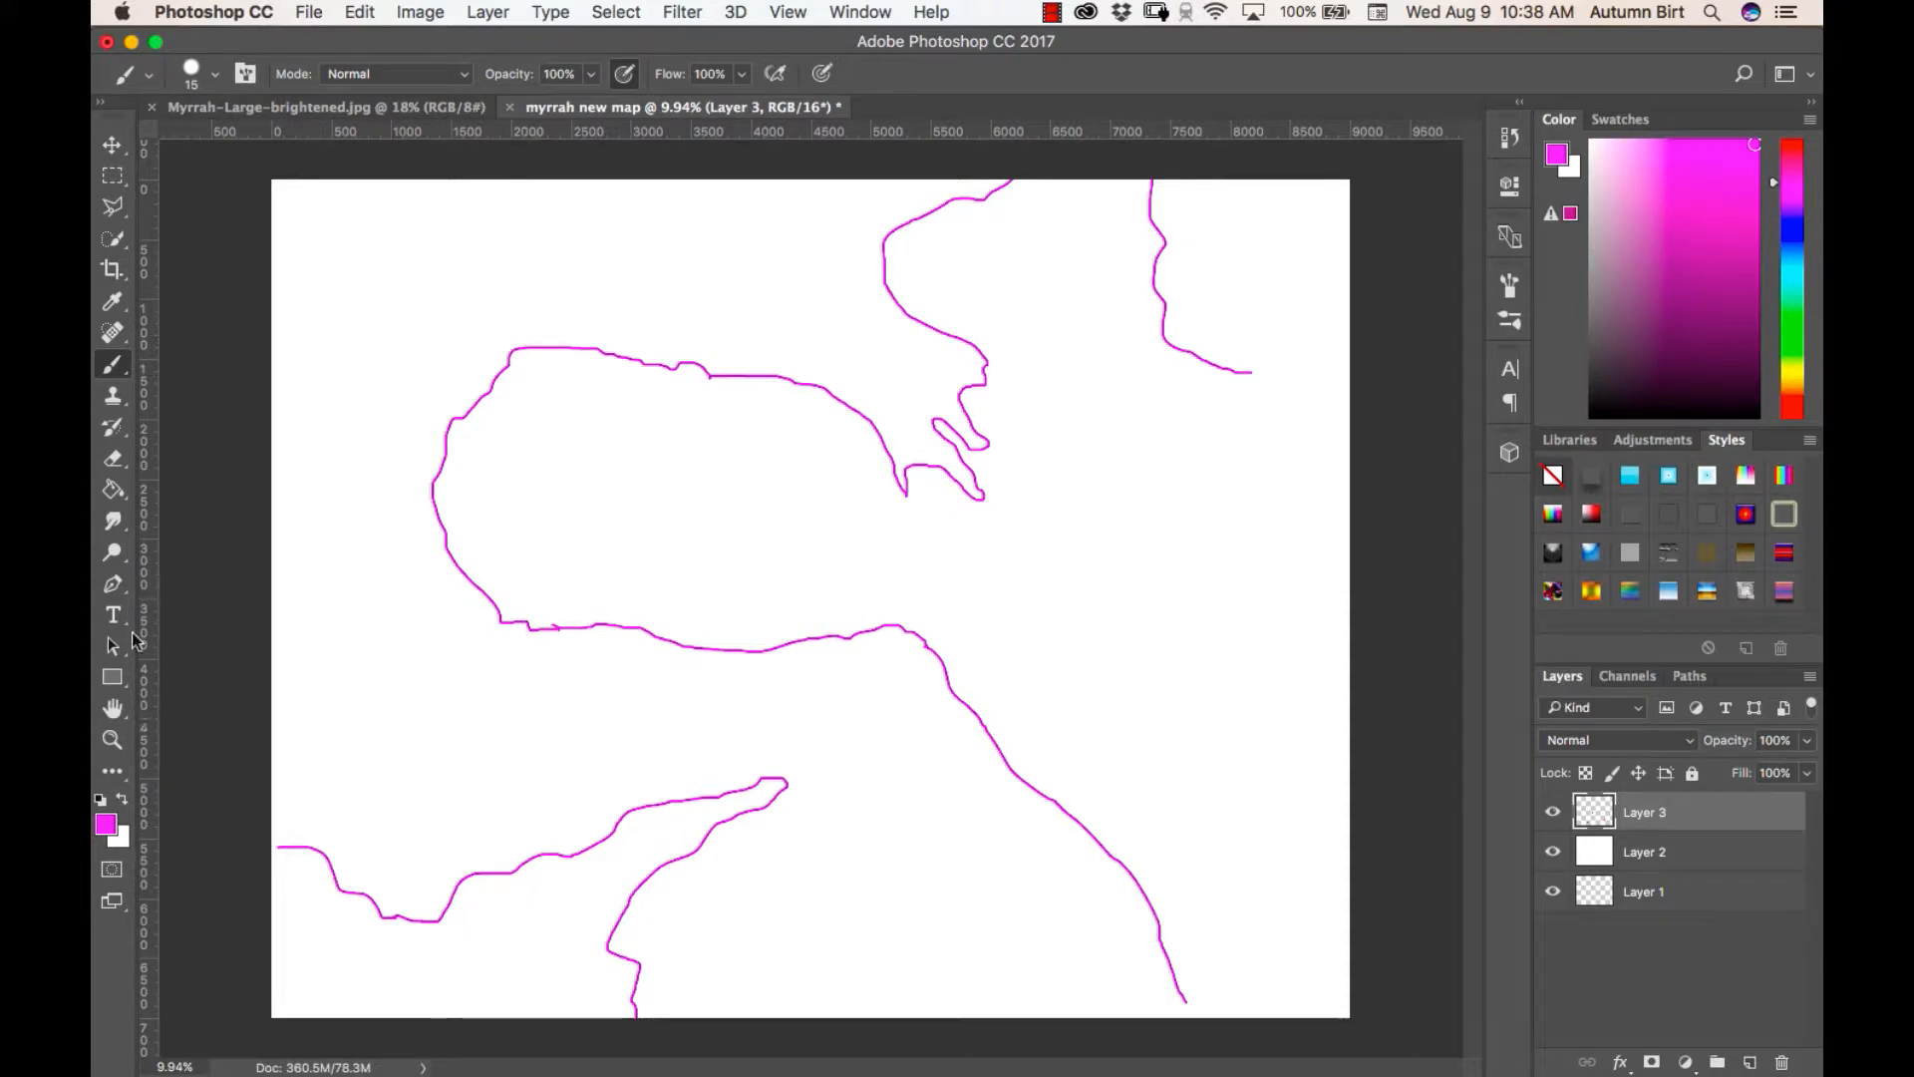
Erase the inner sea's western shore again and repaint it with the Brush as a wider curve even farther west
left_click(112, 457)
mouse_move(499, 398)
left_mouse_down()
mouse_move(461, 519)
mouse_move(547, 577)
left_mouse_up()
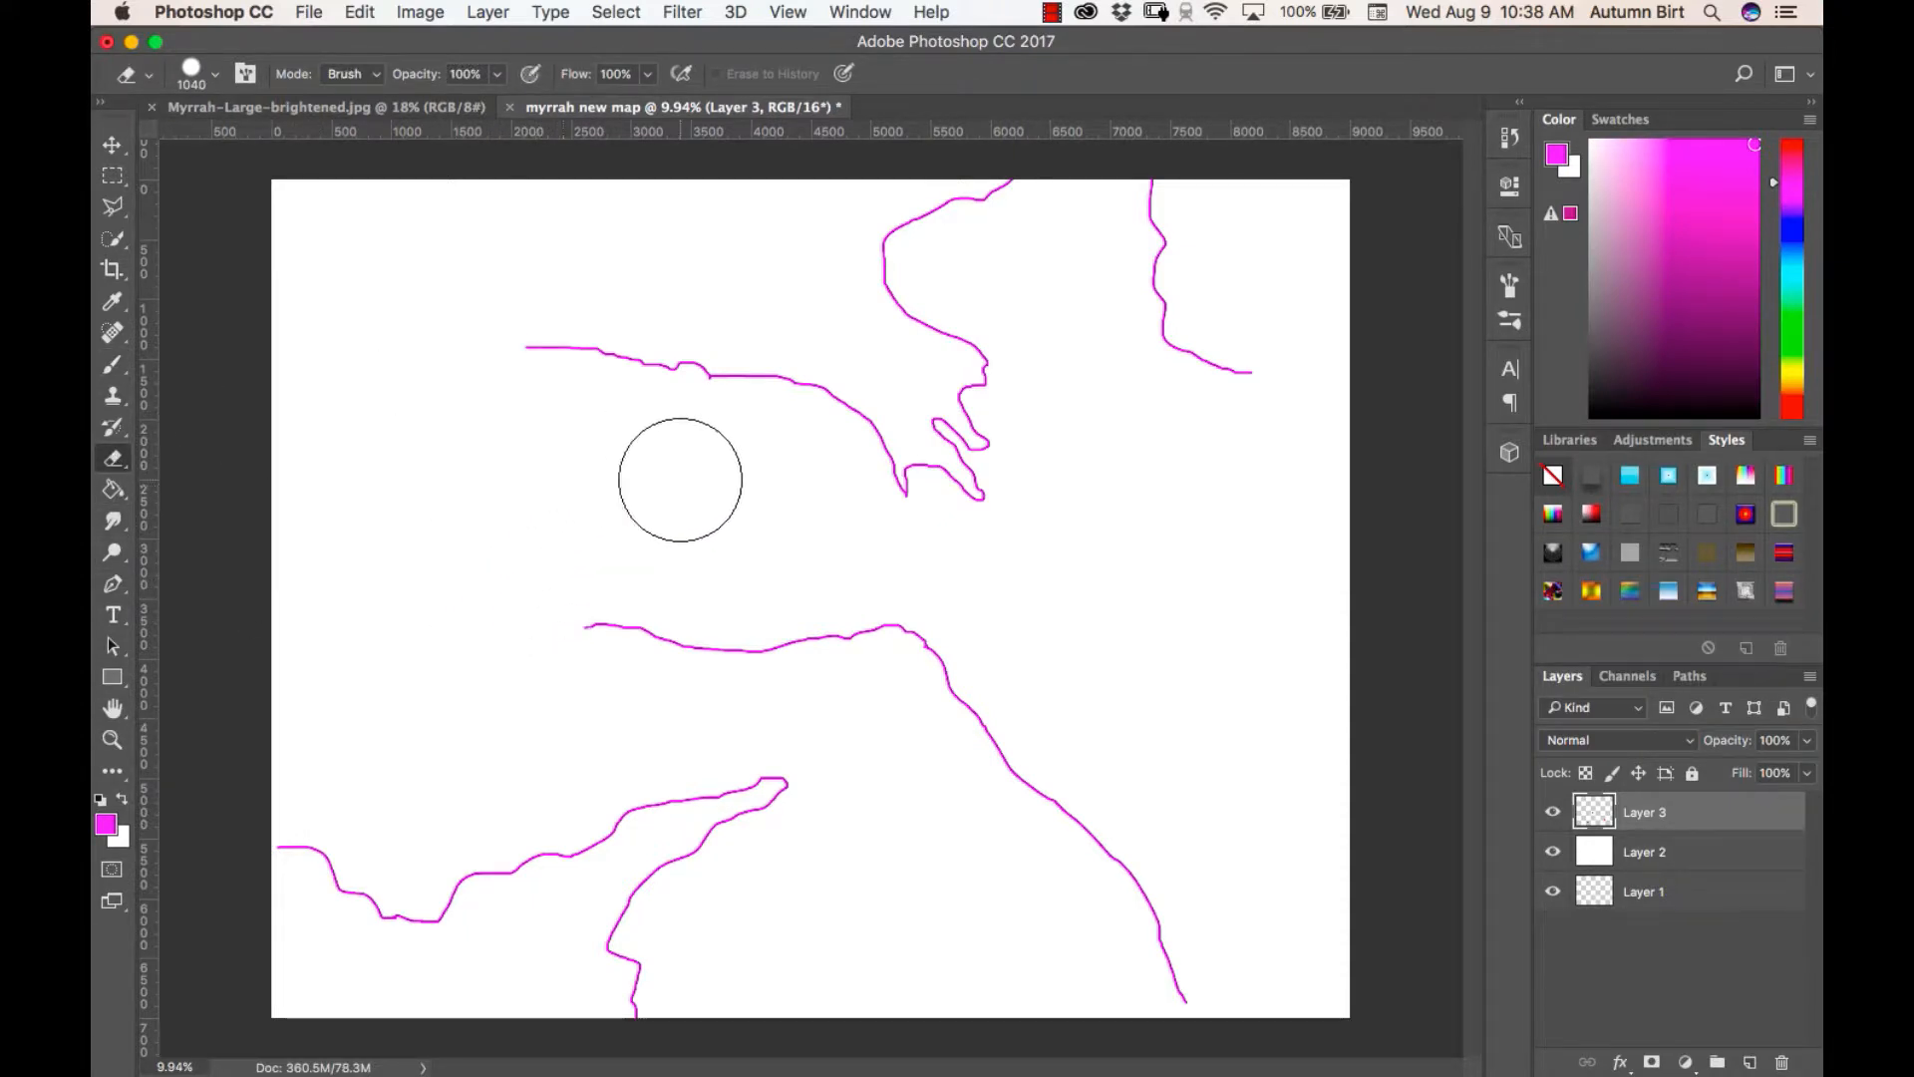
left_click(113, 364)
mouse_move(519, 347)
left_mouse_down()
mouse_move(474, 332)
mouse_move(472, 362)
mouse_move(429, 394)
mouse_move(419, 539)
mouse_move(465, 613)
mouse_move(569, 630)
left_mouse_up()
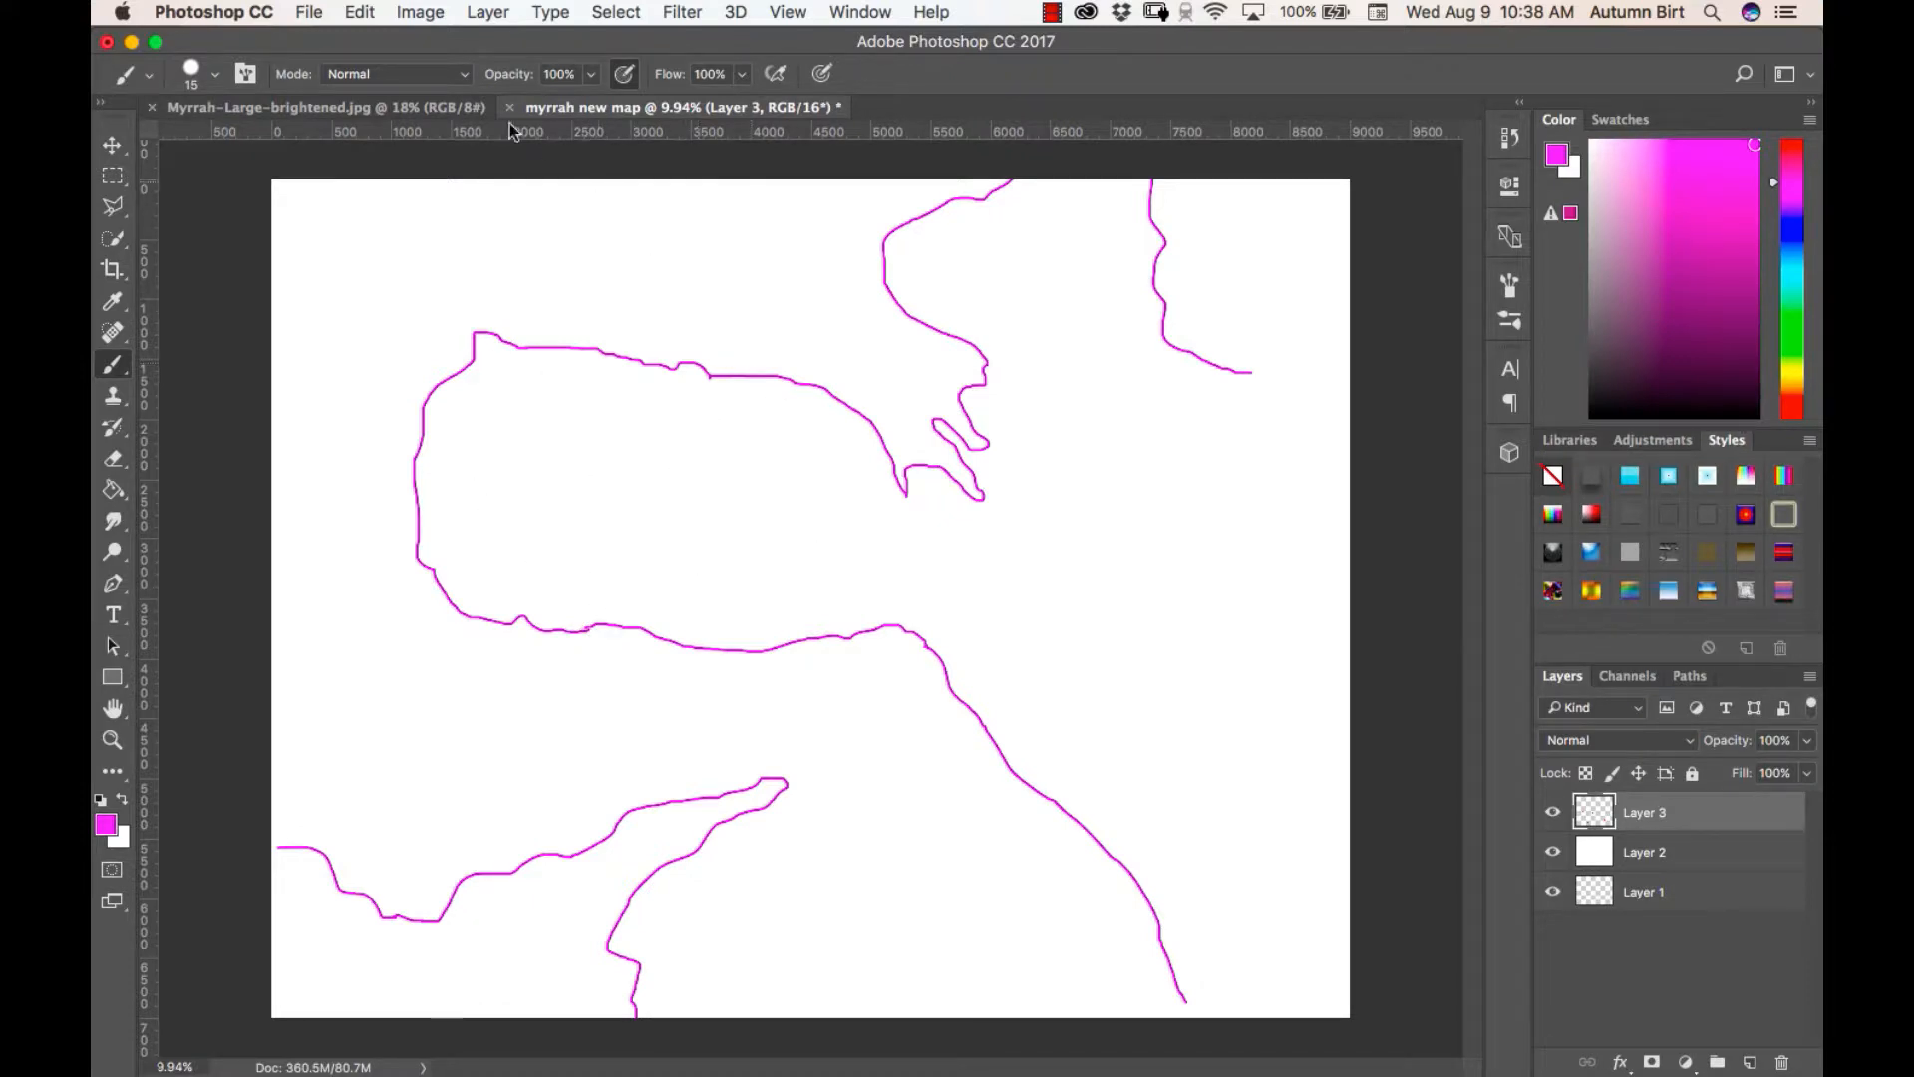
Check the original Myrrah map, then erase the northern peninsula's coastline and the far northeastern coast on Layer 3
left_click(409, 108)
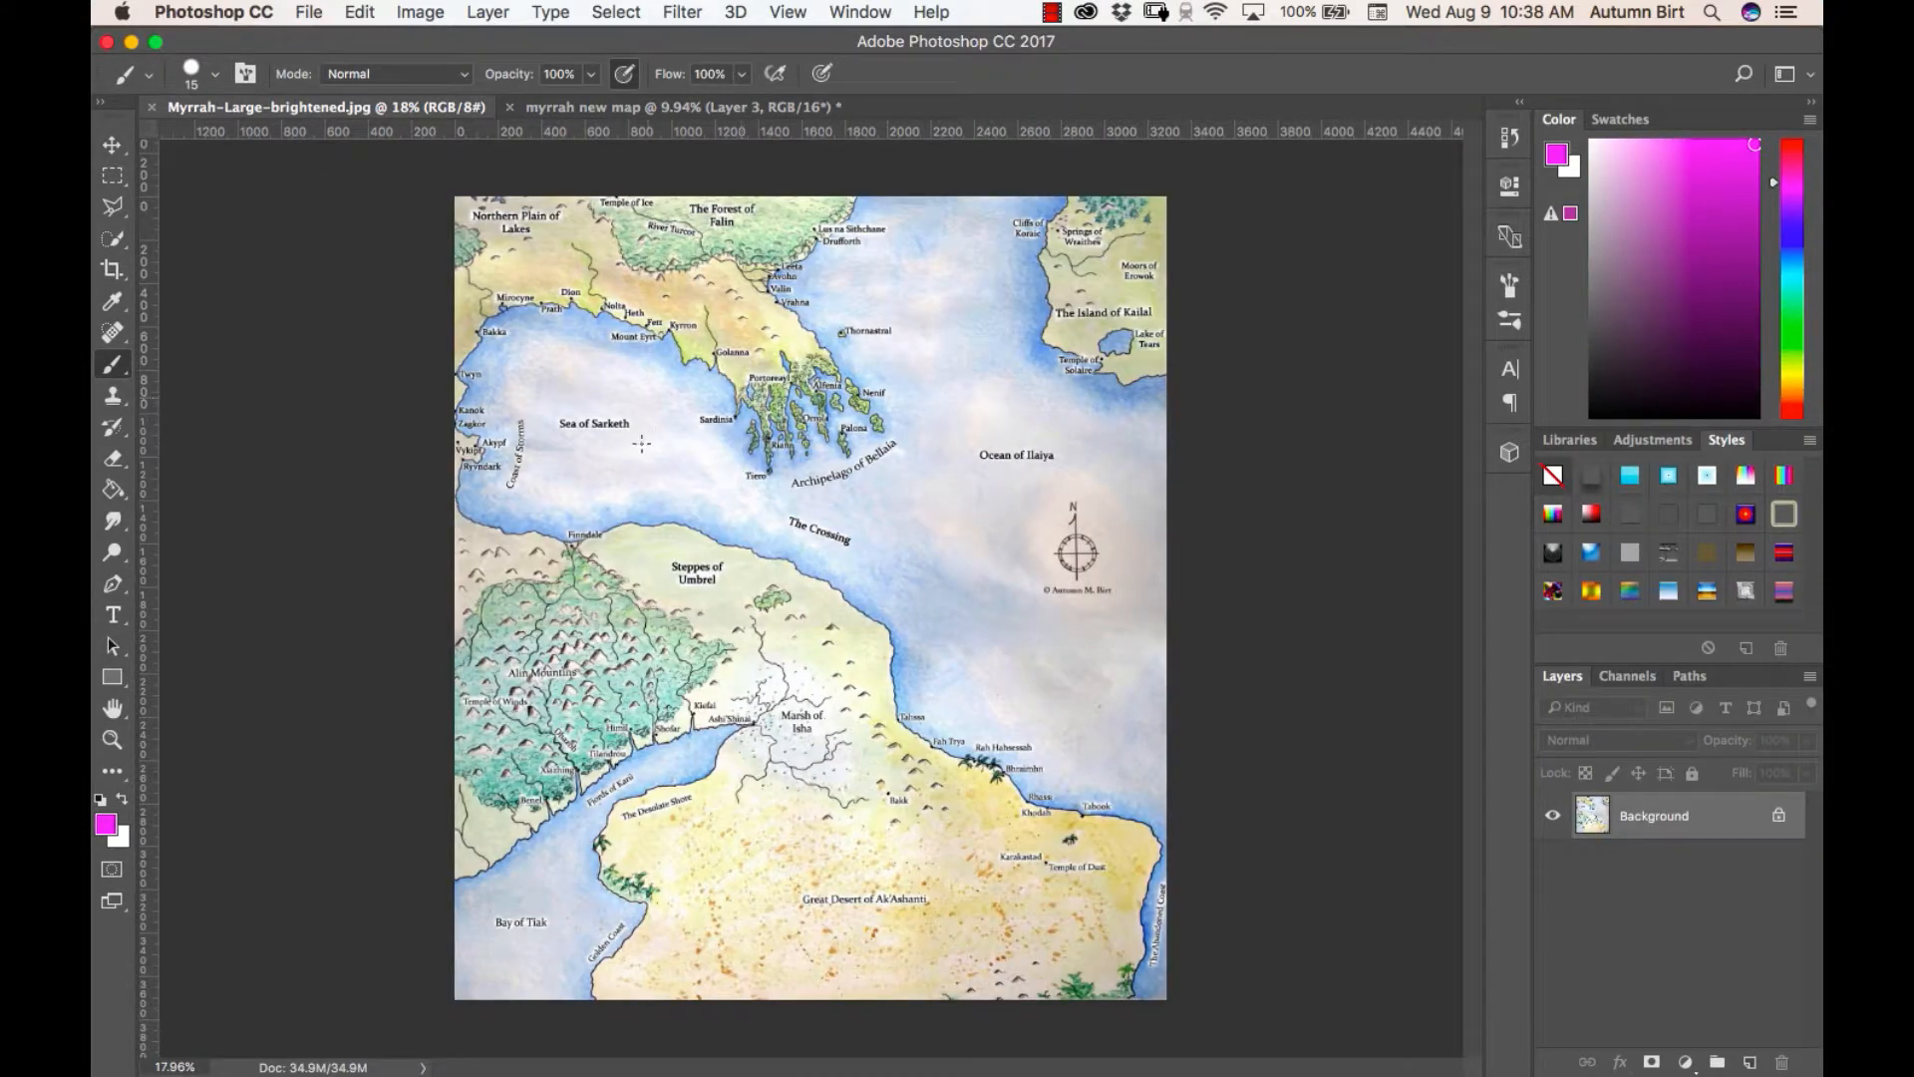
left_click(697, 108)
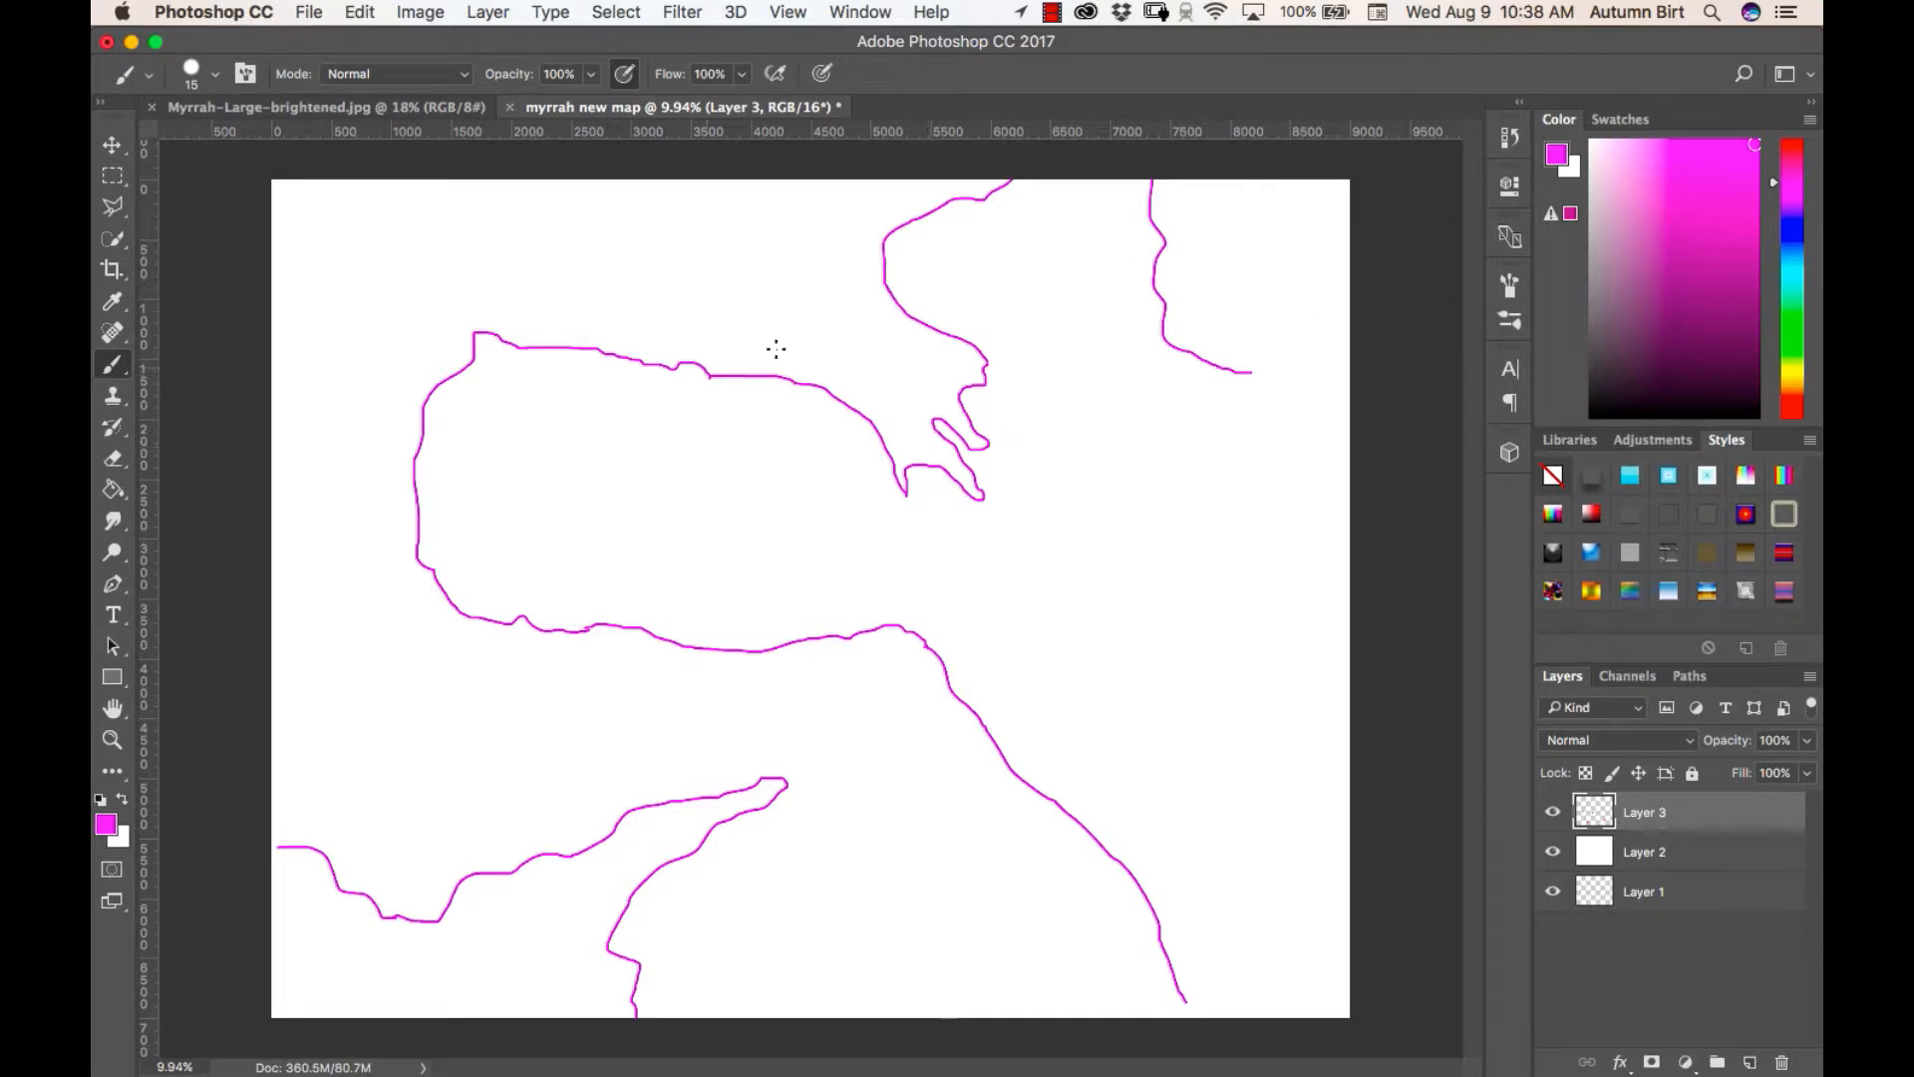
key("e")
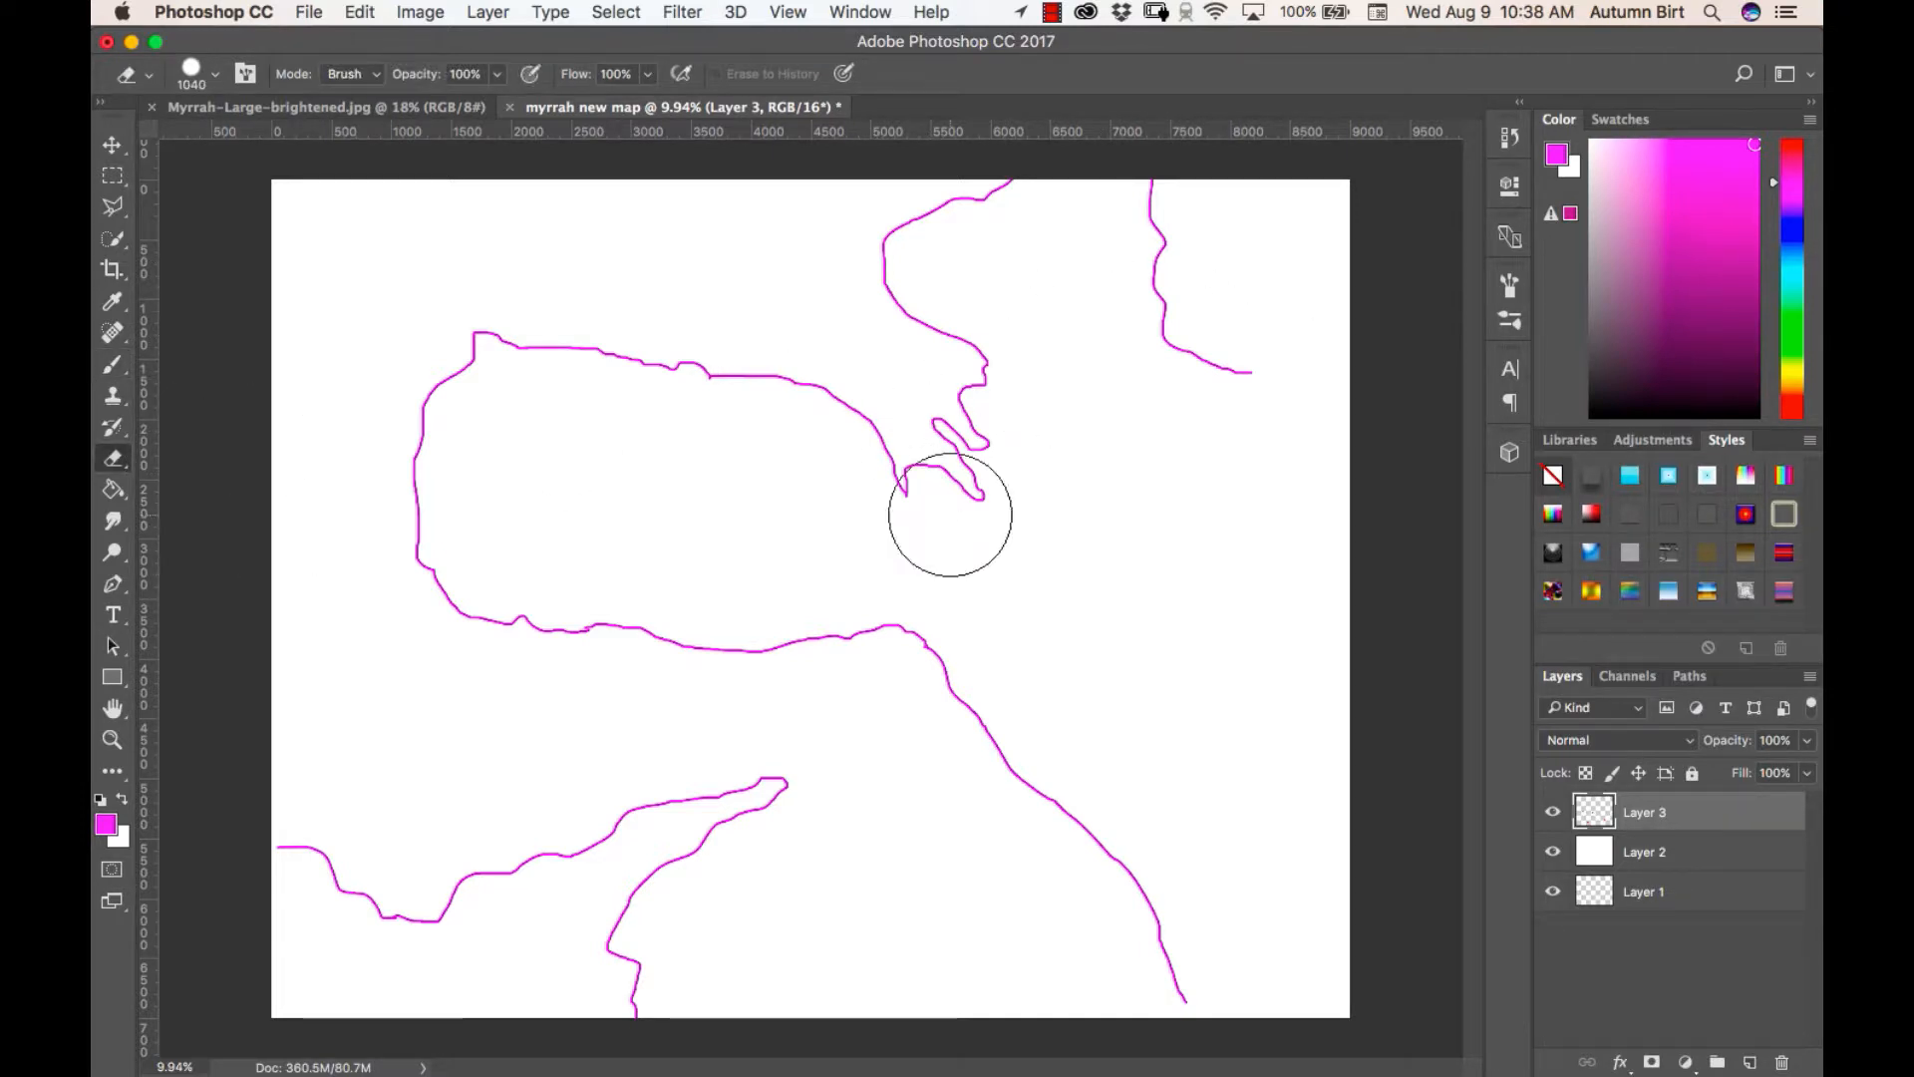
mouse_move(950, 514)
left_mouse_down()
mouse_move(884, 382)
mouse_move(906, 256)
mouse_move(995, 243)
left_mouse_up()
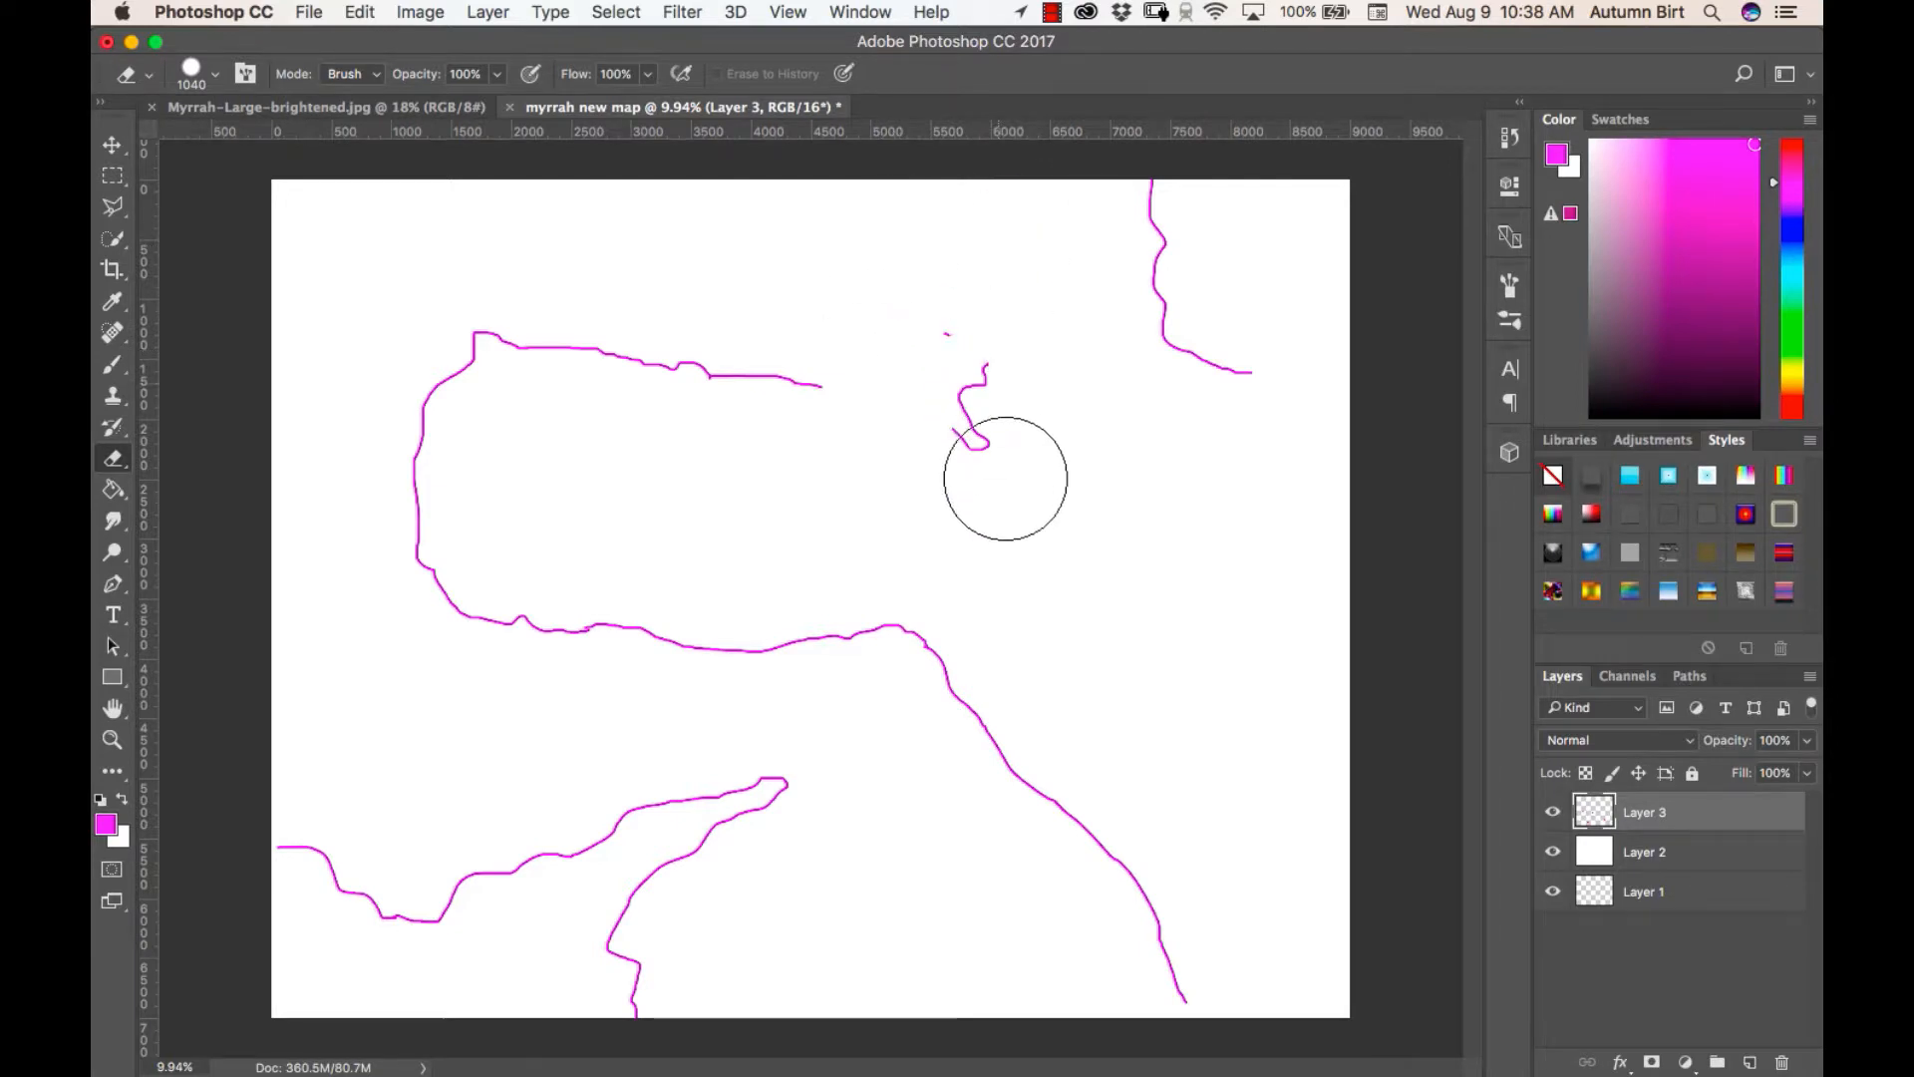
mouse_move(1004, 478)
left_mouse_down()
mouse_move(965, 326)
mouse_move(1234, 341)
mouse_move(1191, 312)
mouse_move(1162, 192)
left_mouse_up()
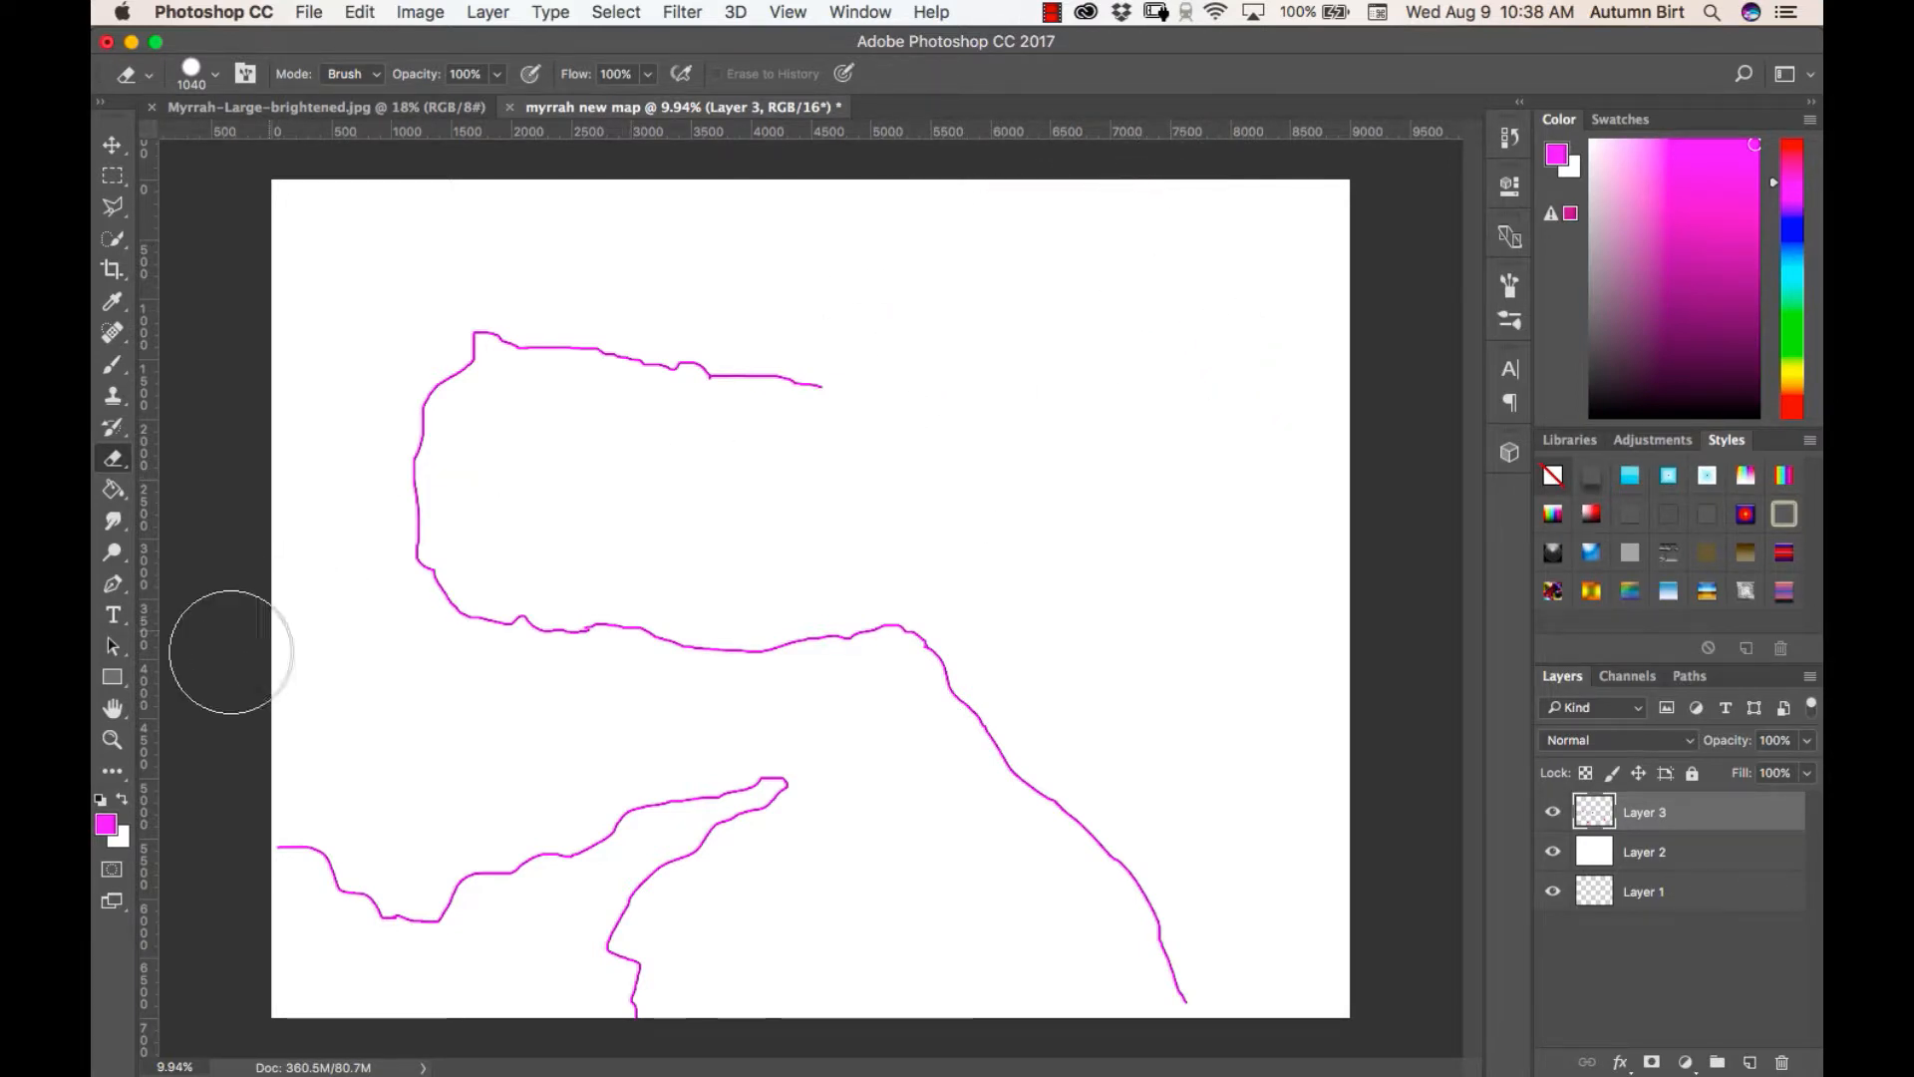
Repaint the northern peninsula in magenta with jagged fingers up to the north edge, and shift Layer 3 down about 362 px
left_click(112, 369)
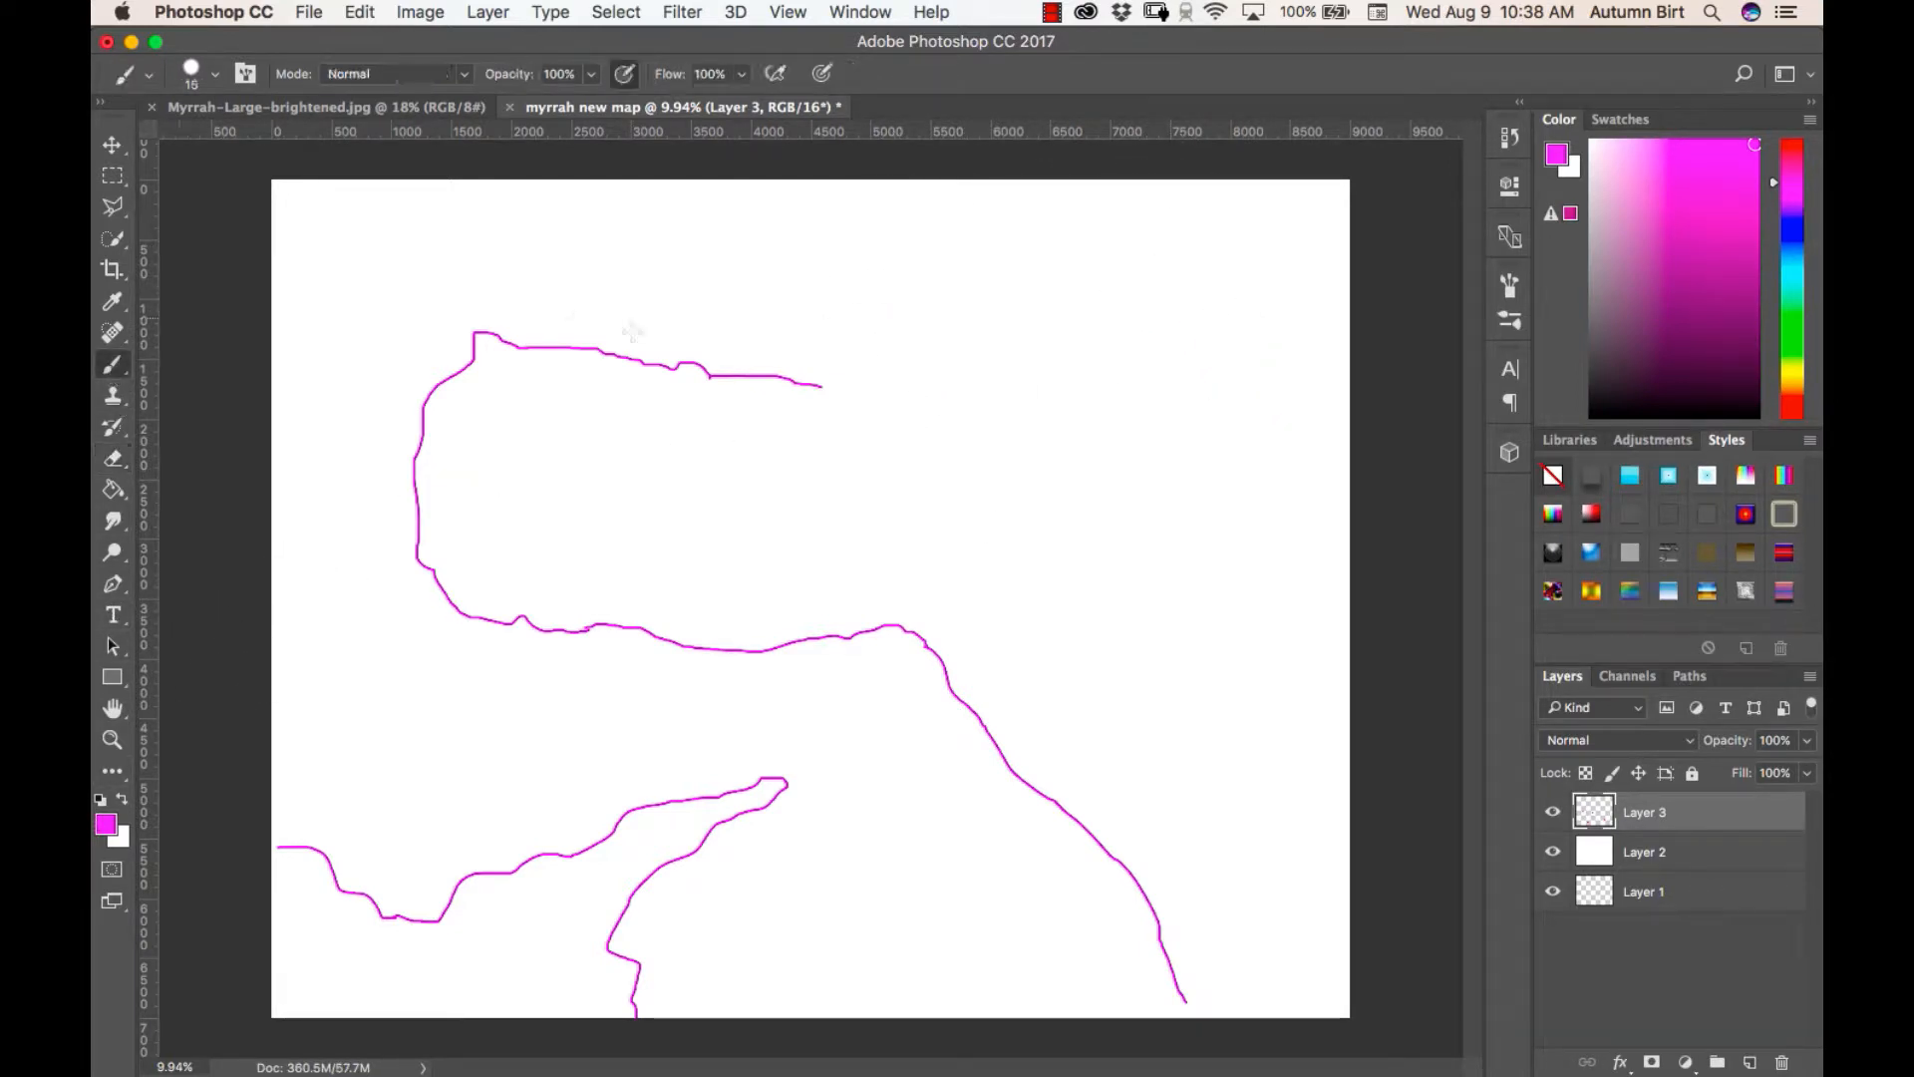
mouse_move(808, 385)
left_mouse_down()
mouse_move(857, 384)
mouse_move(930, 474)
mouse_move(944, 420)
mouse_move(1005, 508)
mouse_move(1008, 446)
mouse_move(933, 354)
mouse_move(1057, 416)
mouse_move(981, 341)
mouse_move(969, 311)
mouse_move(1001, 324)
mouse_move(998, 308)
mouse_move(964, 186)
left_mouse_up()
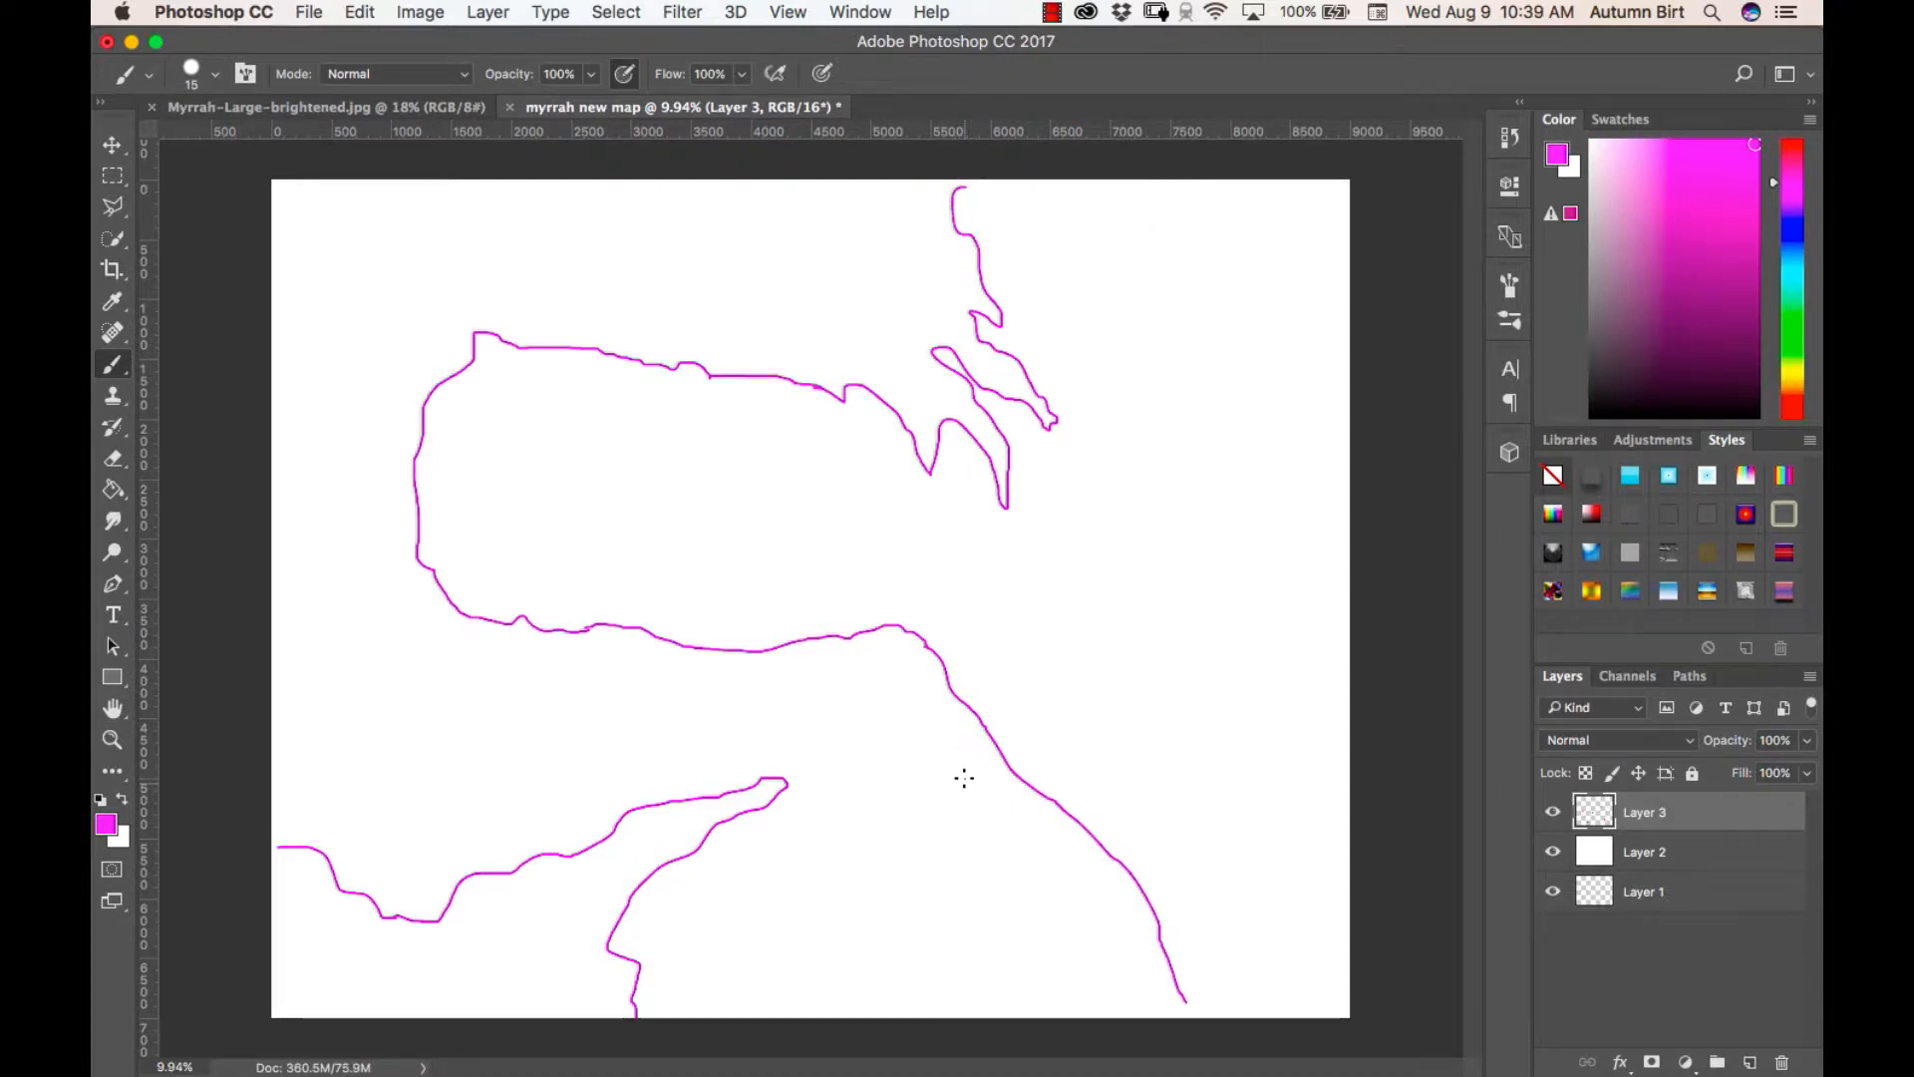
left_click(110, 159)
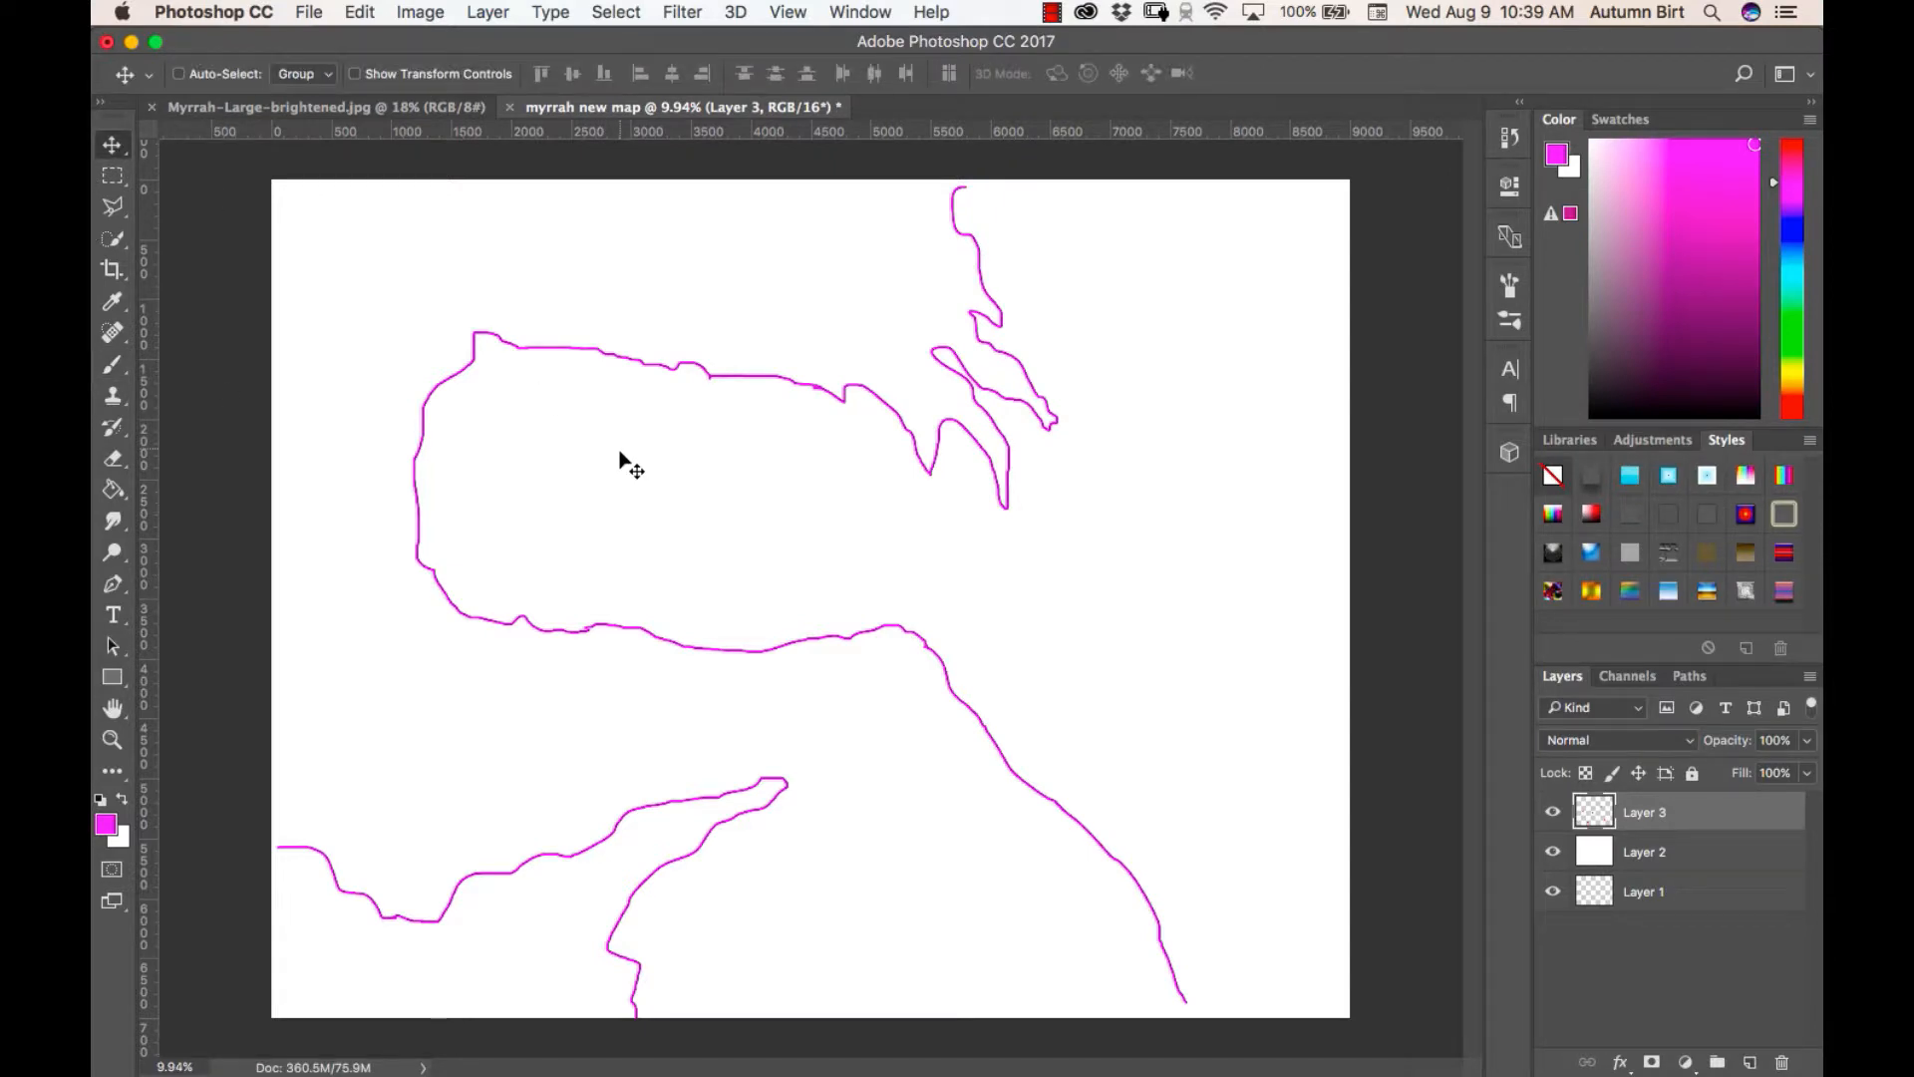
left_click_drag(619, 457, 626, 499)
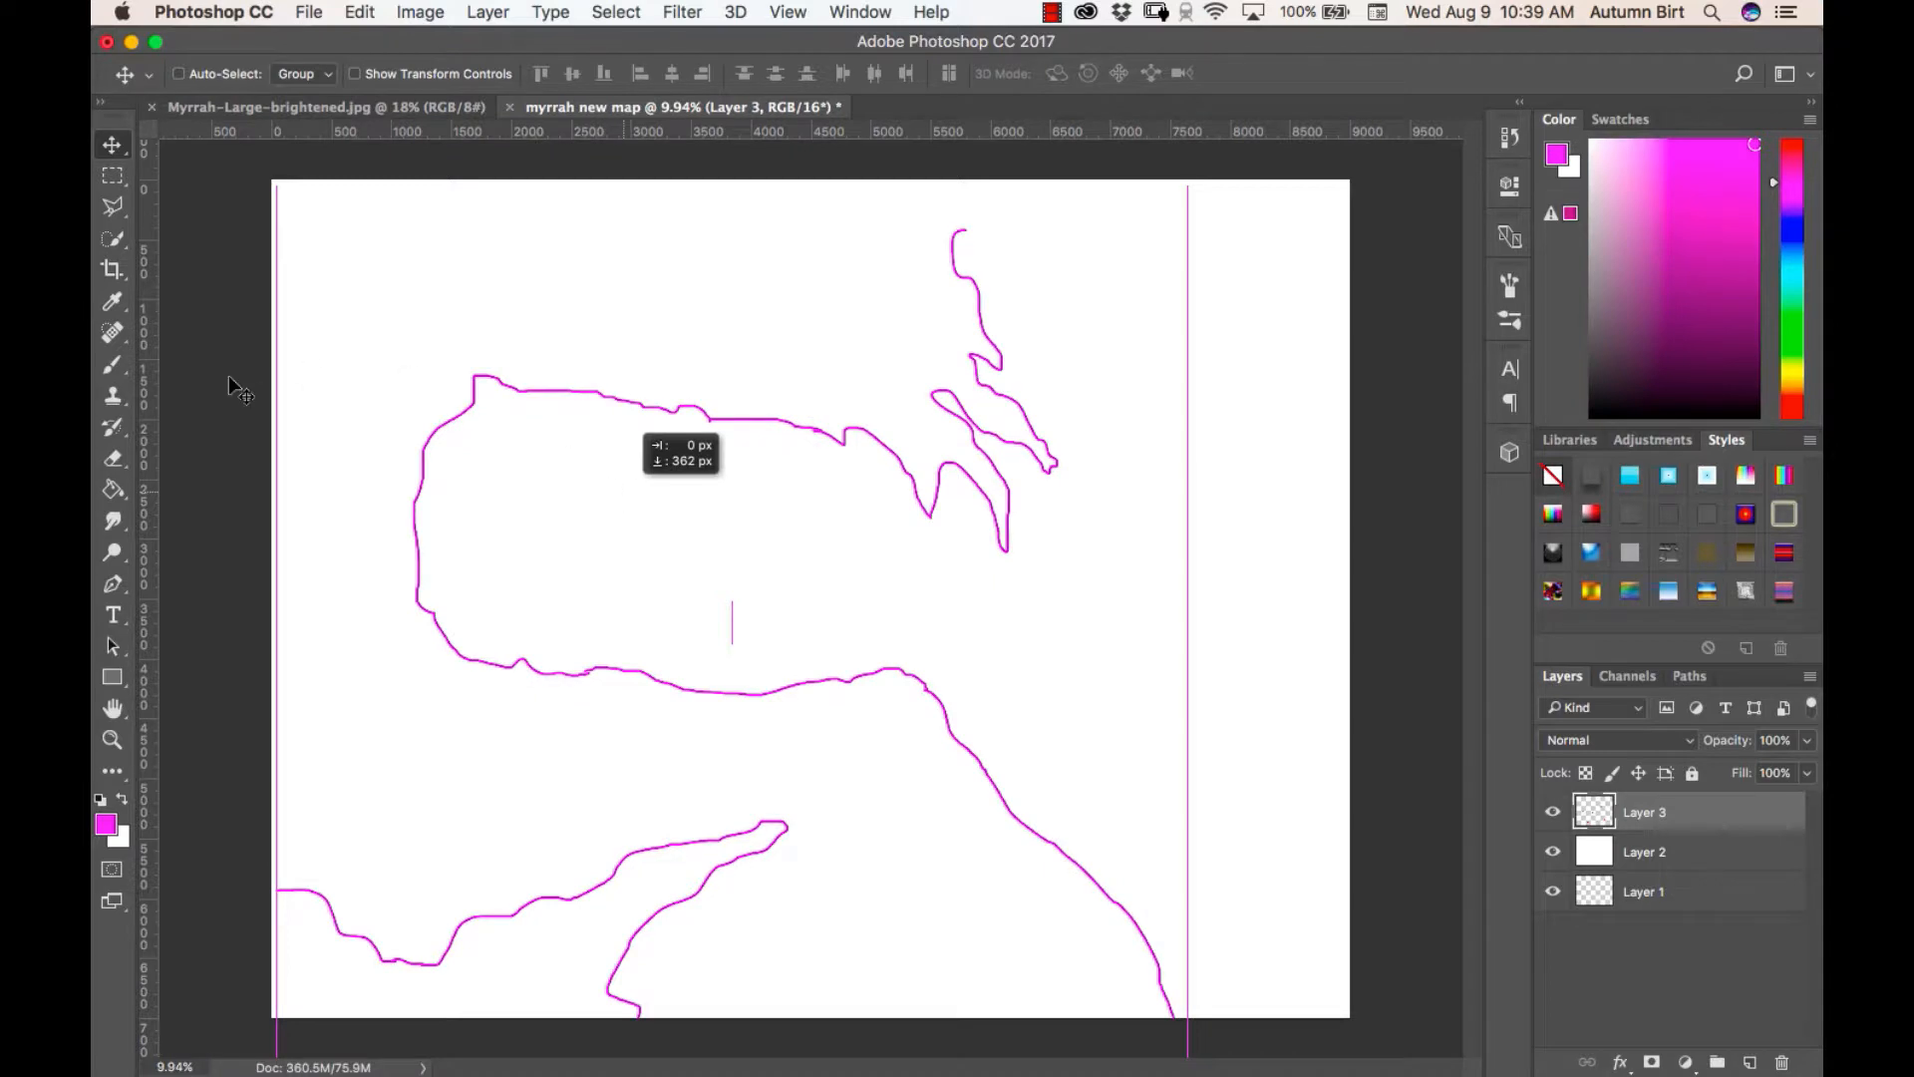
Erase the peninsula's eastern coast and the inner sea's northern shore, then repaint that northern shore as a higher arched curve
left_click(112, 458)
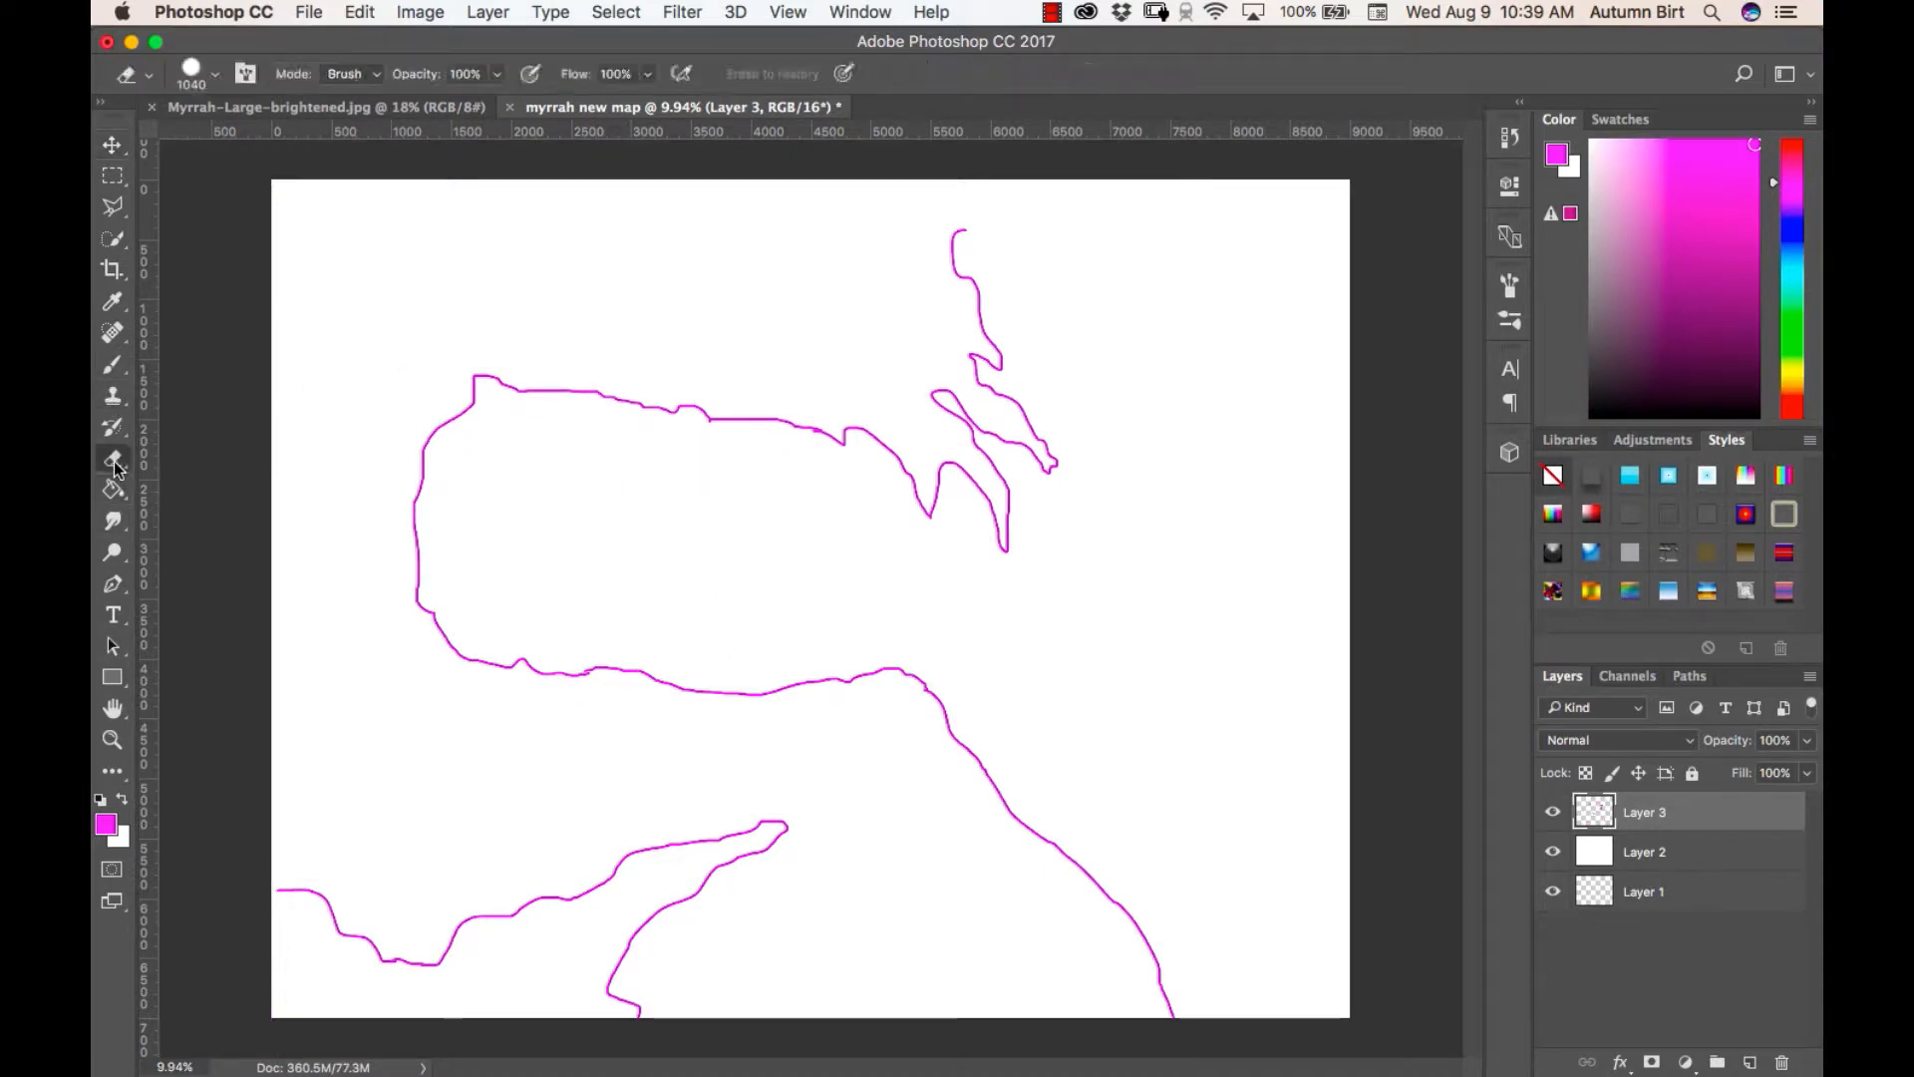
mouse_move(981, 403)
left_mouse_down()
mouse_move(972, 246)
mouse_move(1037, 468)
left_mouse_up()
mouse_move(589, 469)
left_mouse_down()
mouse_move(589, 427)
mouse_move(738, 428)
mouse_move(772, 449)
left_mouse_up()
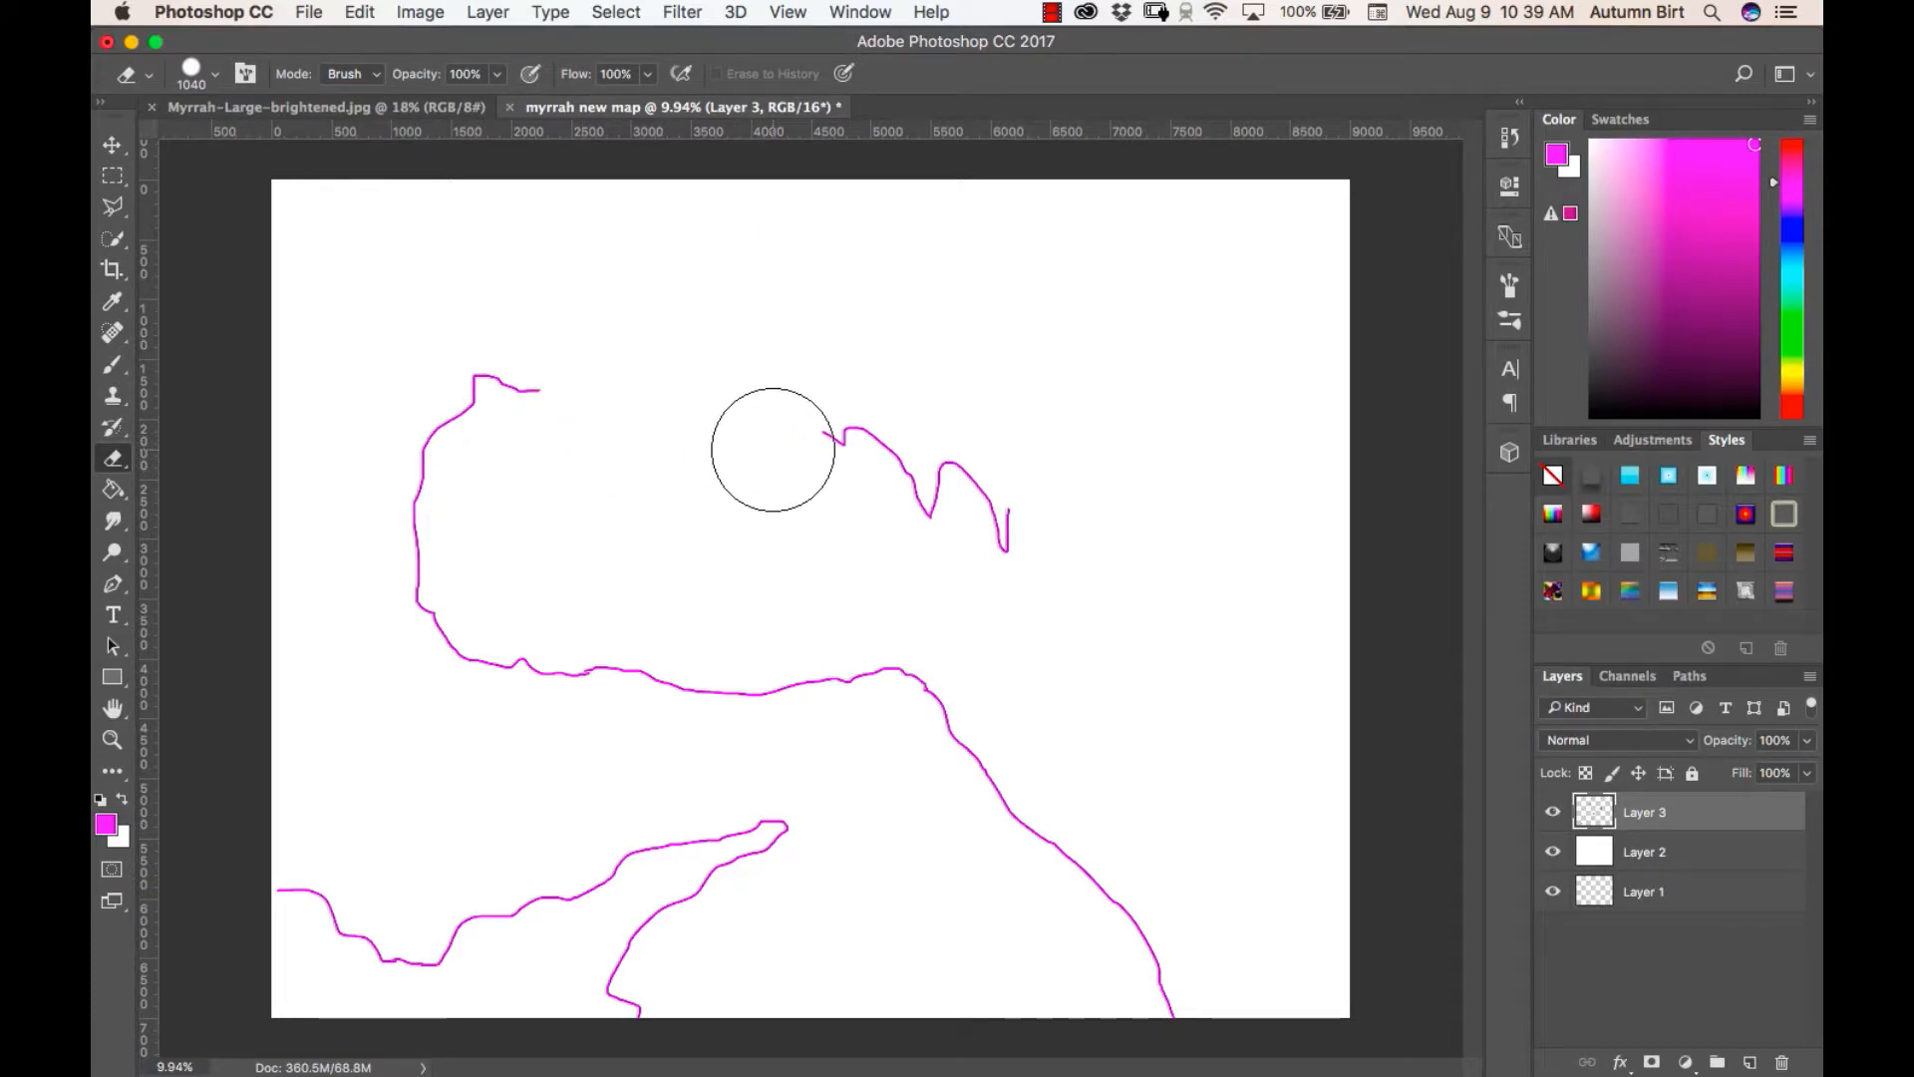
left_click(113, 364)
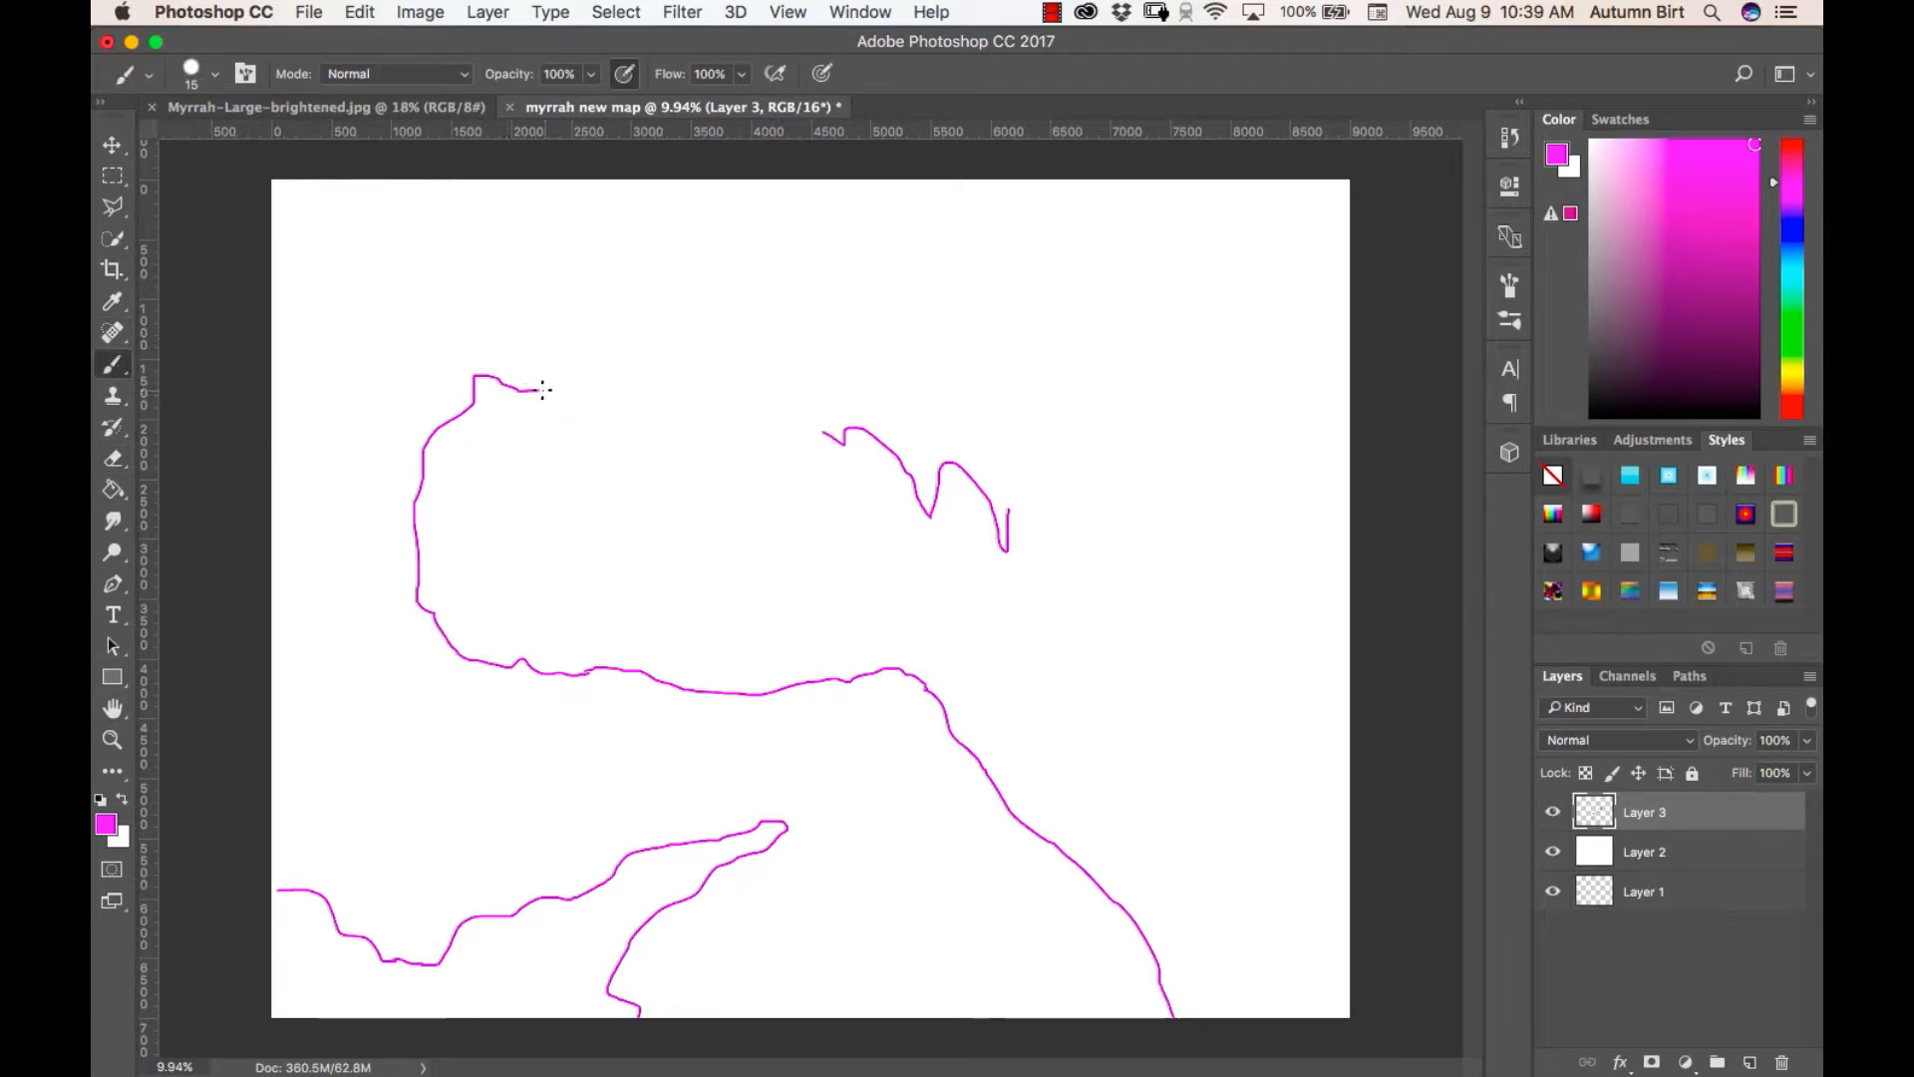
mouse_move(540, 390)
left_mouse_down()
mouse_move(602, 358)
mouse_move(662, 368)
mouse_move(844, 438)
left_mouse_up()
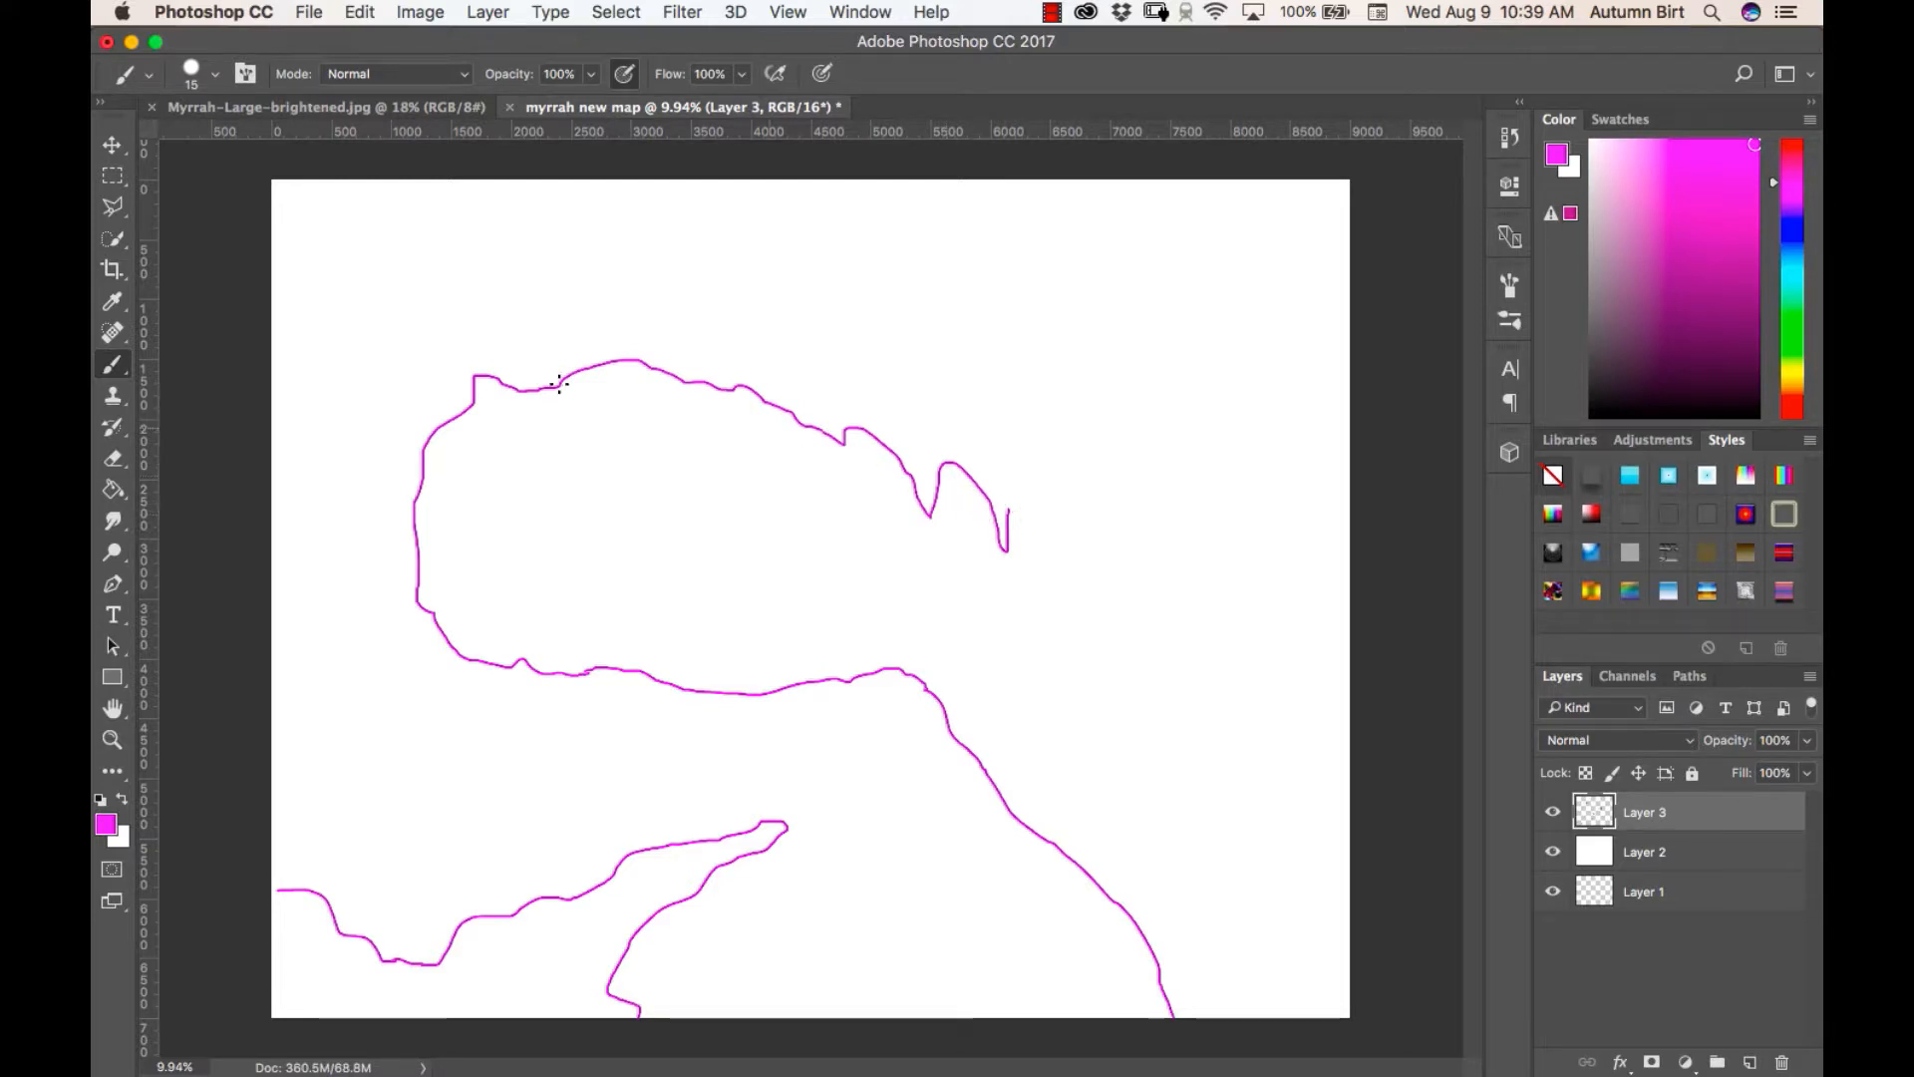
Erase the remaining peninsula tip and repaint it with shorter, narrower fingers and an eastern coast running to the north edge
left_click(113, 458)
left_click_drag(957, 461, 1050, 537)
left_click(112, 364)
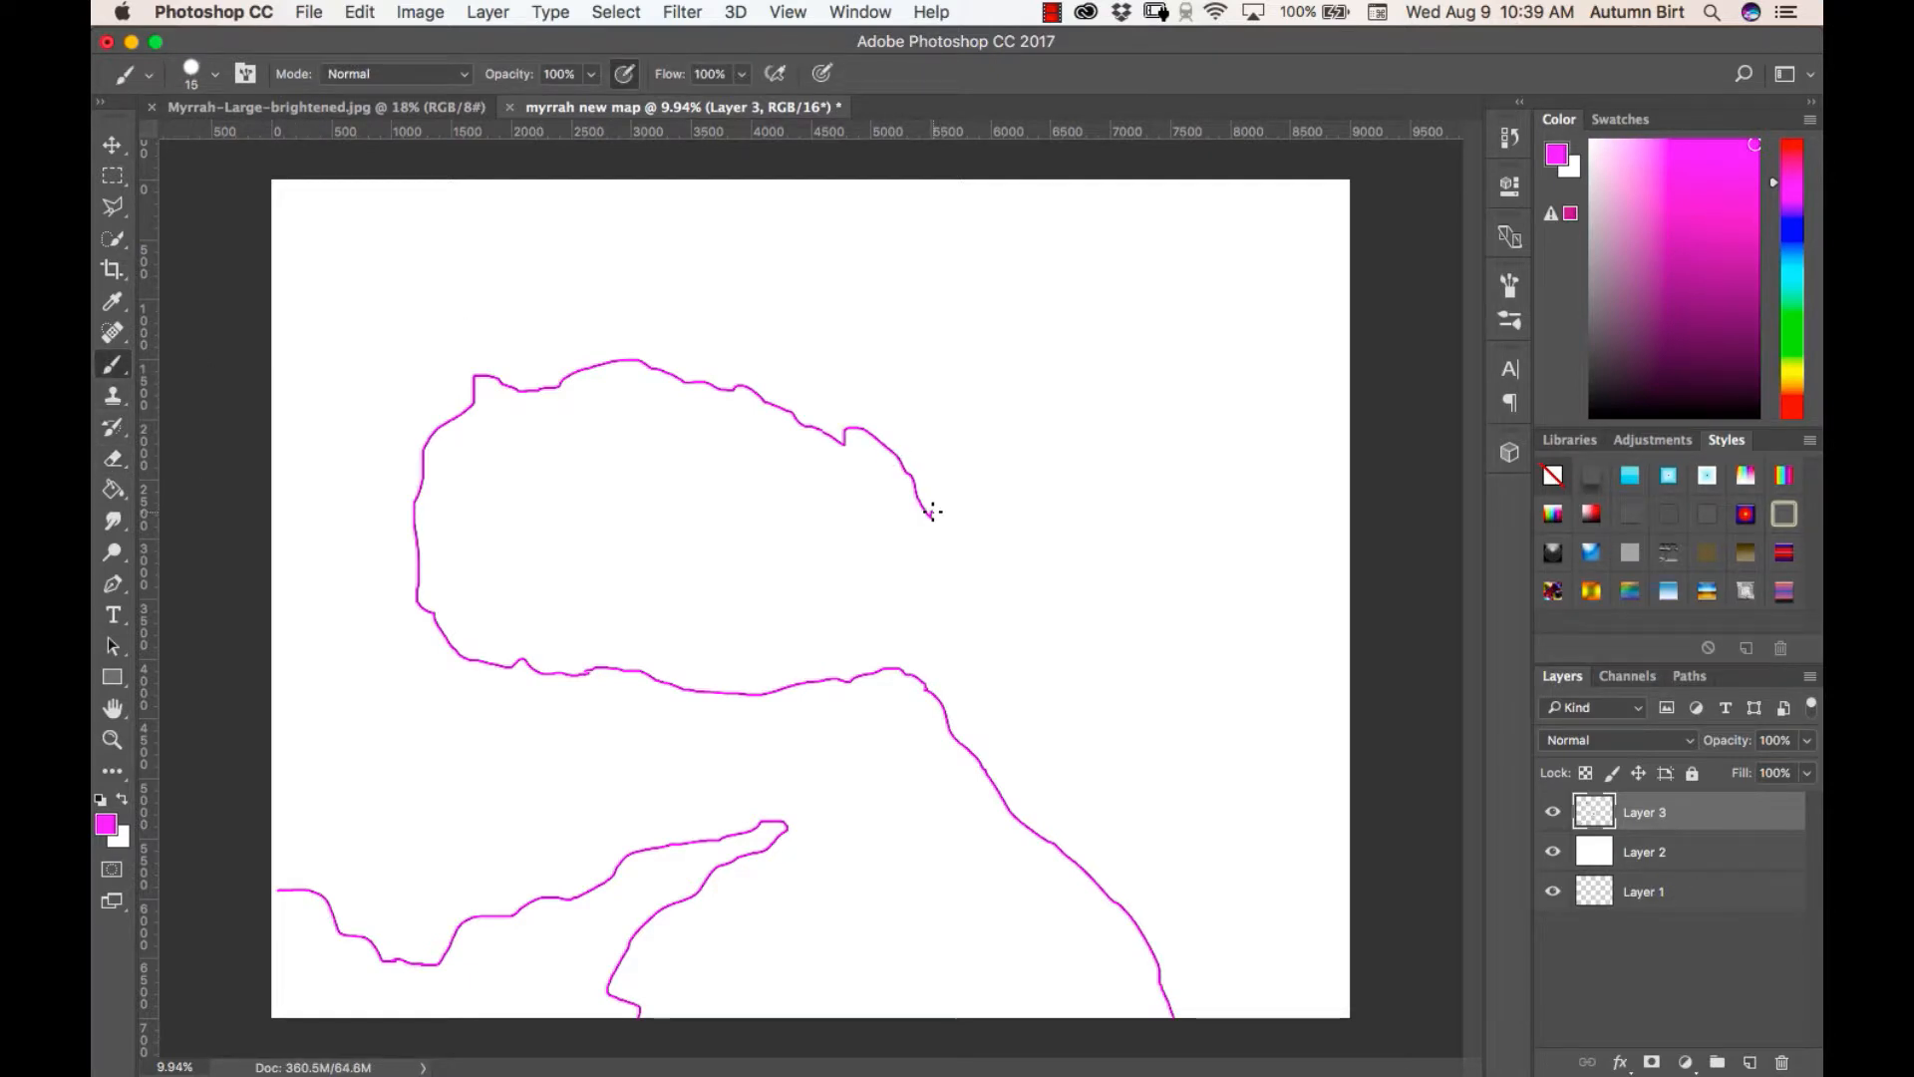
mouse_move(927, 513)
left_mouse_down()
mouse_move(965, 553)
mouse_move(972, 445)
mouse_move(1010, 496)
mouse_move(982, 427)
mouse_move(1010, 412)
mouse_move(913, 280)
mouse_move(929, 235)
mouse_move(1041, 179)
left_mouse_up()
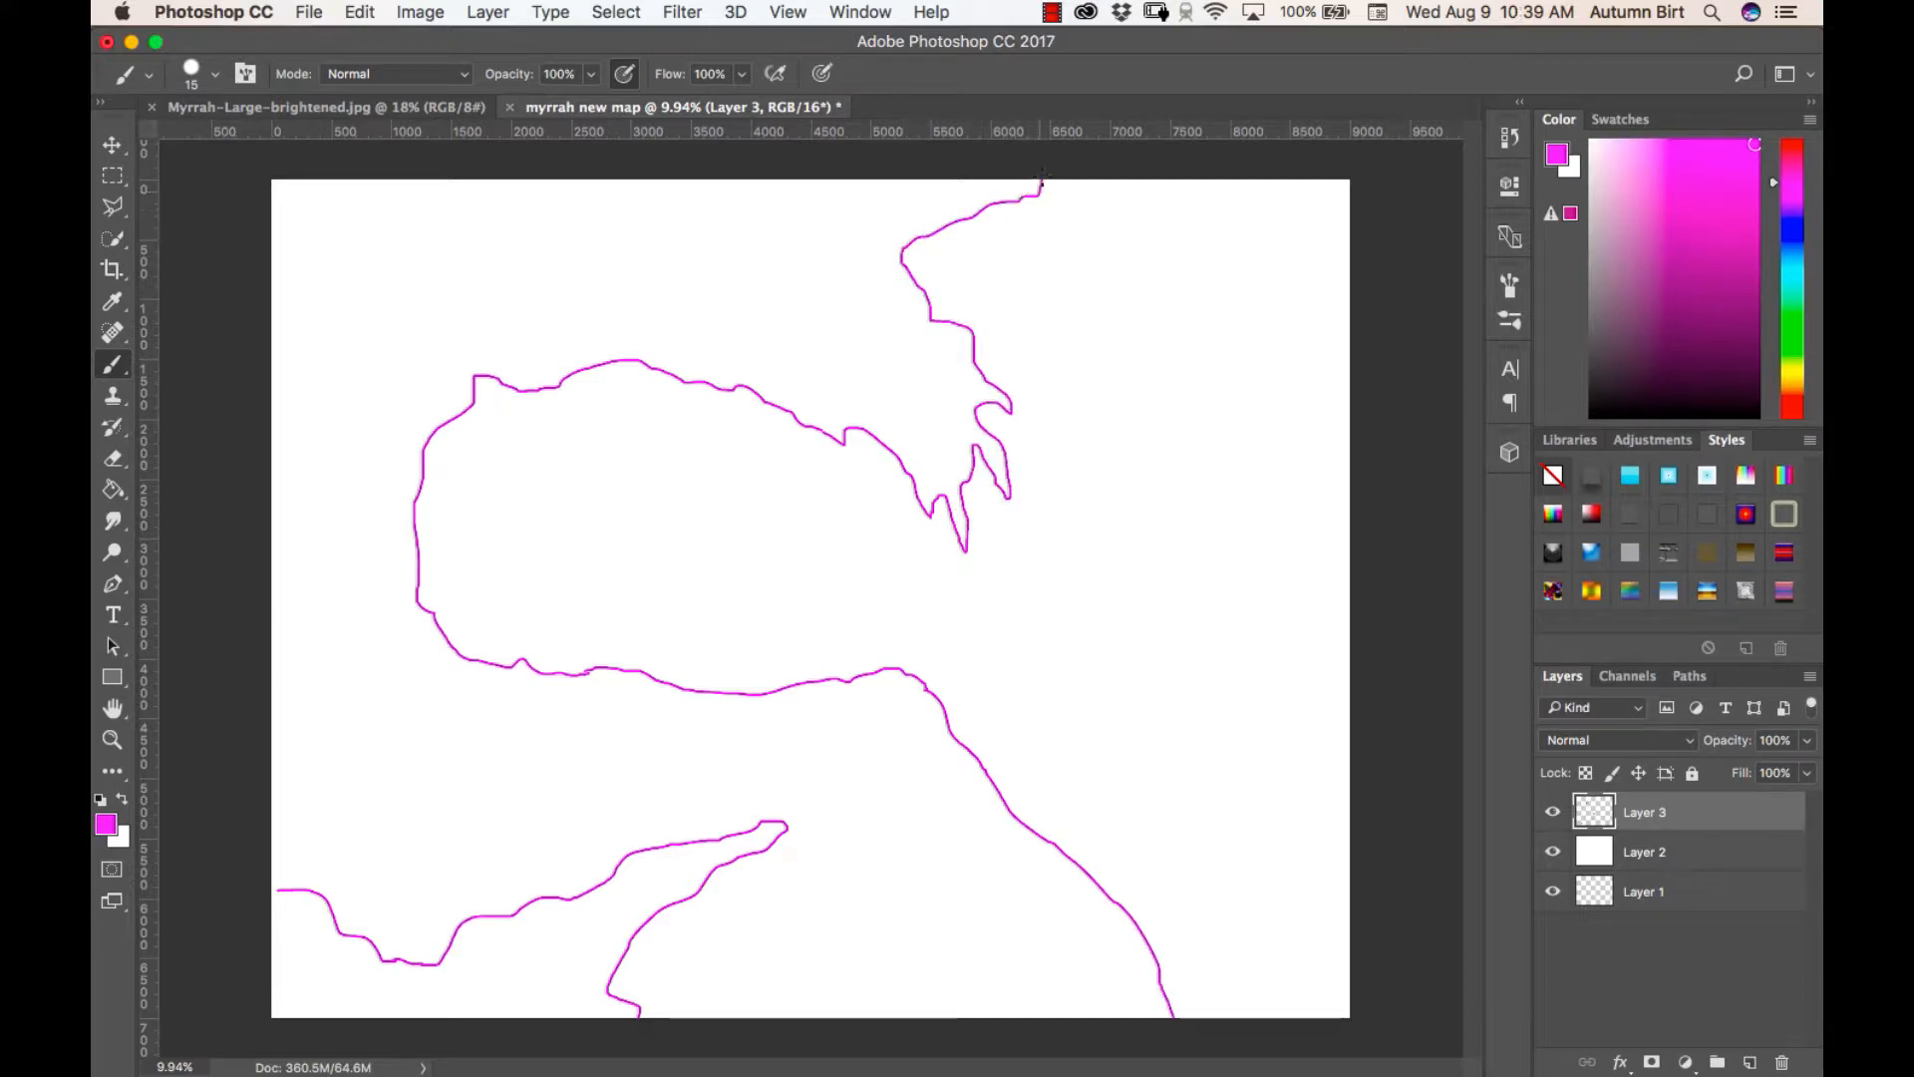
Paint three small islands around the peninsula and a new northeastern landmass coast running from the north edge to the east edge
left_click(1009, 313)
mouse_move(942, 554)
left_mouse_down()
mouse_move(936, 575)
mouse_move(935, 543)
left_mouse_up()
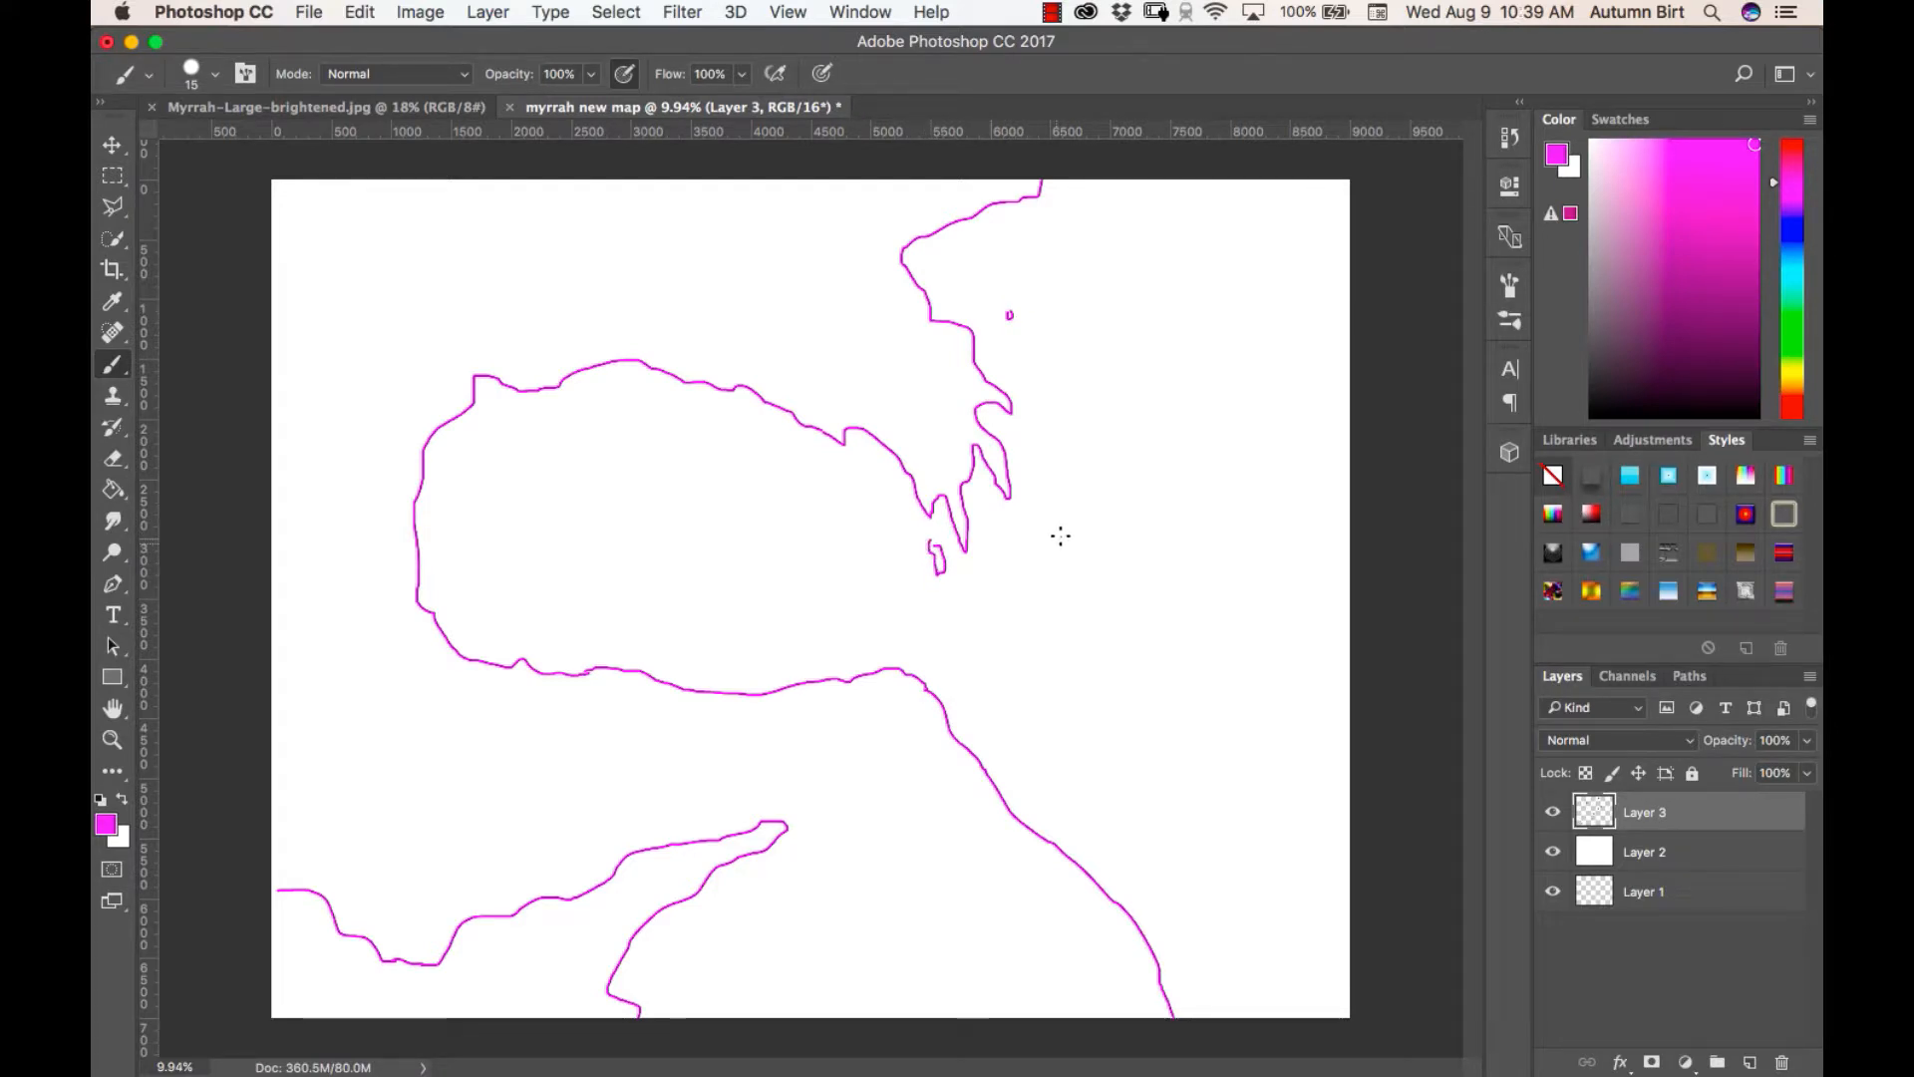
mouse_move(1028, 489)
left_mouse_down()
mouse_move(1031, 507)
mouse_move(1027, 485)
left_mouse_up()
mouse_move(1271, 180)
left_mouse_down()
mouse_move(1247, 233)
mouse_move(1259, 317)
mouse_move(1231, 399)
mouse_move(1290, 397)
mouse_move(1362, 430)
left_mouse_up()
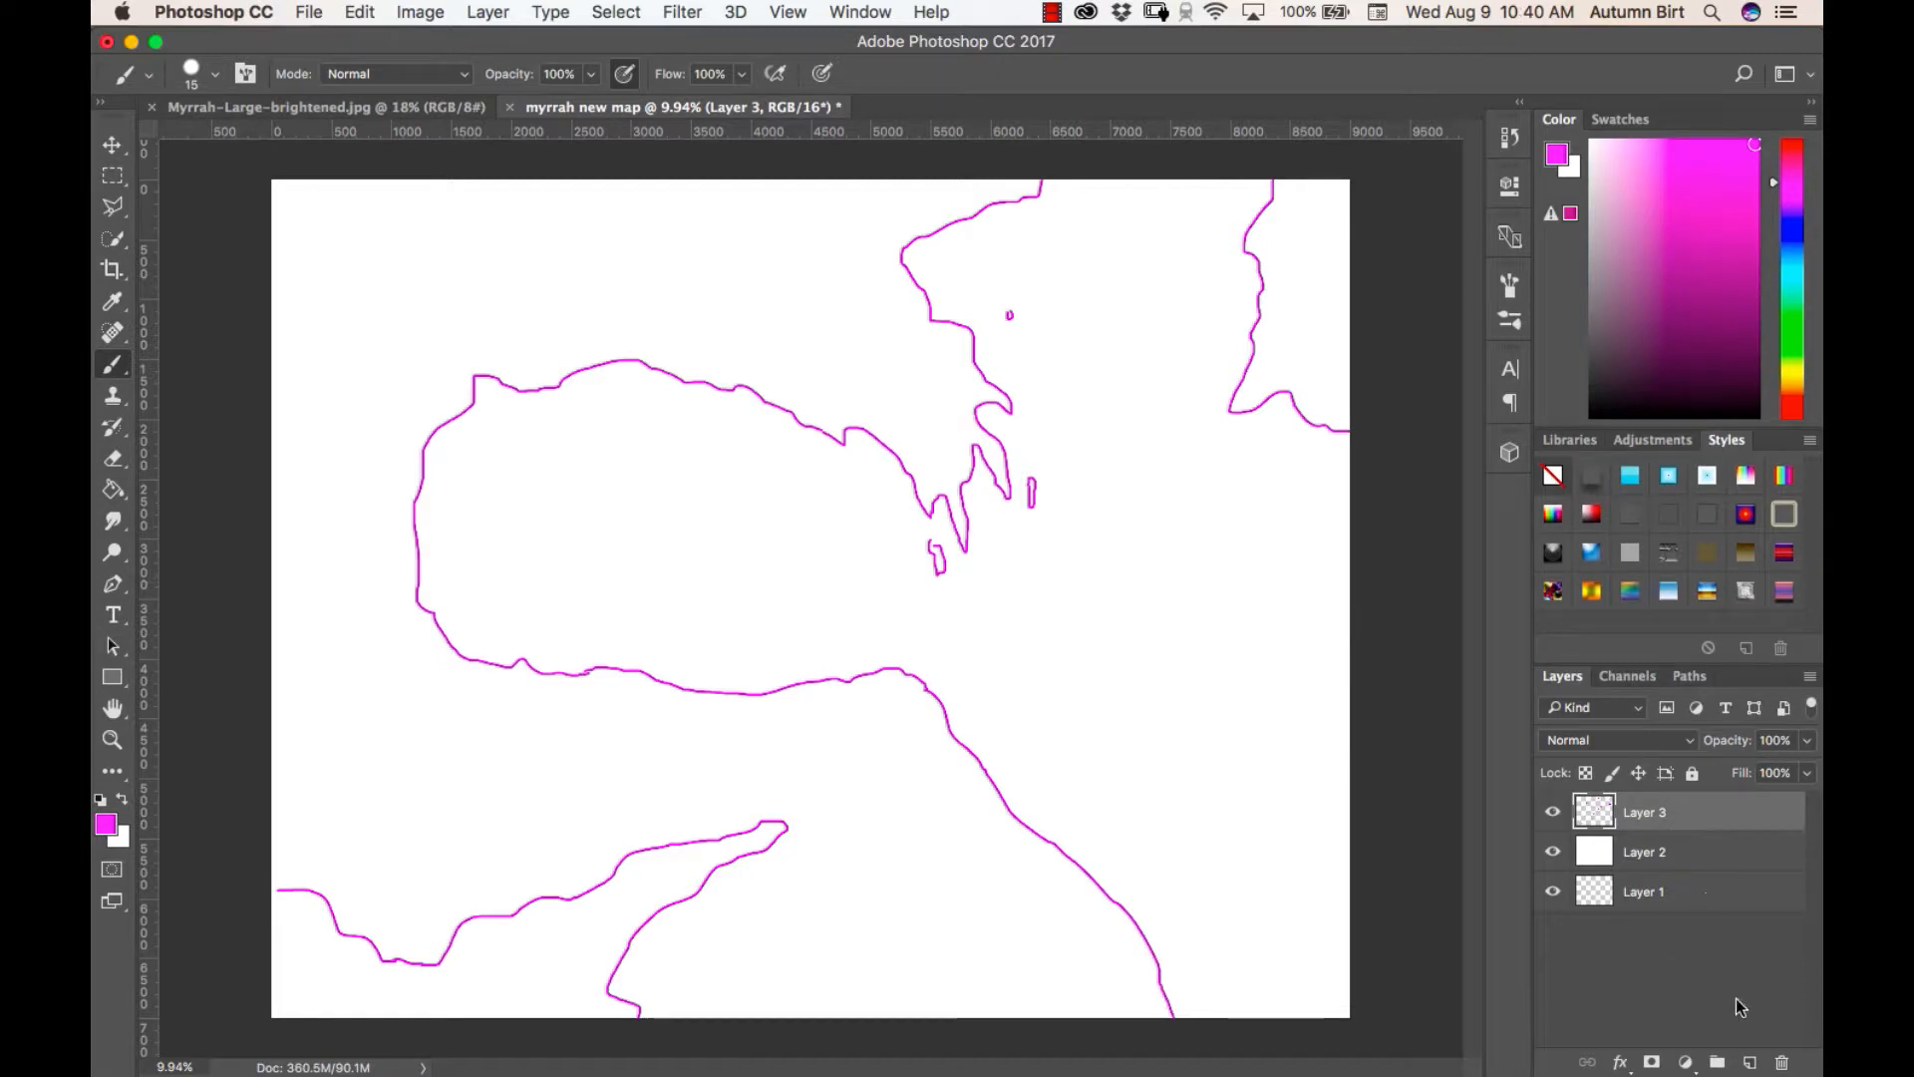
Add a new layer above Layer 3 and set the Brush to red fd0433 at a size of 31 px
left_click(1749, 1063)
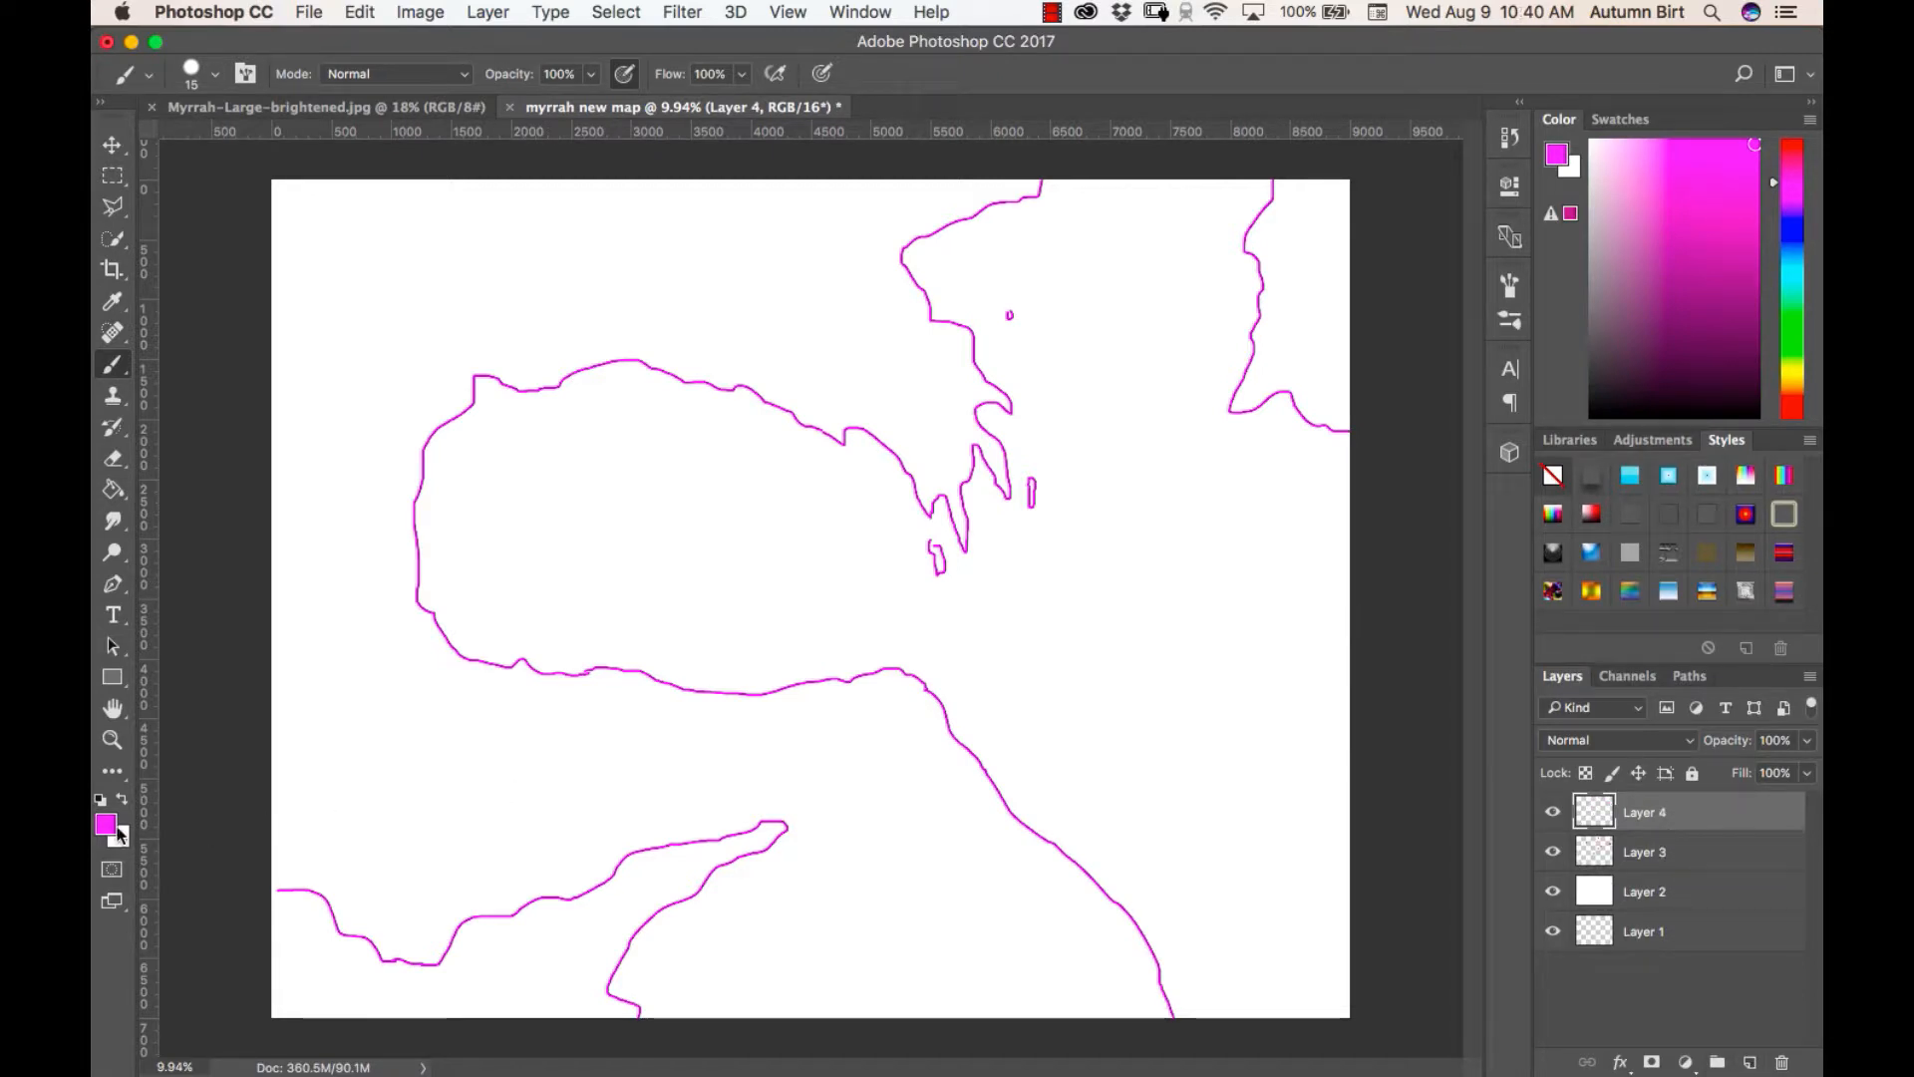
left_click(105, 825)
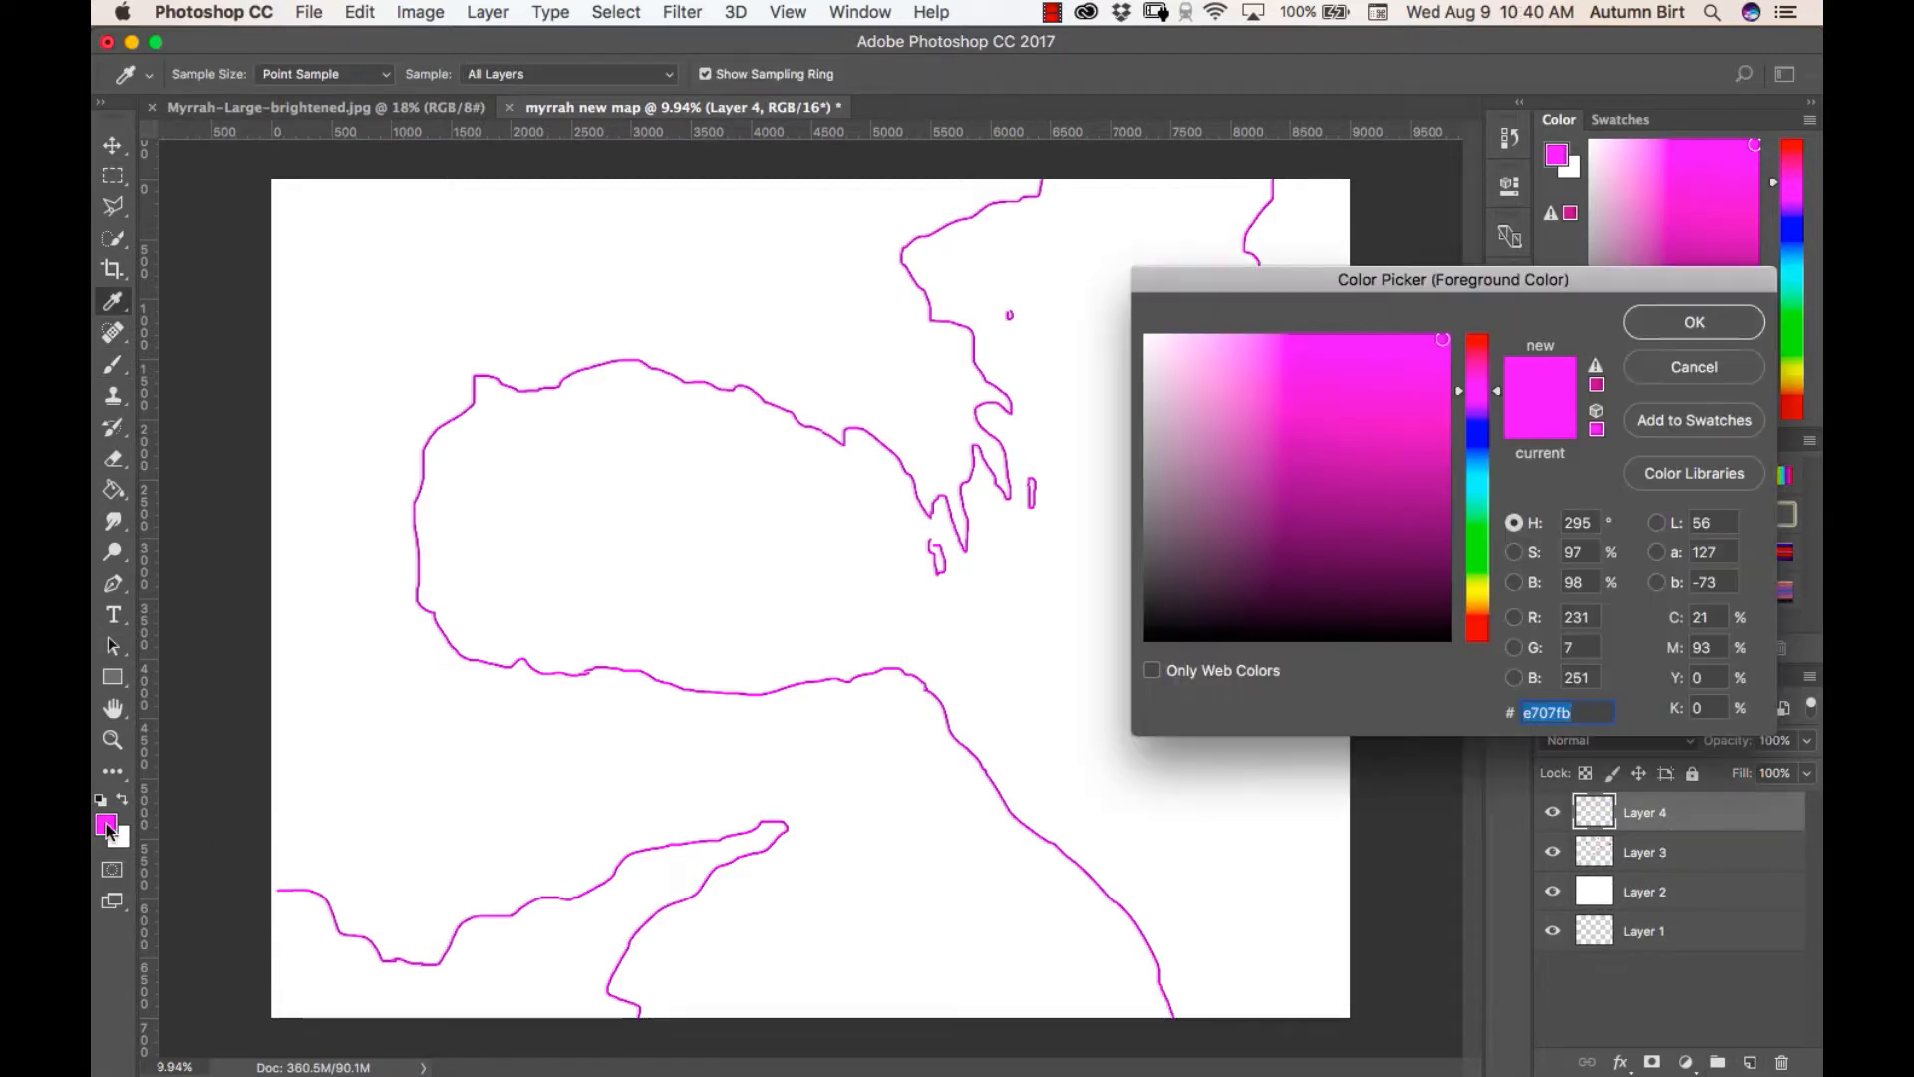
left_click(1457, 344)
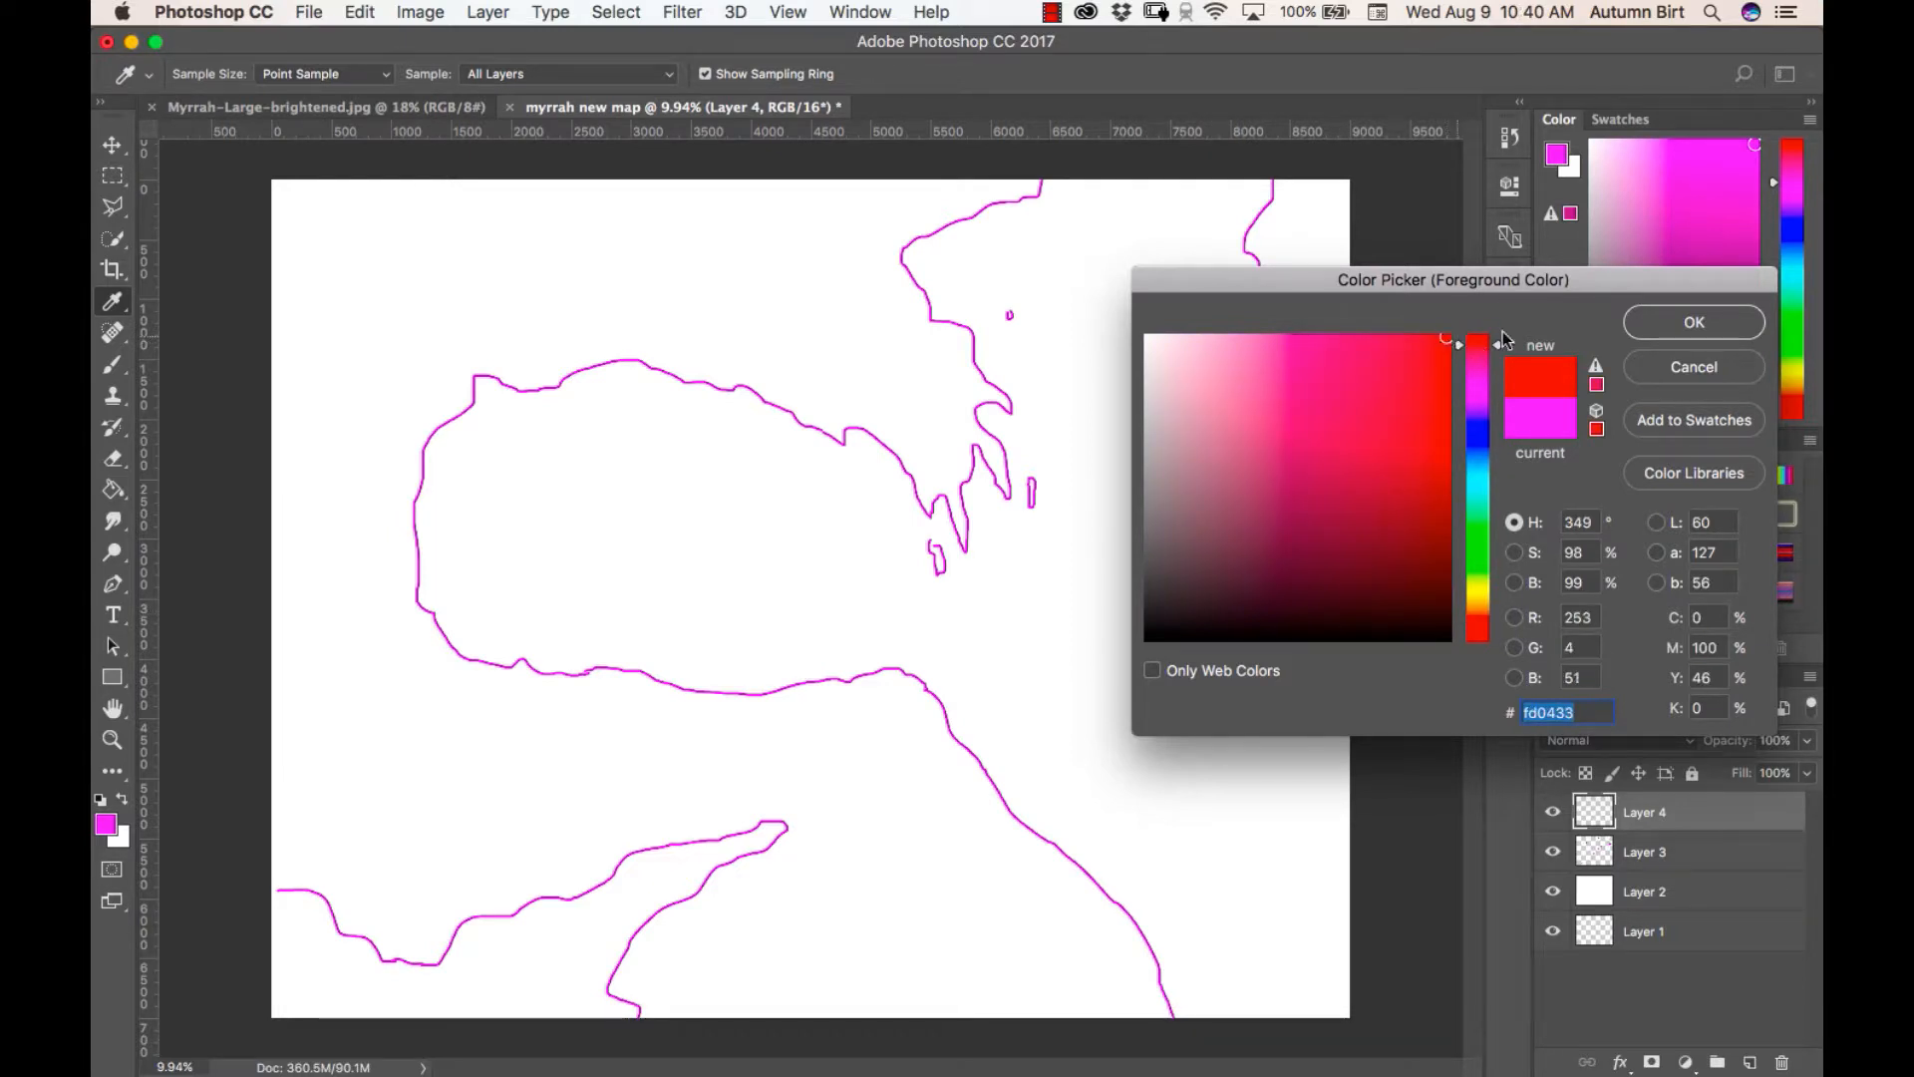
left_click(1659, 329)
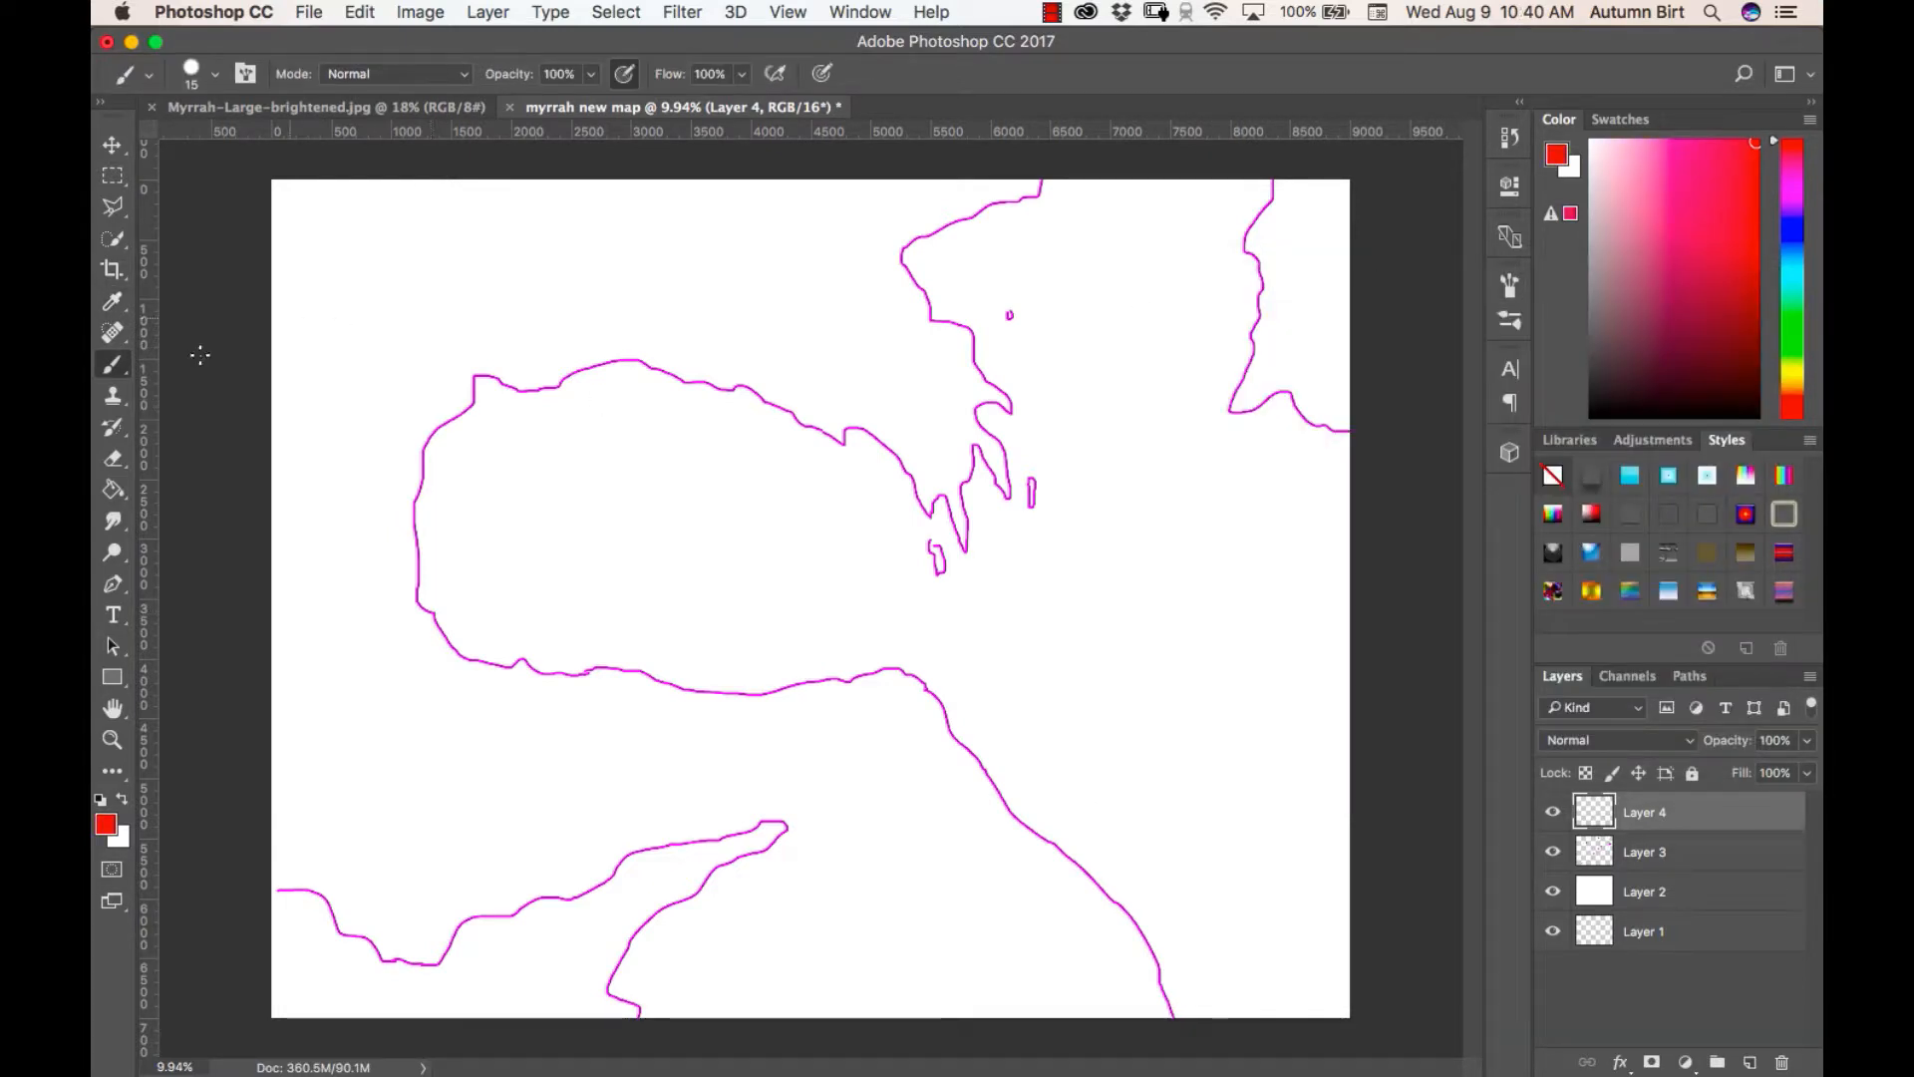
left_click(223, 66)
left_click_drag(230, 147, 248, 149)
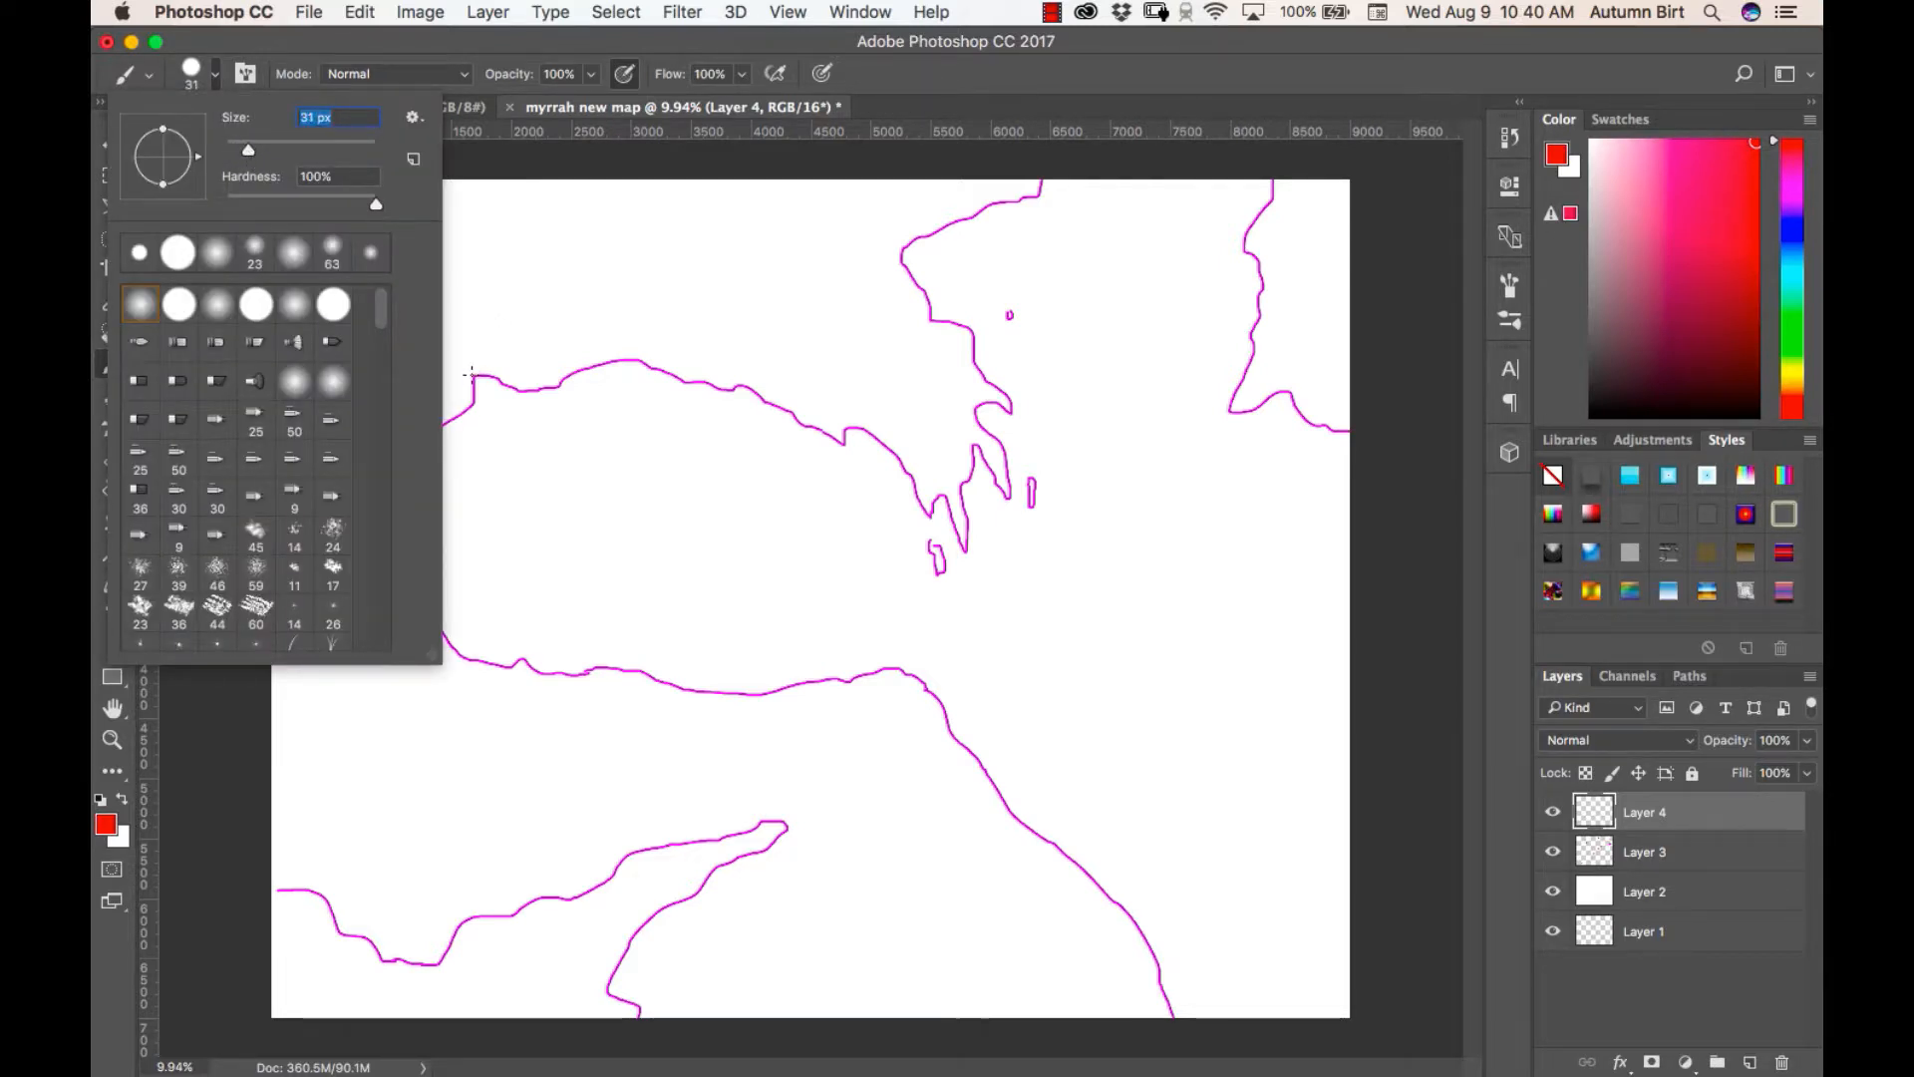
Place red location dots along the inner sea's northern shore on Layer 4
left_click(474, 370)
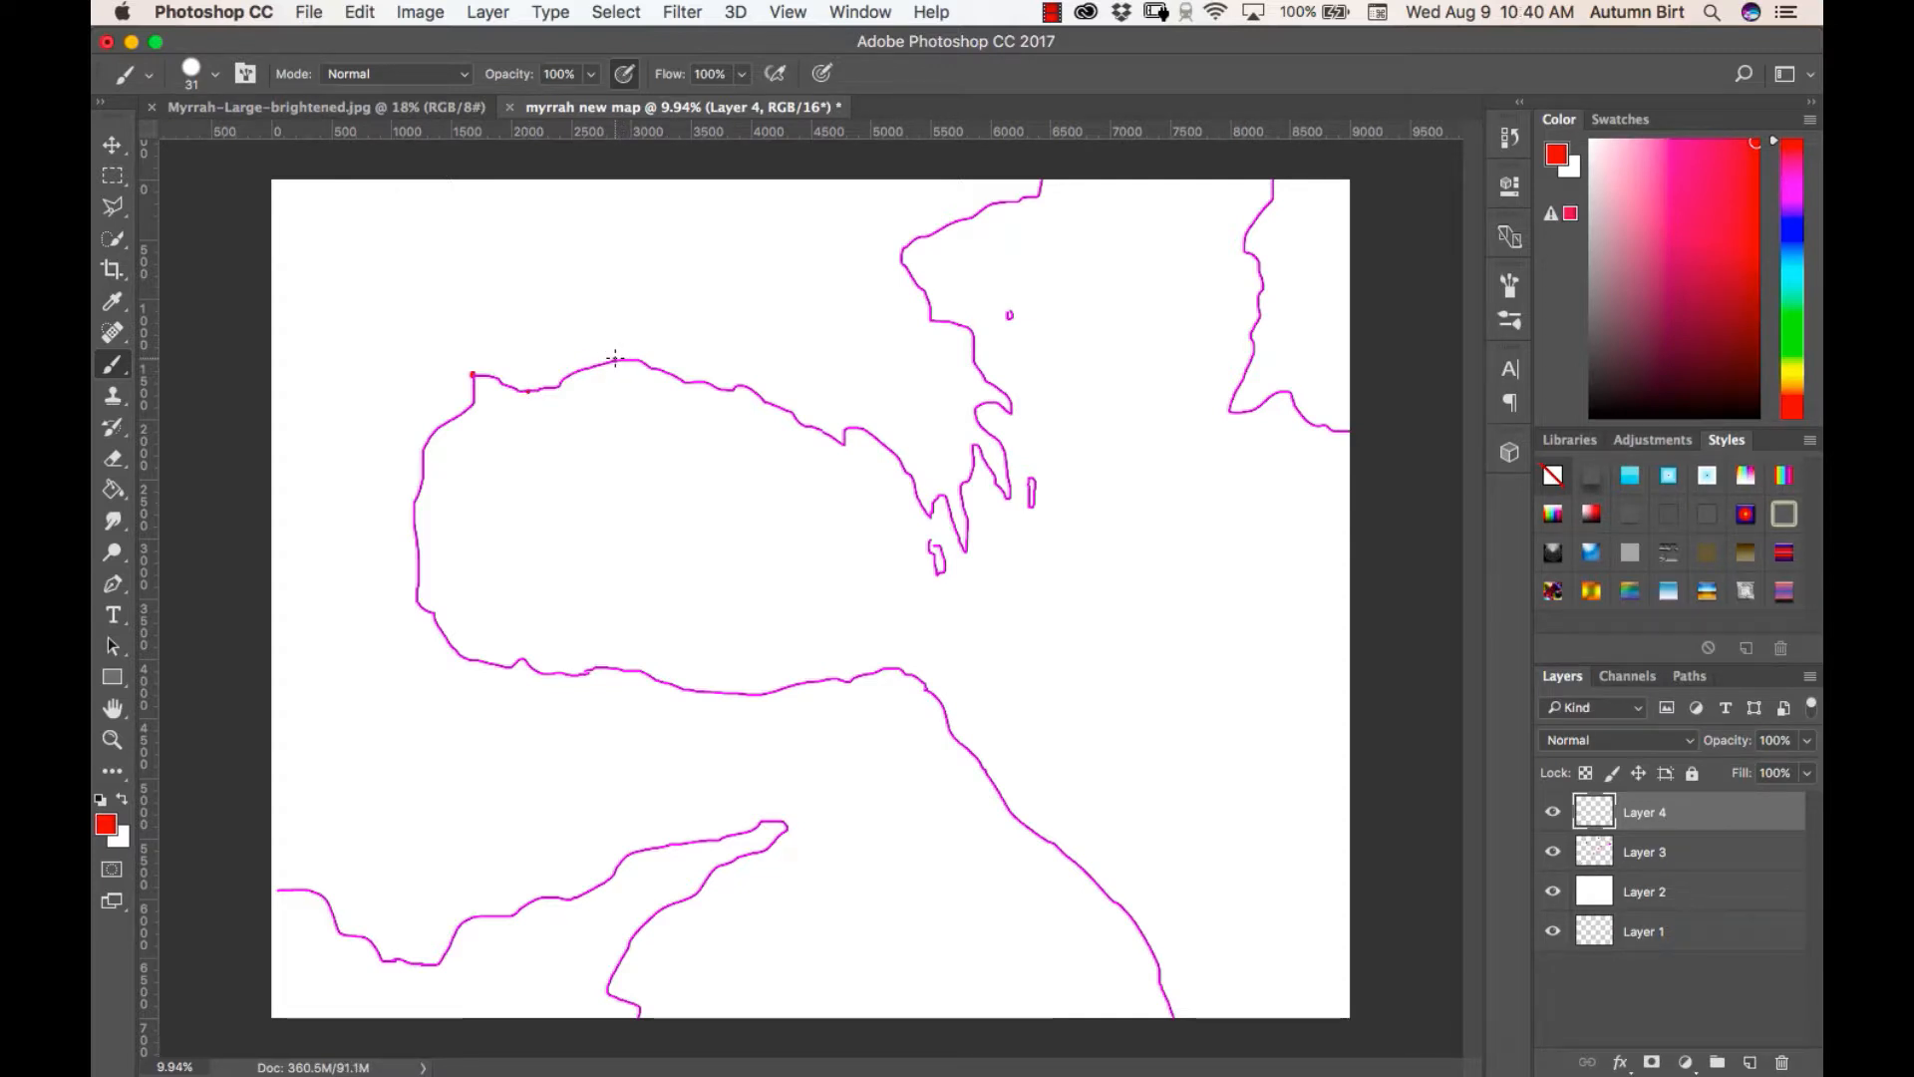
left_click(616, 360)
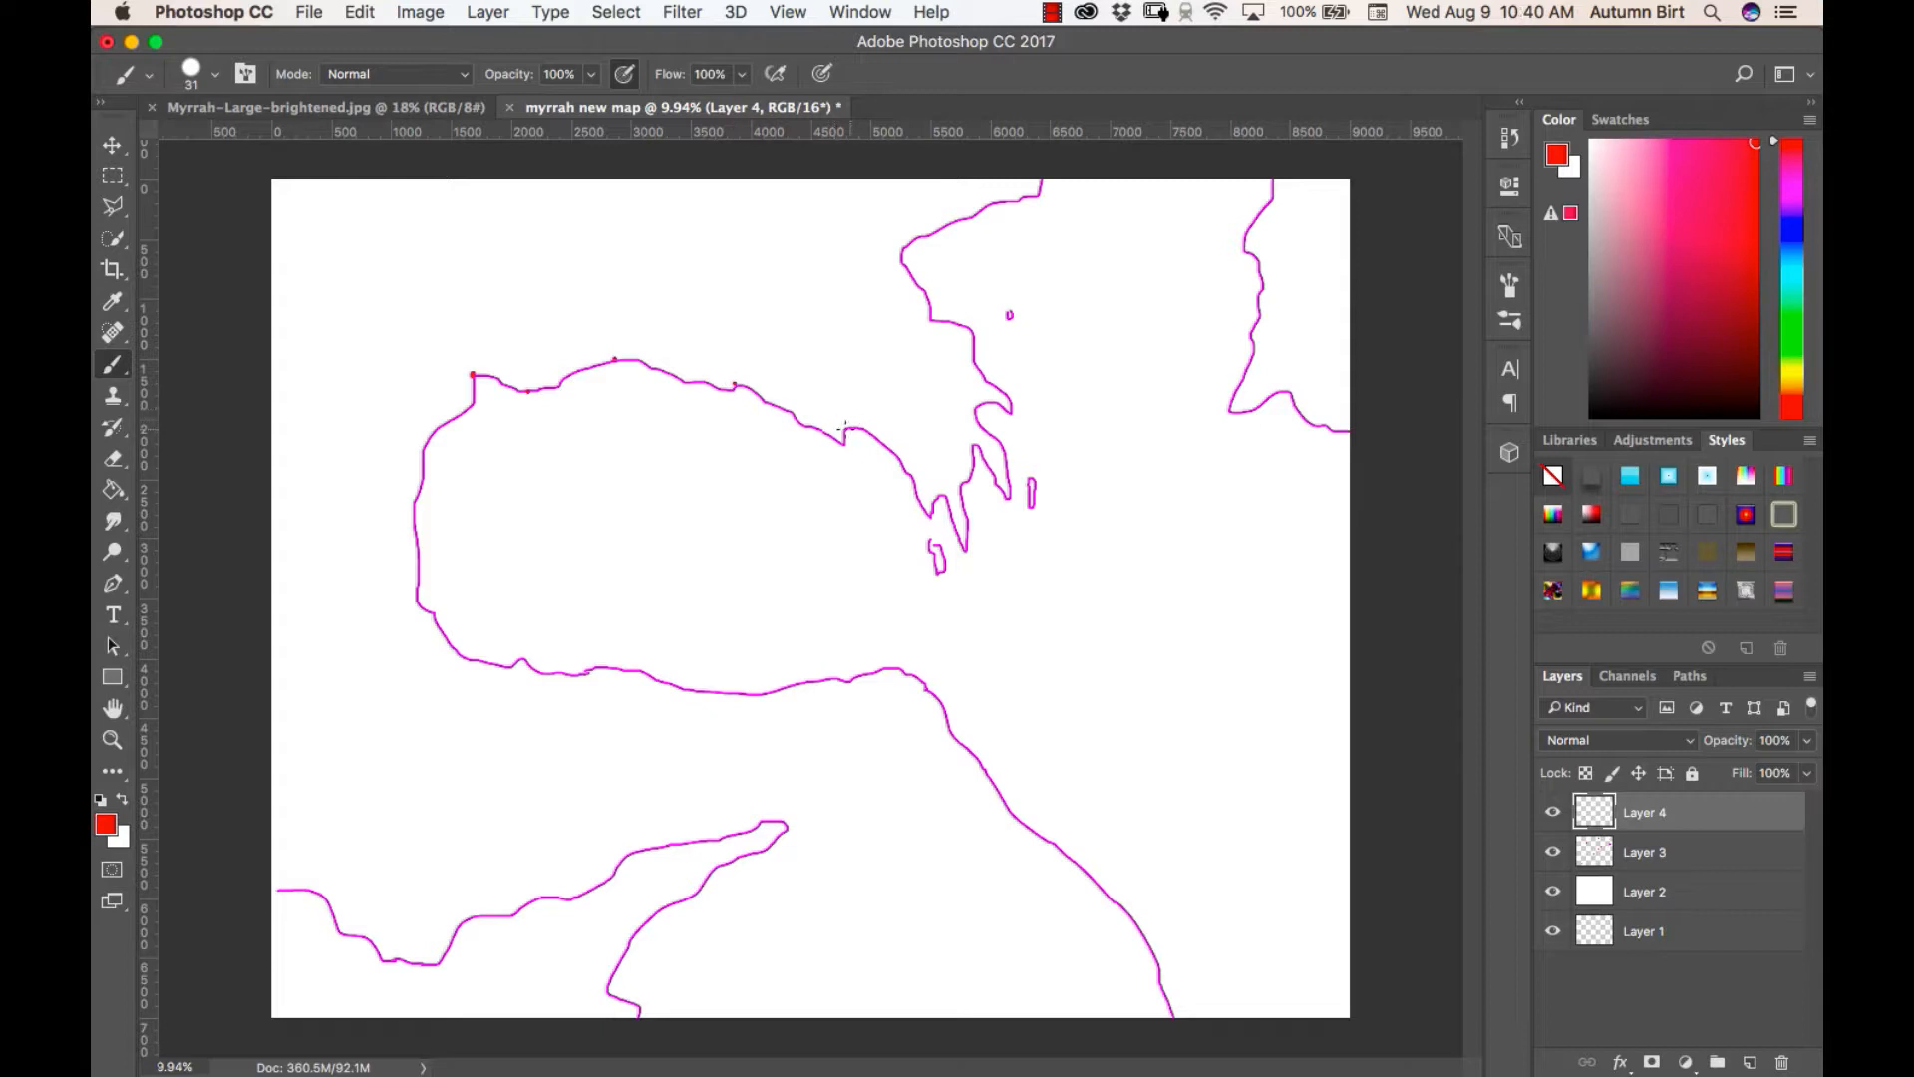
left_click(843, 427)
On Layer 3, sample the coastline's magenta e707fb and paint a narrow spur southward from the peninsula's western side
left_click(1650, 853)
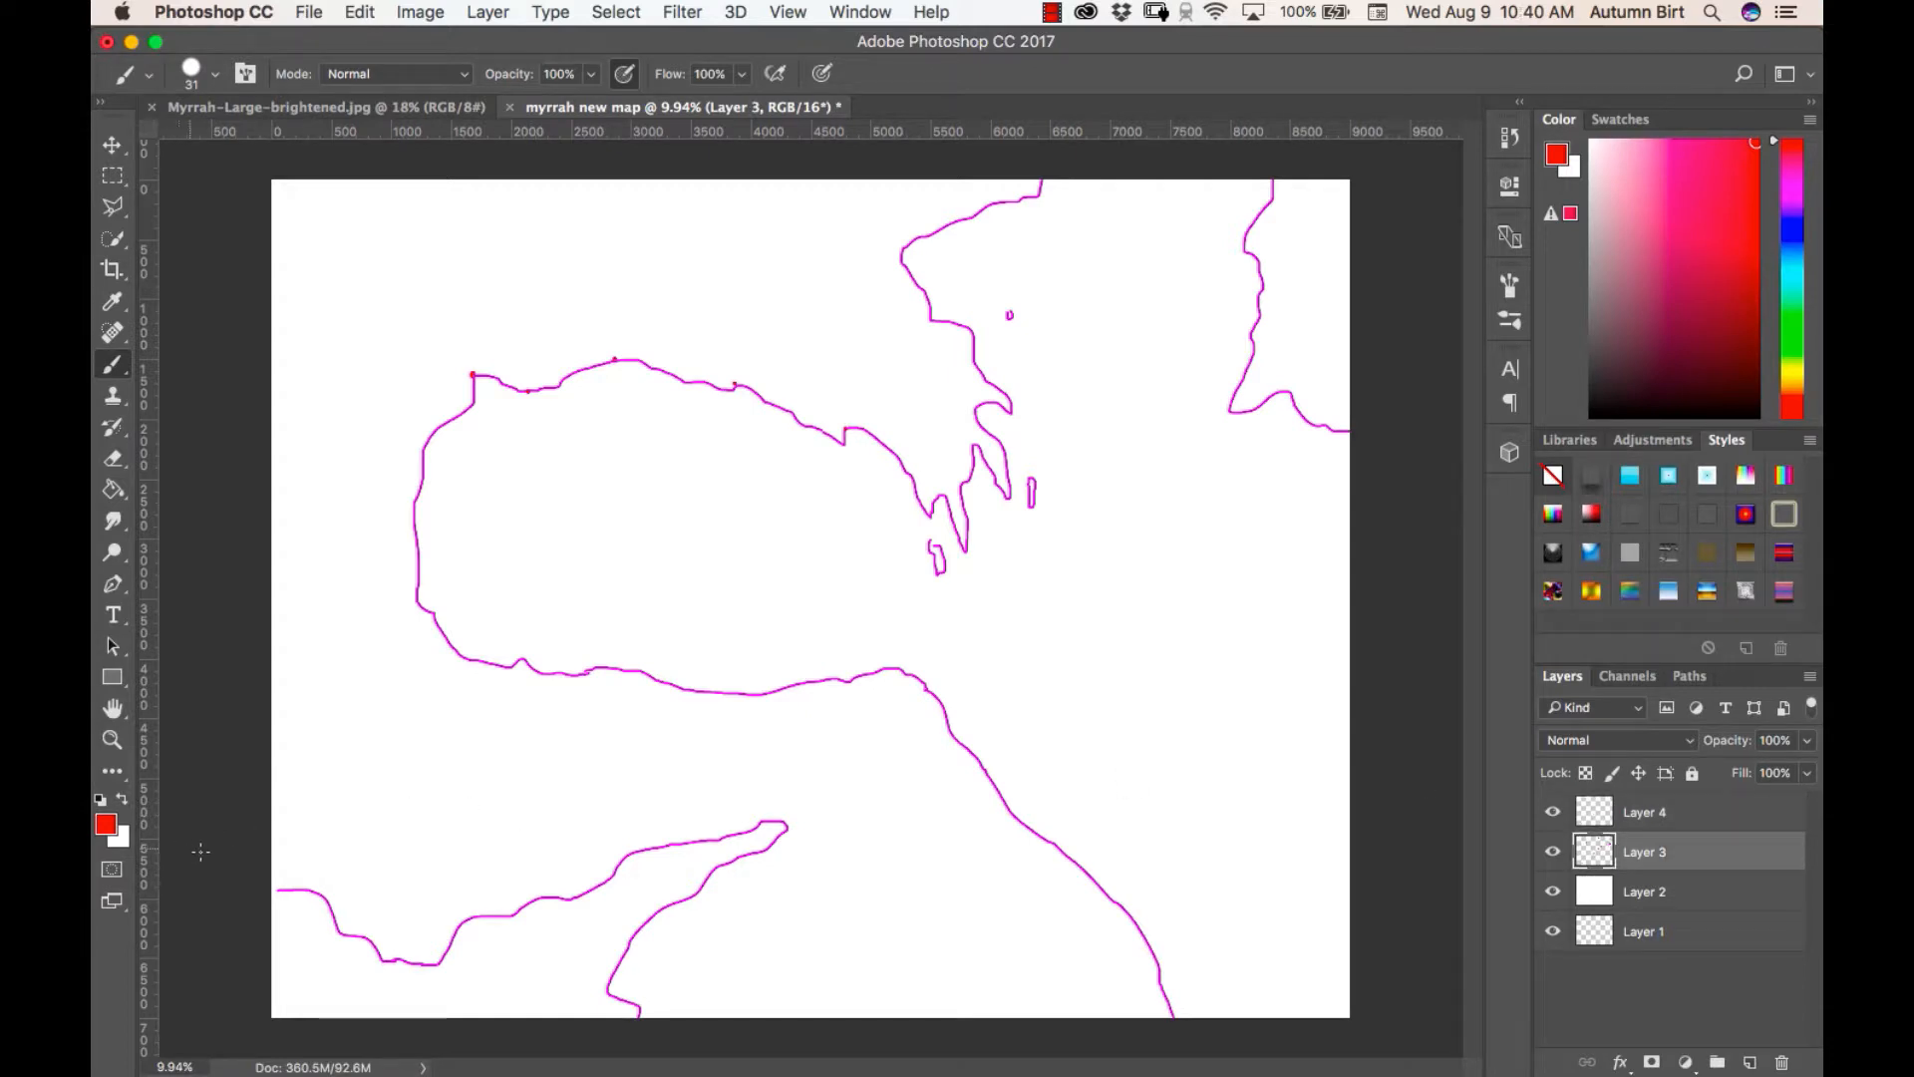
left_click(103, 825)
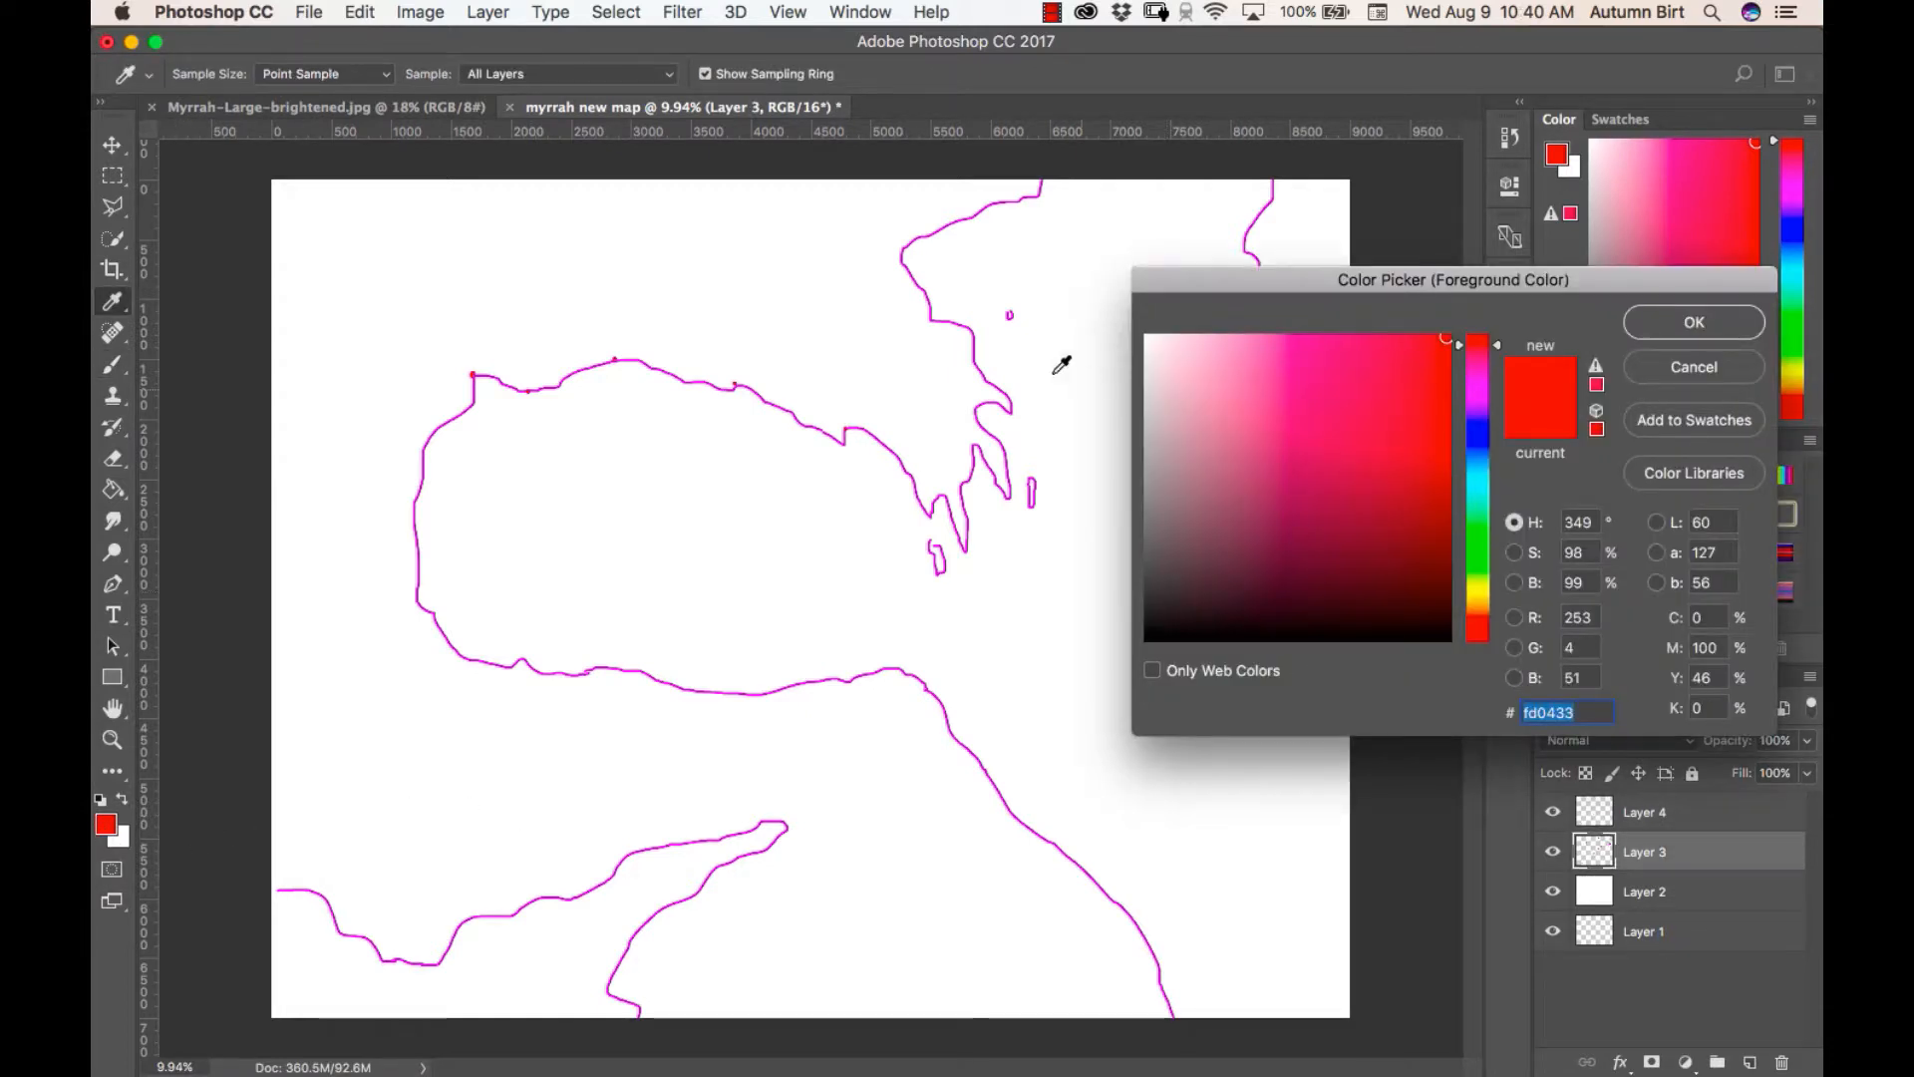
left_click(932, 314)
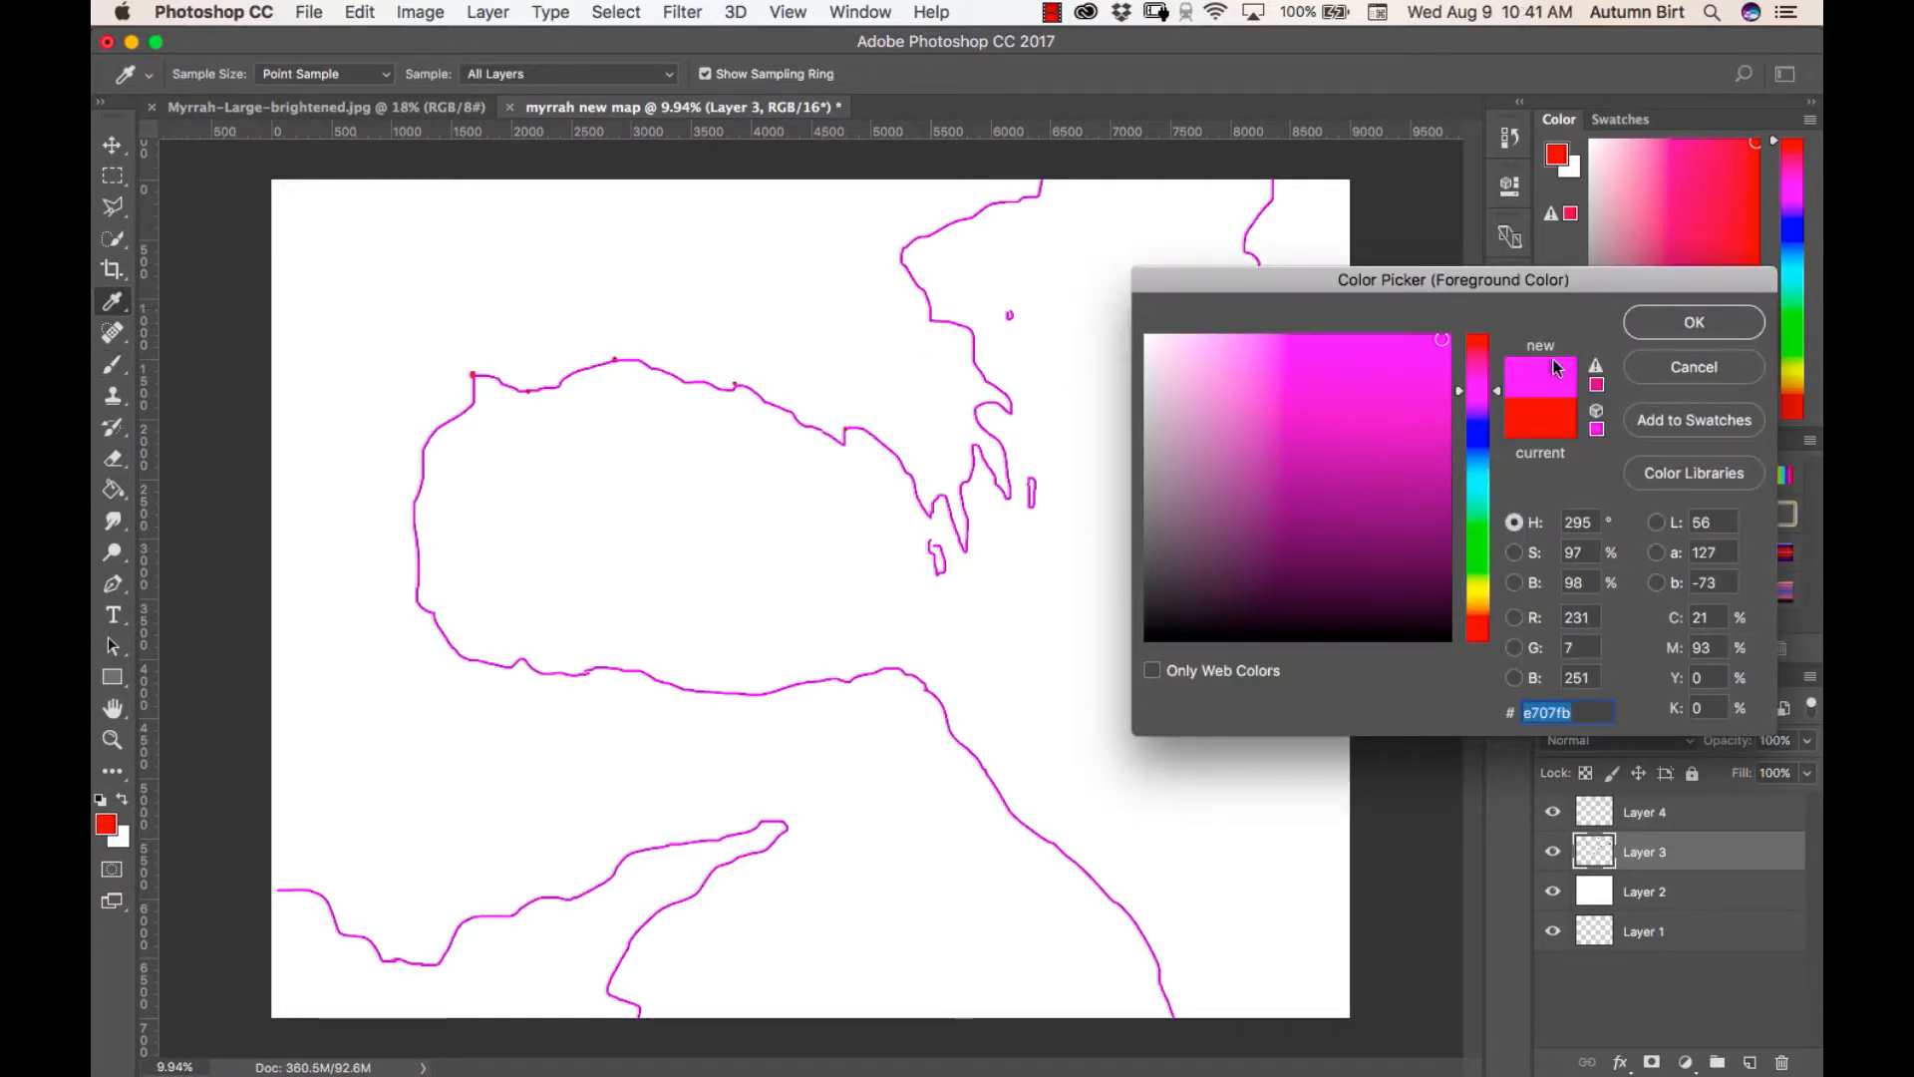
left_click(1665, 321)
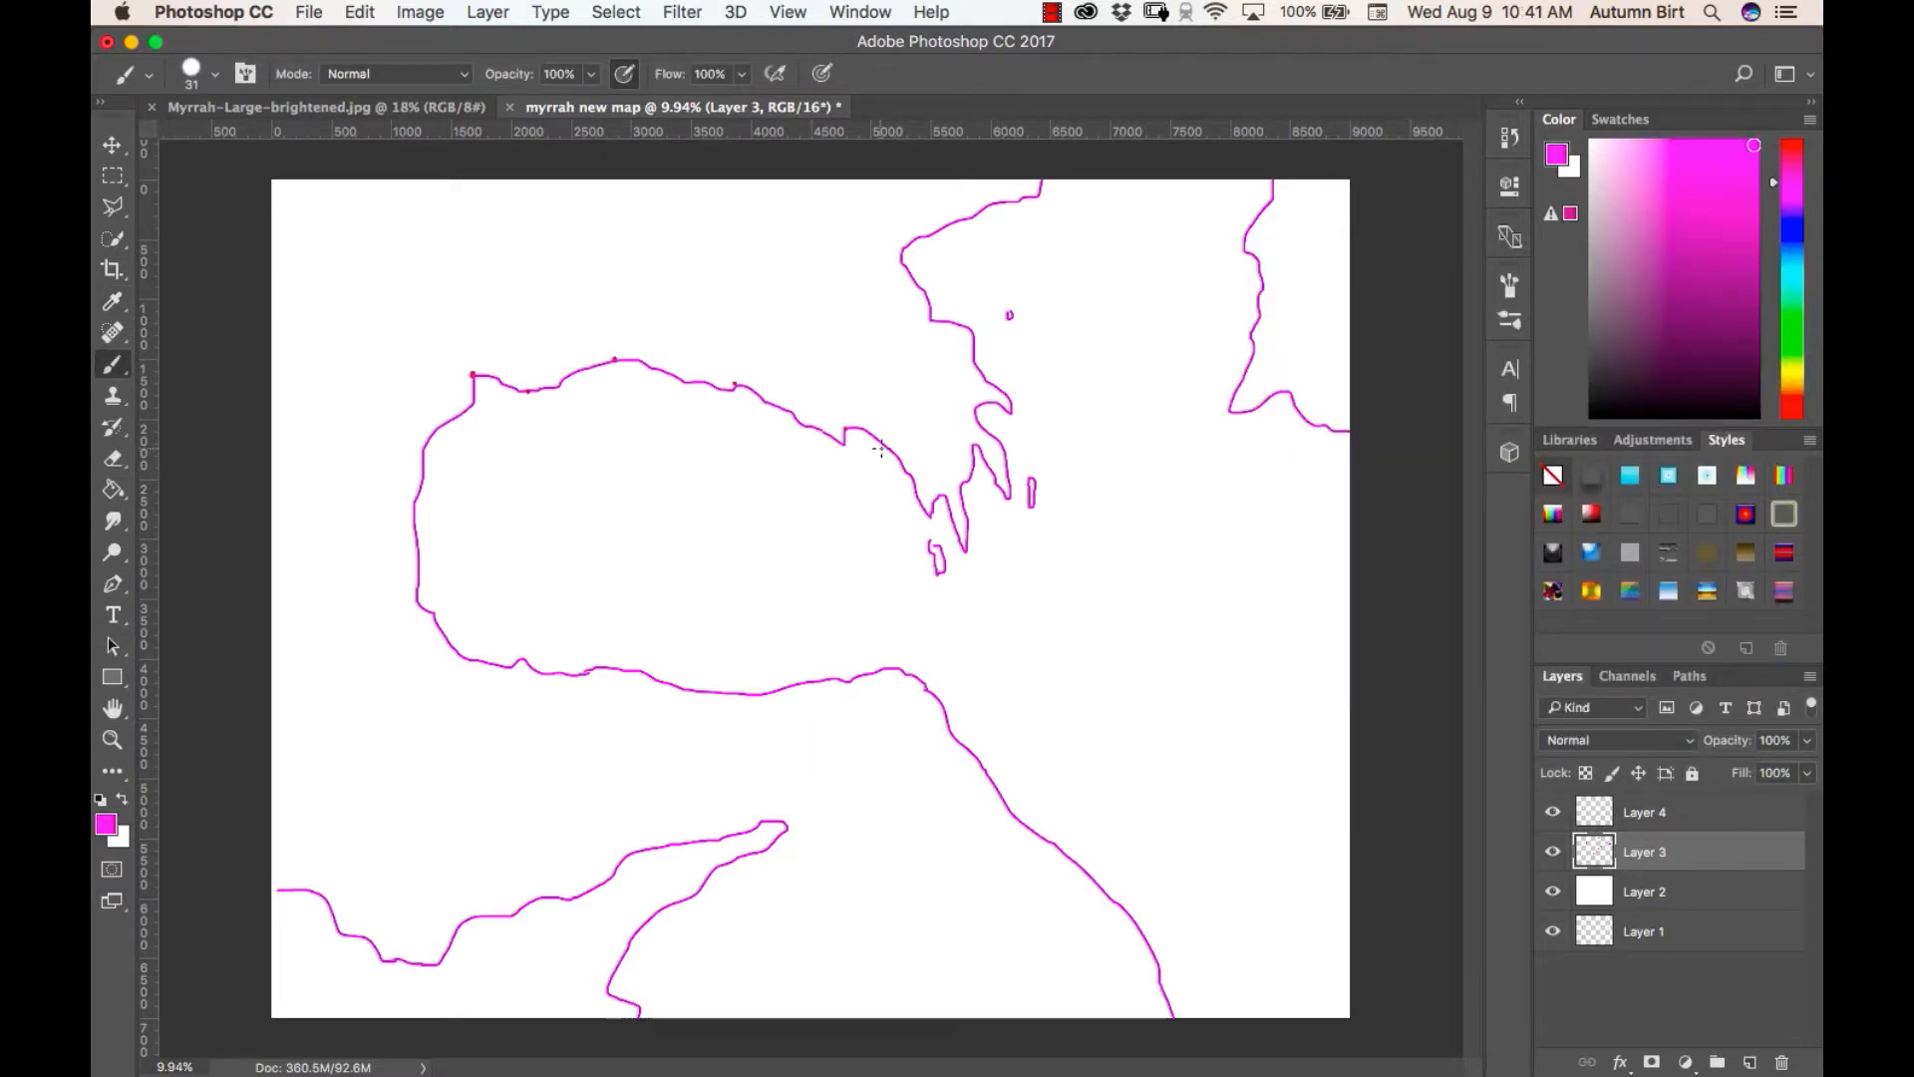
left_click_drag(892, 451, 897, 510)
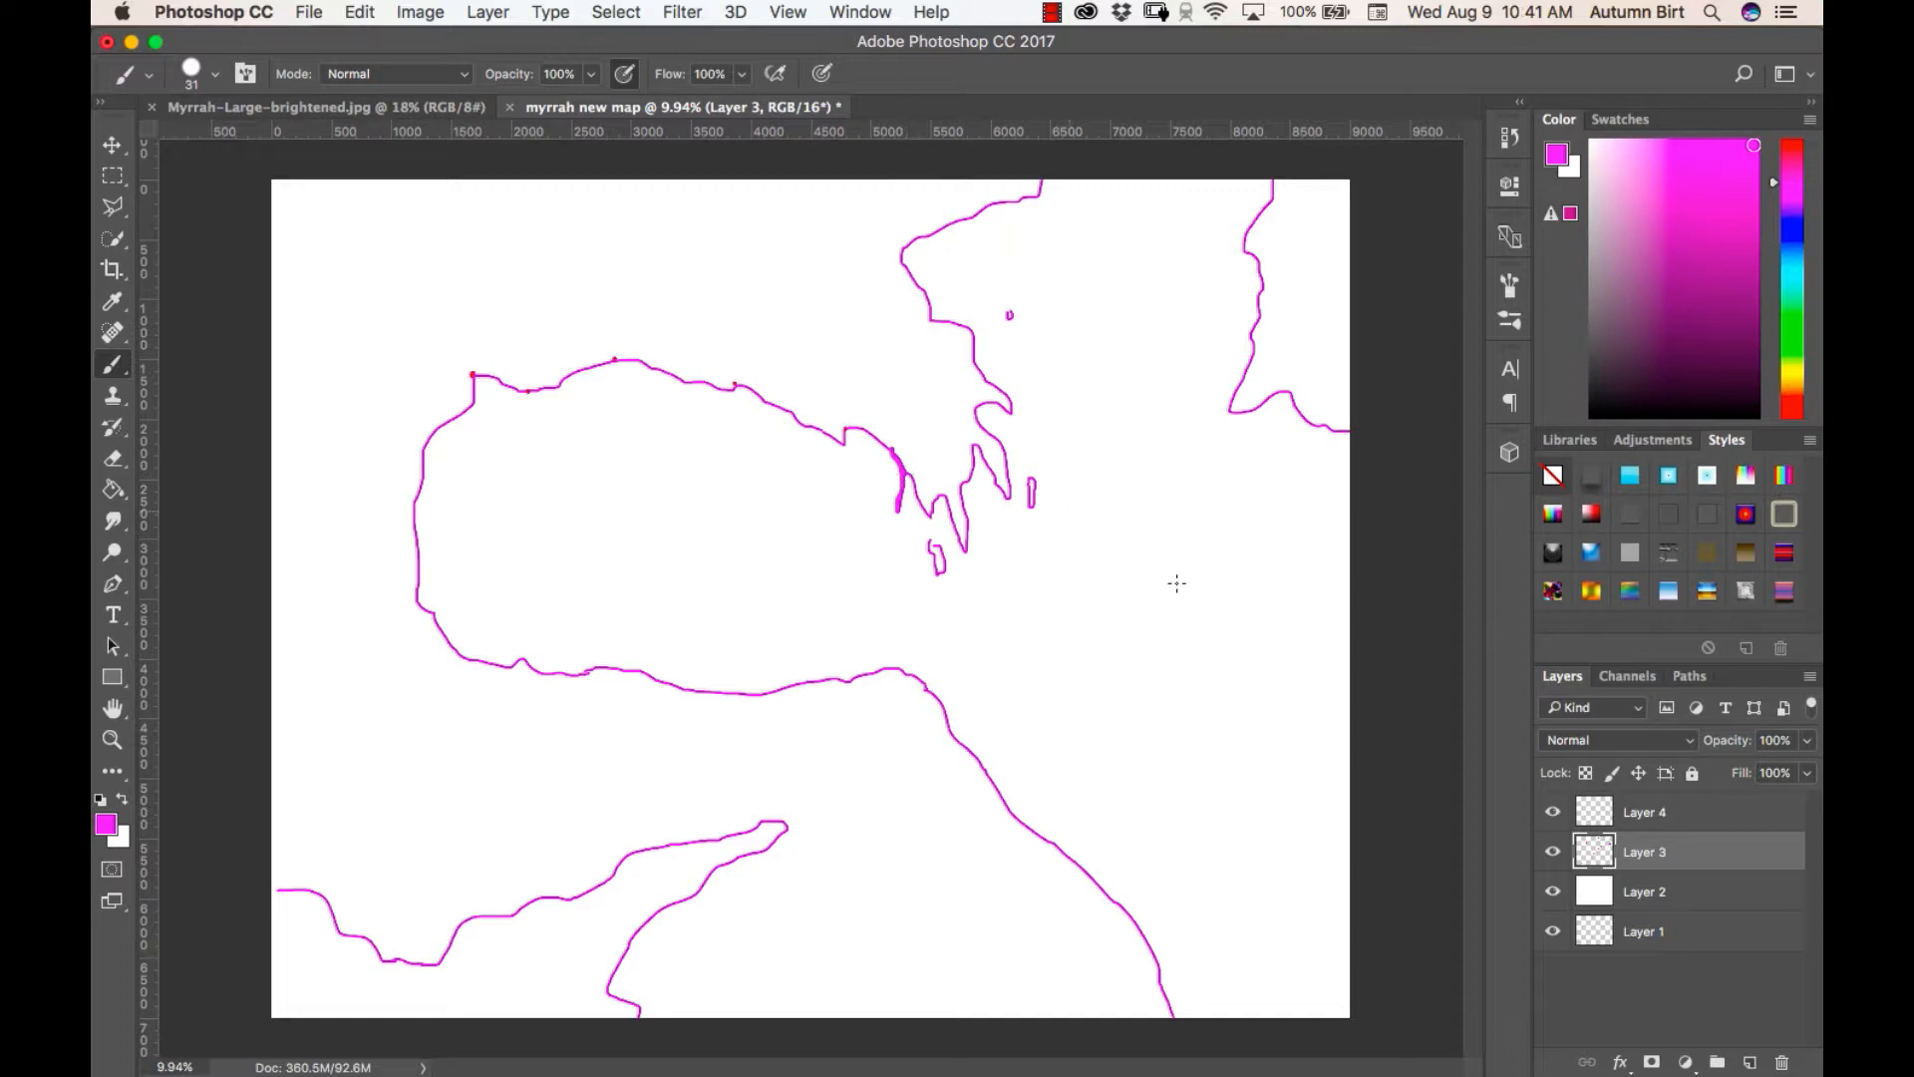
Make Layer 4 active and set the foreground colour to red fb0707
left_click(1659, 819)
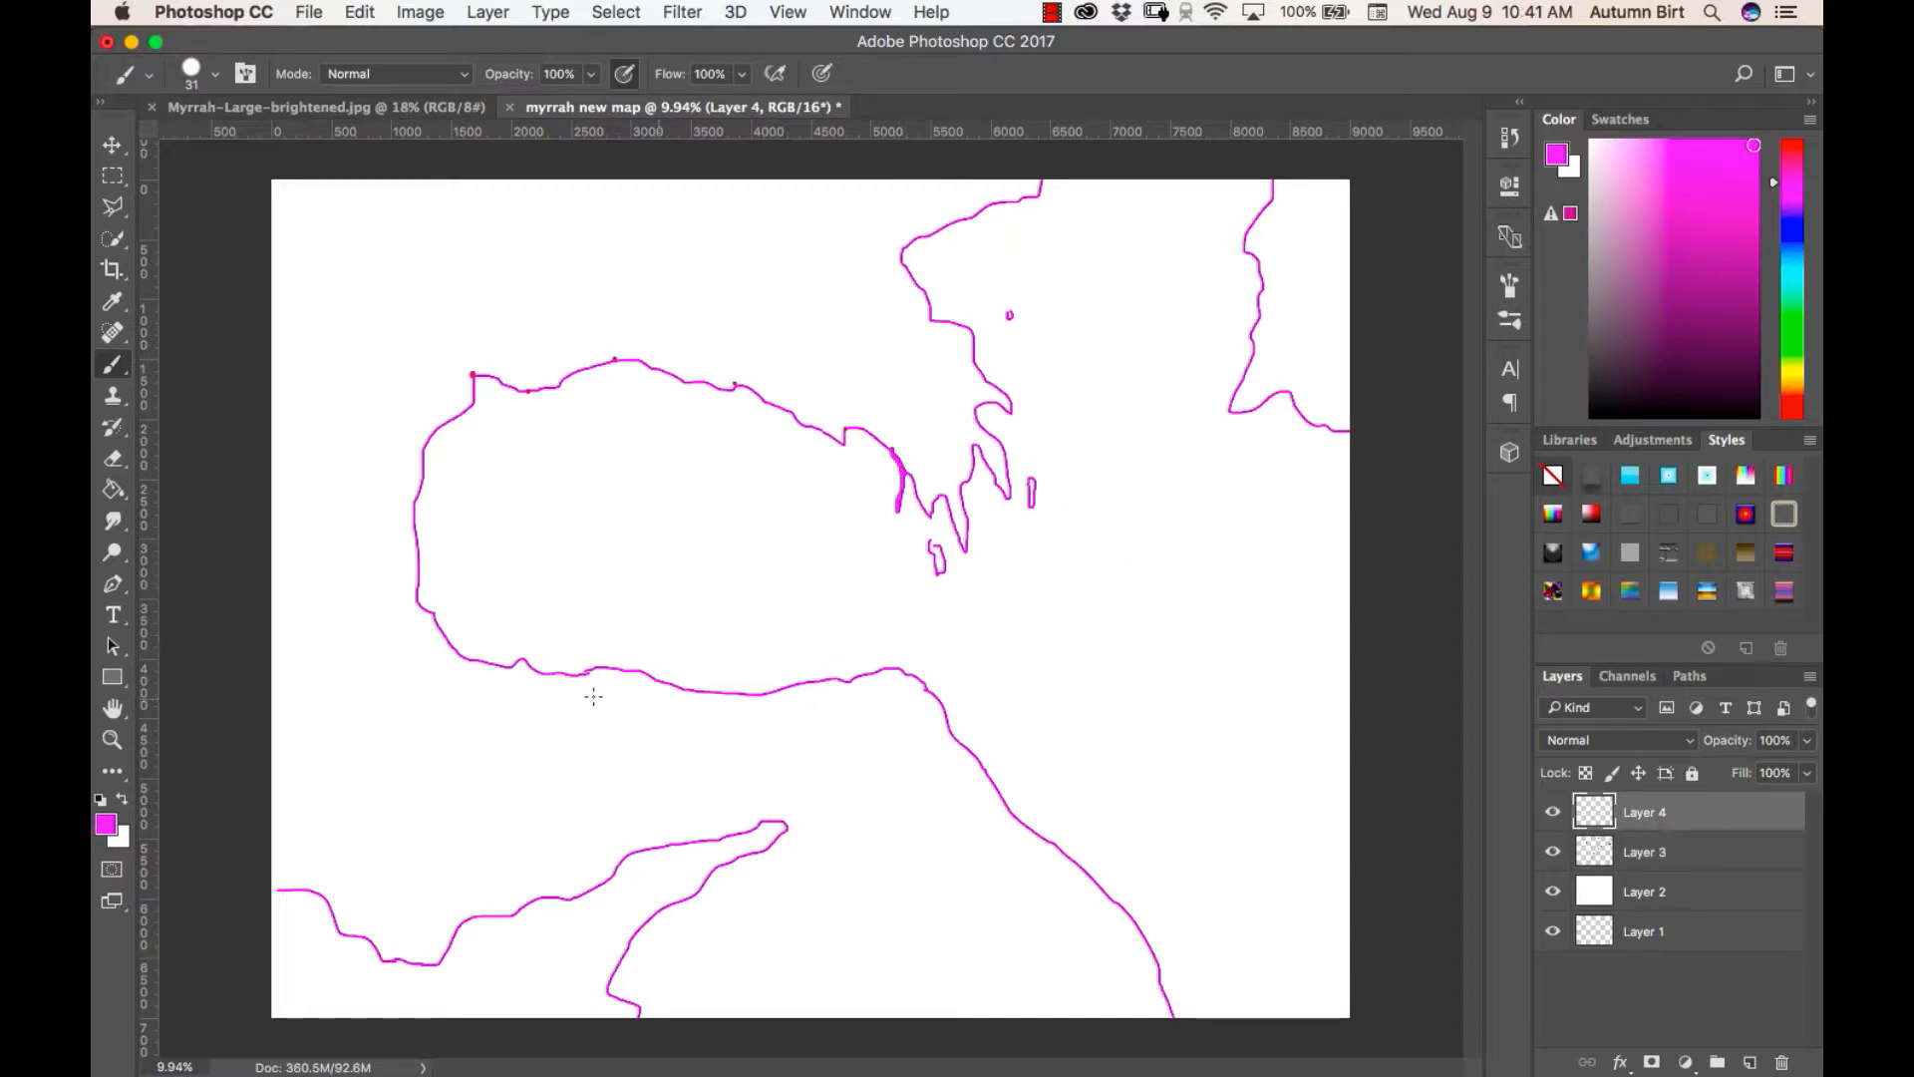
left_click(106, 824)
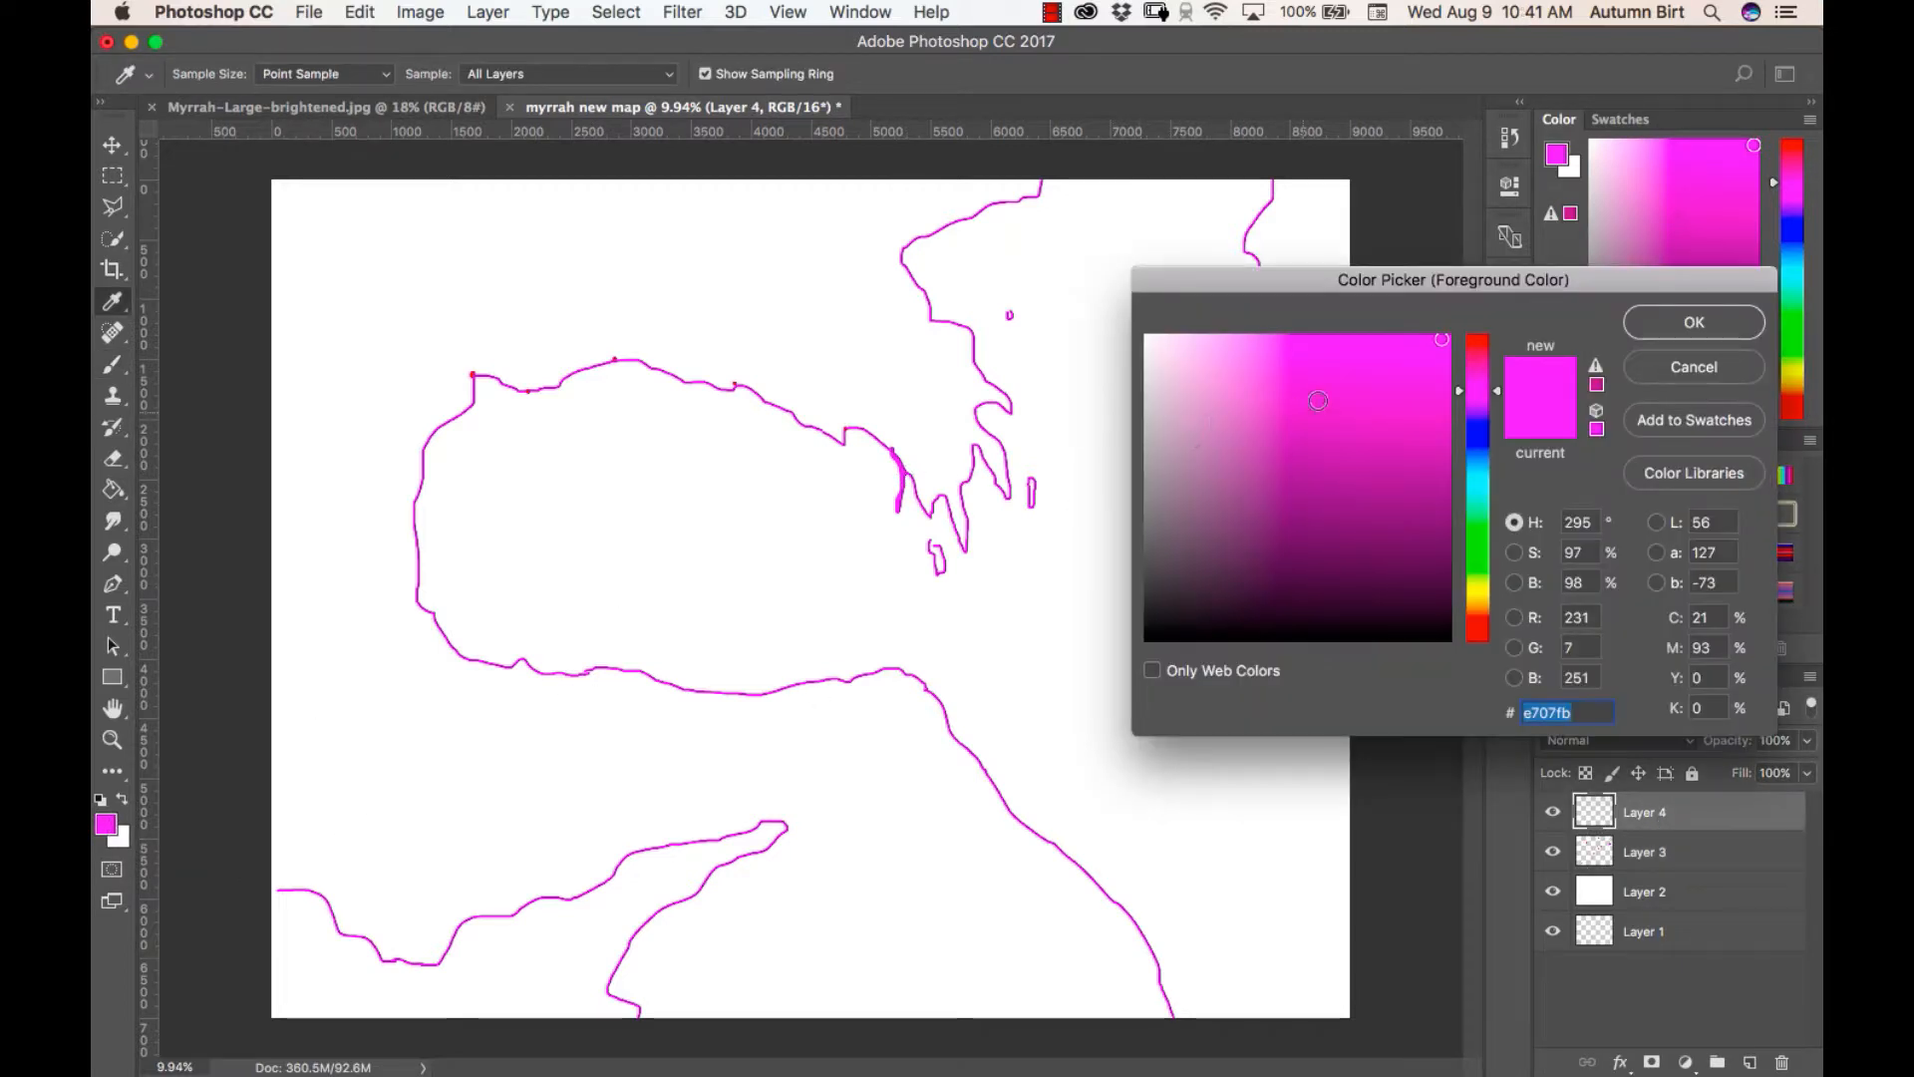
left_click_drag(1479, 354, 1481, 336)
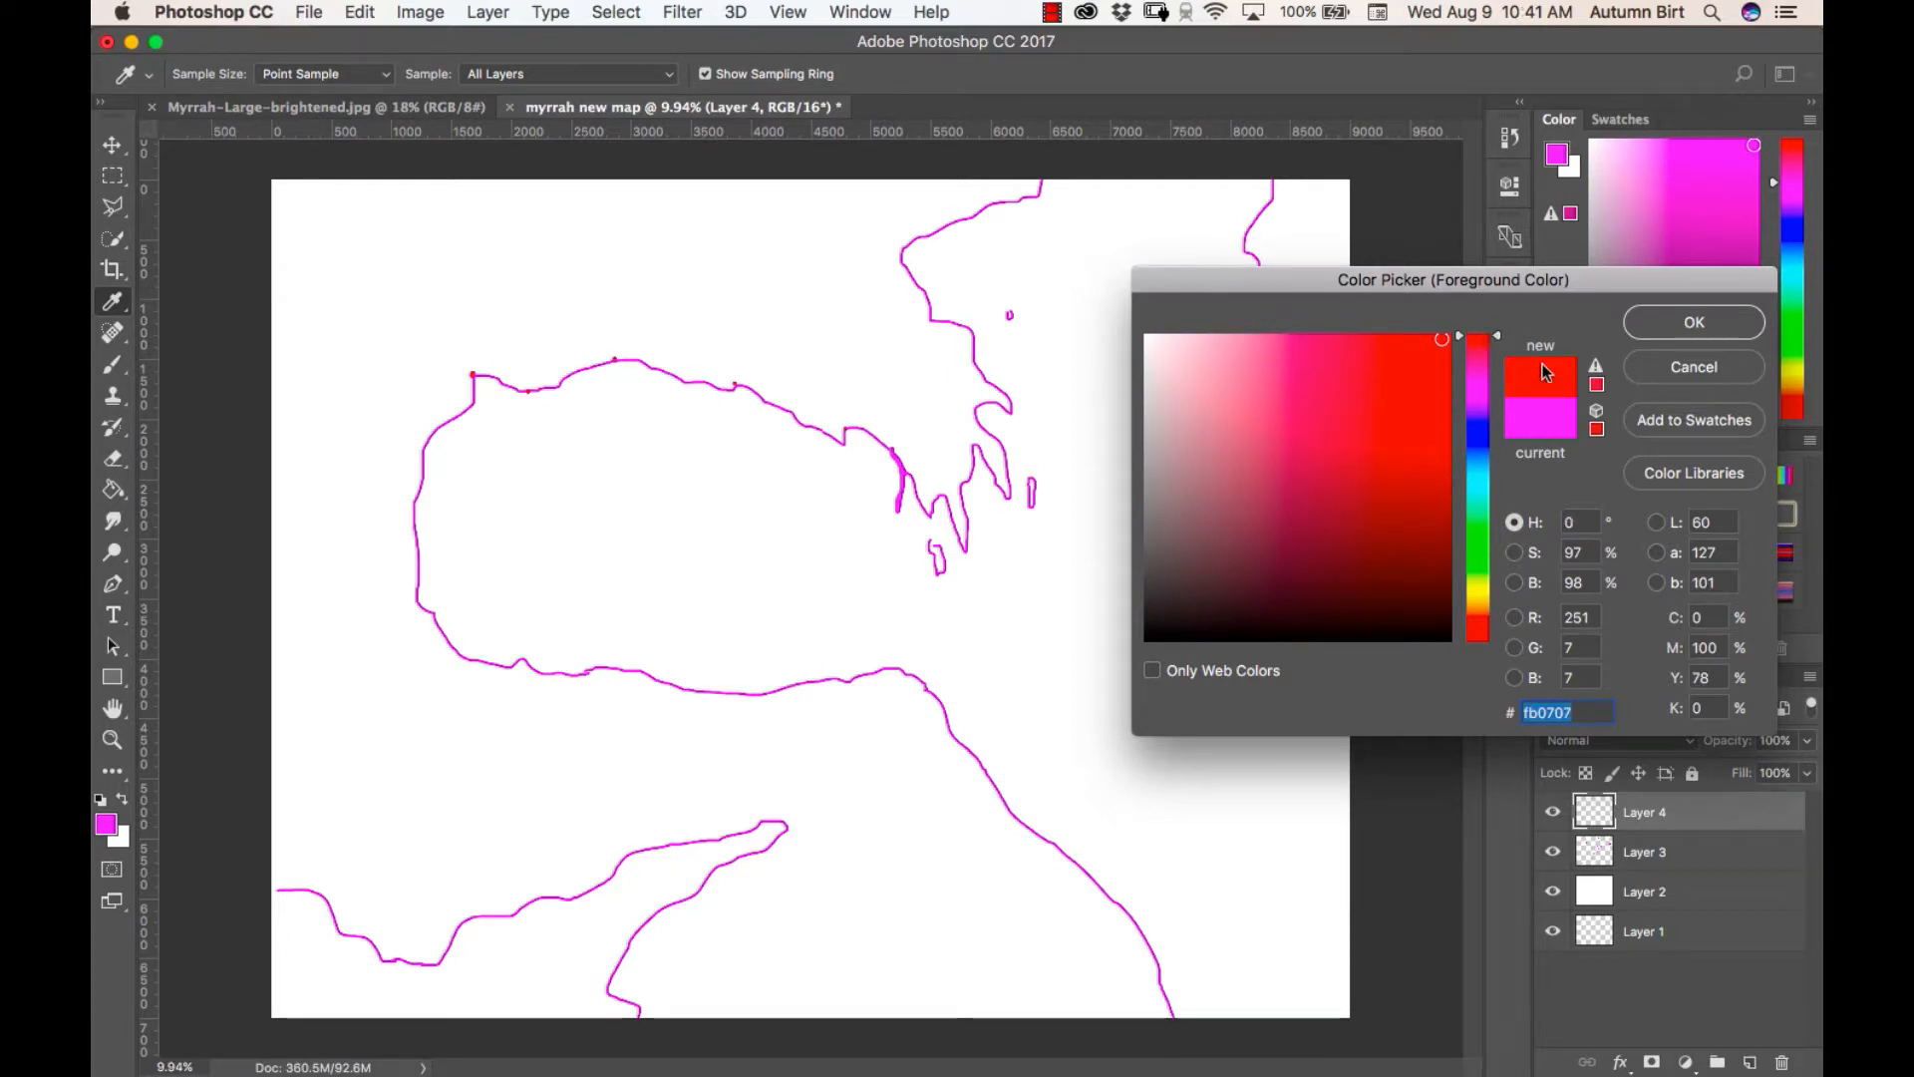
left_click(1689, 321)
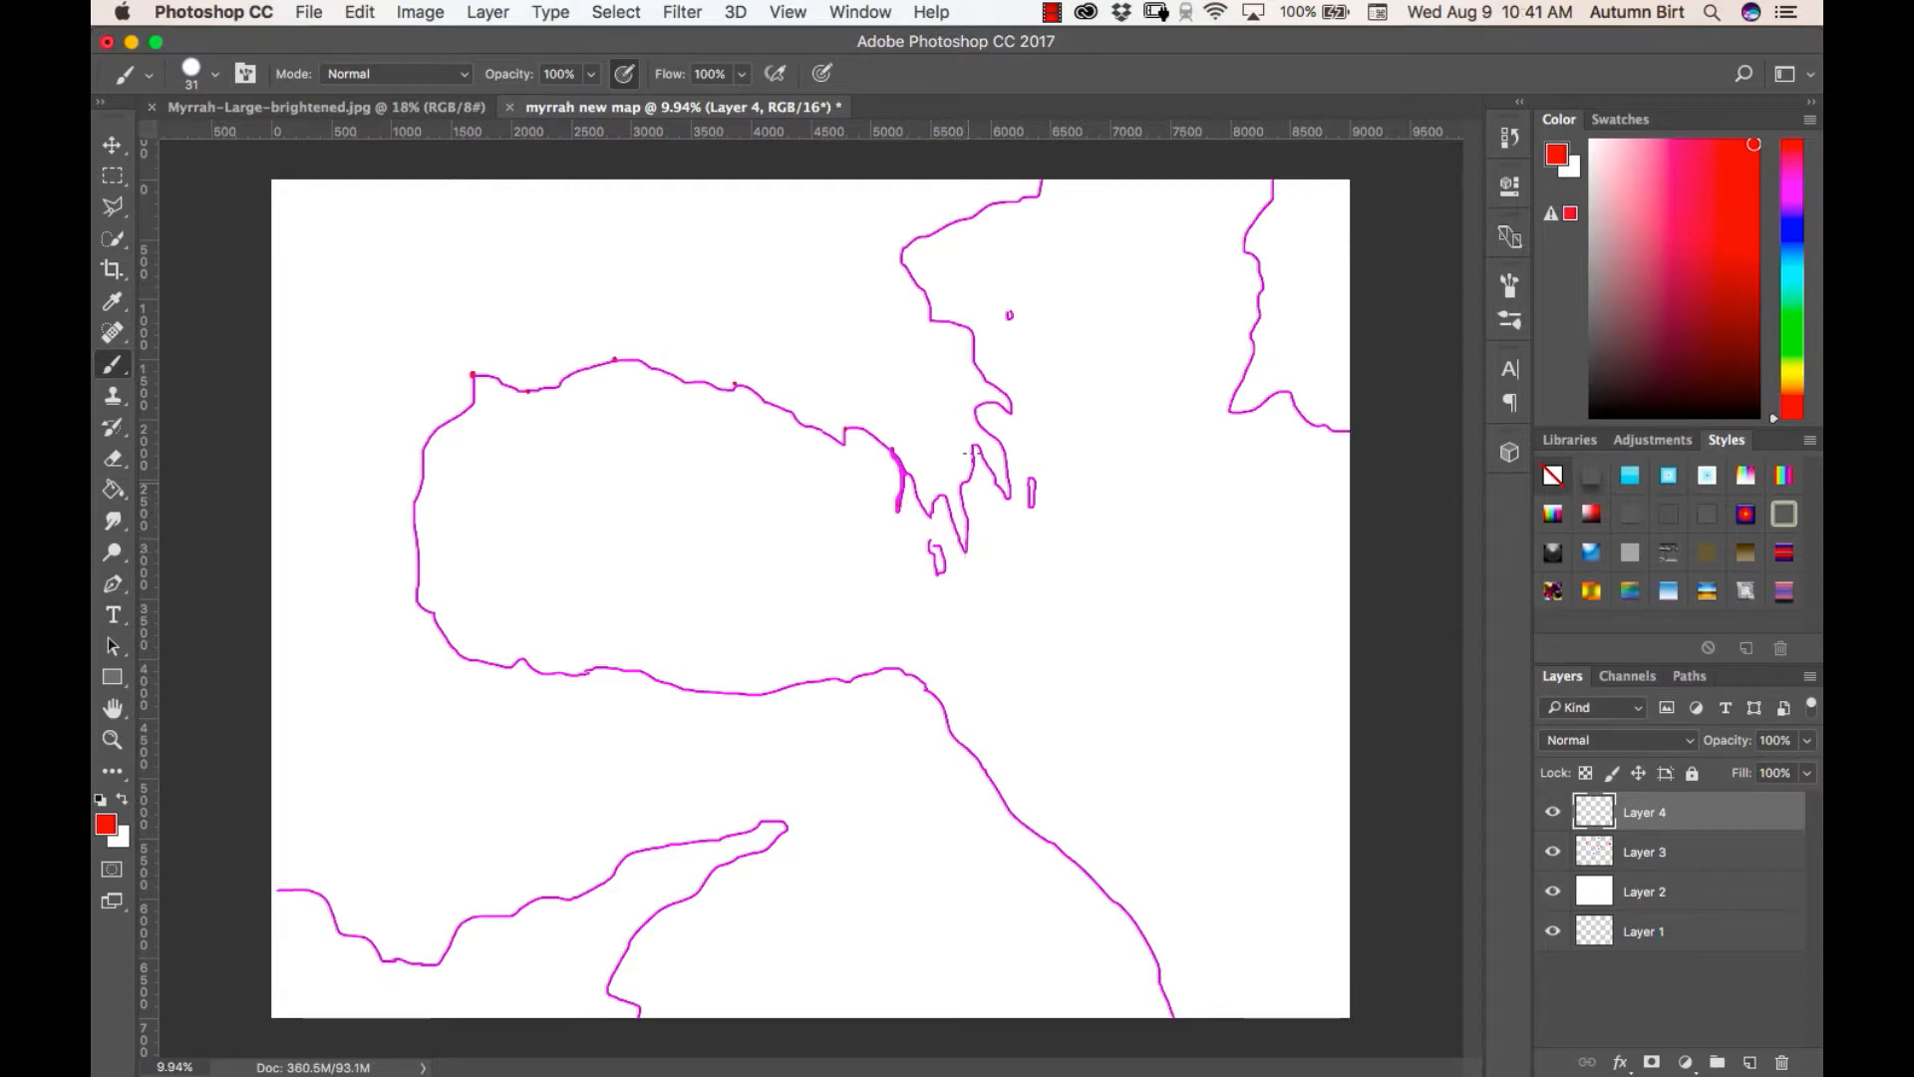
Place red location dots along the northern landmass, the southeastern coast, the southwestern bay's northern shore and the inner sea's western shore
left_click(895, 258)
left_click(904, 239)
left_click(1027, 195)
left_click(951, 490)
left_click(789, 826)
left_click(632, 844)
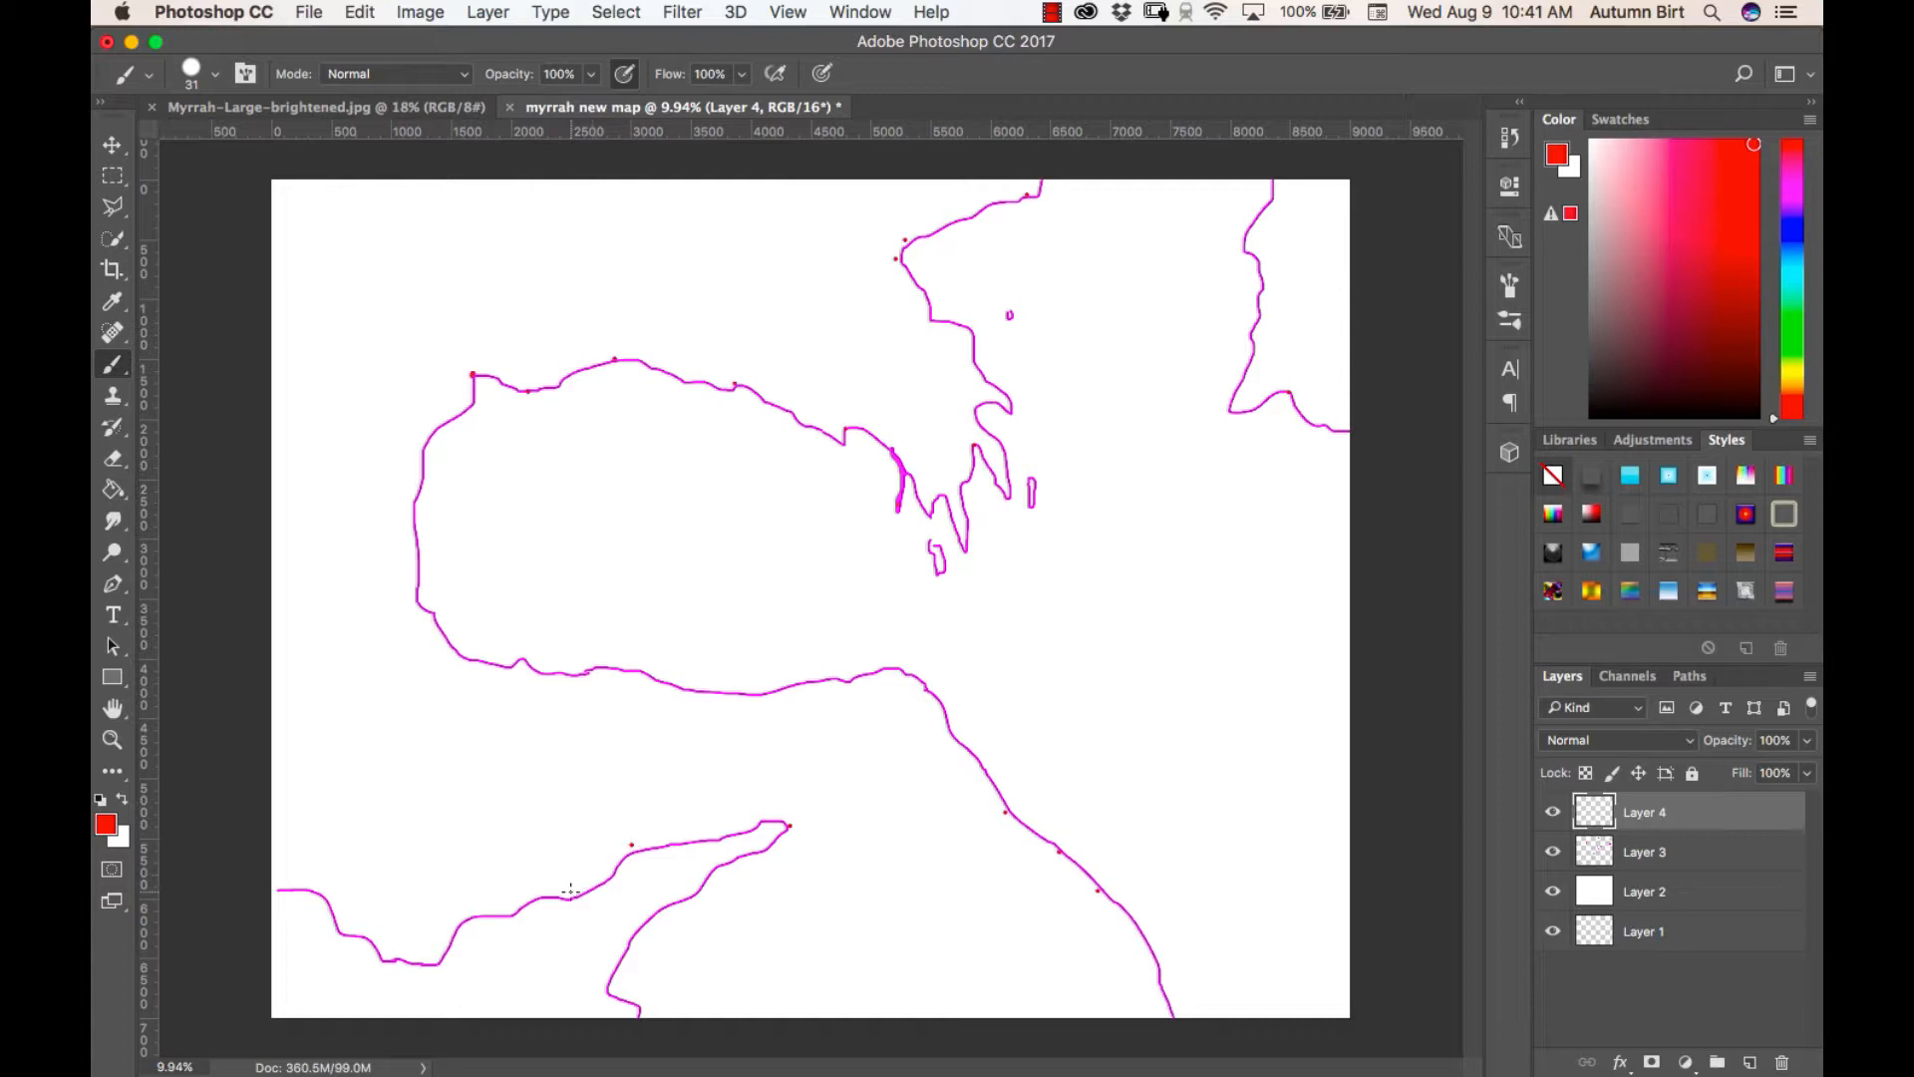
left_click(519, 899)
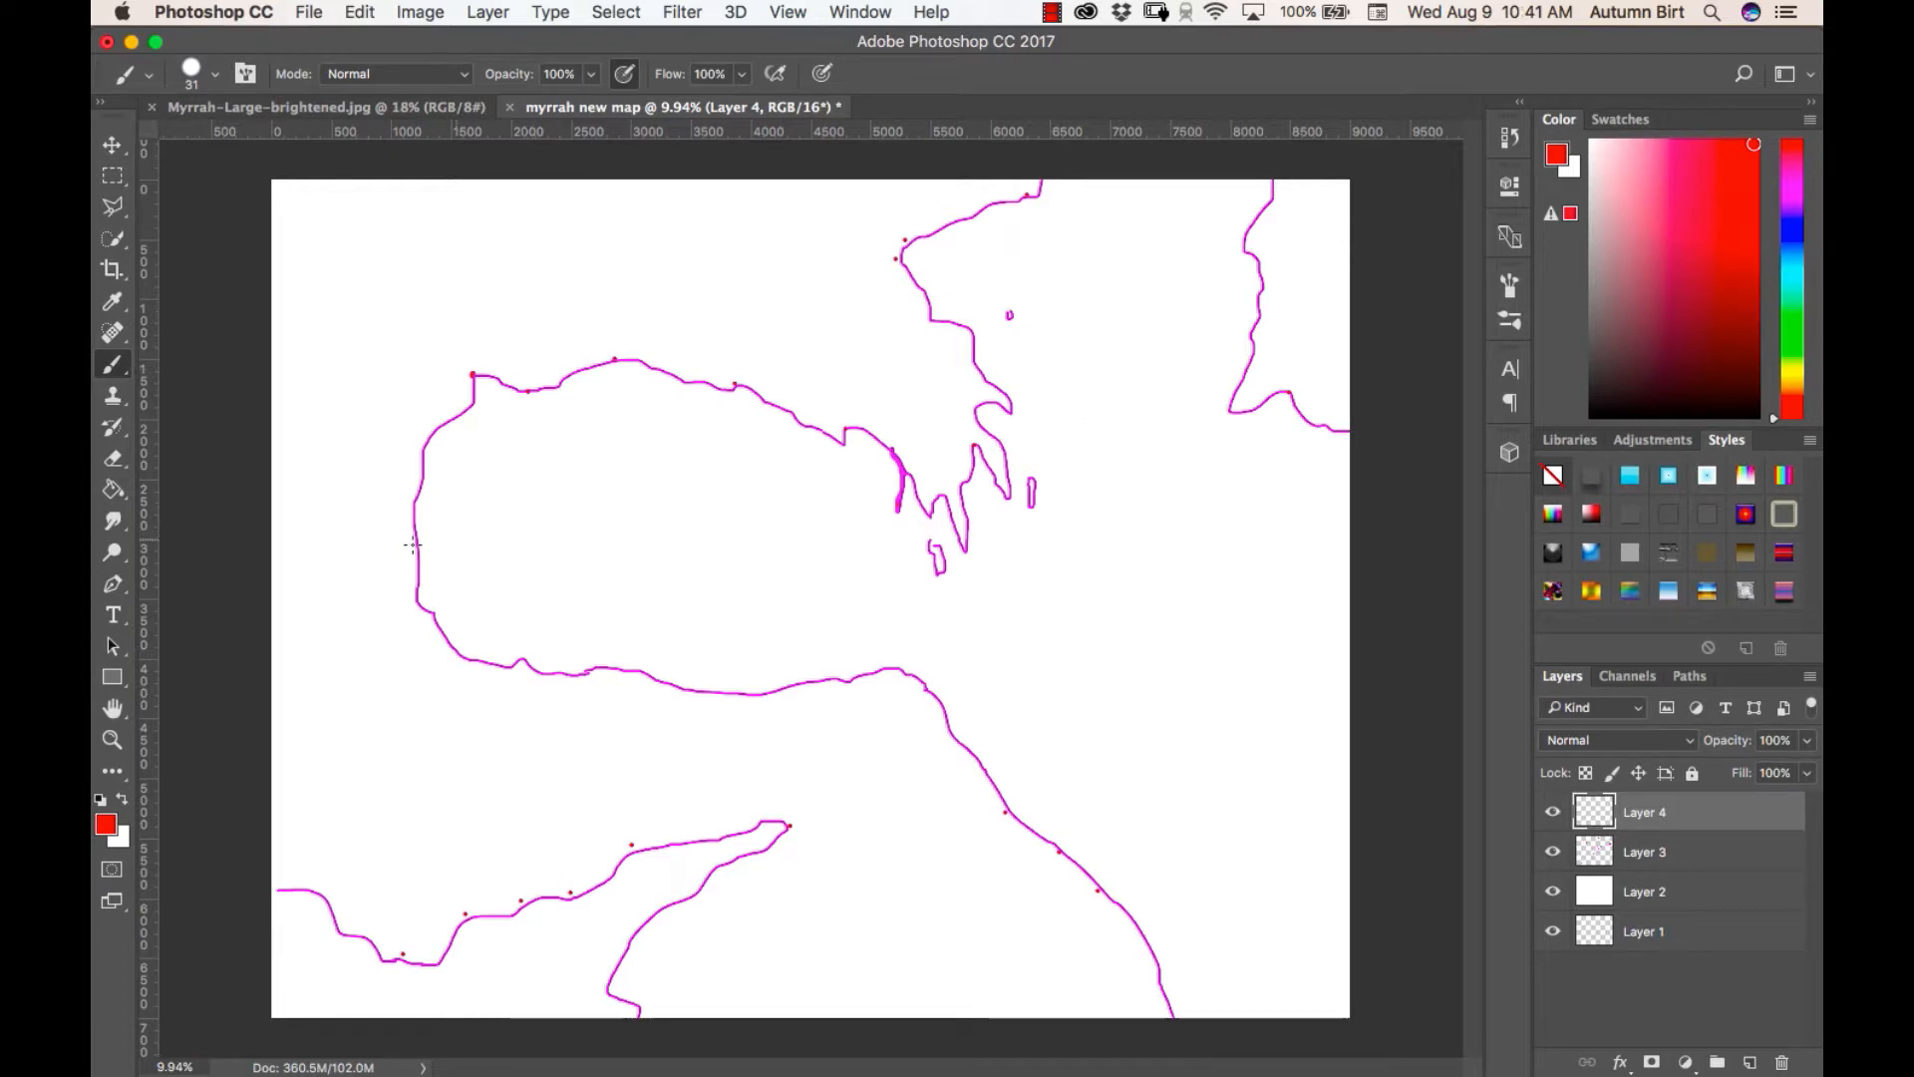
left_click(401, 502)
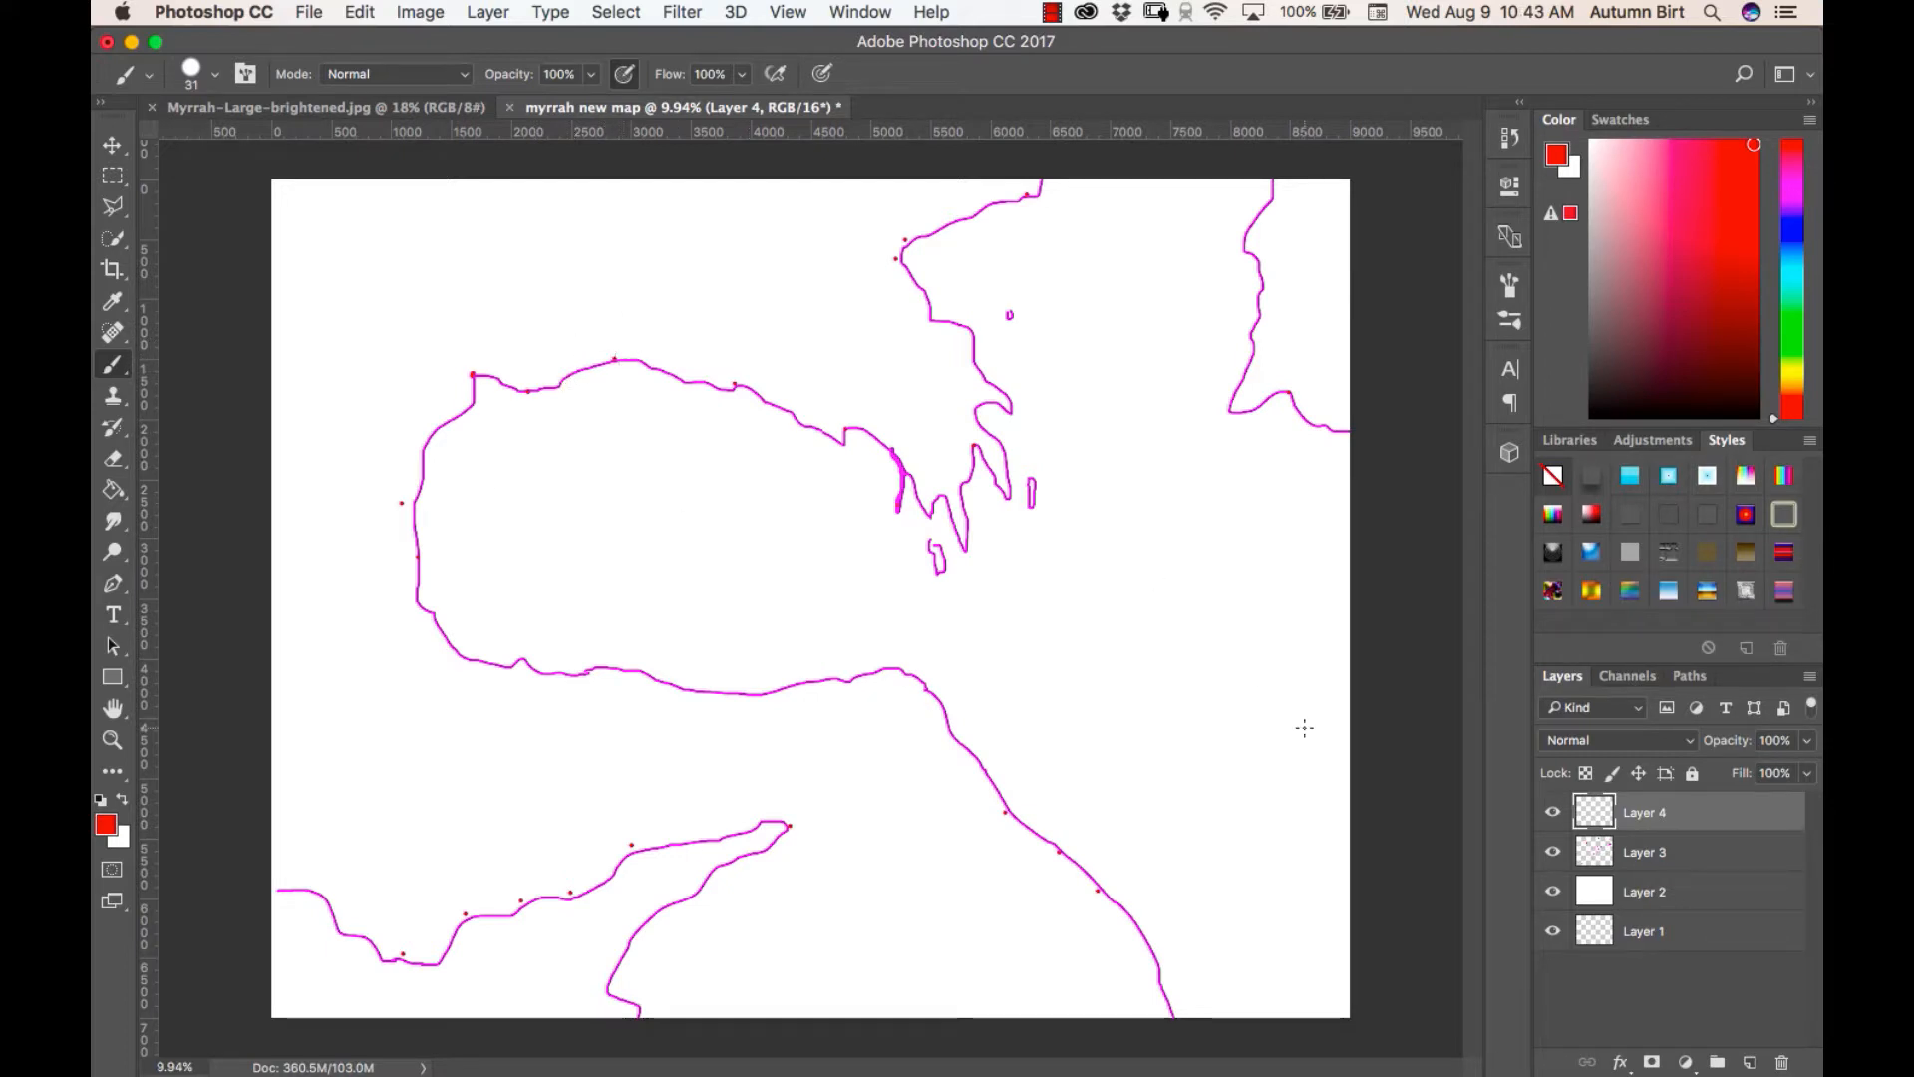
Switch to Layer 3 and try to sample the coastline's magenta as the foreground colour
left_click(1653, 853)
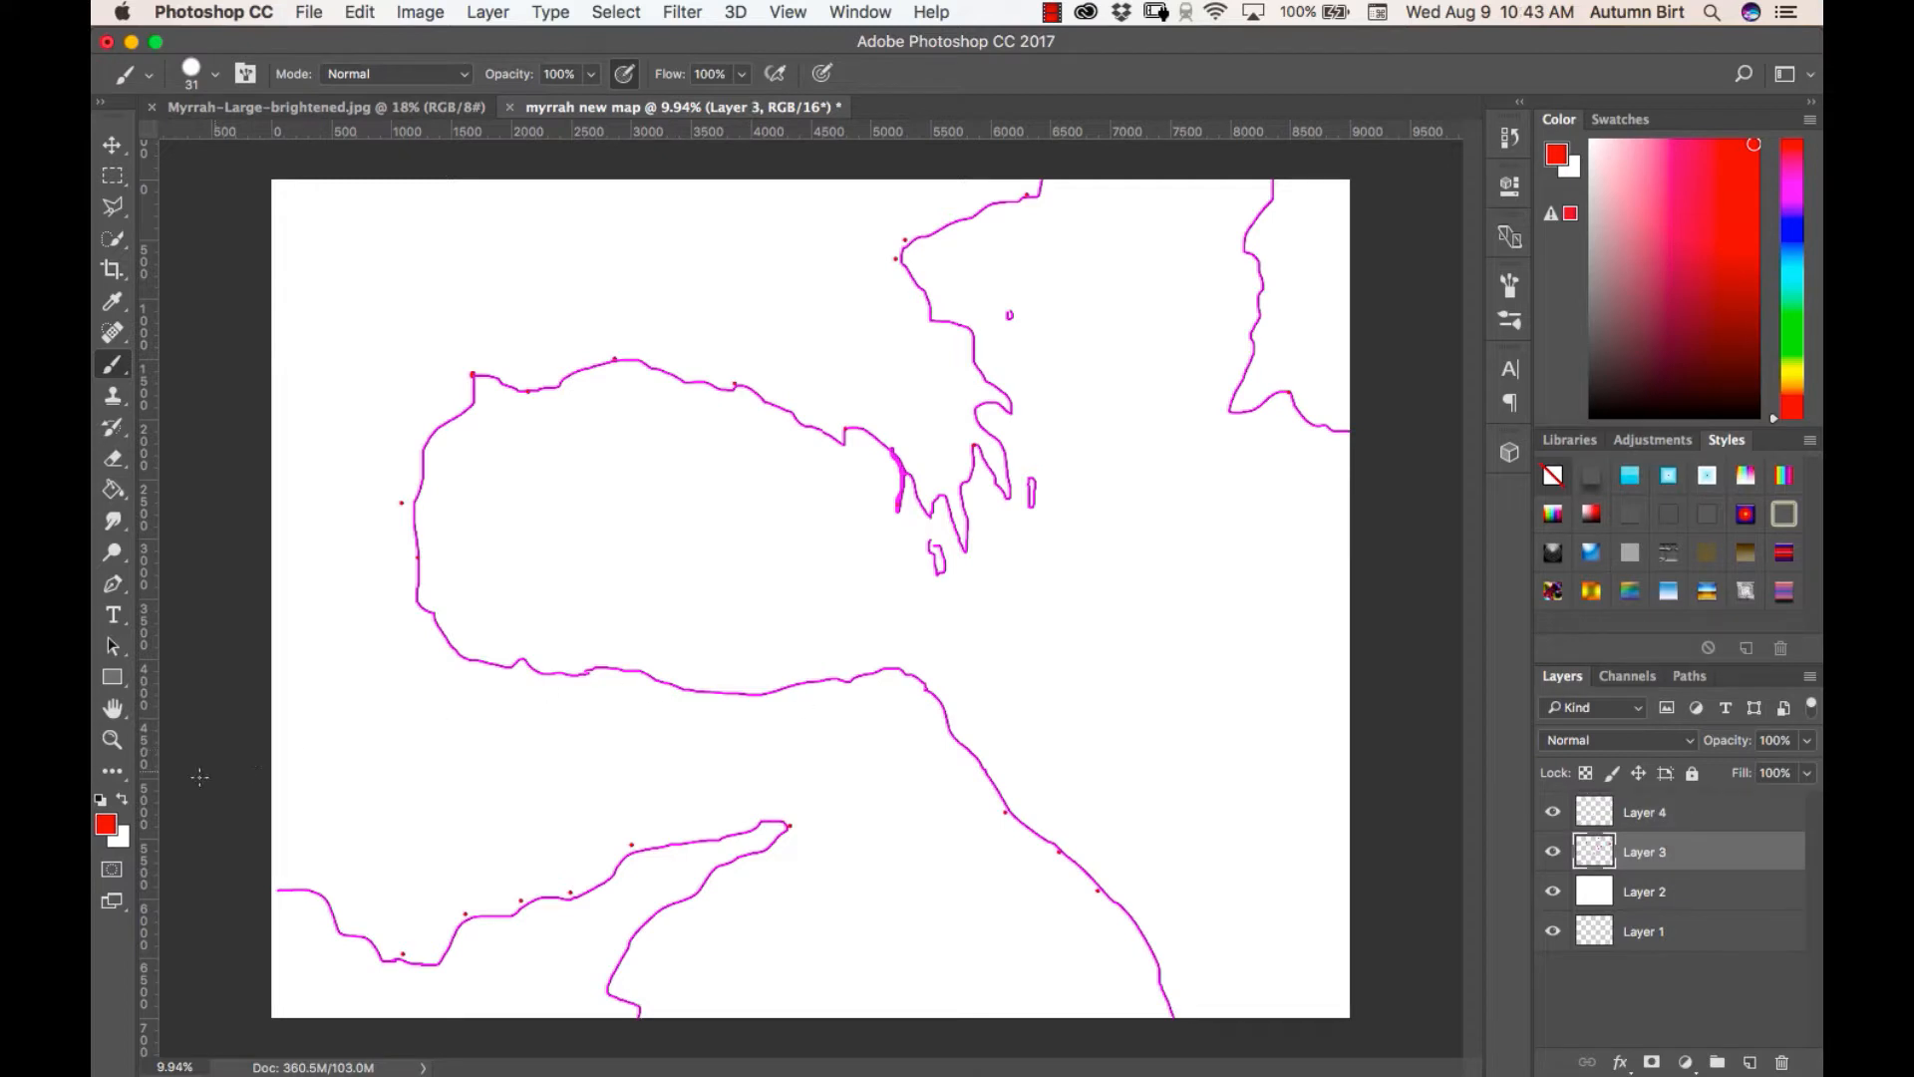
left_click(106, 824)
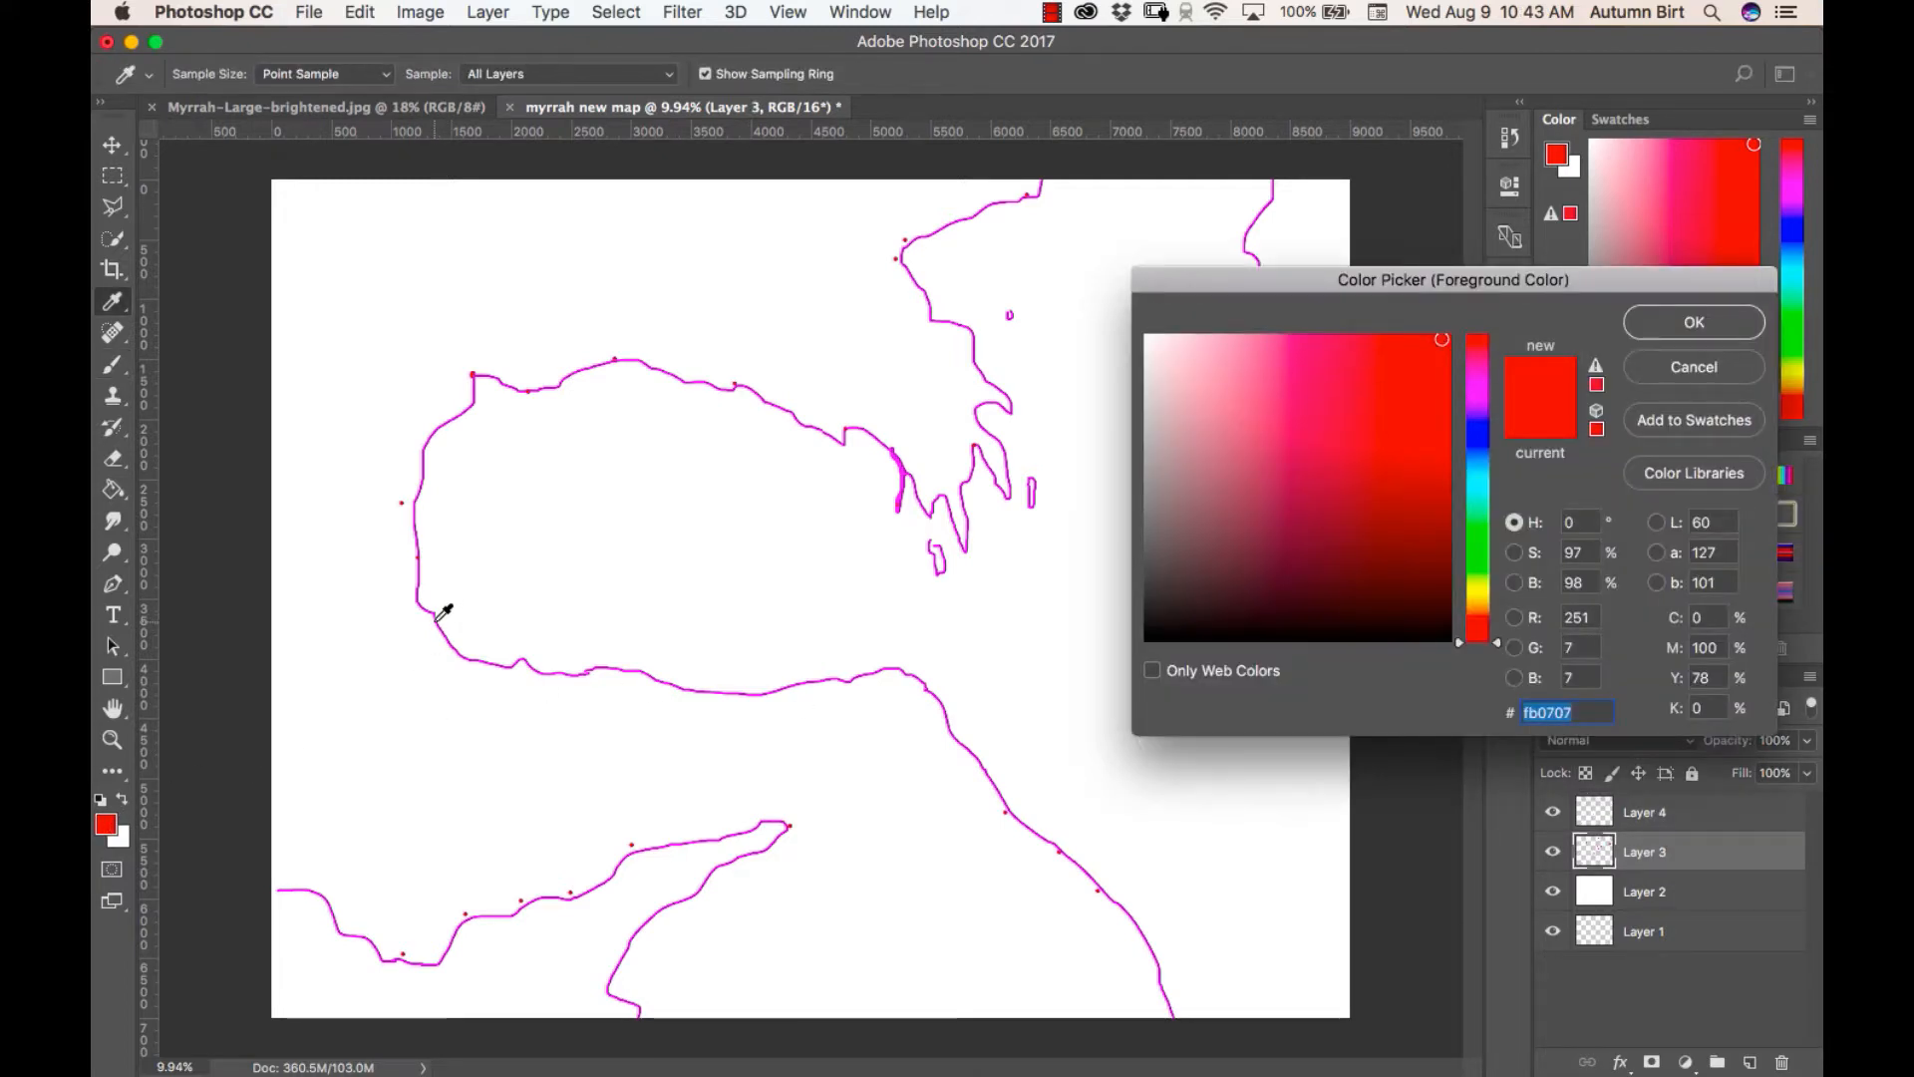
left_click(438, 618)
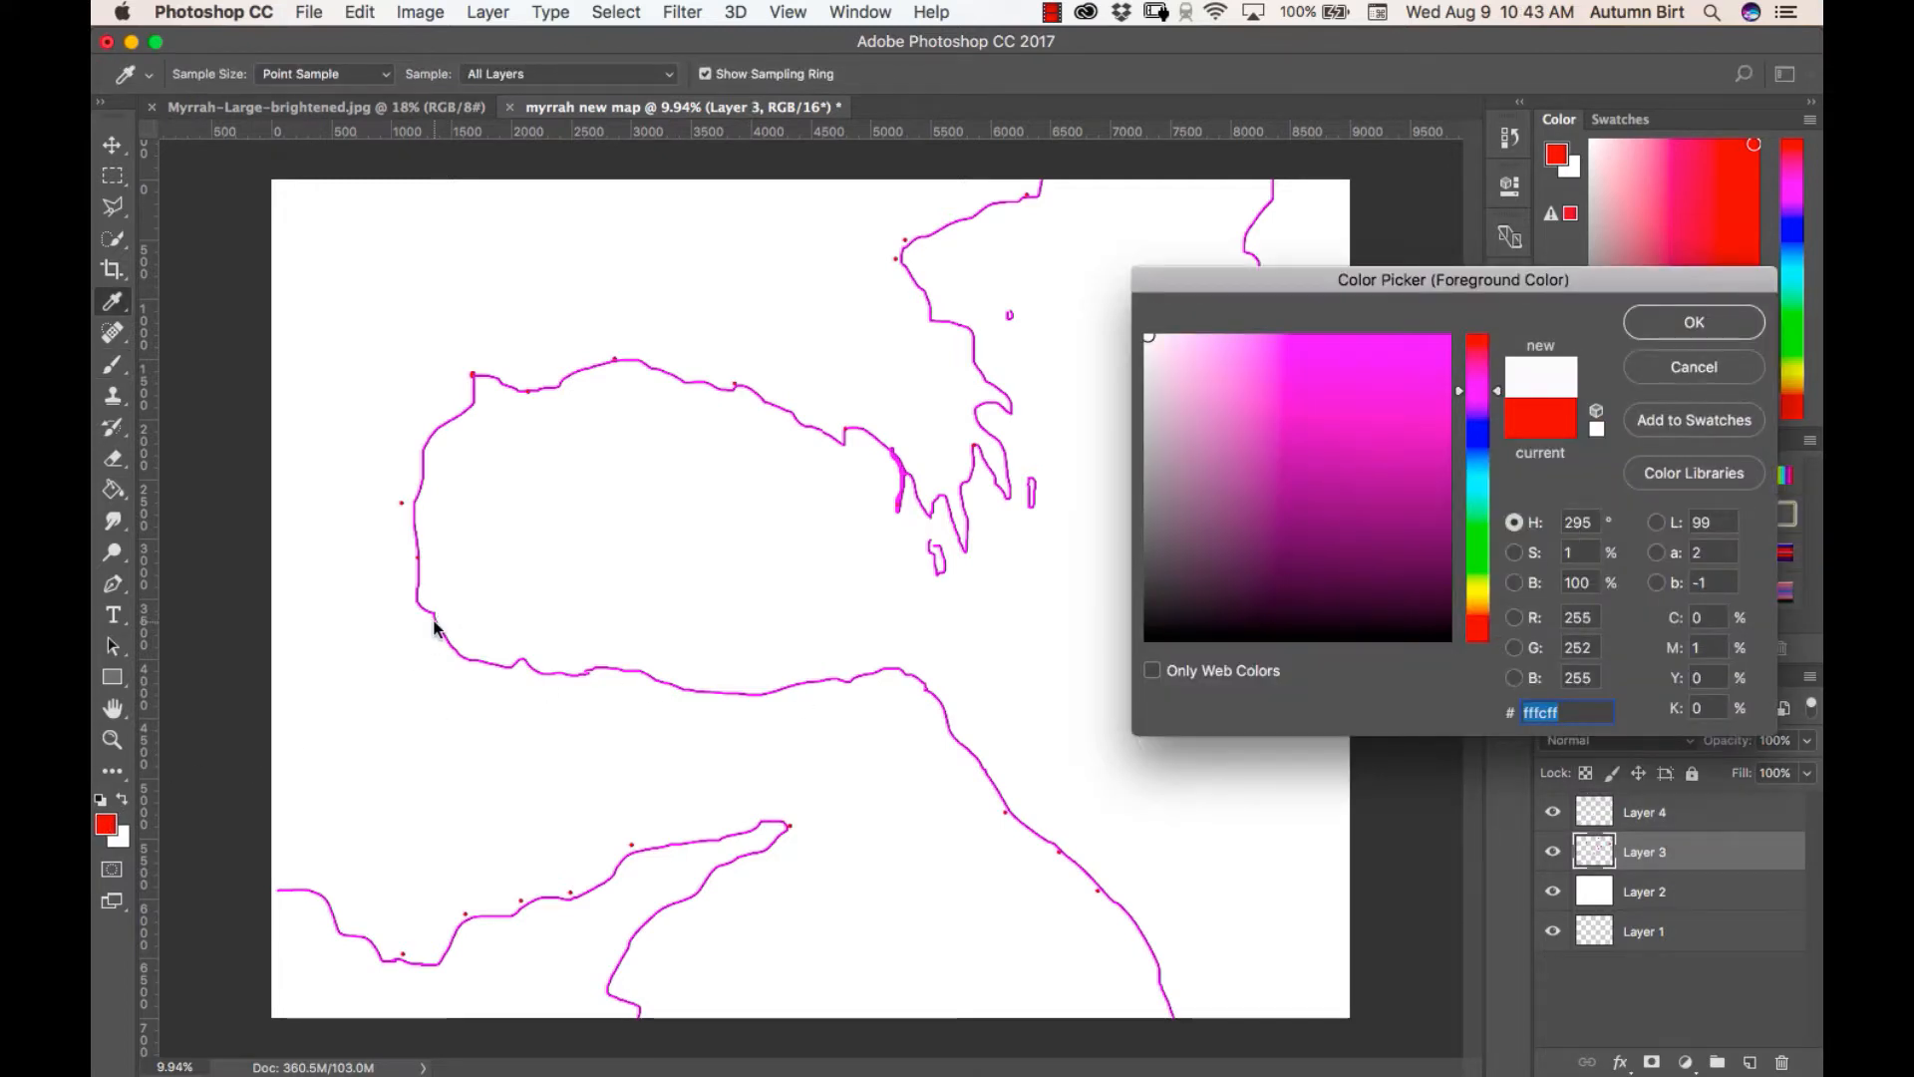
left_click(1685, 321)
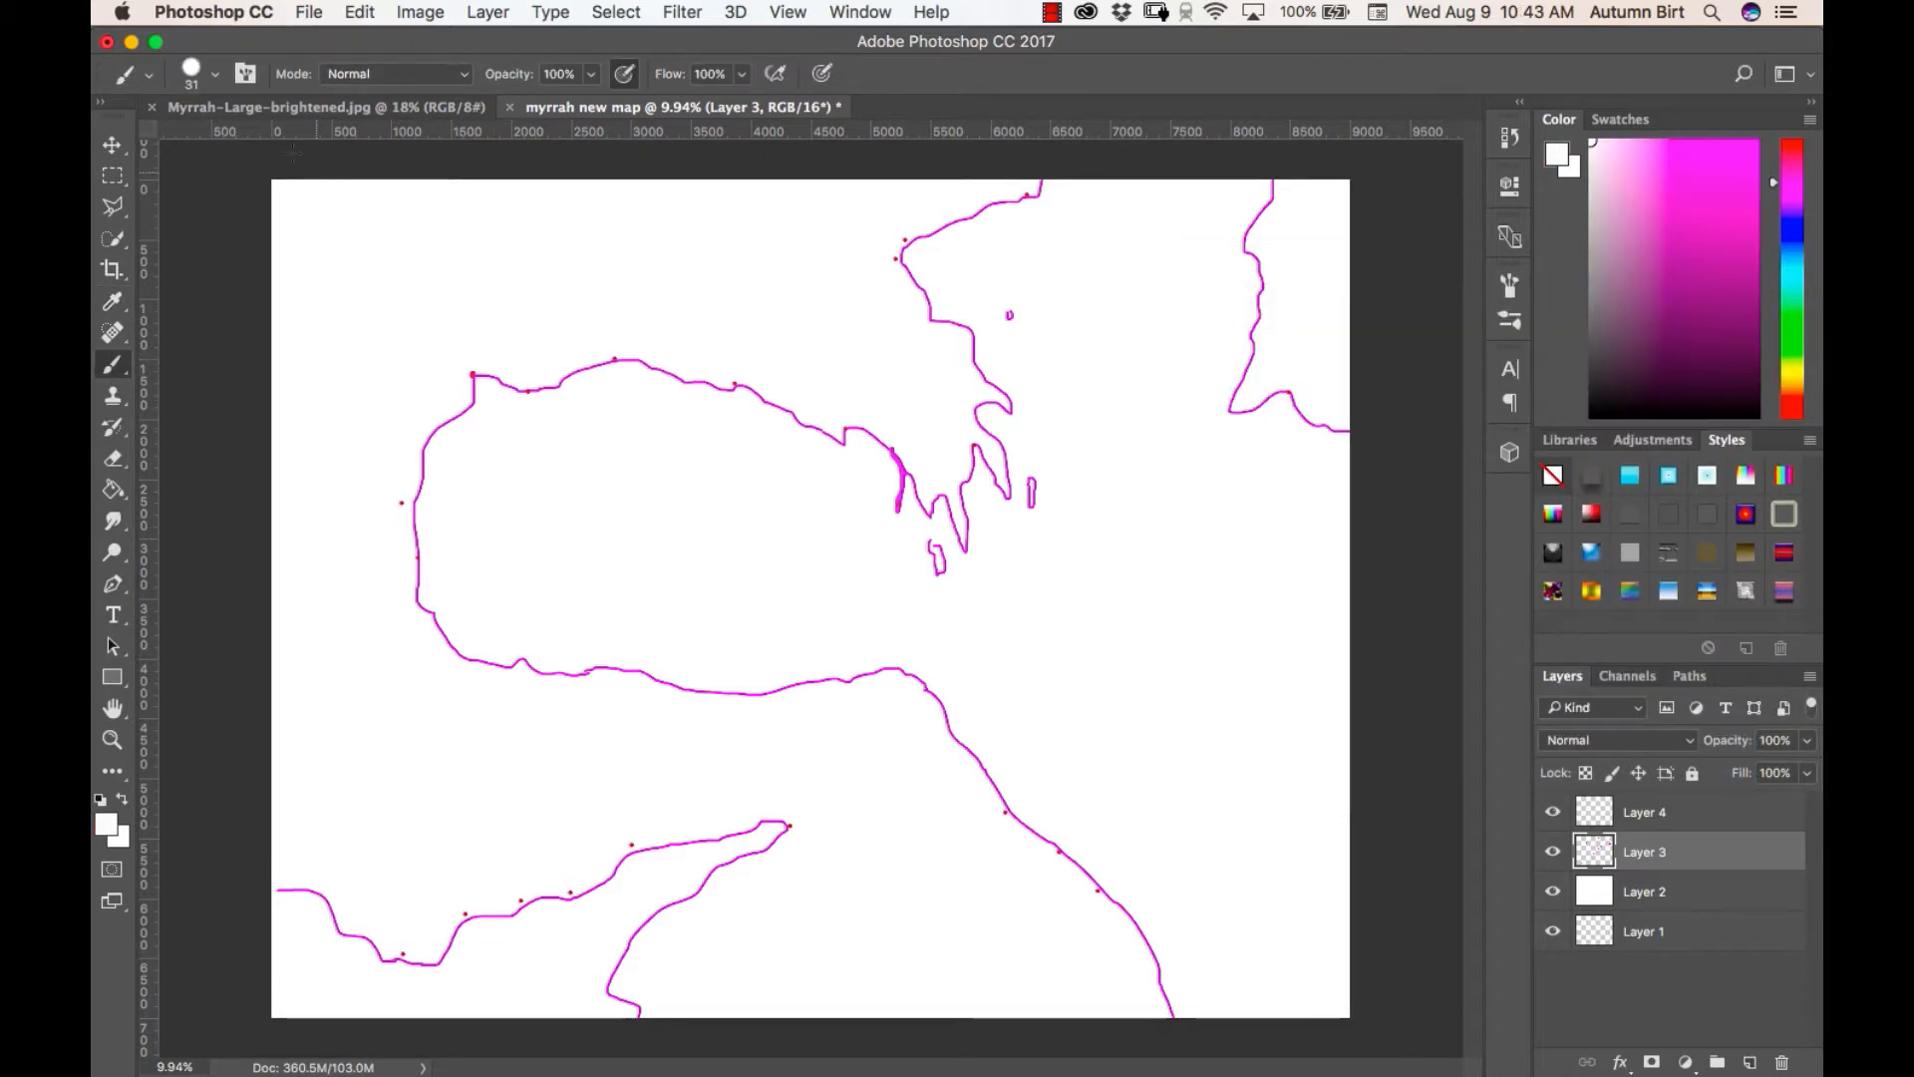
Set the Brush size to 19 px and the foreground colour to magenta e603fa
left_click(214, 74)
left_click(238, 146)
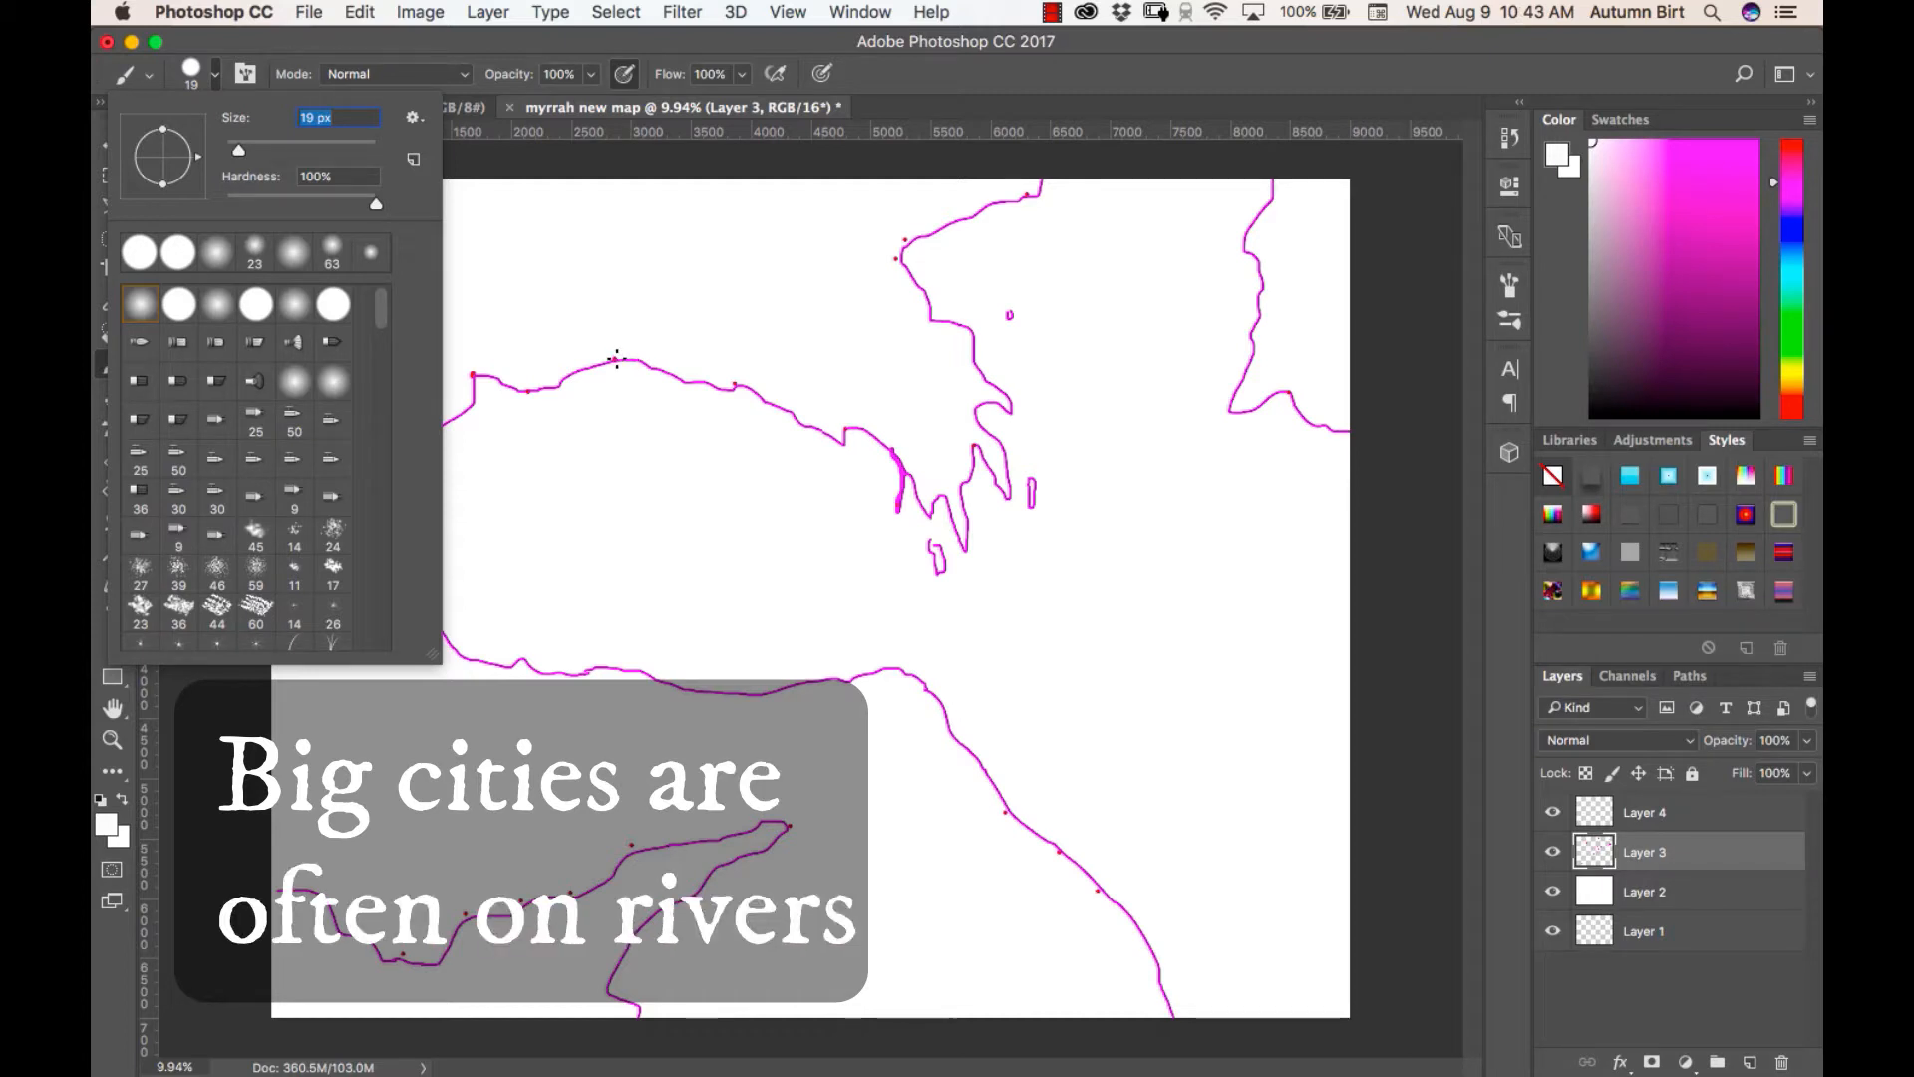
left_click(738, 380)
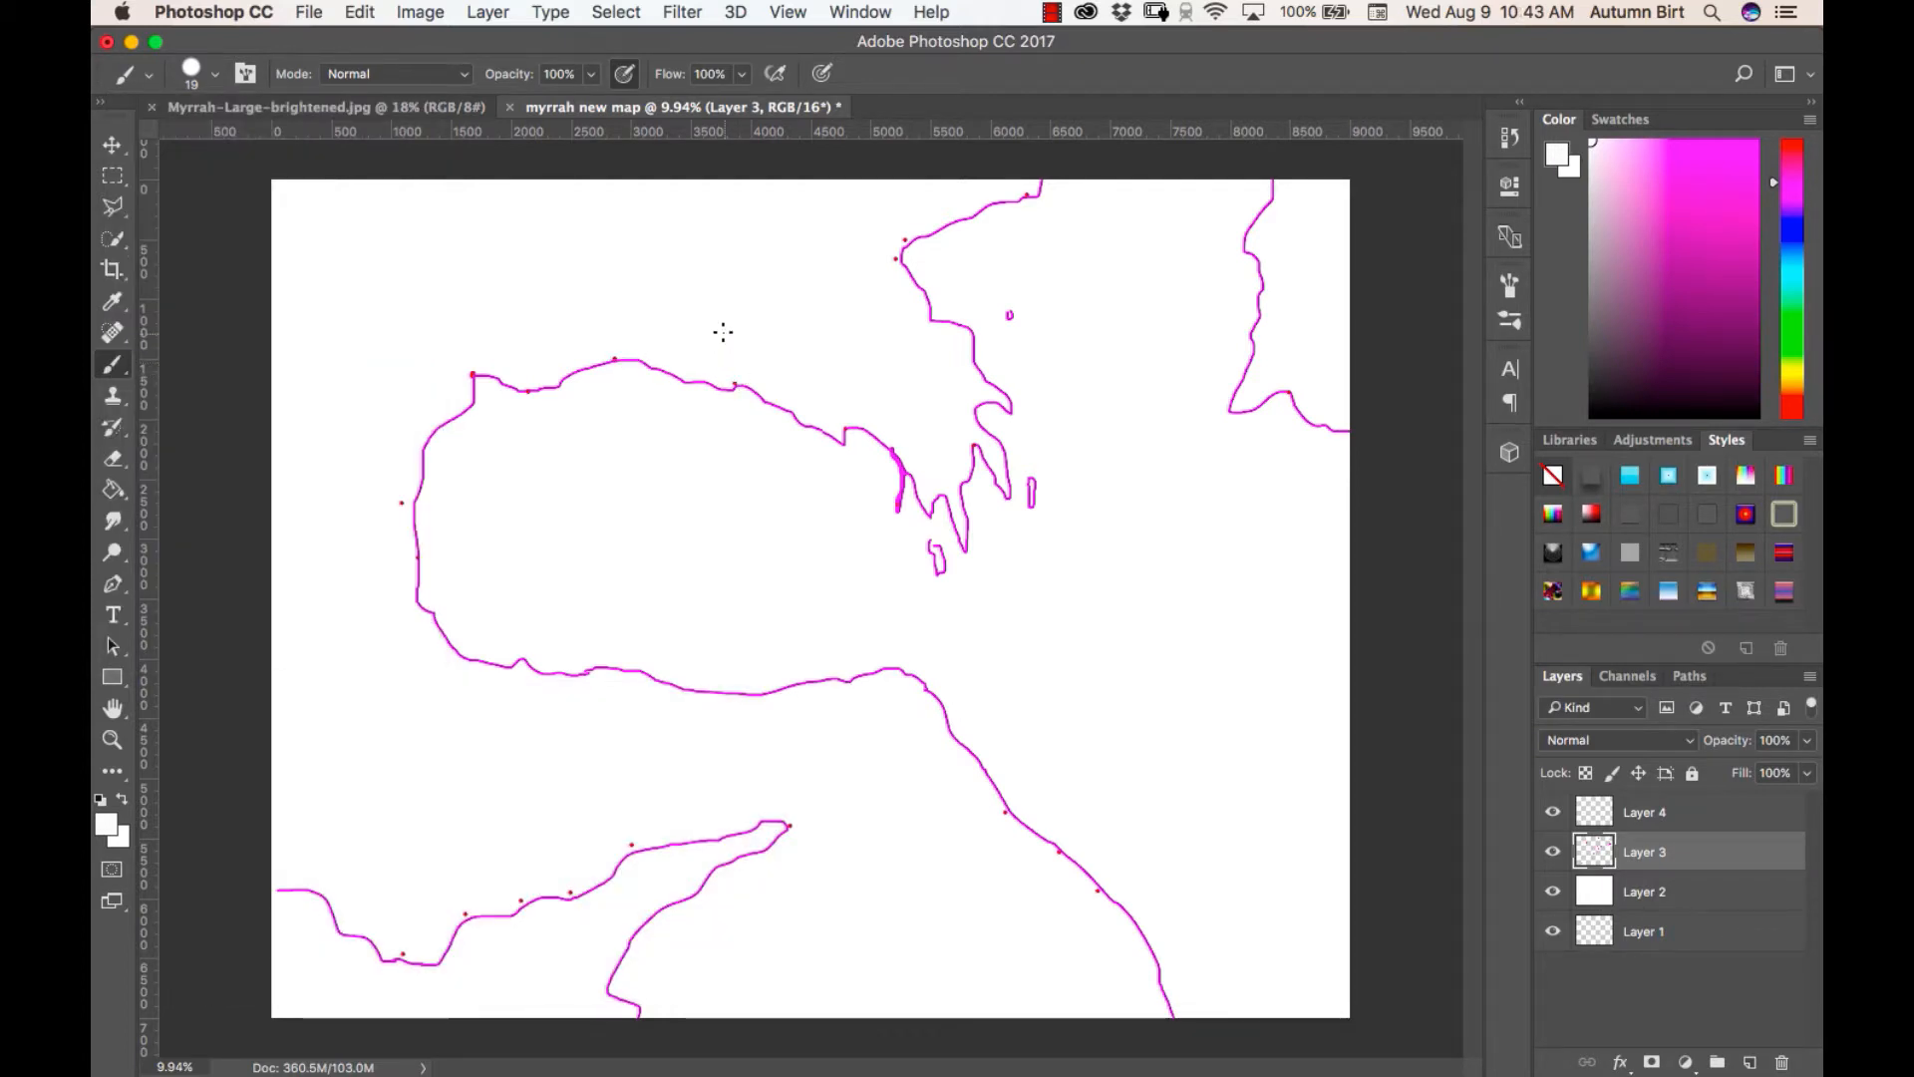
left_click(106, 823)
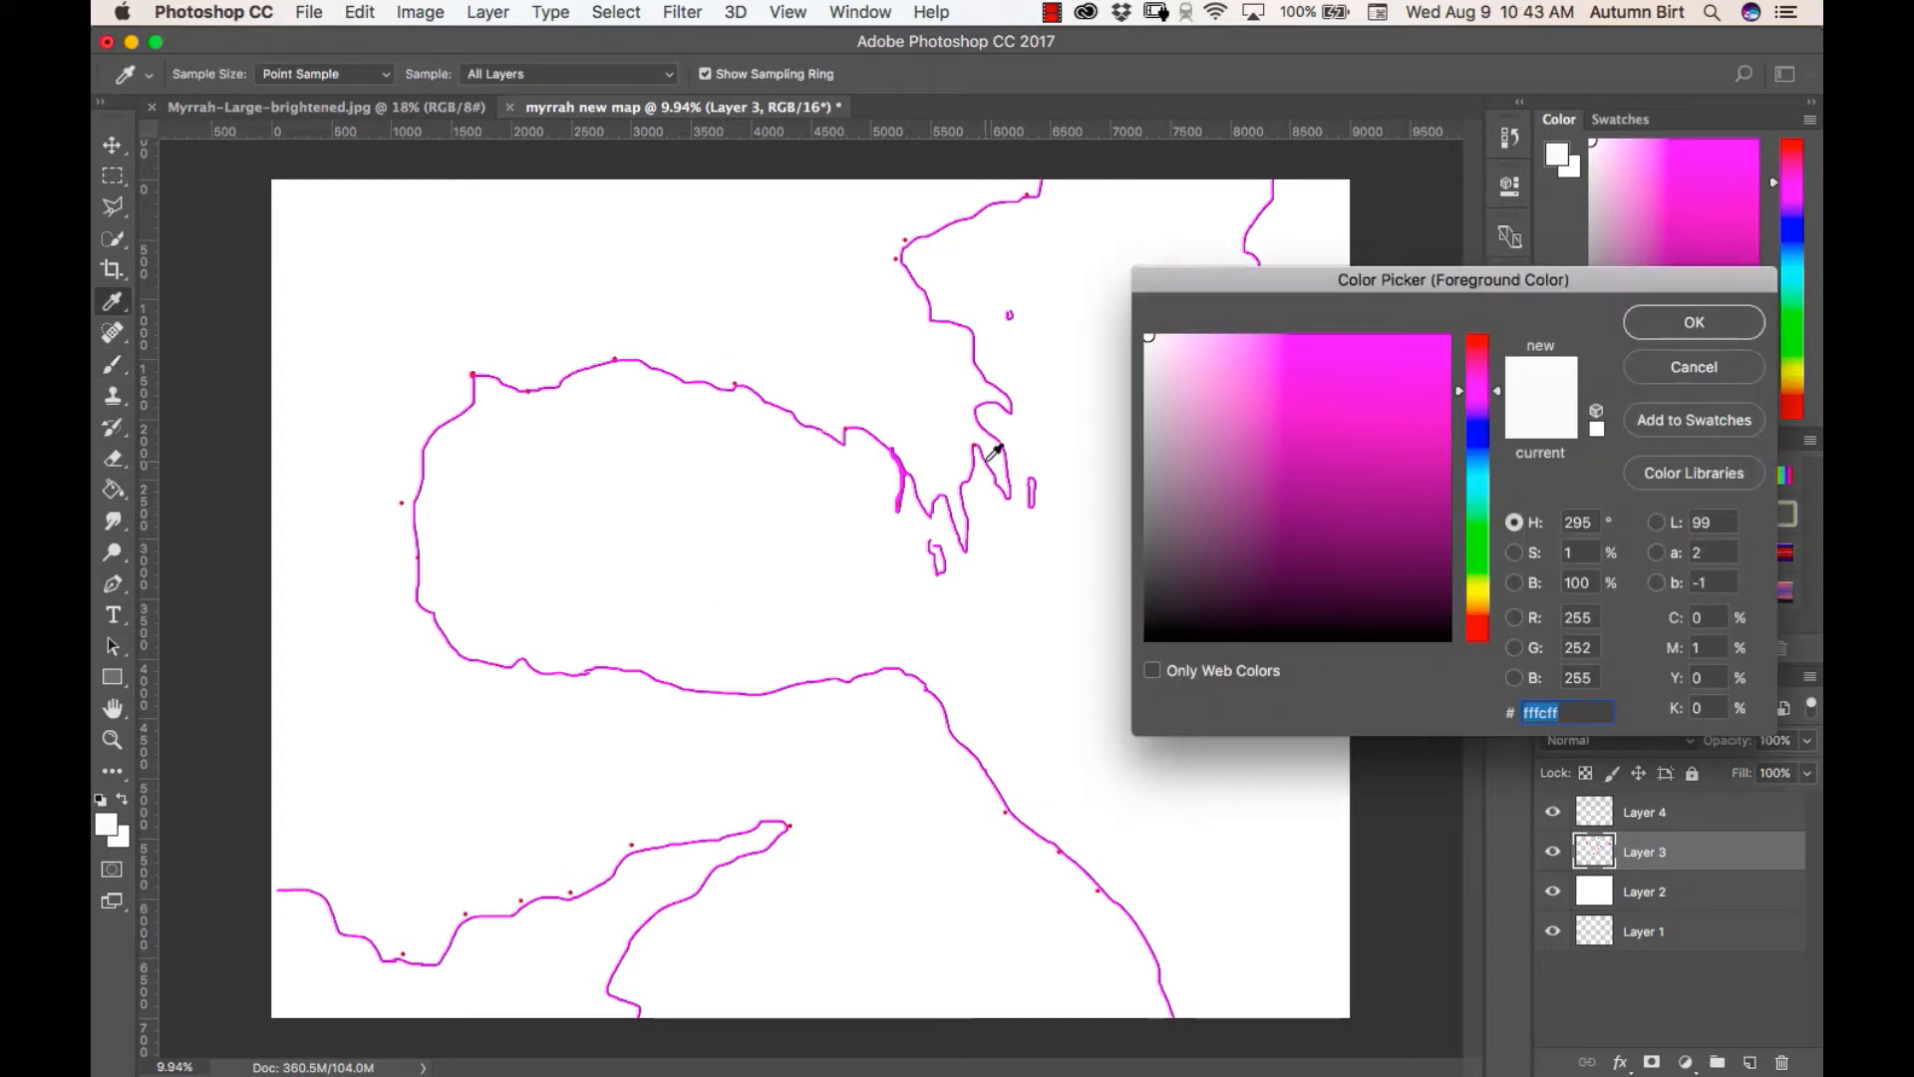
left_click(1447, 341)
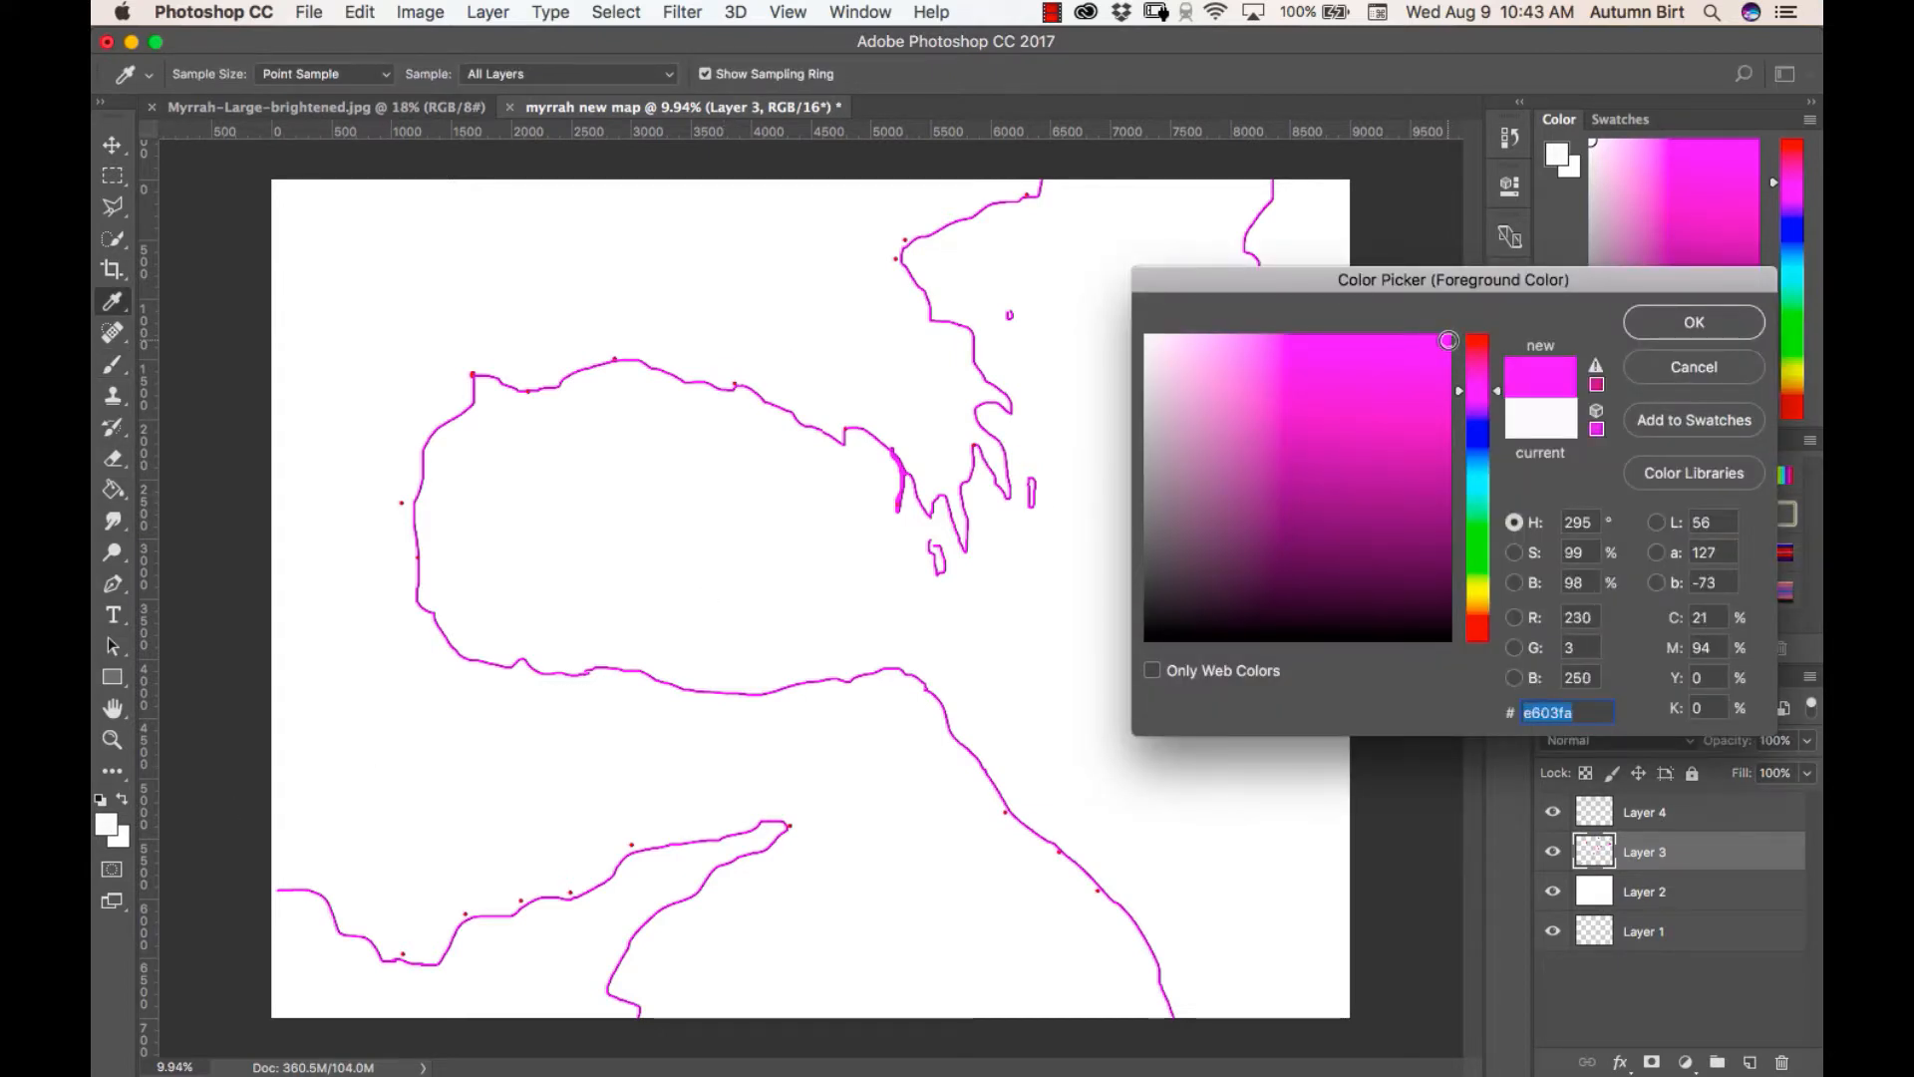
left_click(1665, 326)
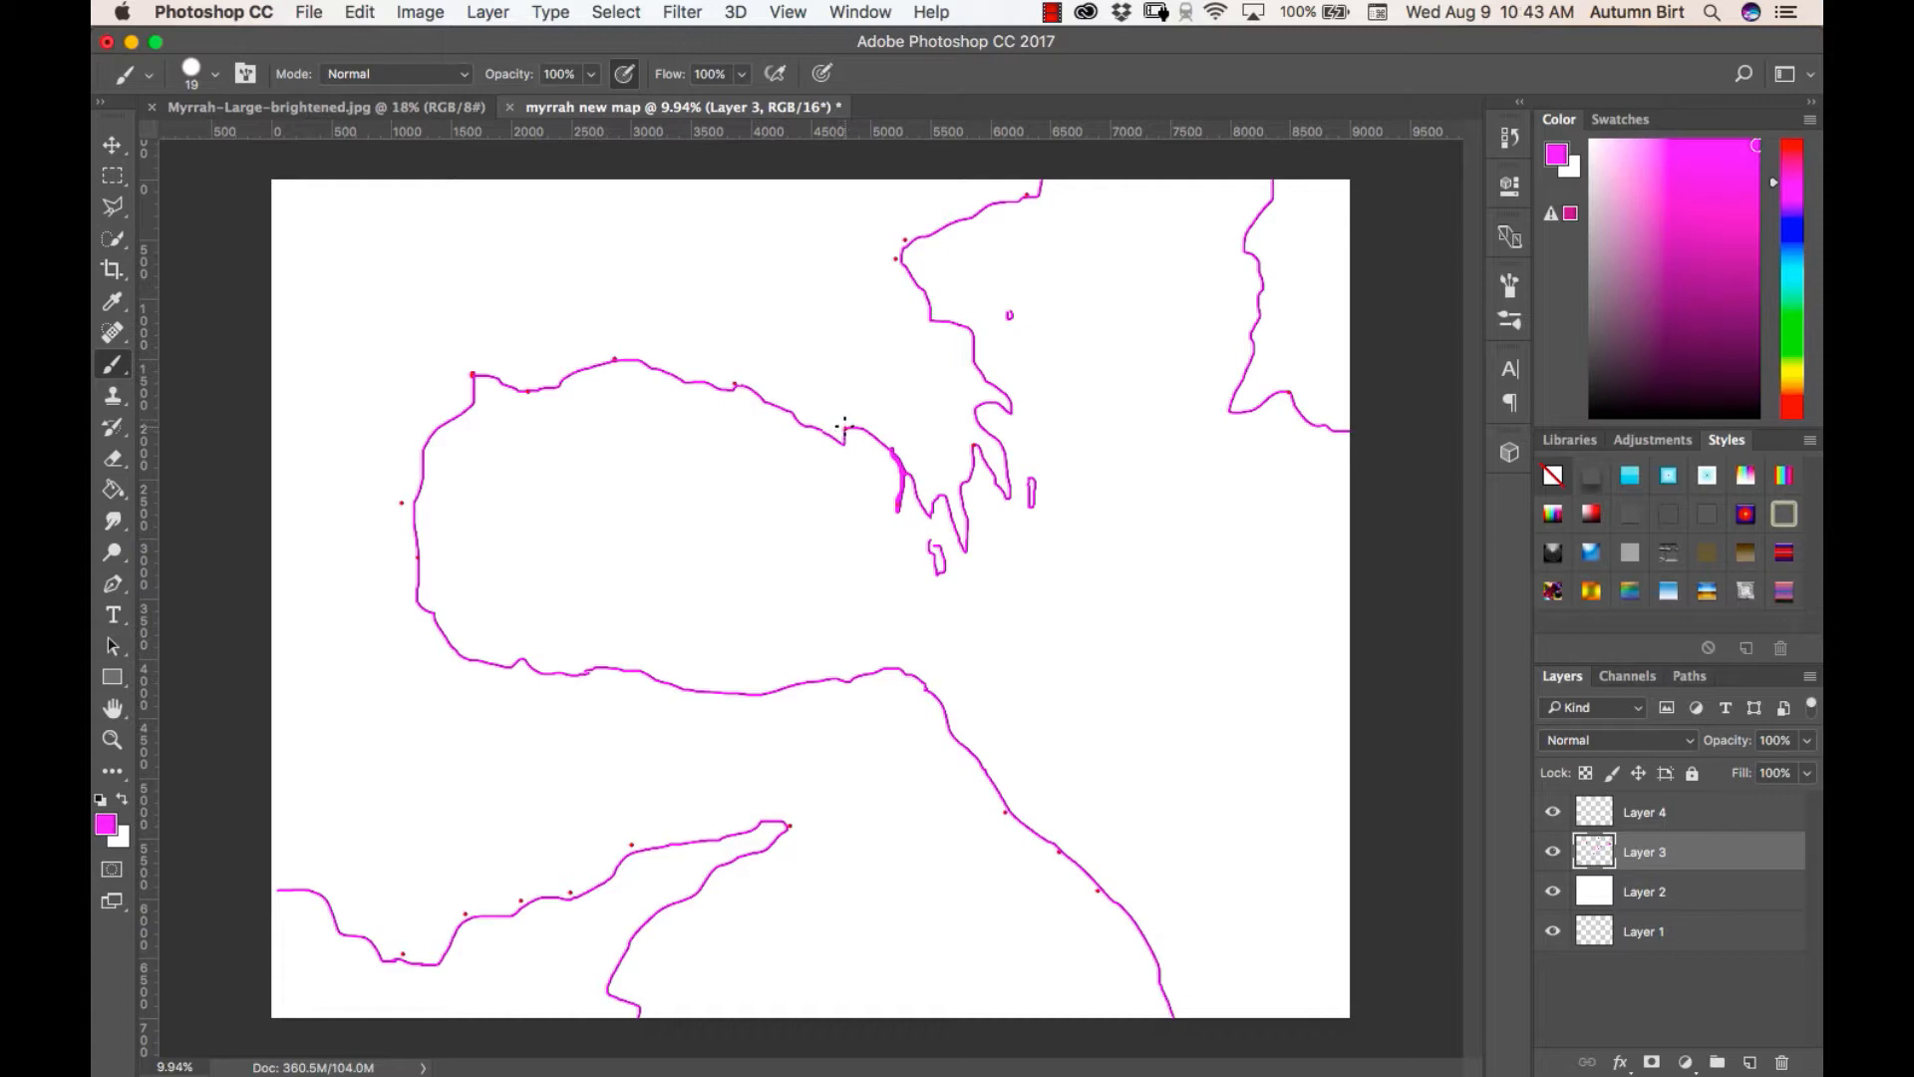
Paint short rivers running inland from the inner sea's northern shore and a branching river from the northern coast to the map's north edge
left_click_drag(845, 427, 793, 354)
mouse_move(907, 271)
left_mouse_down()
mouse_move(902, 247)
mouse_move(860, 239)
mouse_move(922, 236)
mouse_move(851, 237)
mouse_move(753, 187)
left_mouse_up()
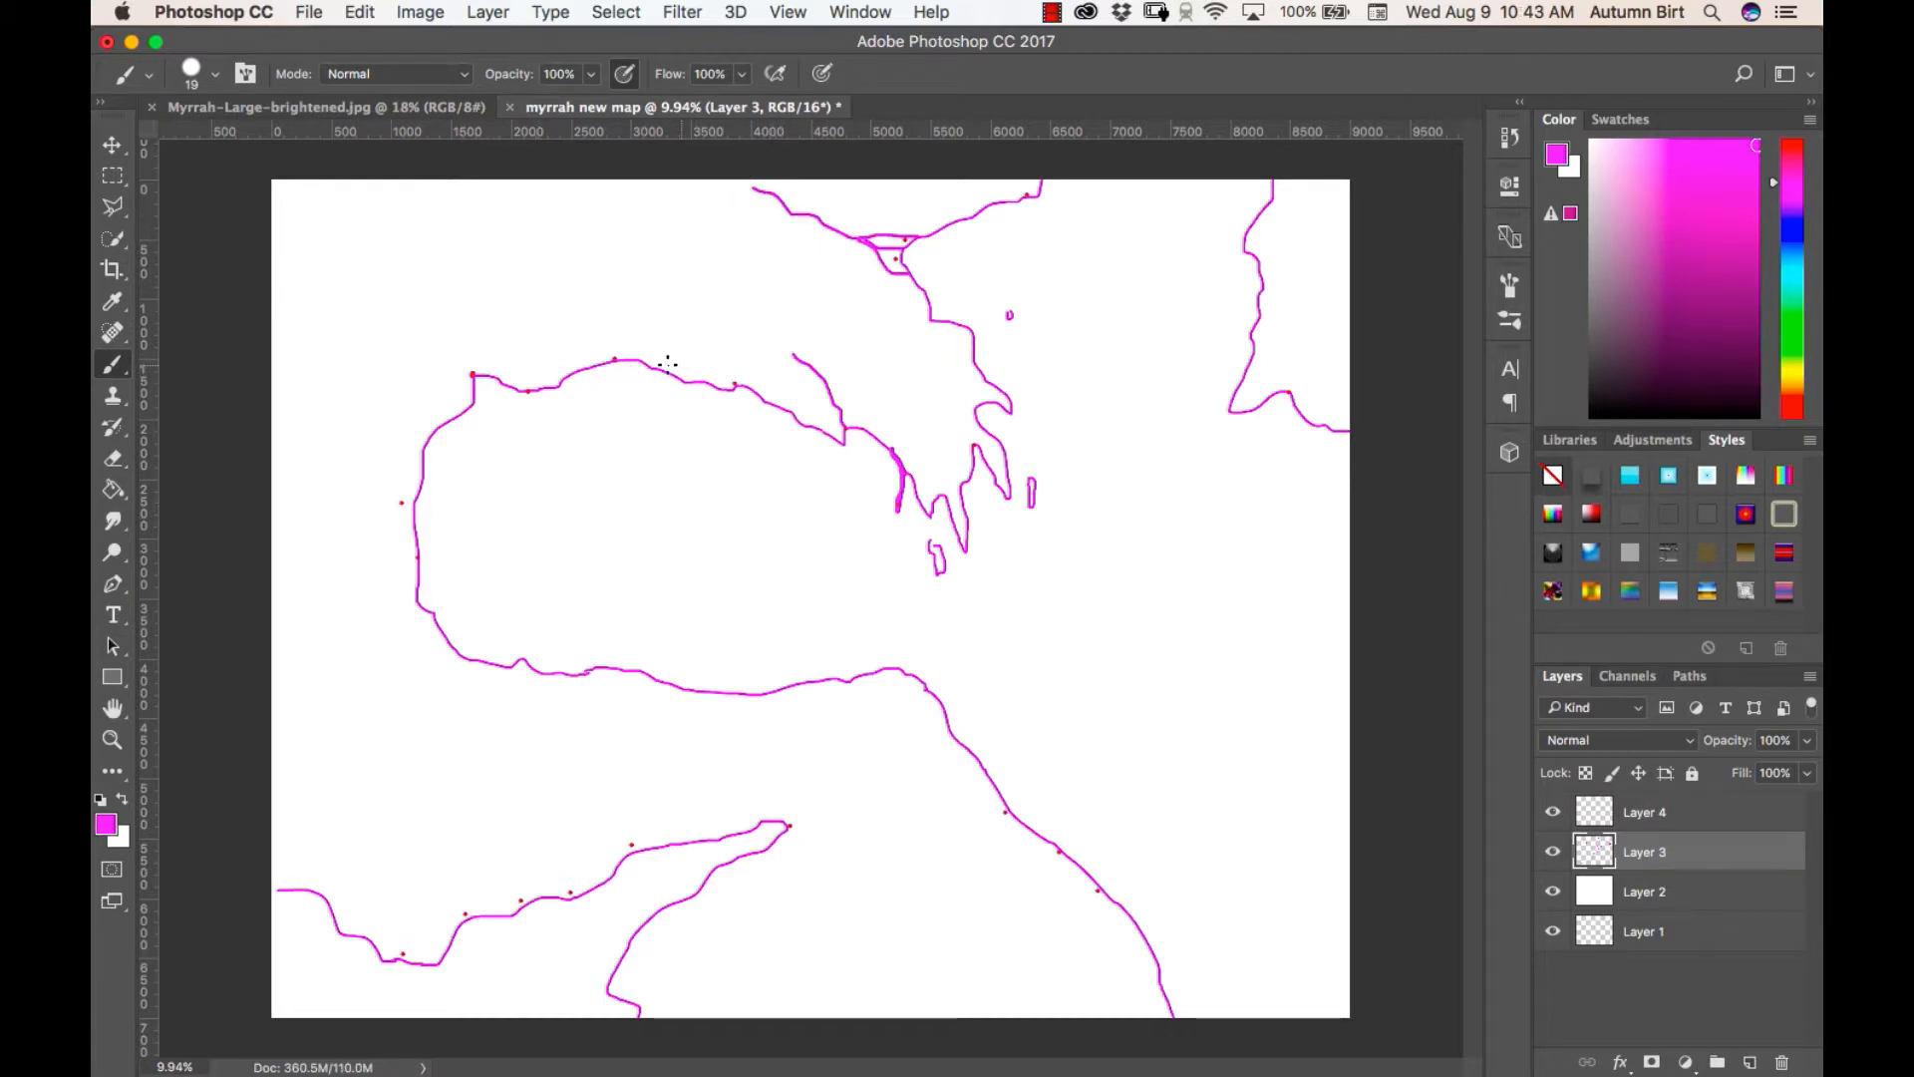
left_click_drag(615, 355, 577, 312)
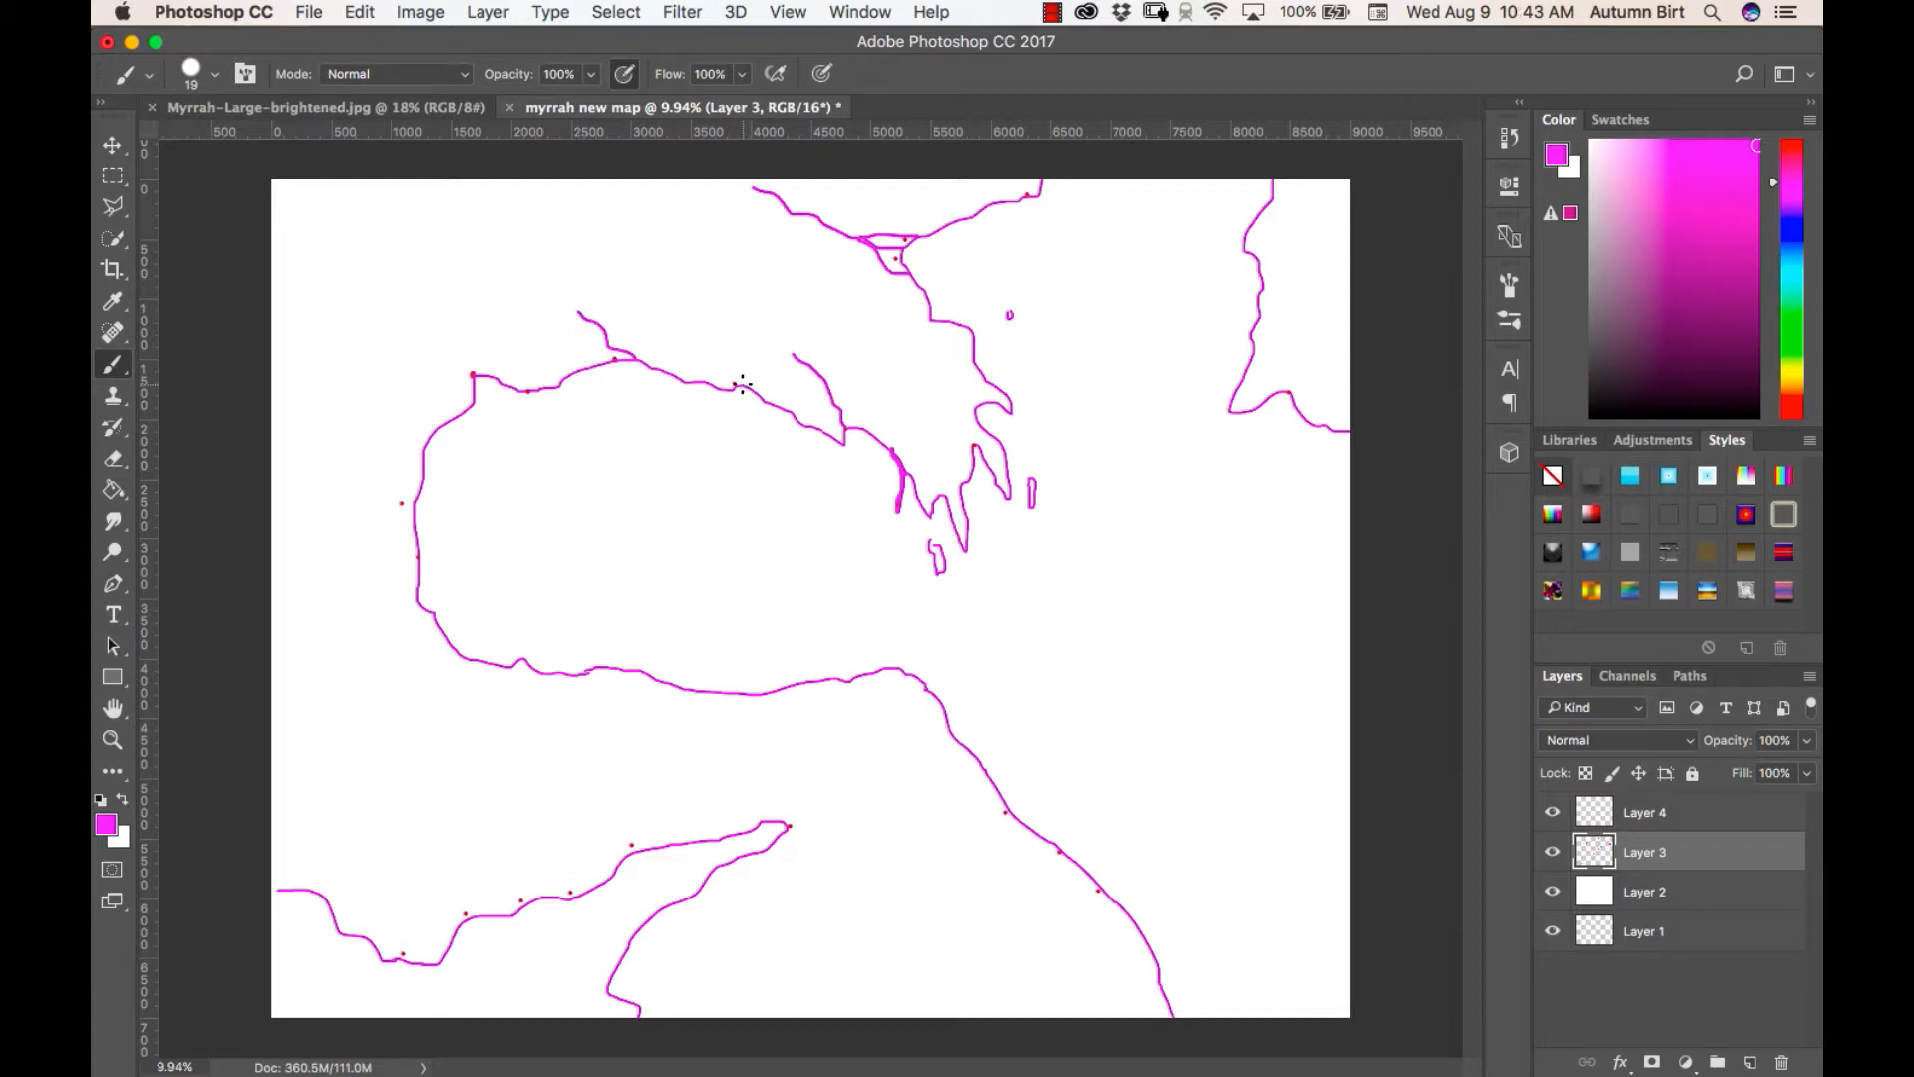
left_click_drag(738, 383, 717, 346)
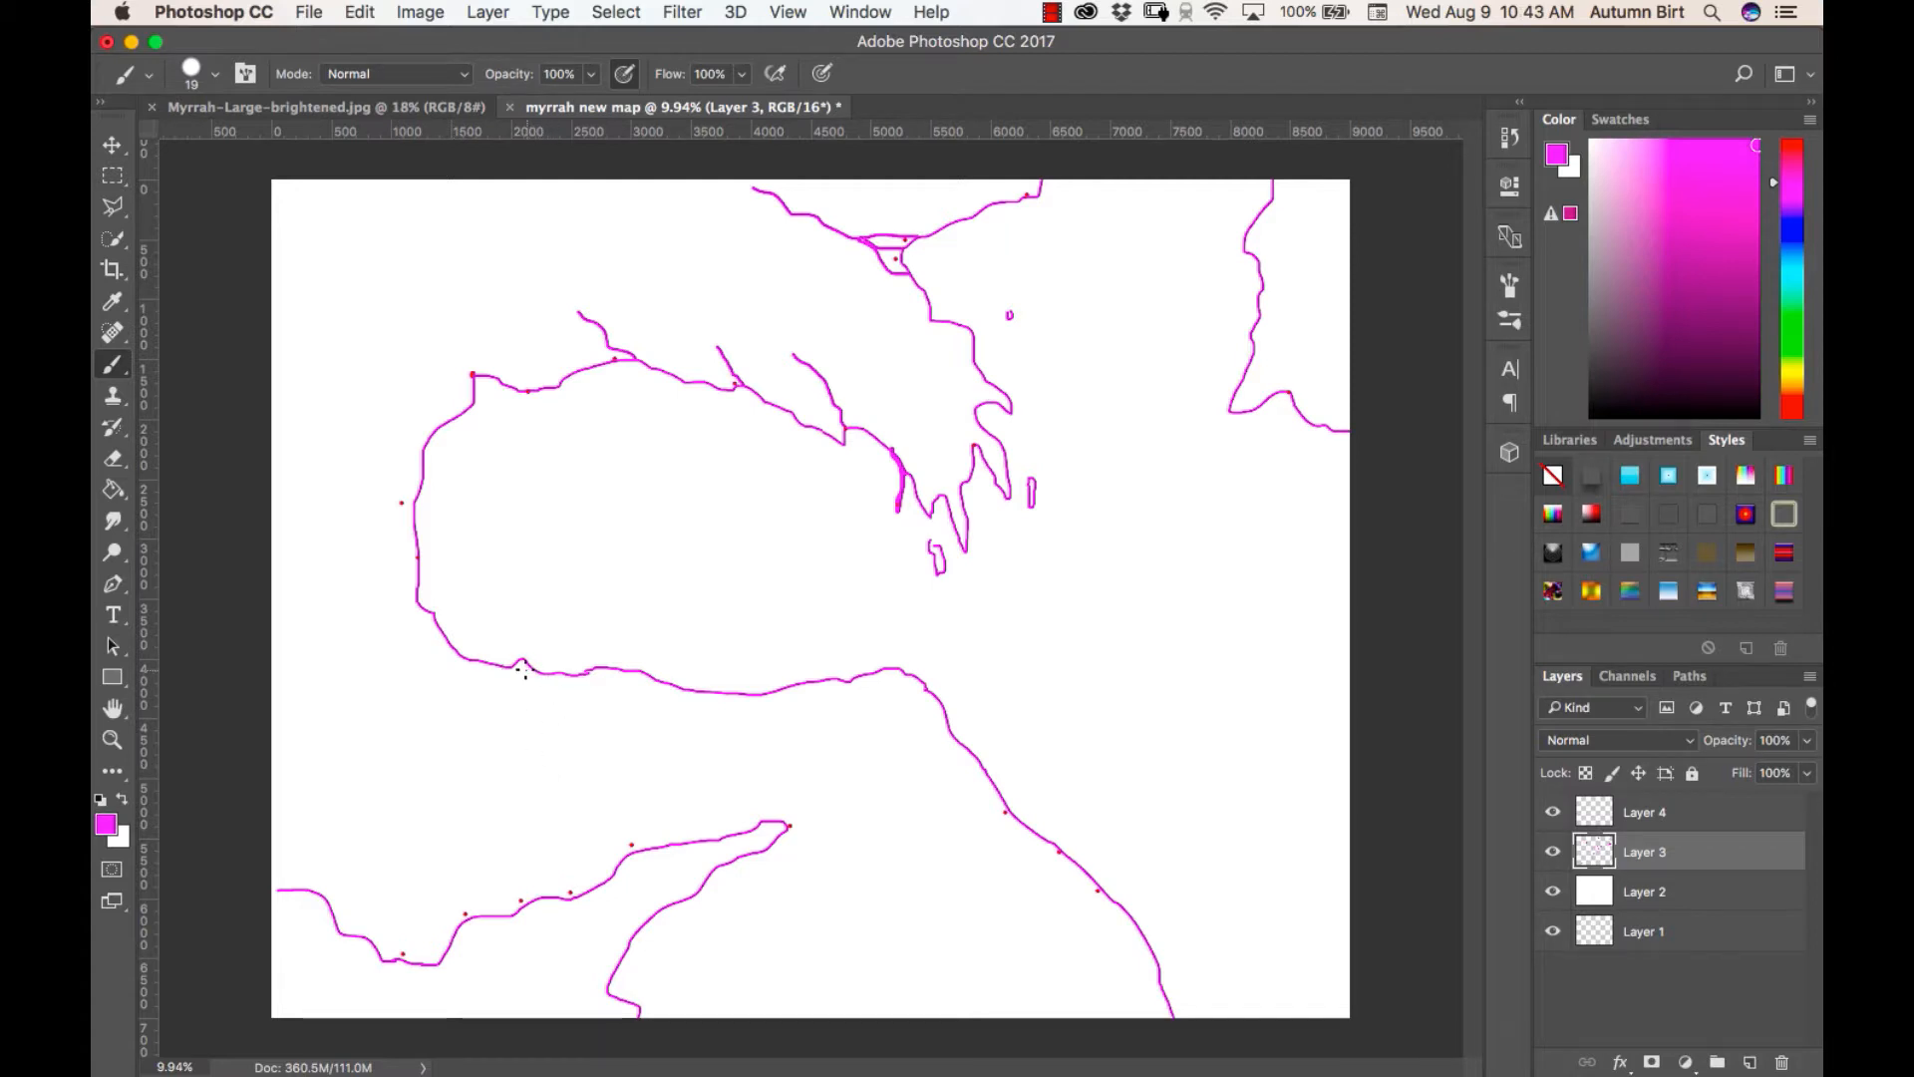
Paint a river southward from the inner sea's southern shore and three river branches spreading from the southwestern bay's eastern tip
left_click_drag(524, 670, 516, 768)
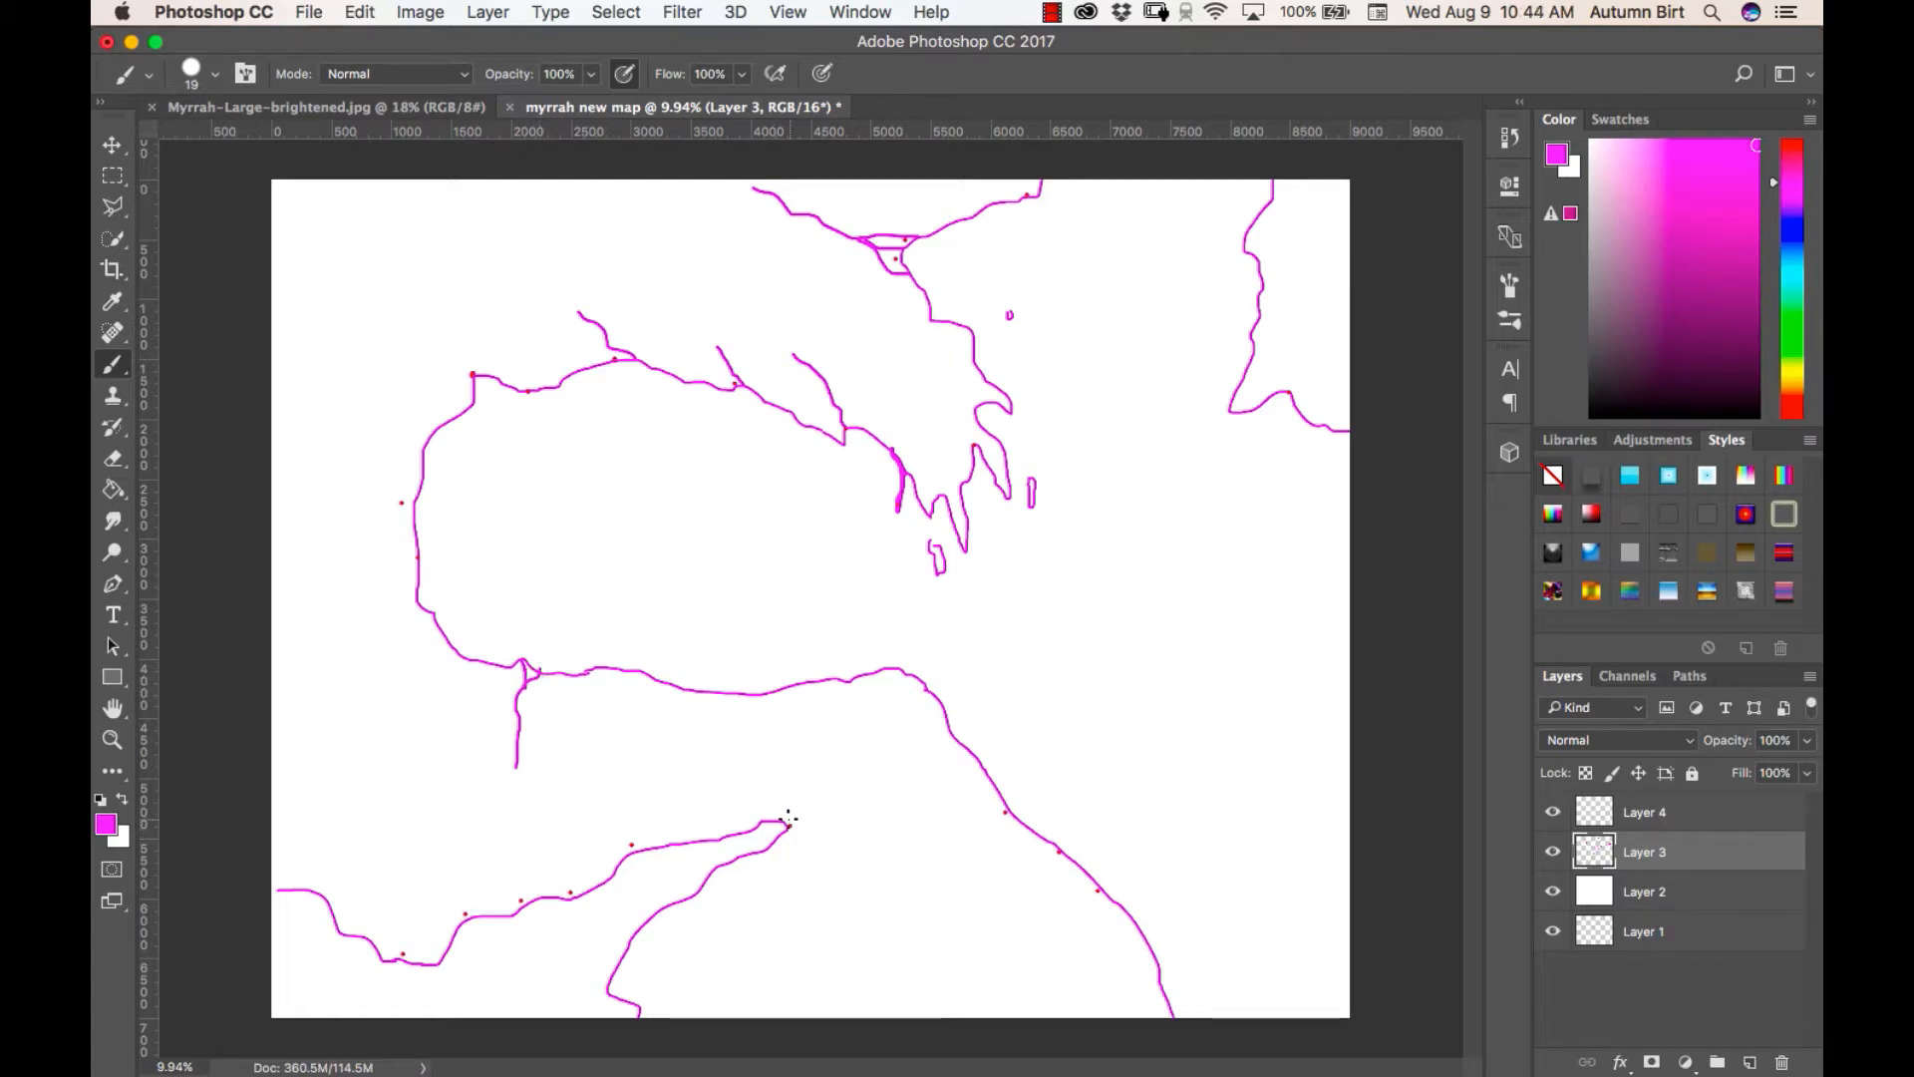
mouse_move(789, 819)
left_mouse_down()
mouse_move(816, 755)
mouse_move(799, 829)
mouse_move(800, 807)
mouse_move(925, 810)
left_mouse_up()
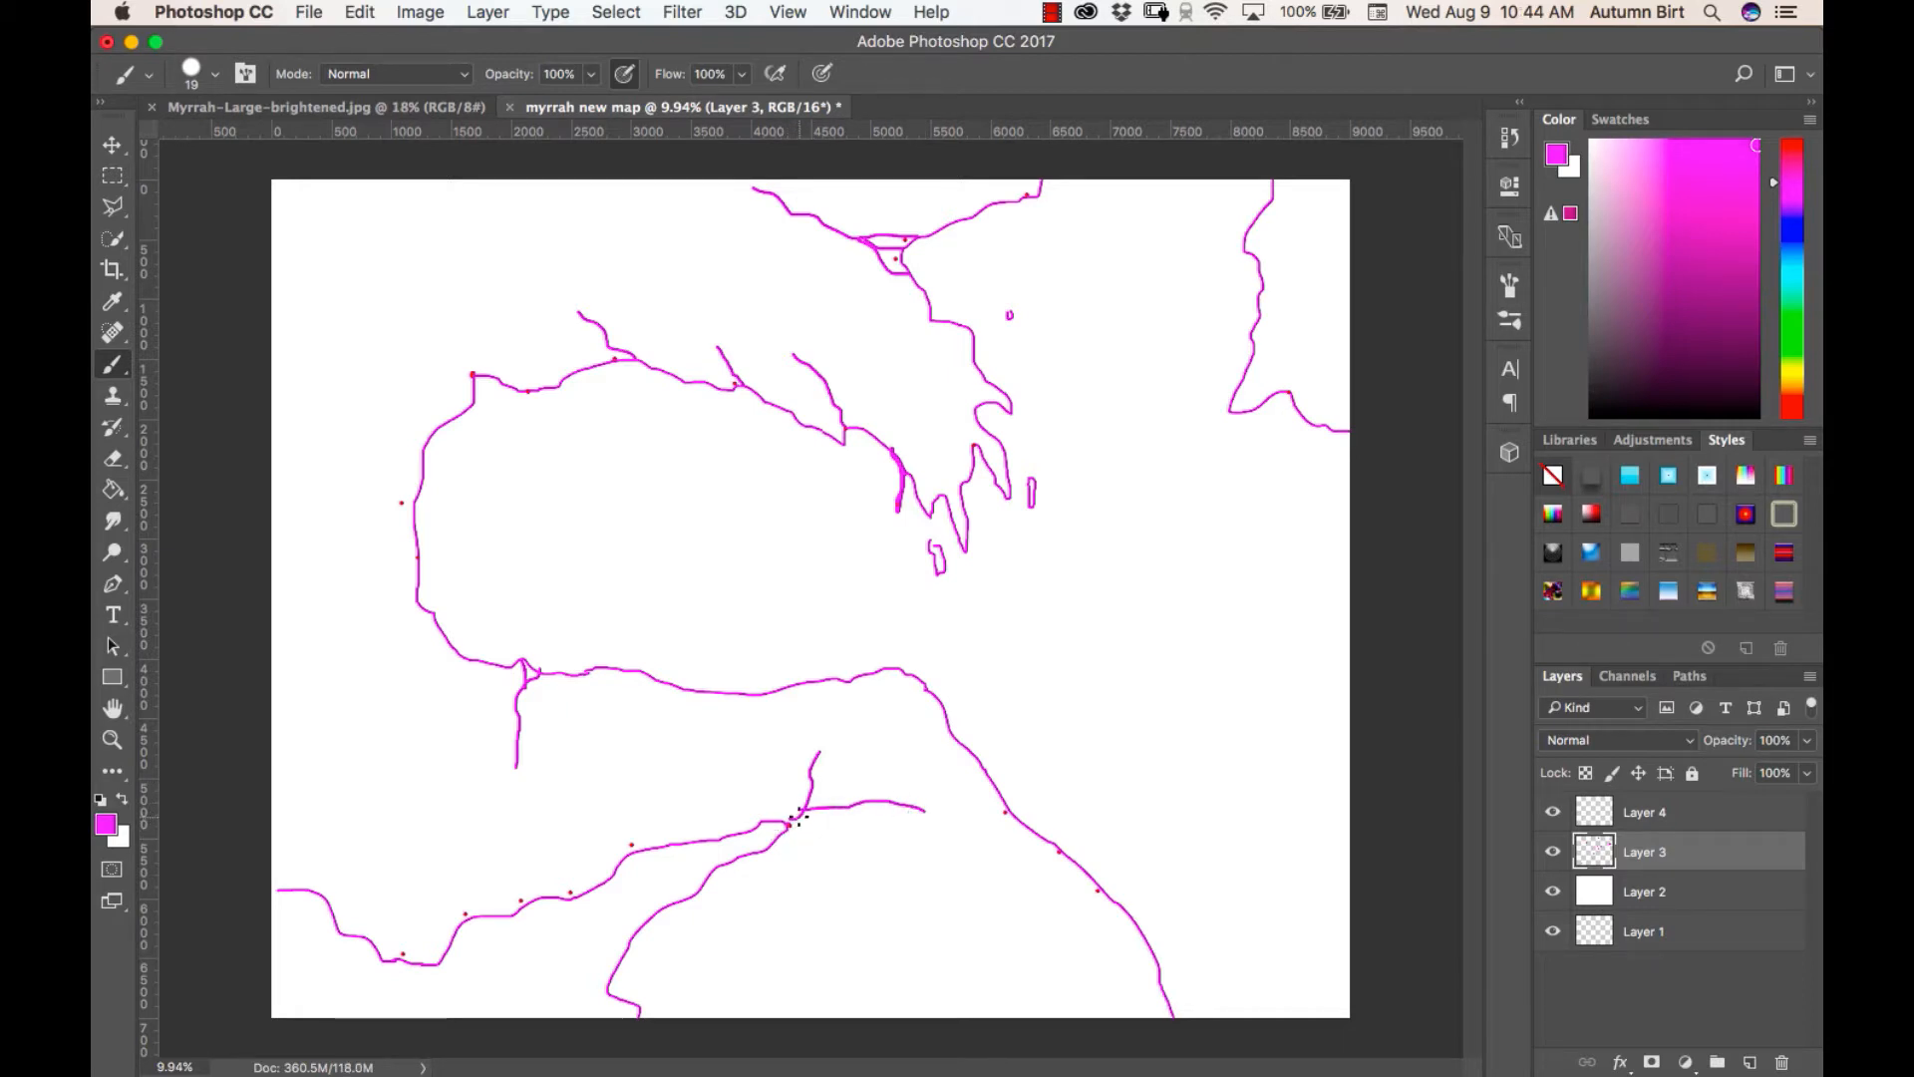
left_click_drag(799, 816, 895, 887)
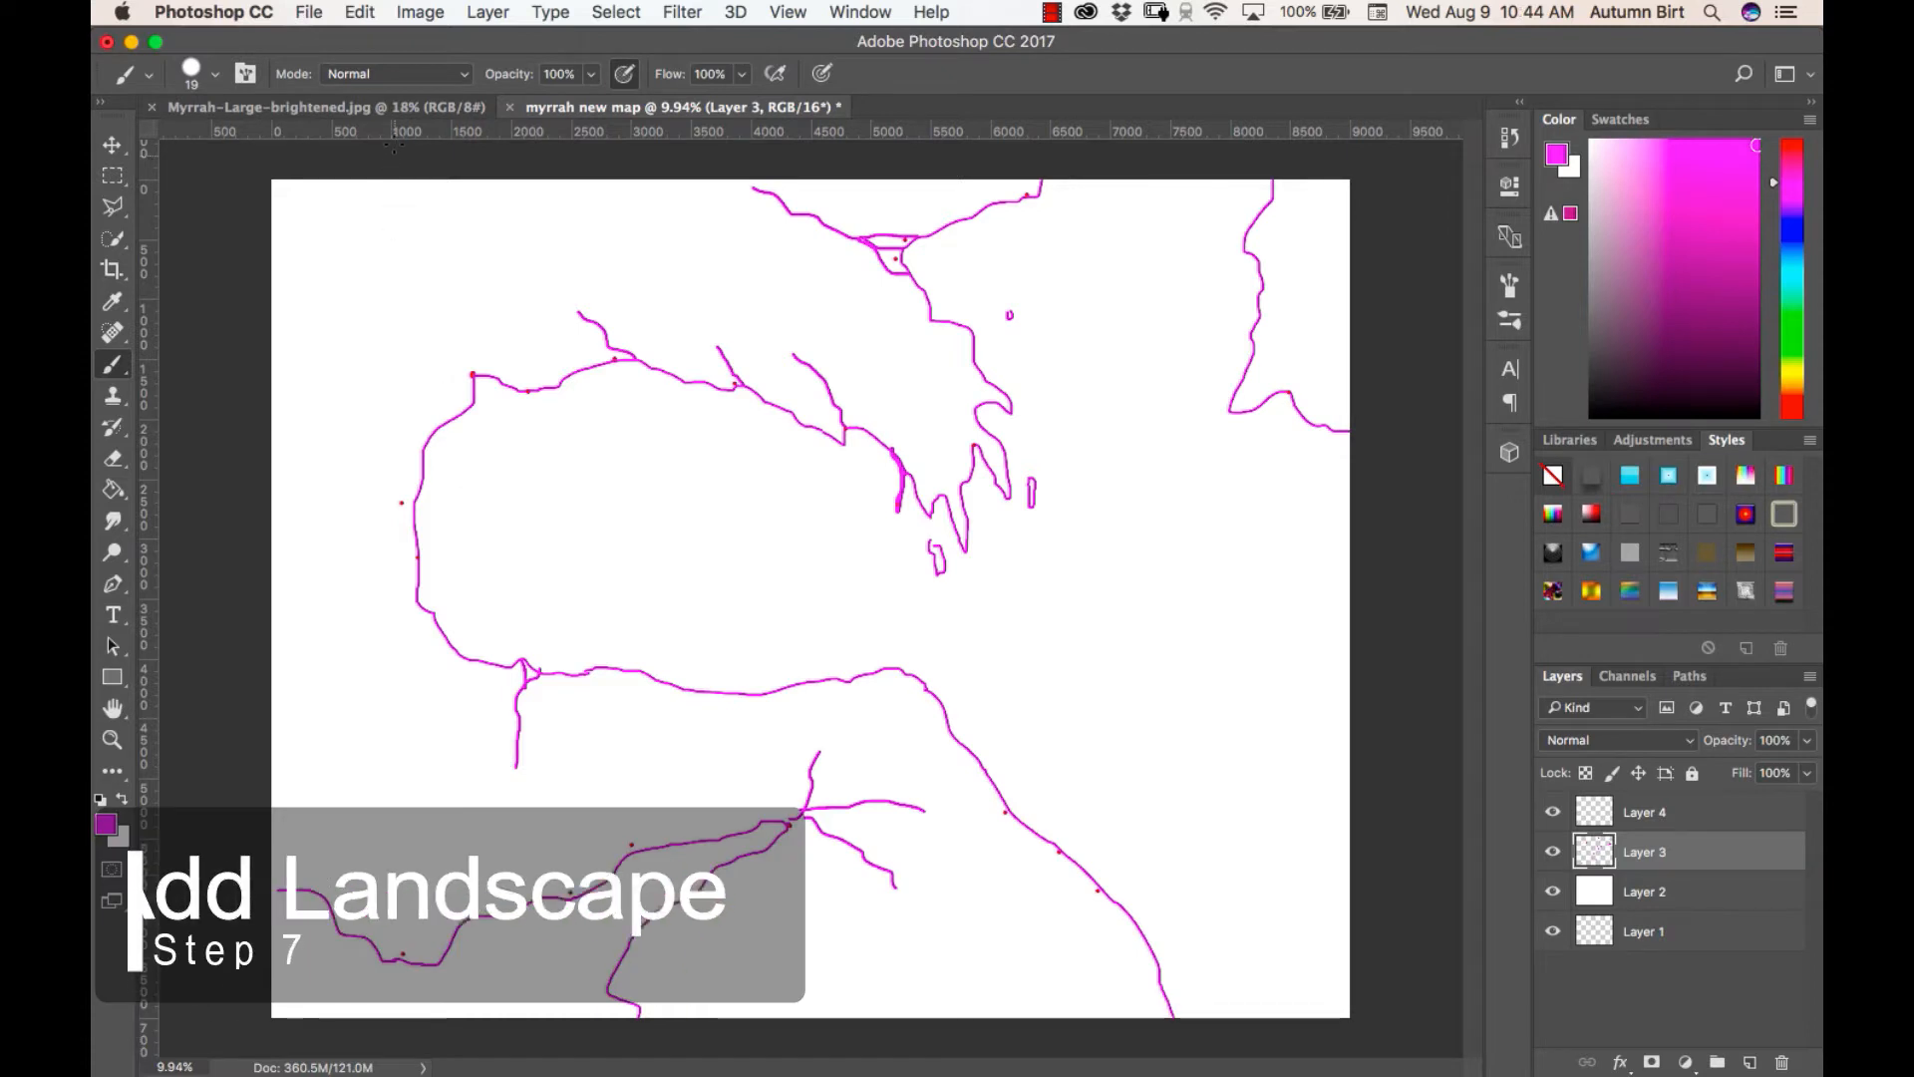
Check the Myrrah-Large-brightened.jpg reference map, and paint small magenta mountain arcs on the land south of the inner sea
left_click(396, 108)
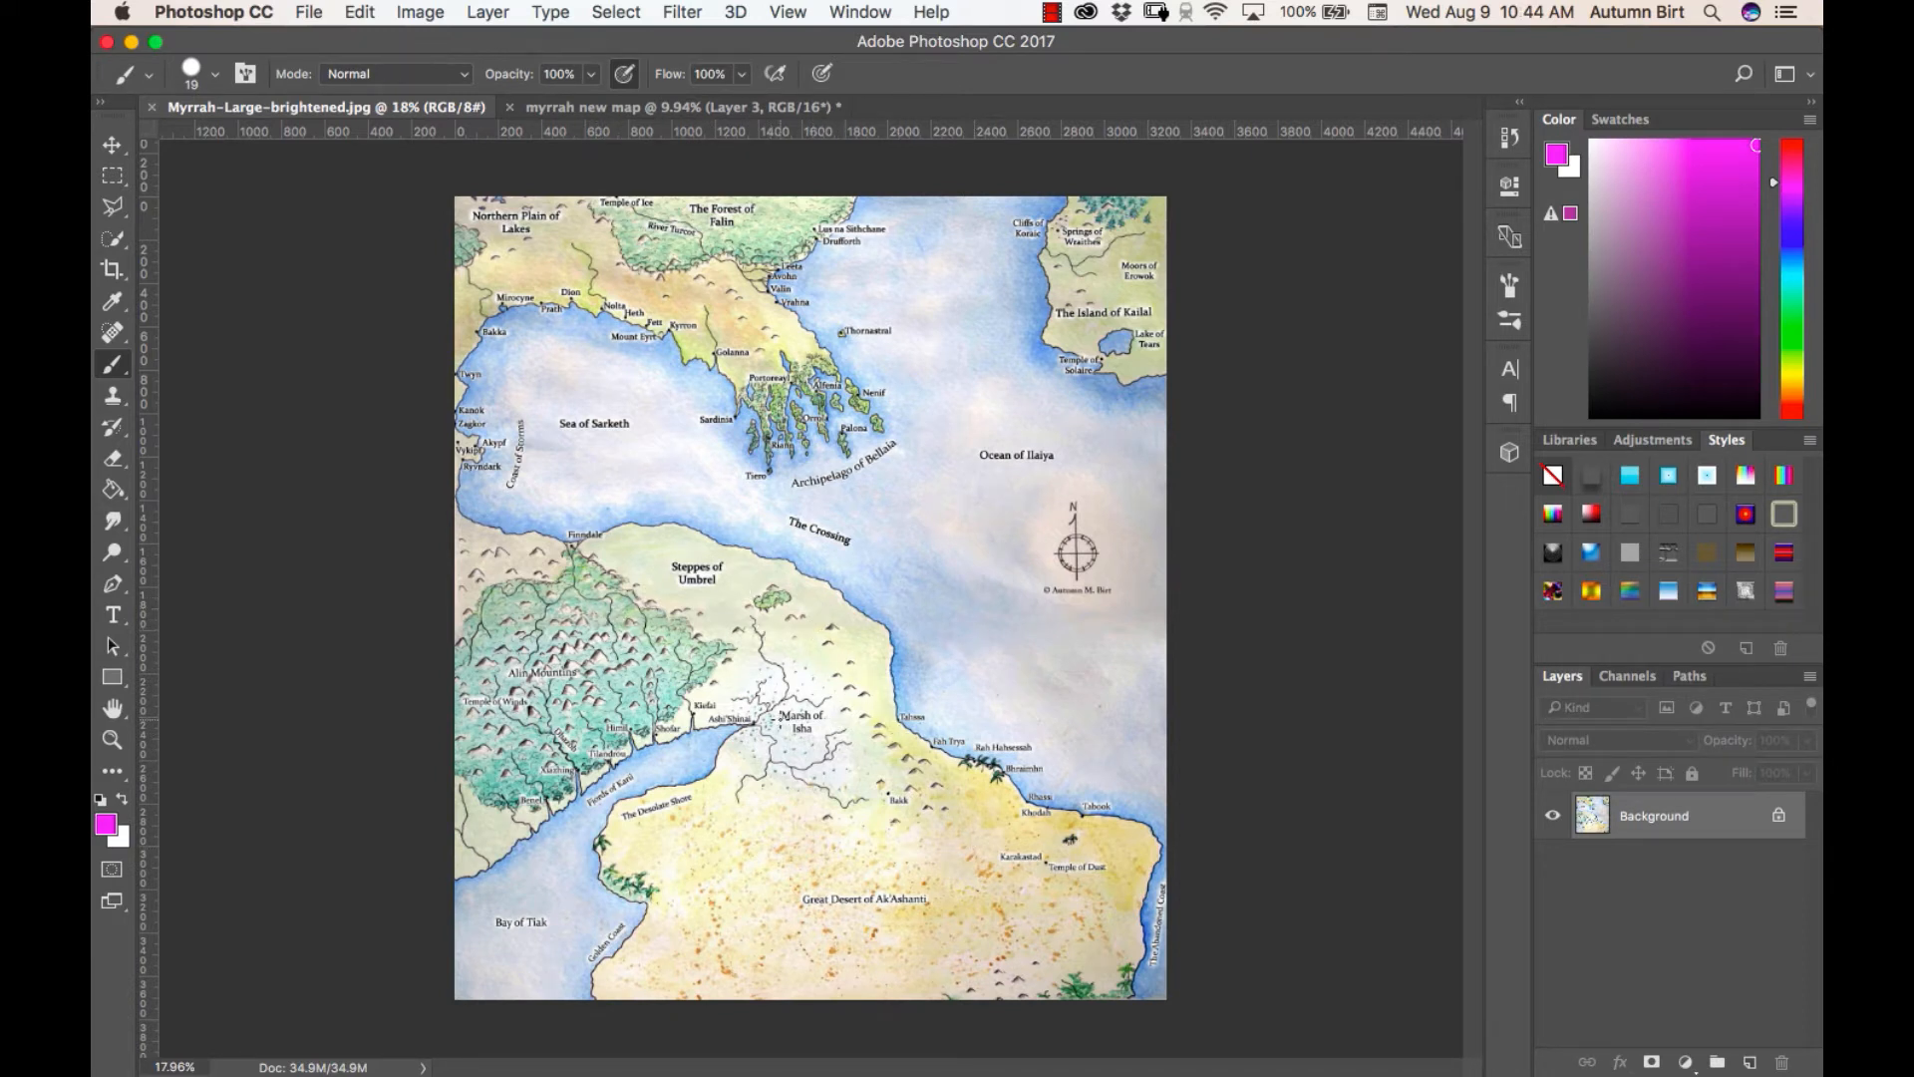
left_click(687, 107)
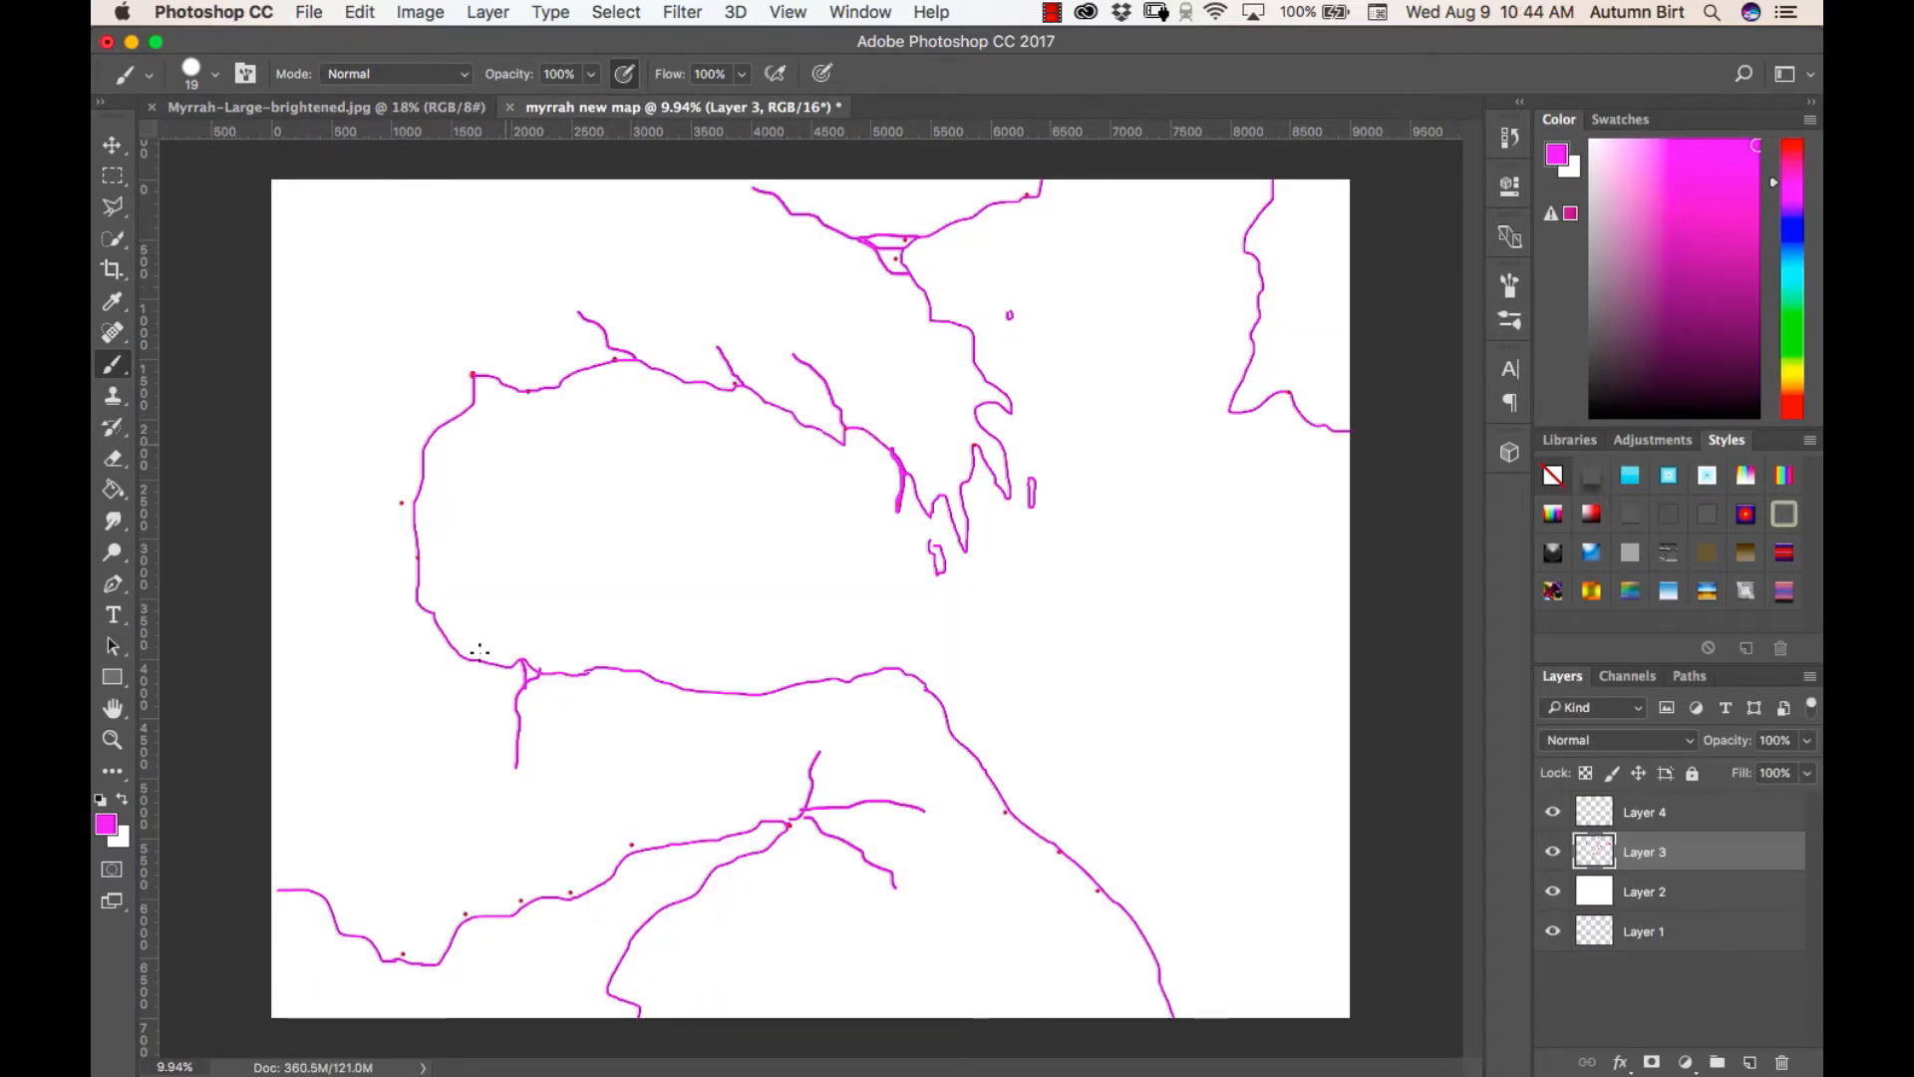
mouse_move(376, 802)
left_mouse_down()
mouse_move(434, 771)
mouse_move(464, 785)
mouse_move(420, 842)
left_mouse_up()
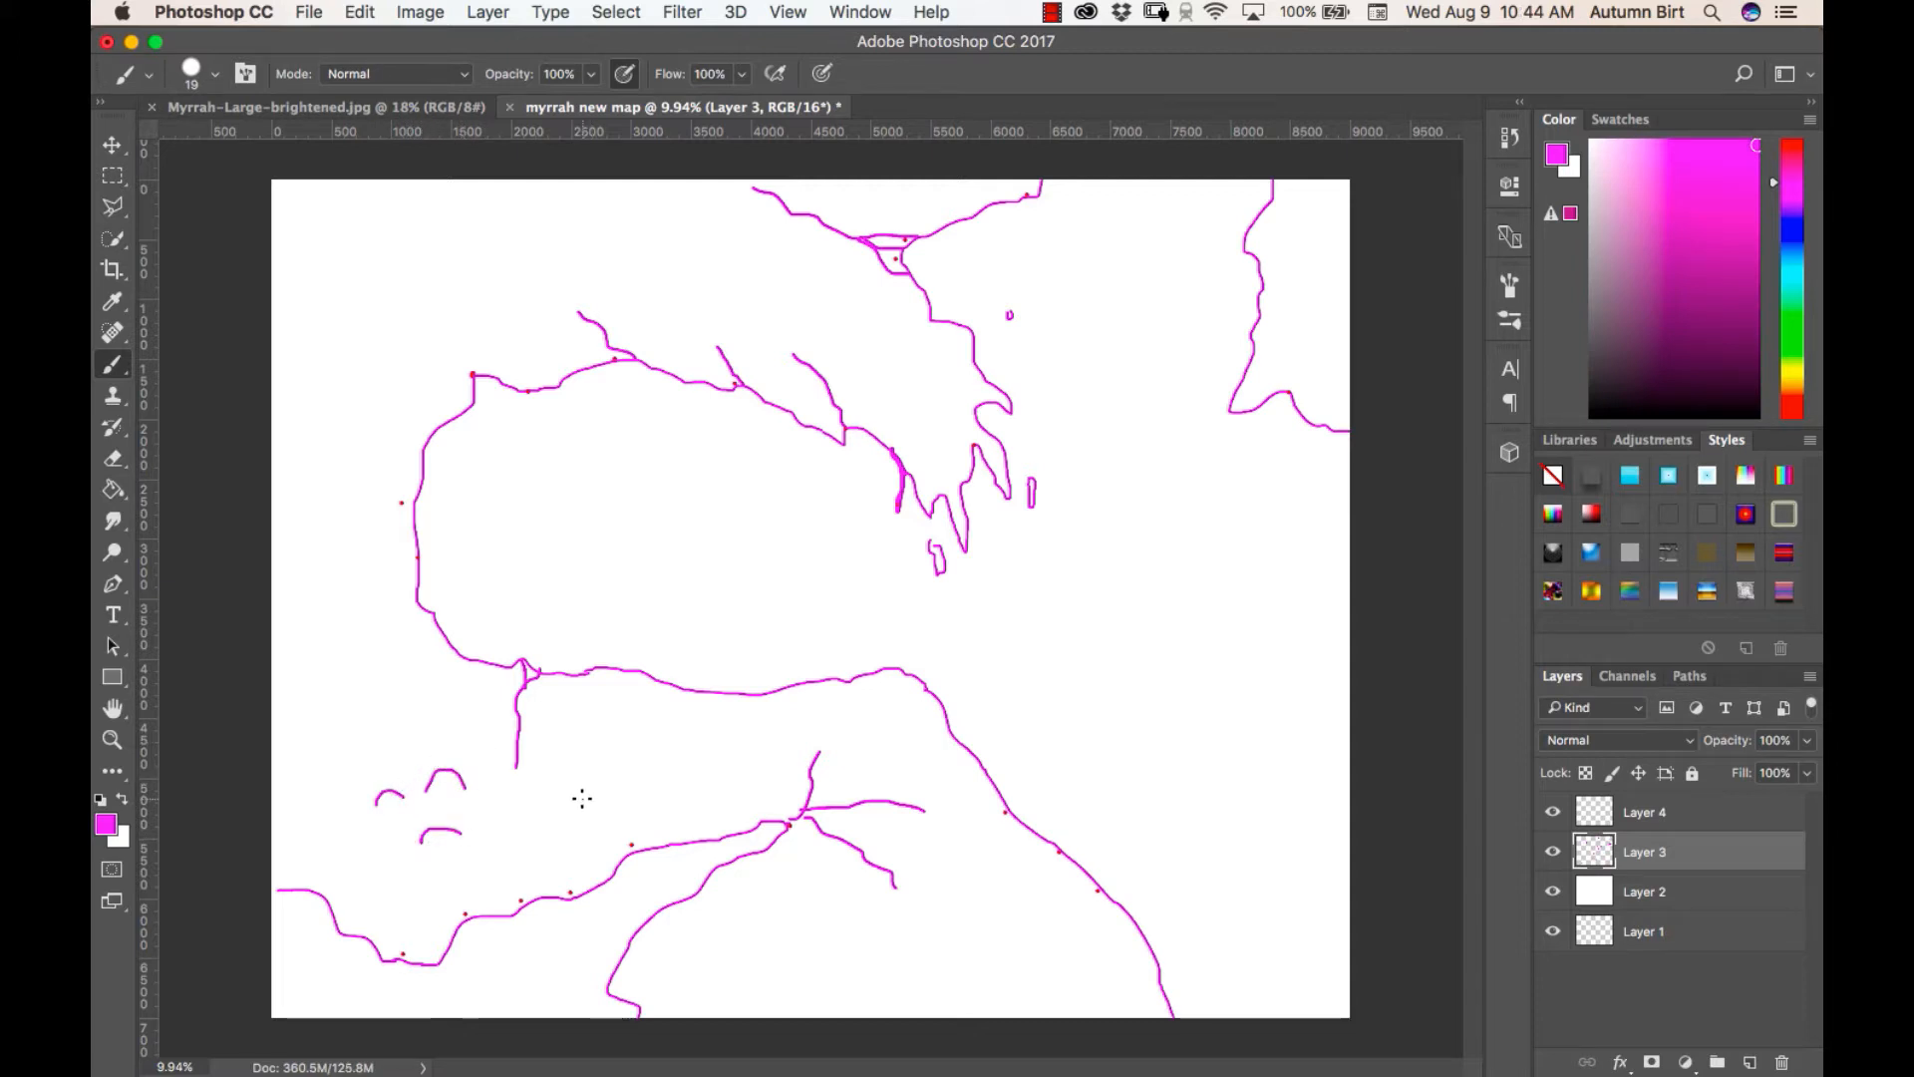
mouse_move(582, 797)
left_mouse_down()
mouse_move(692, 759)
mouse_move(568, 767)
left_mouse_up()
left_click_drag(442, 724, 470, 727)
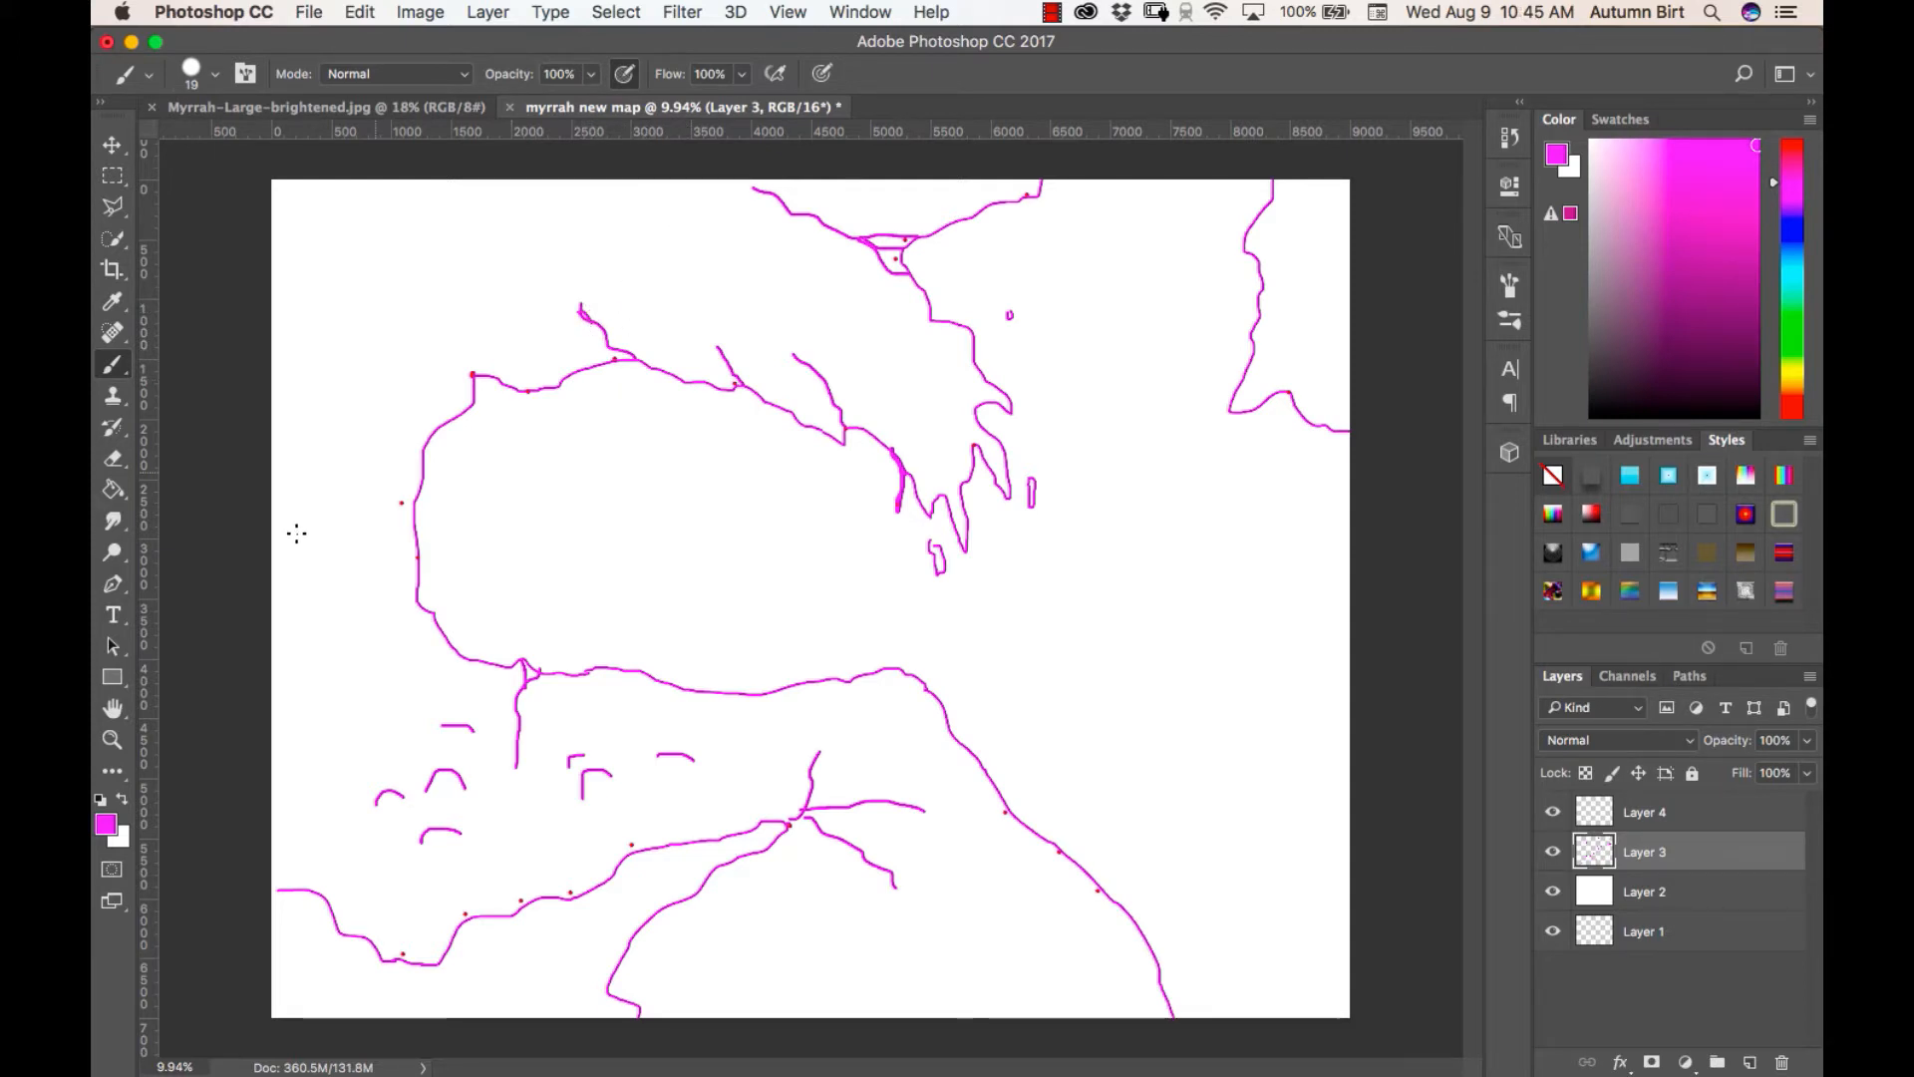
Set the foreground colour to dark green 1c4006 and outline the forest area along the map's north edge on Layer 3
left_click(106, 824)
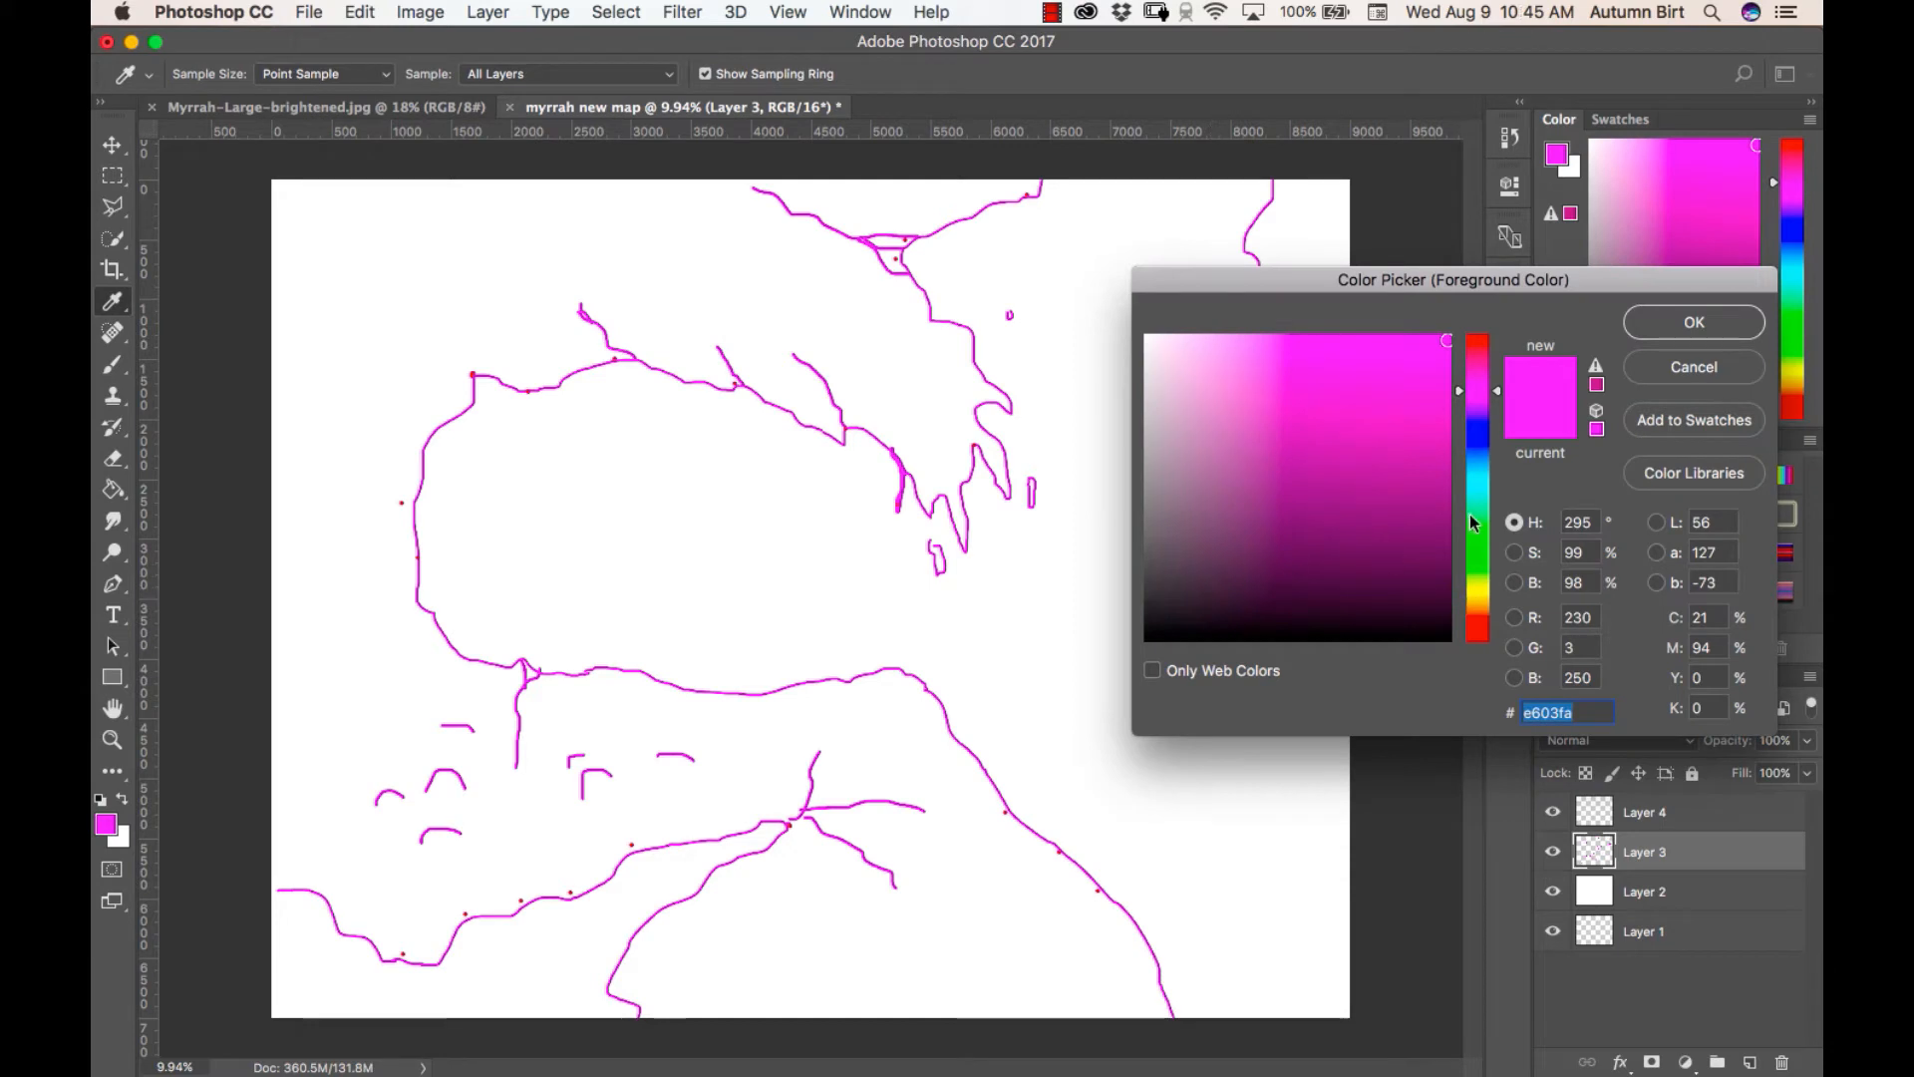
left_click(1485, 544)
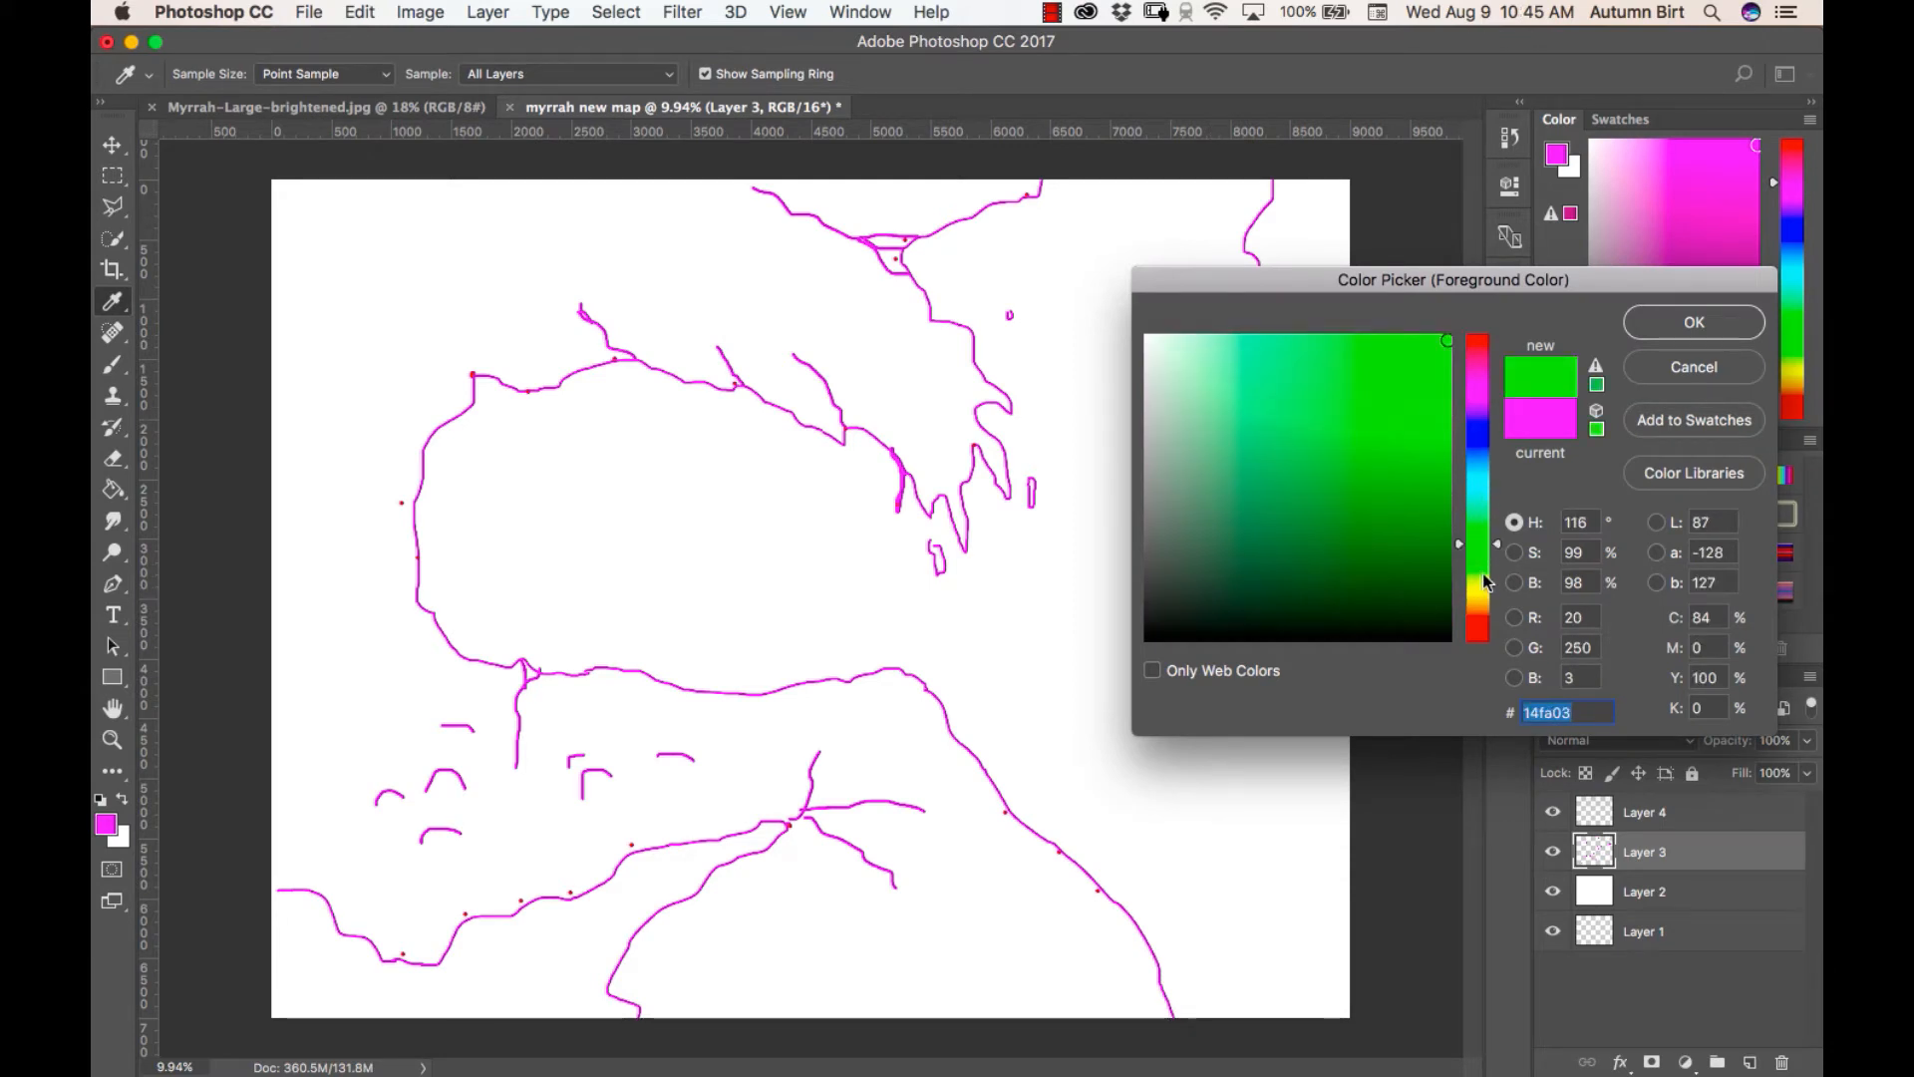
left_click(1485, 559)
left_click(1422, 564)
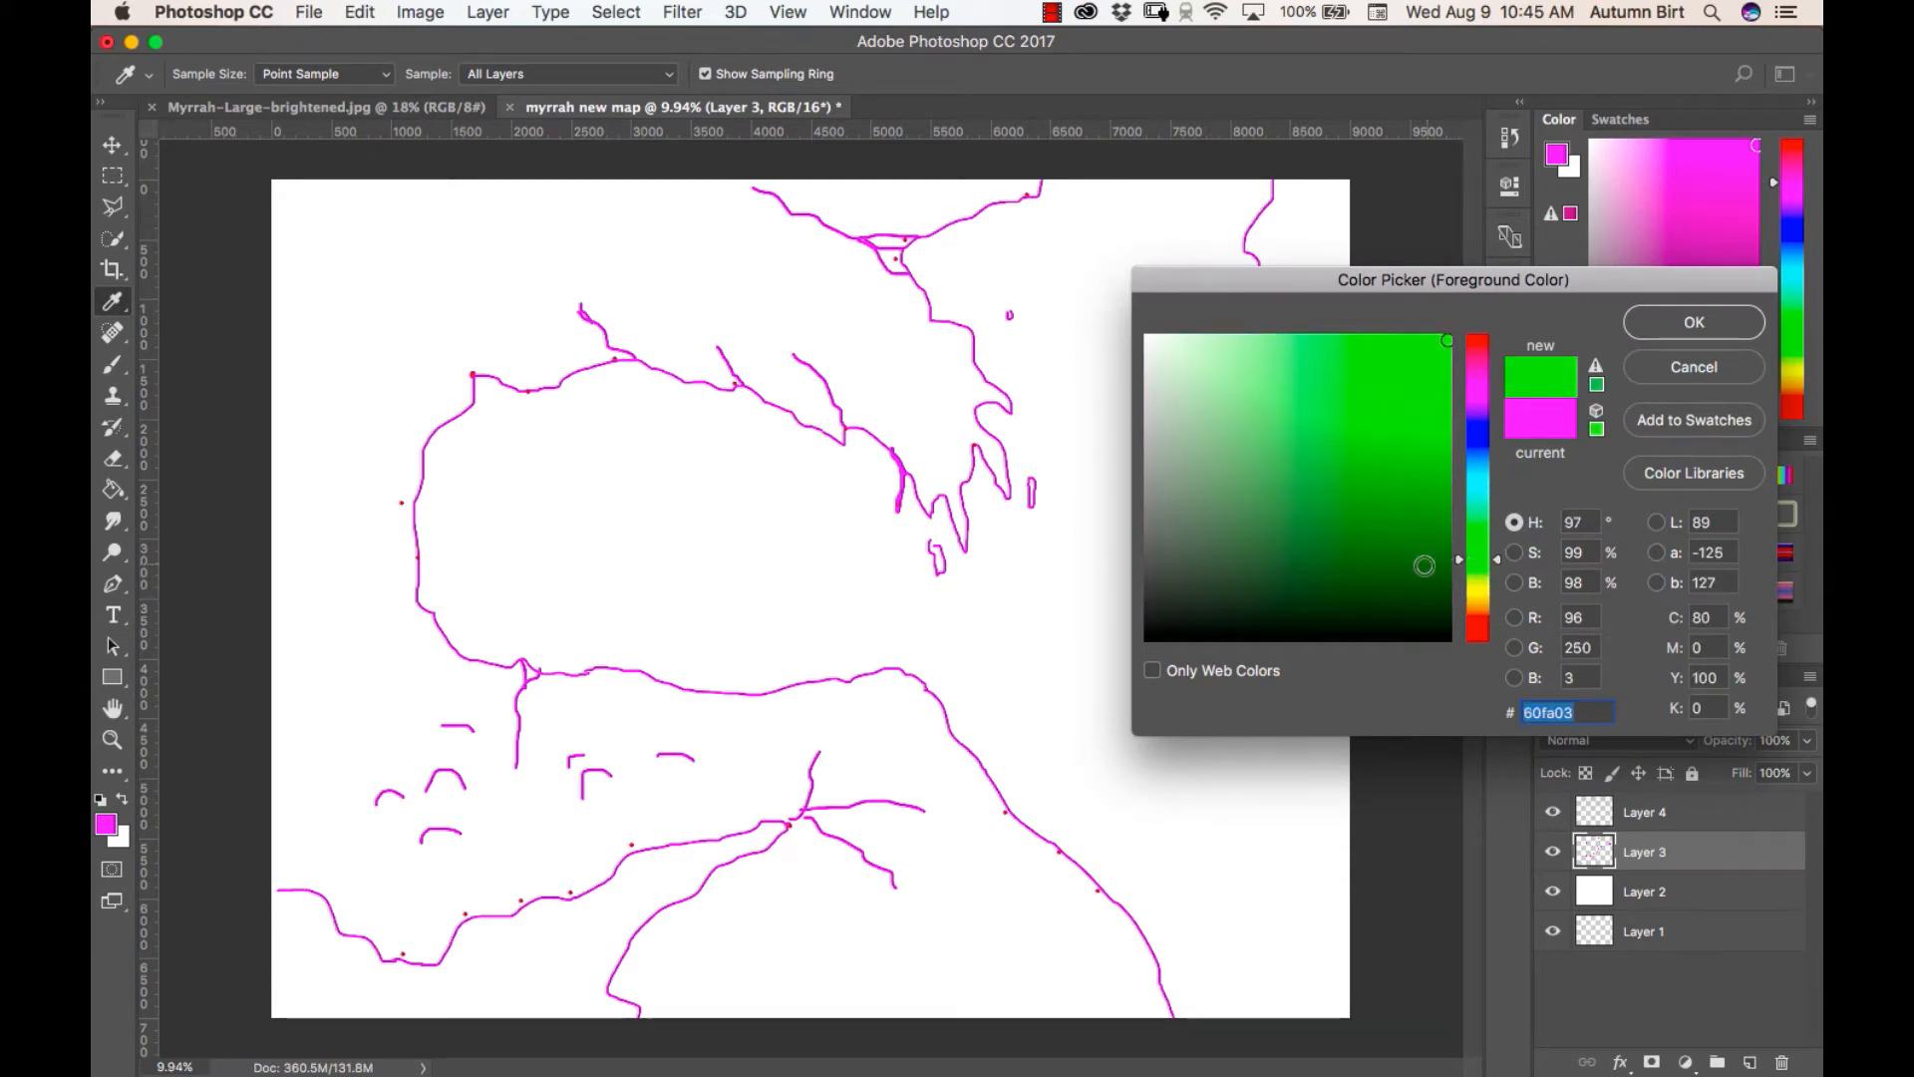
left_click(1651, 329)
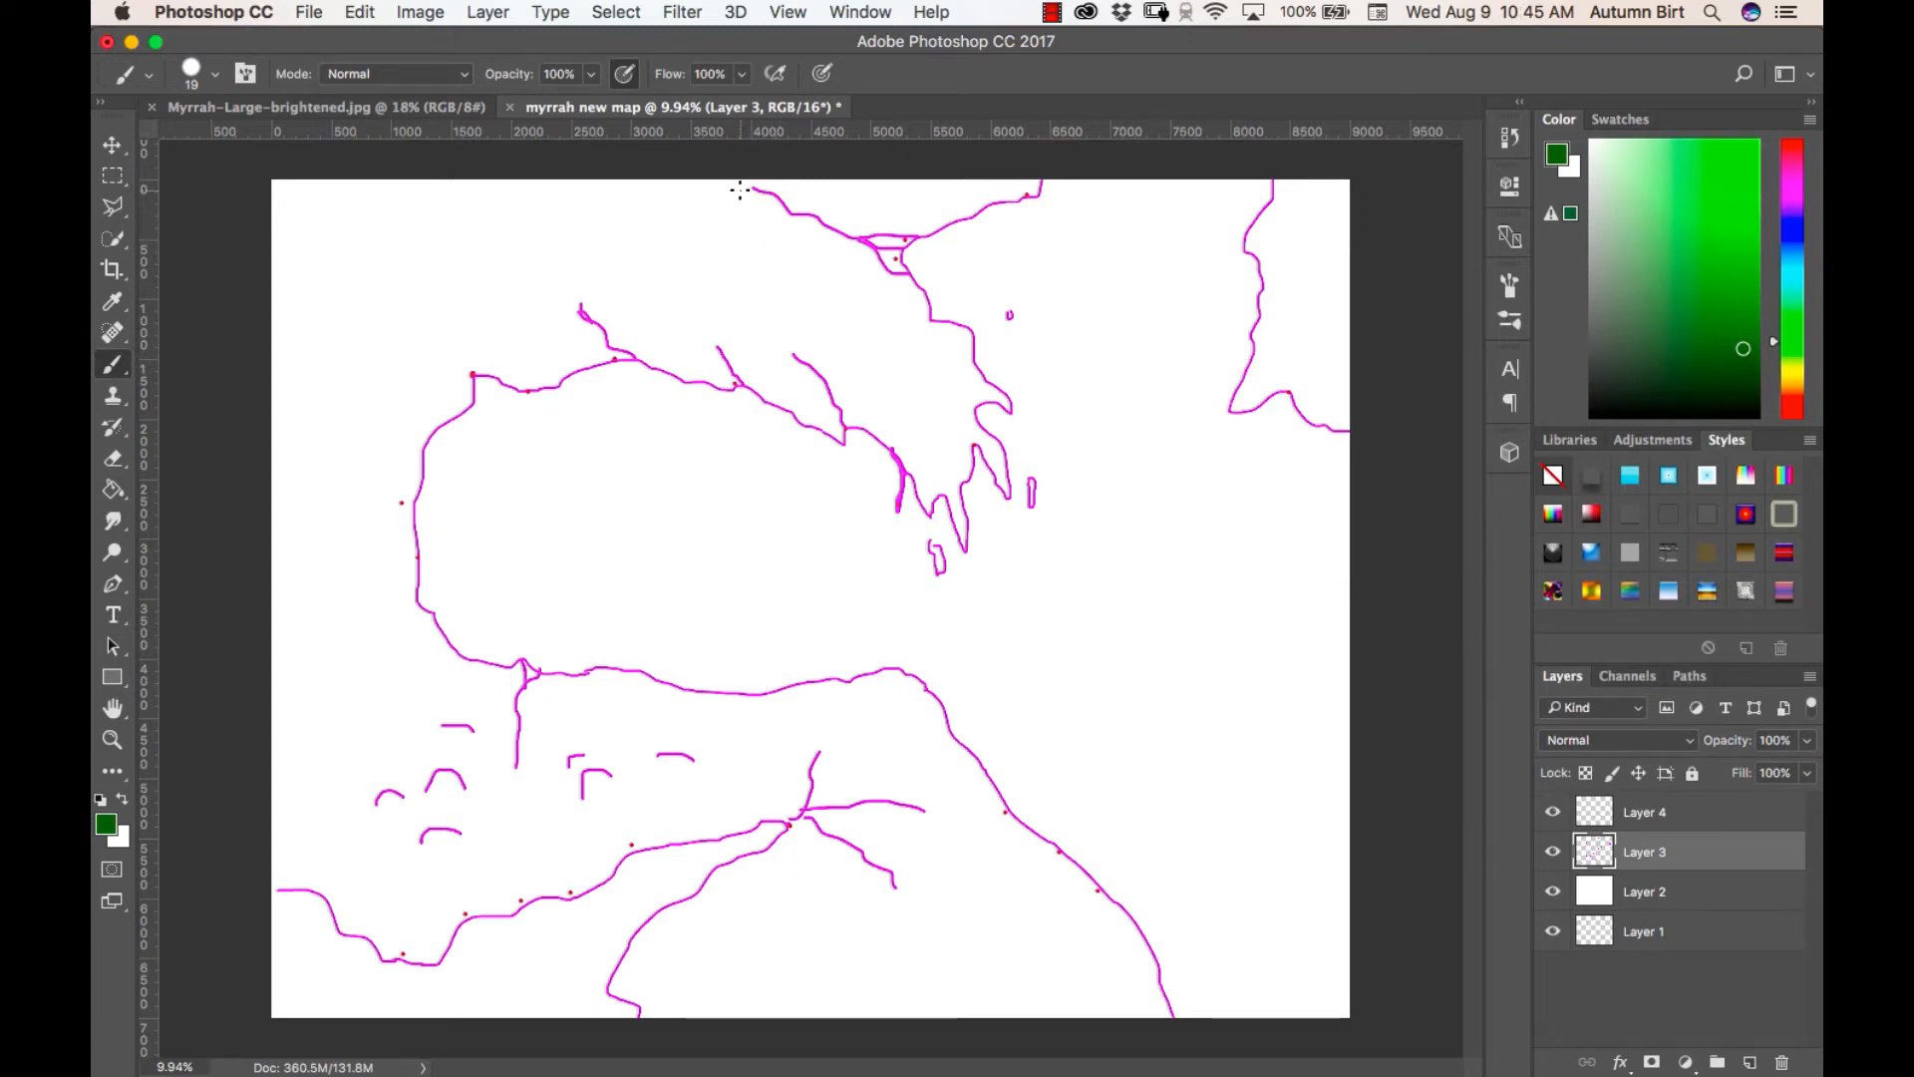
left_click_drag(732, 194, 787, 288)
mouse_move(853, 213)
left_mouse_down()
mouse_move(928, 226)
mouse_move(1030, 198)
left_mouse_up()
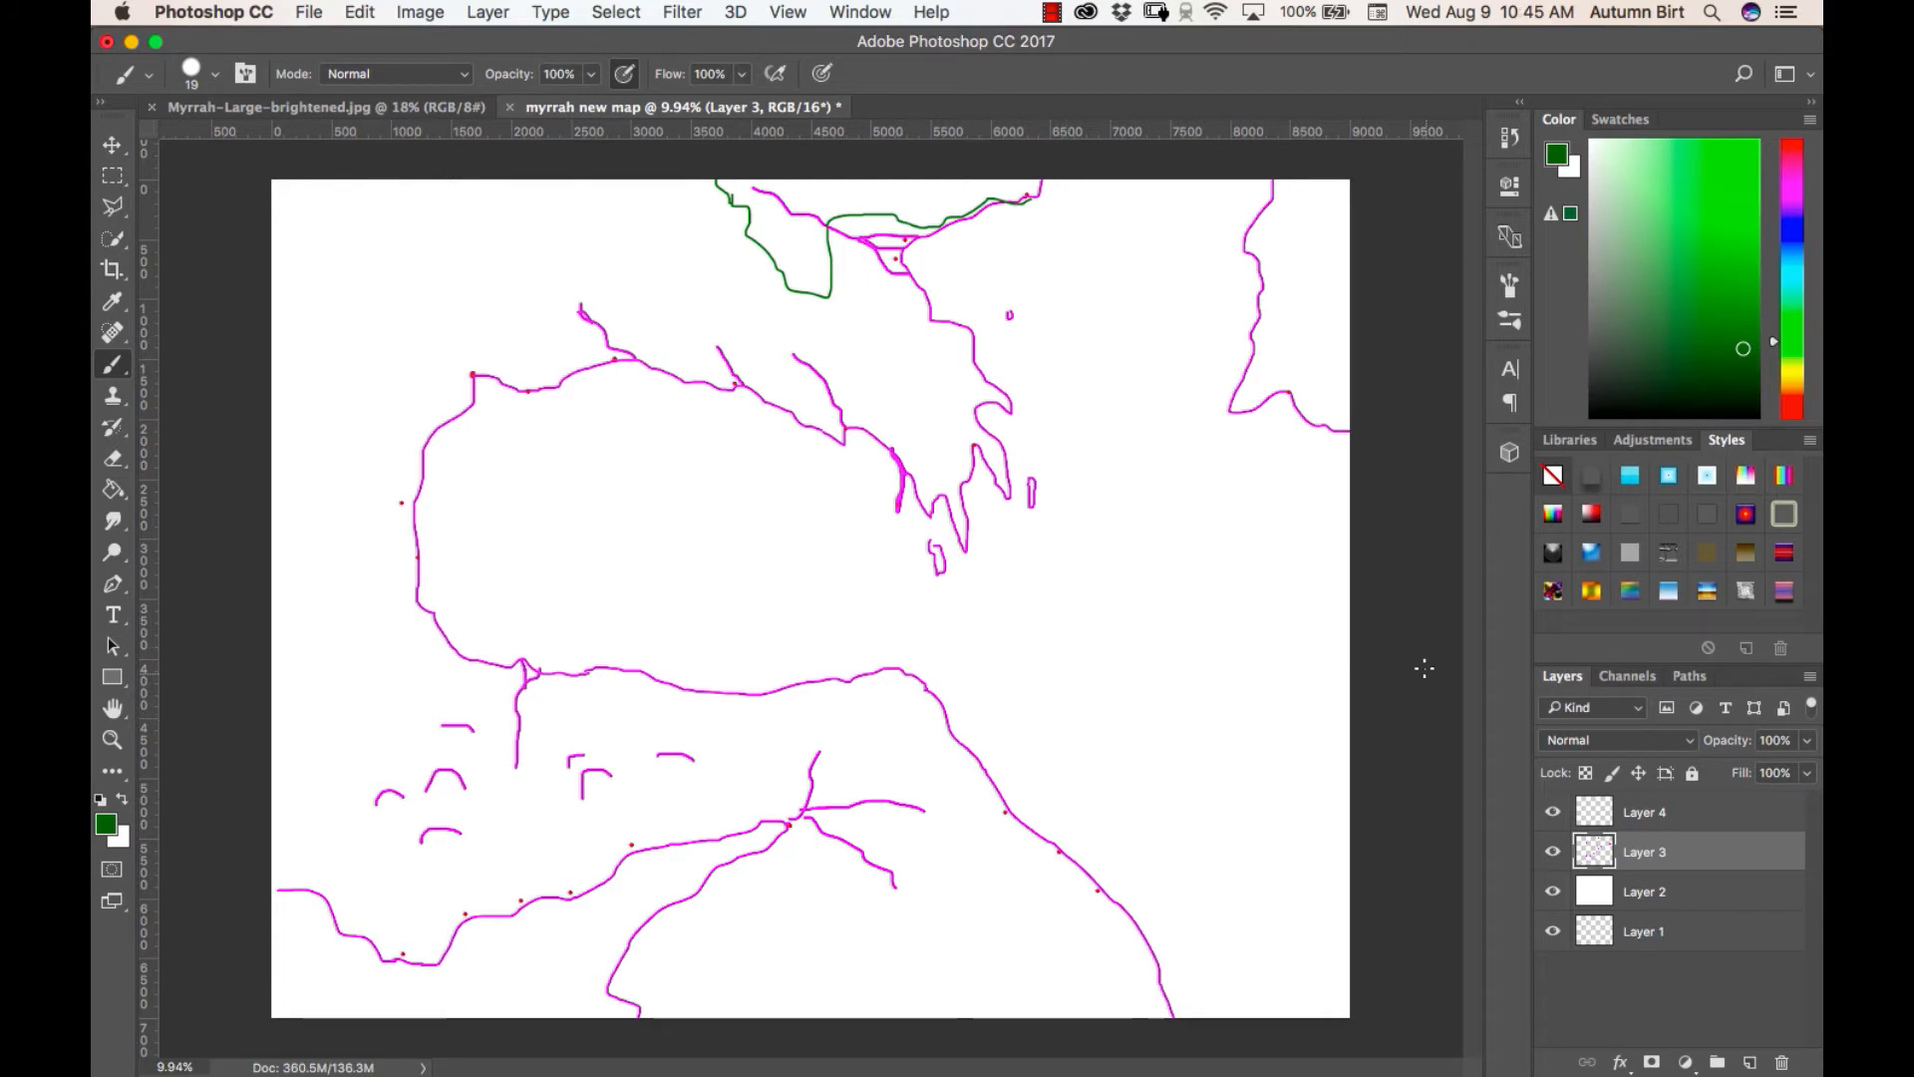
Add a new layer above Layer 4 and set the foreground colour to black with hex value 0
left_click(1675, 817)
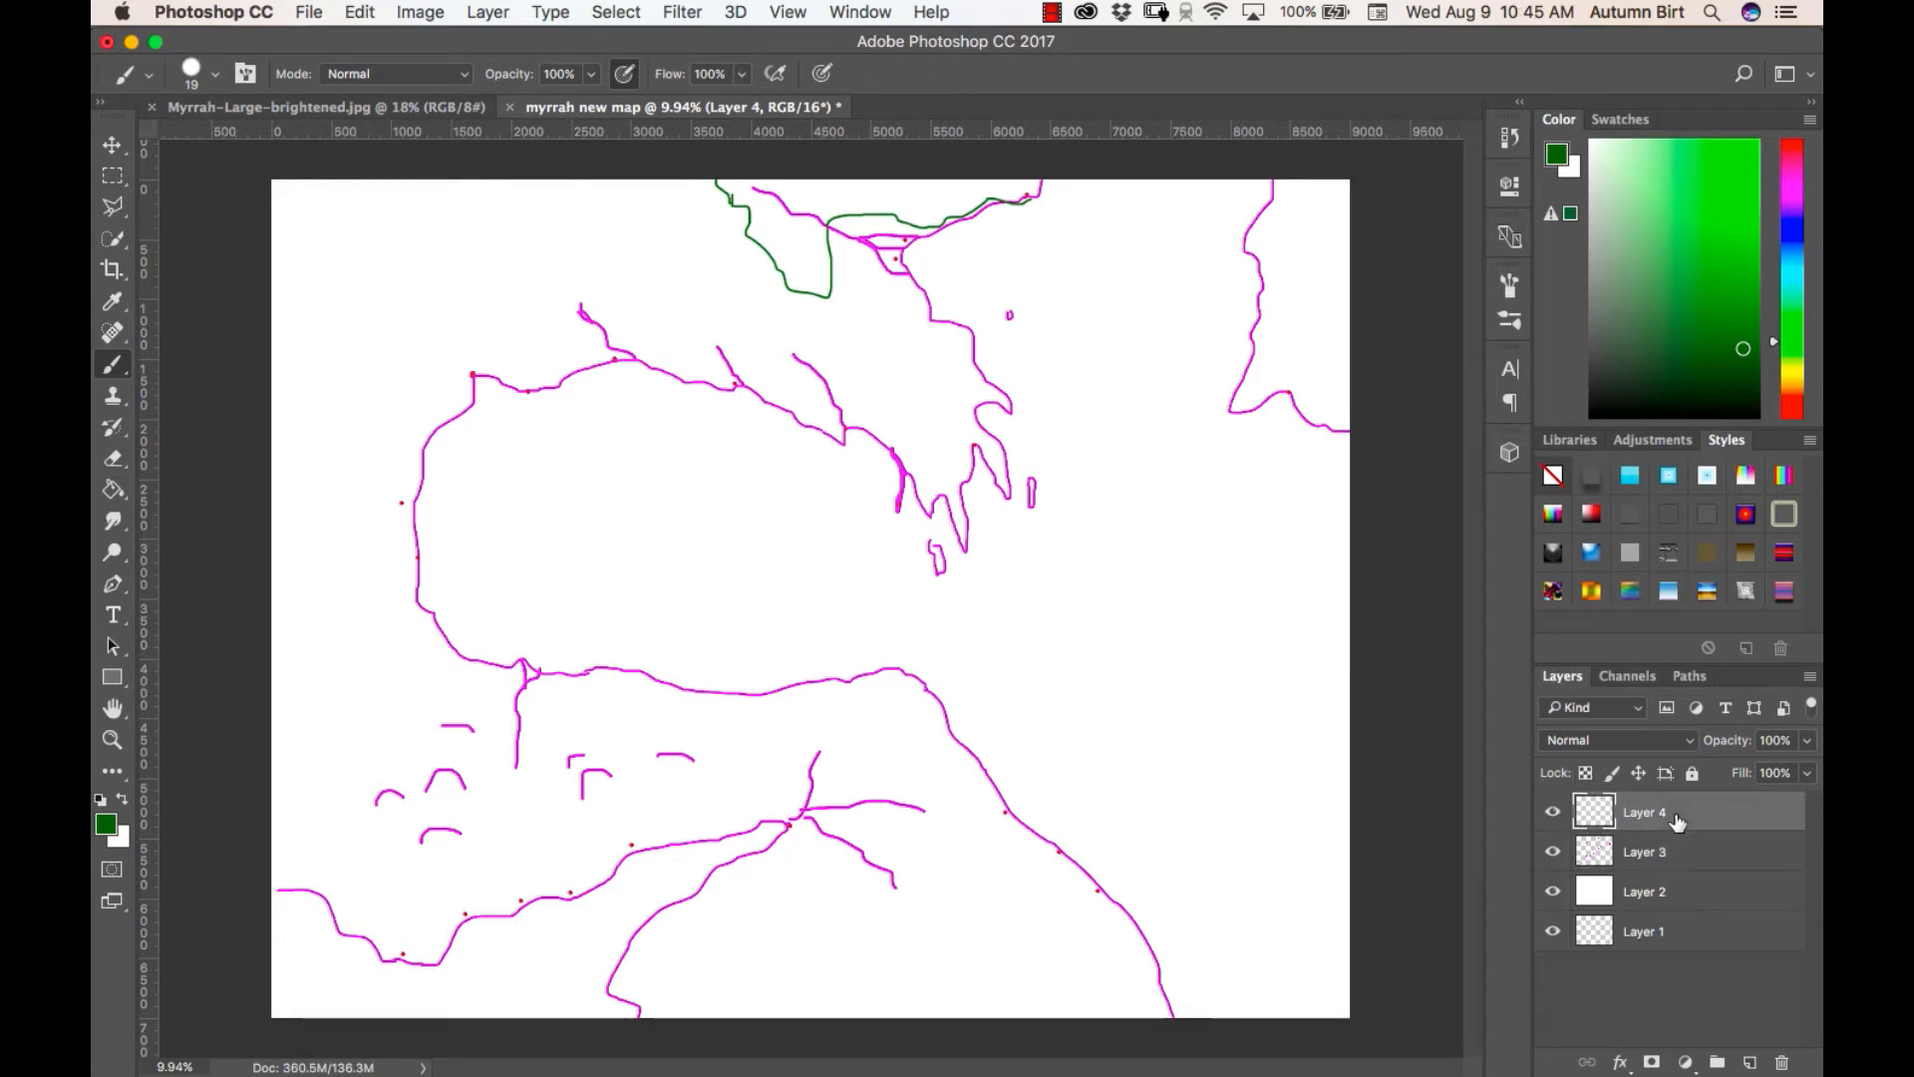
left_click(1749, 1061)
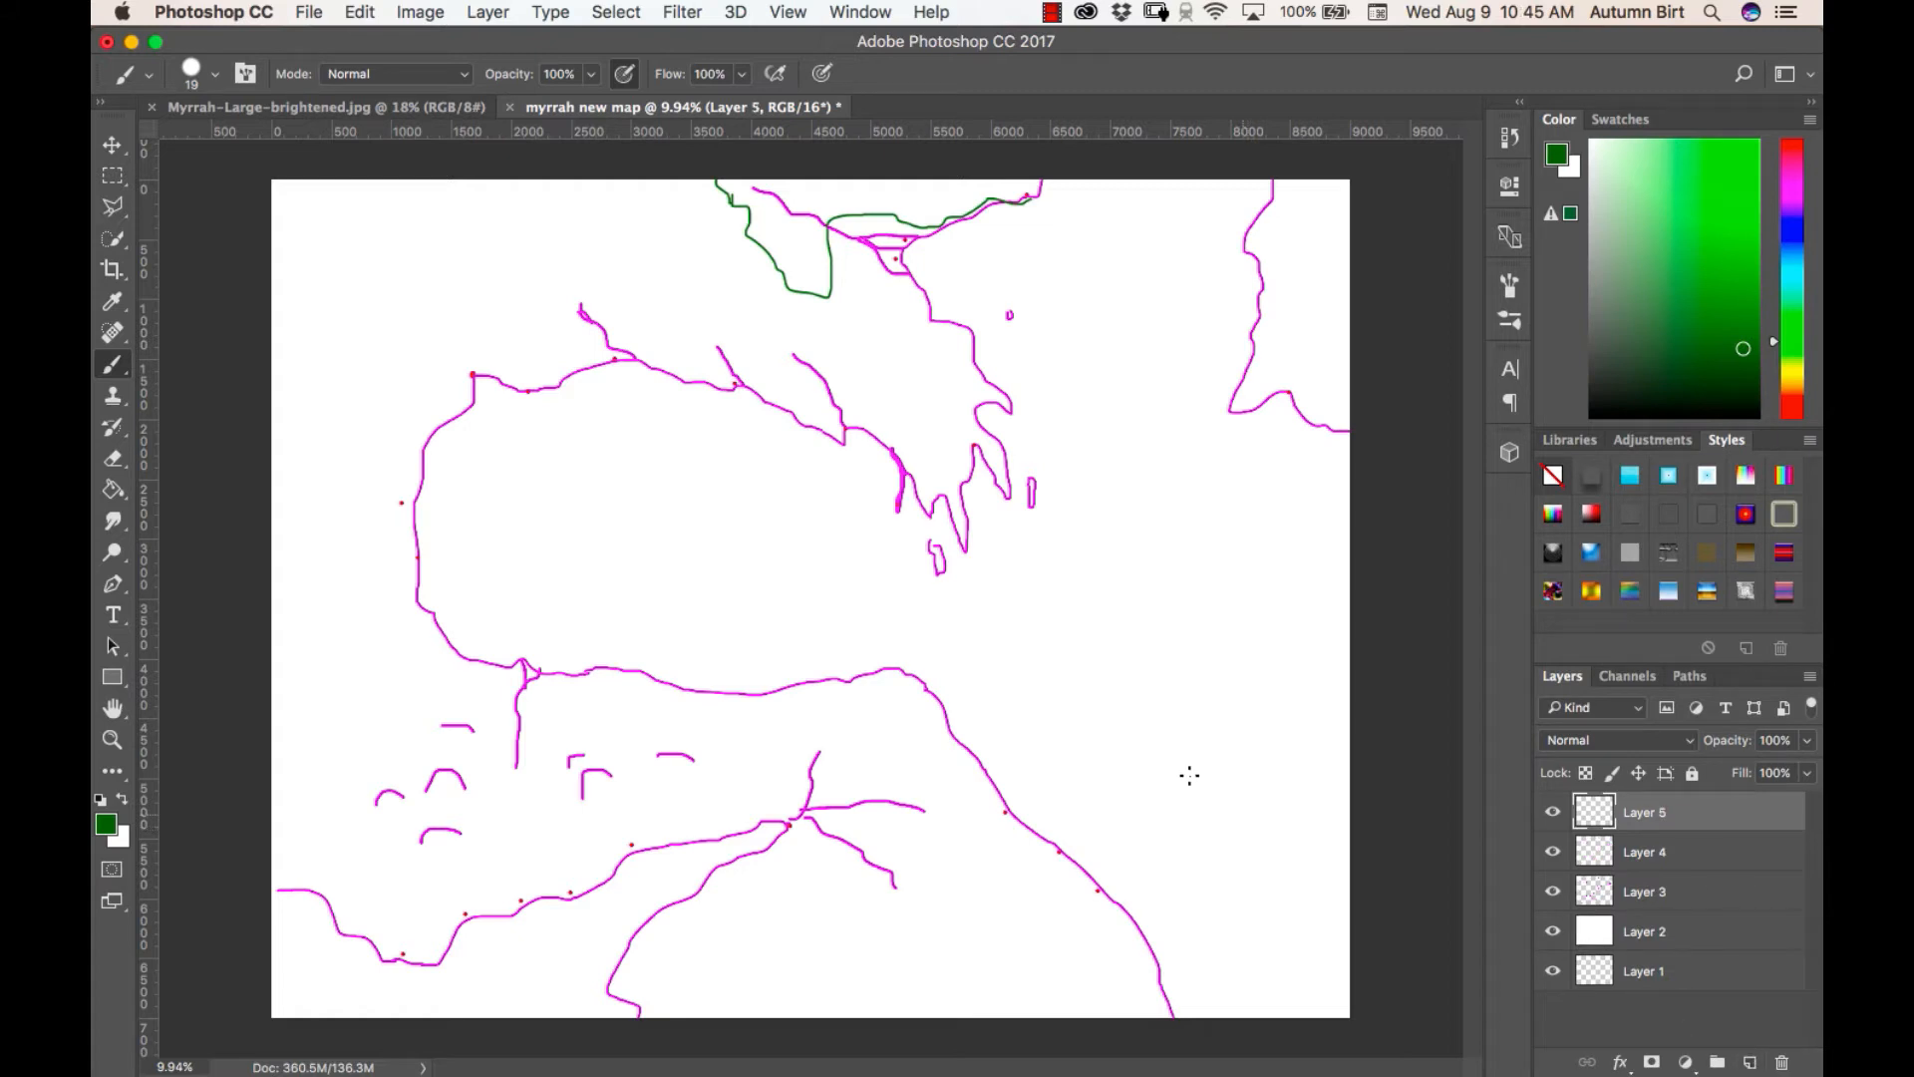
left_click(106, 824)
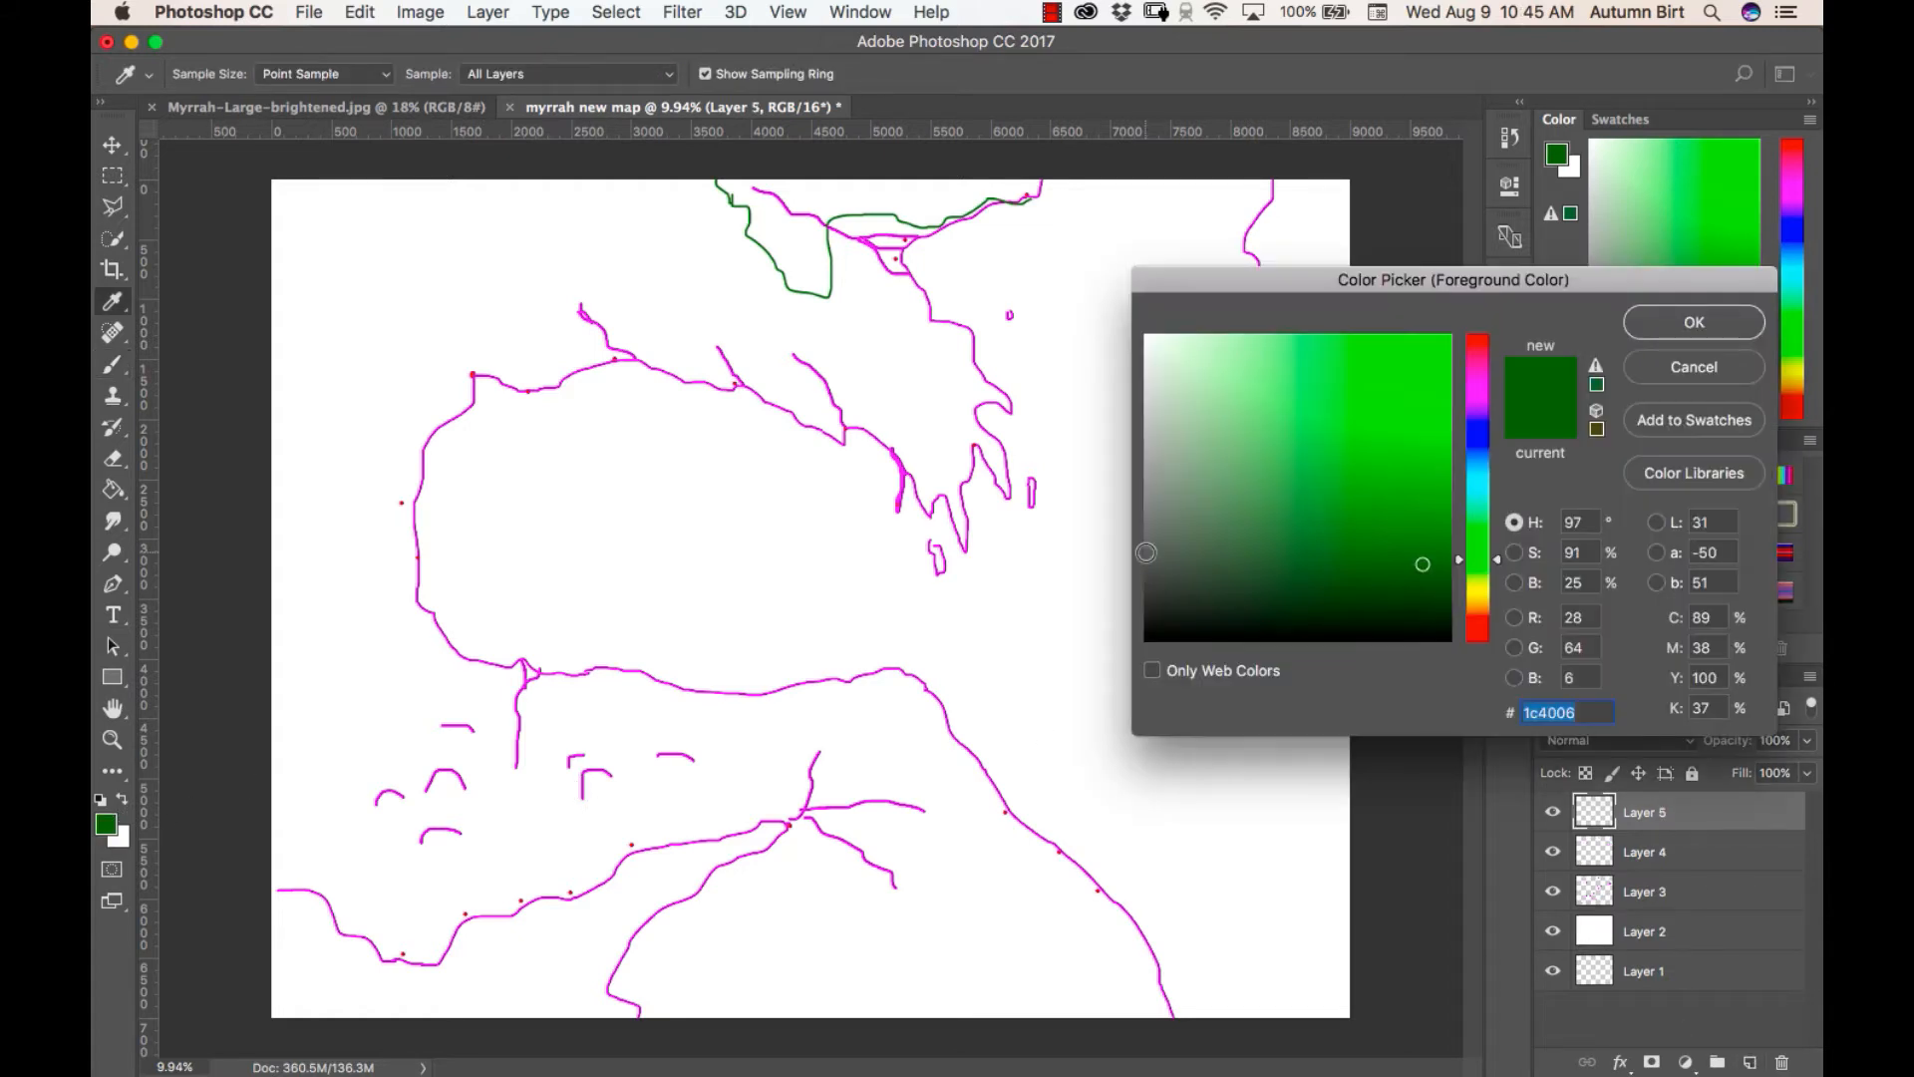
type("0")
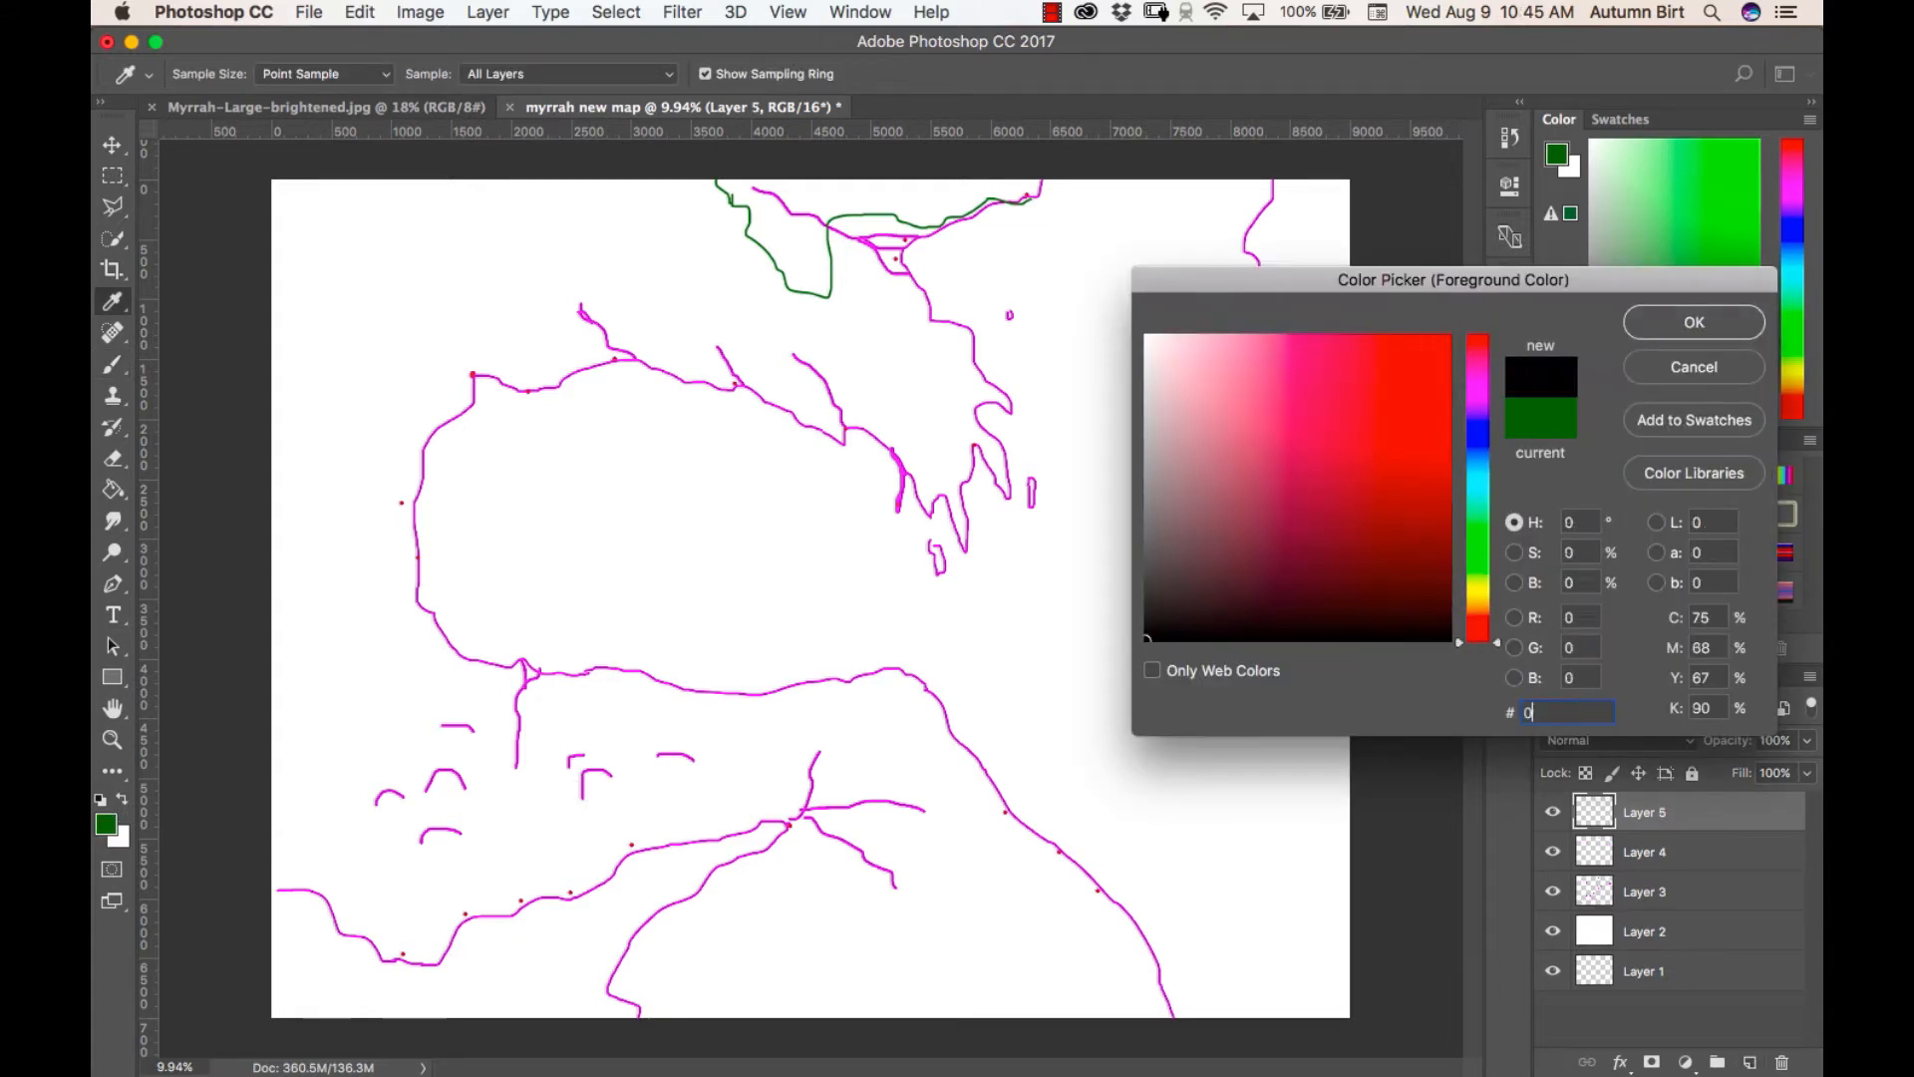
left_click(1673, 323)
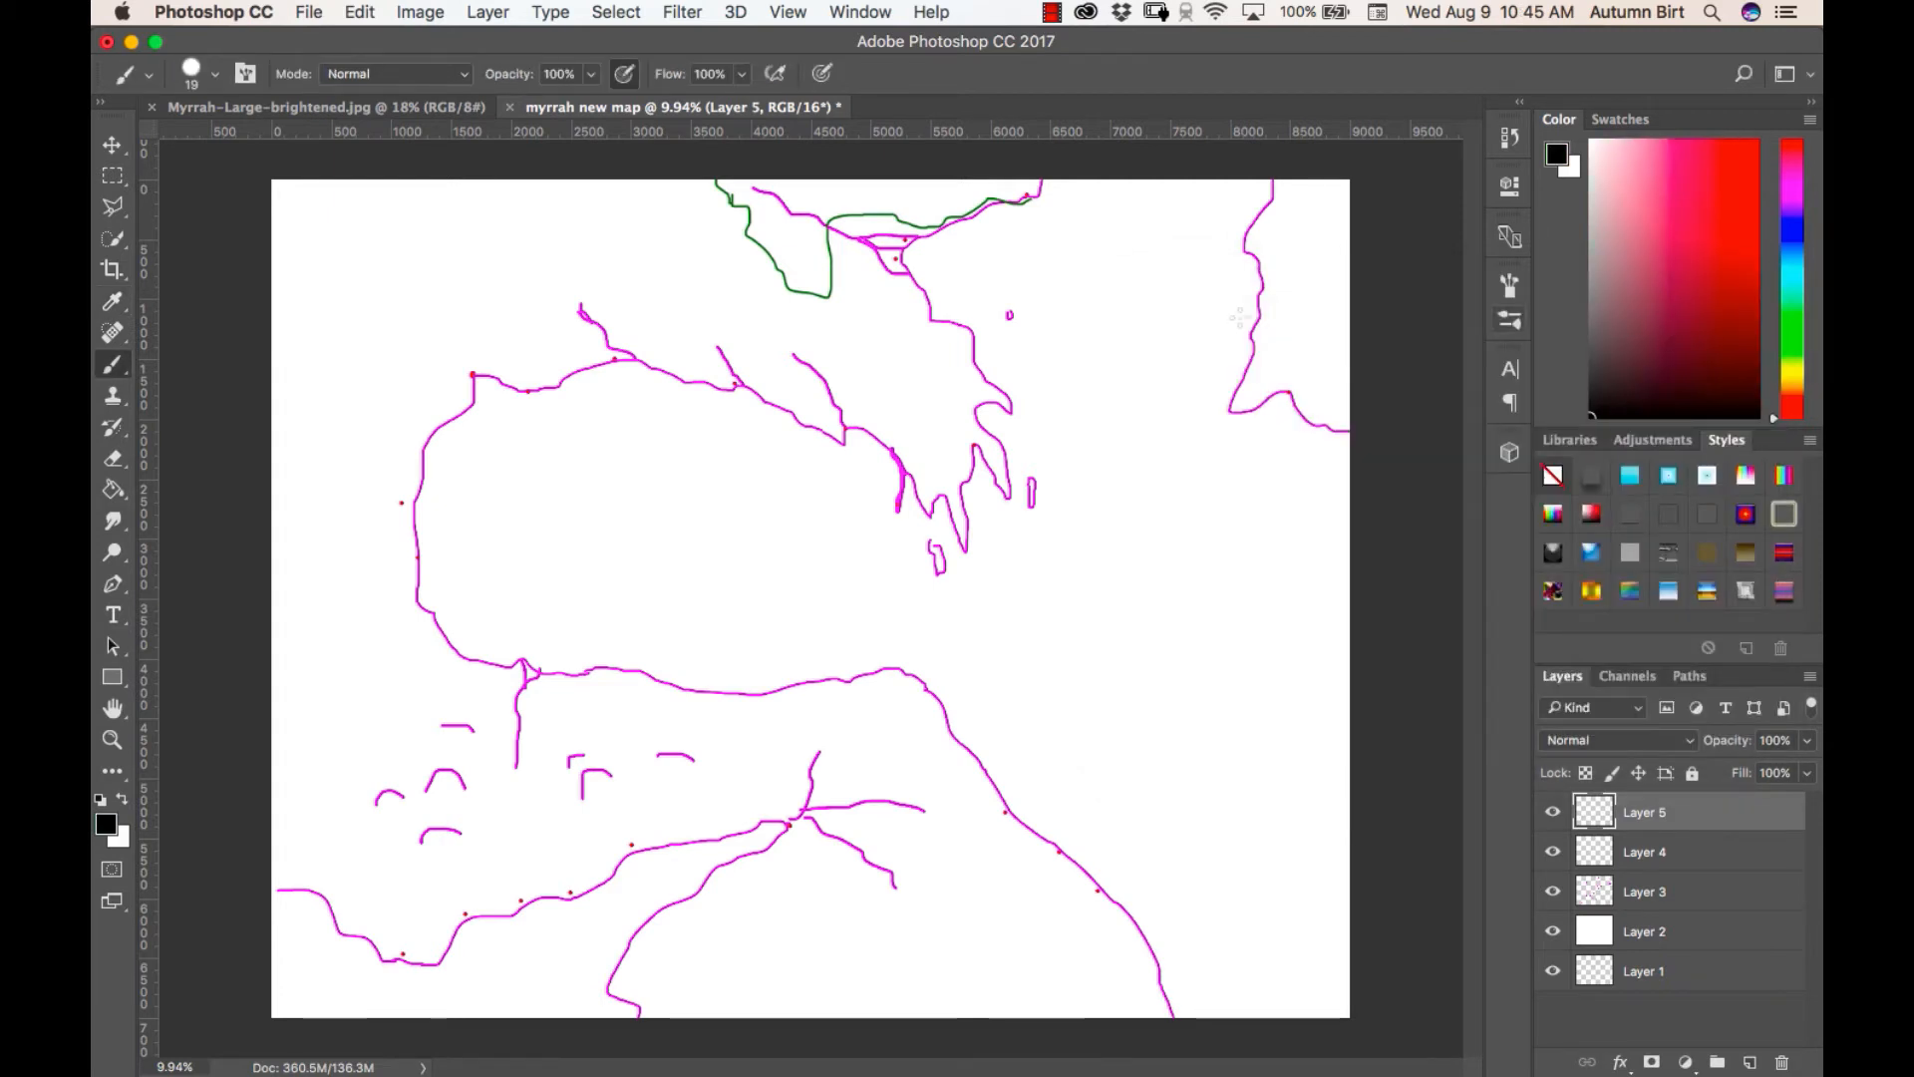
Set the brush size to 10 px
left_click(213, 75)
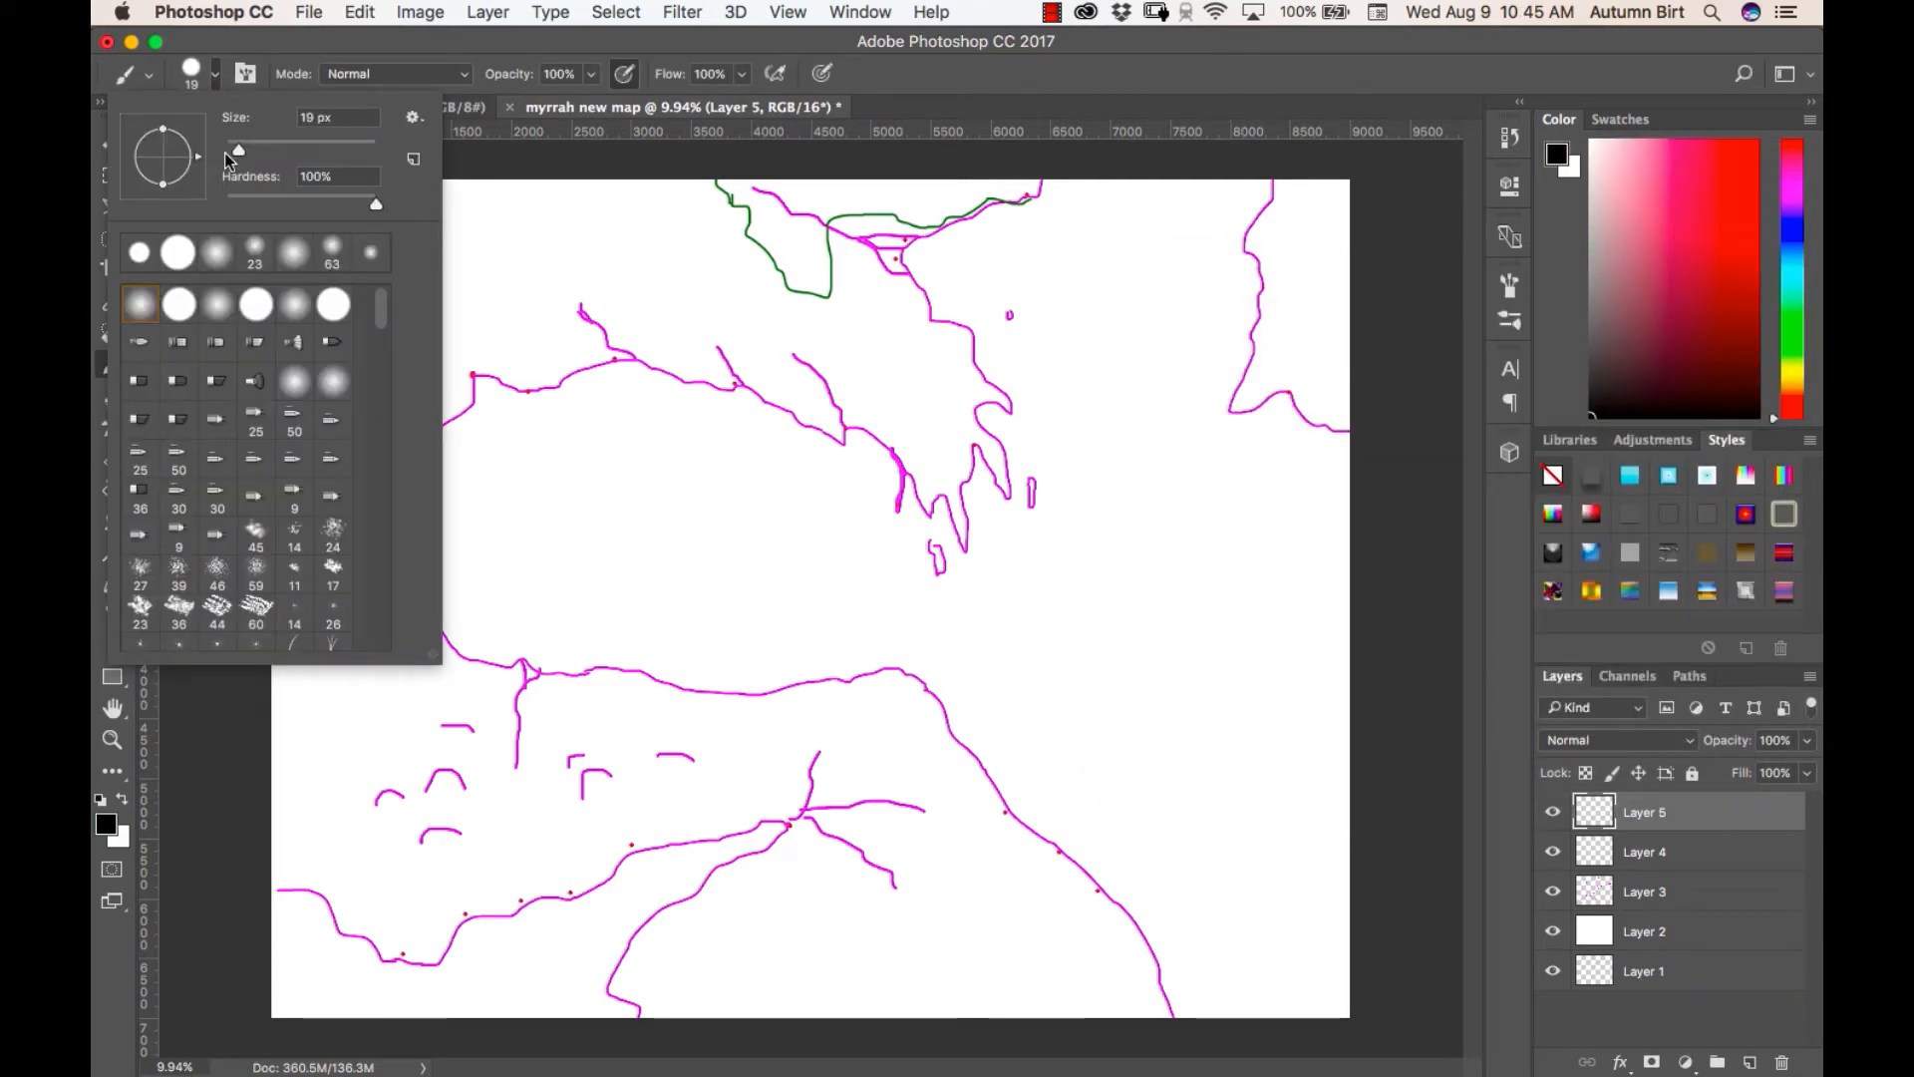
left_click(230, 147)
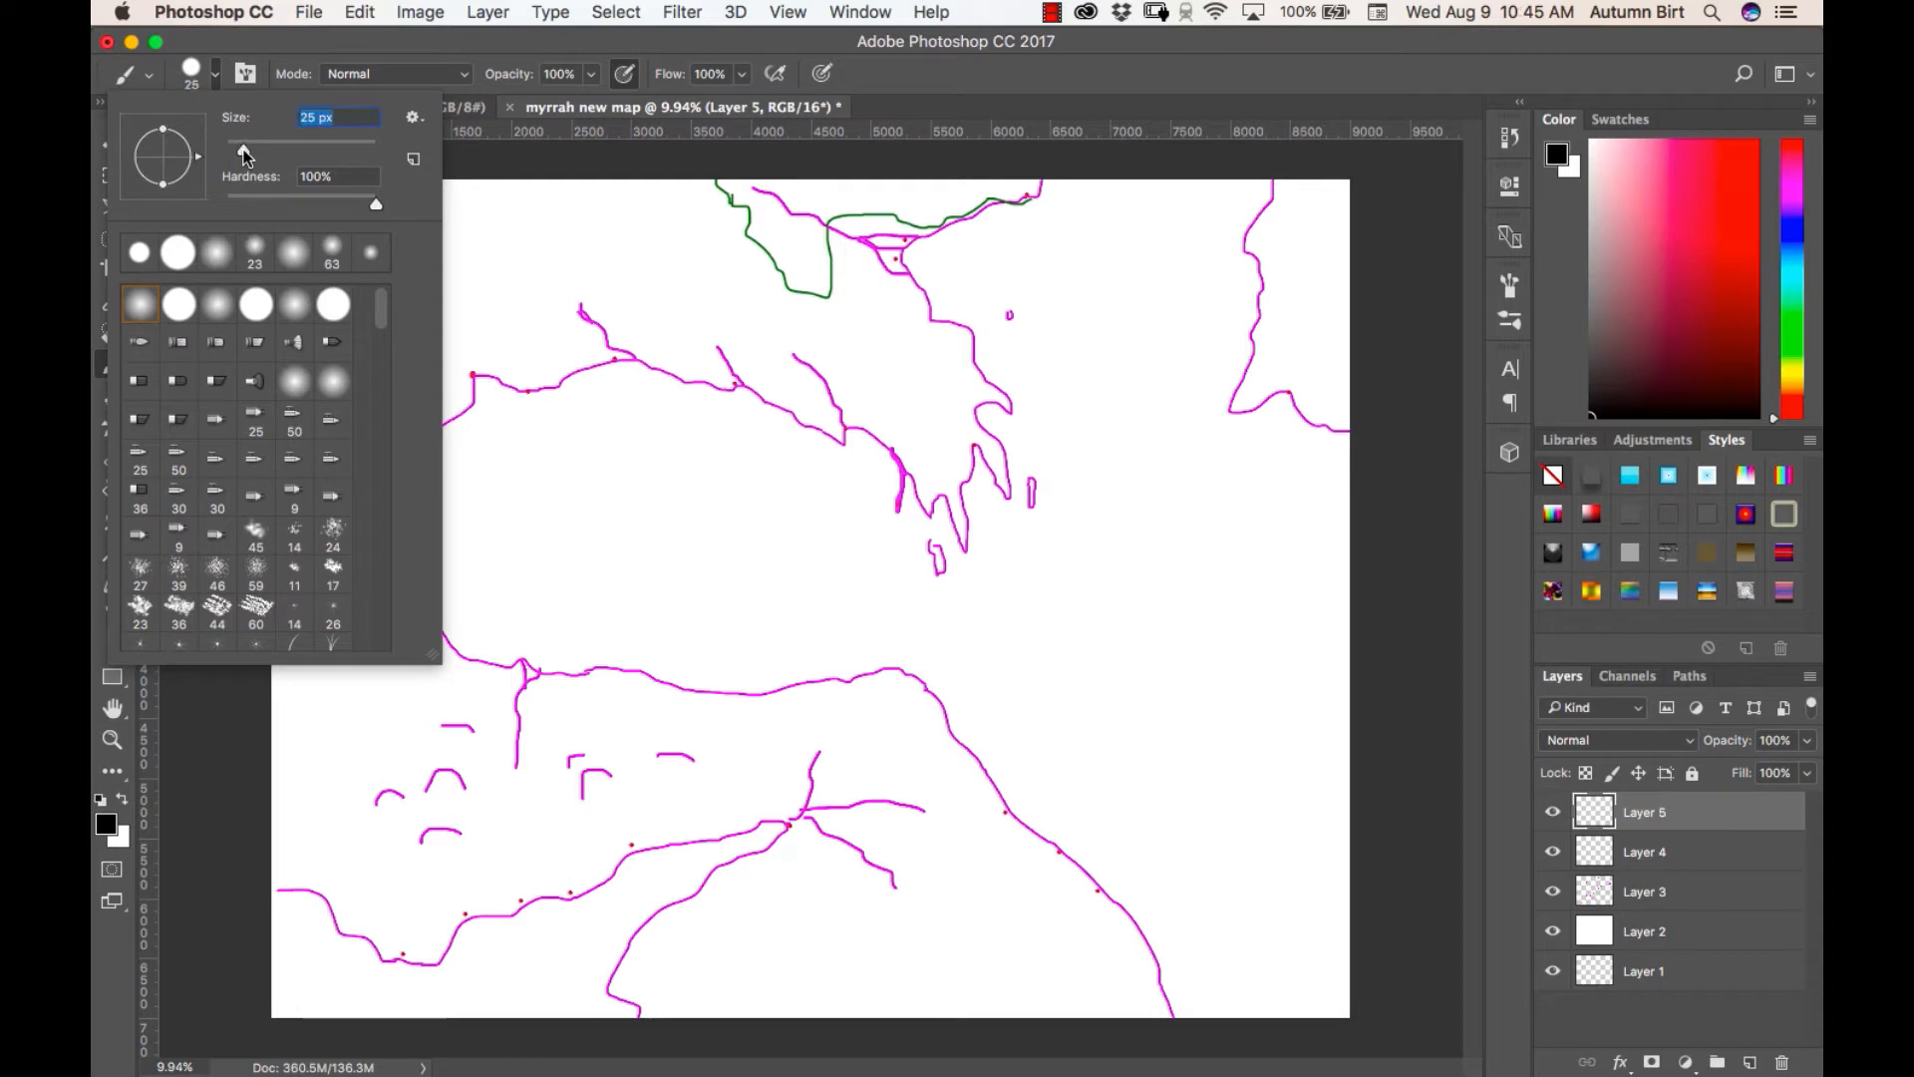
left_click_drag(229, 147, 231, 150)
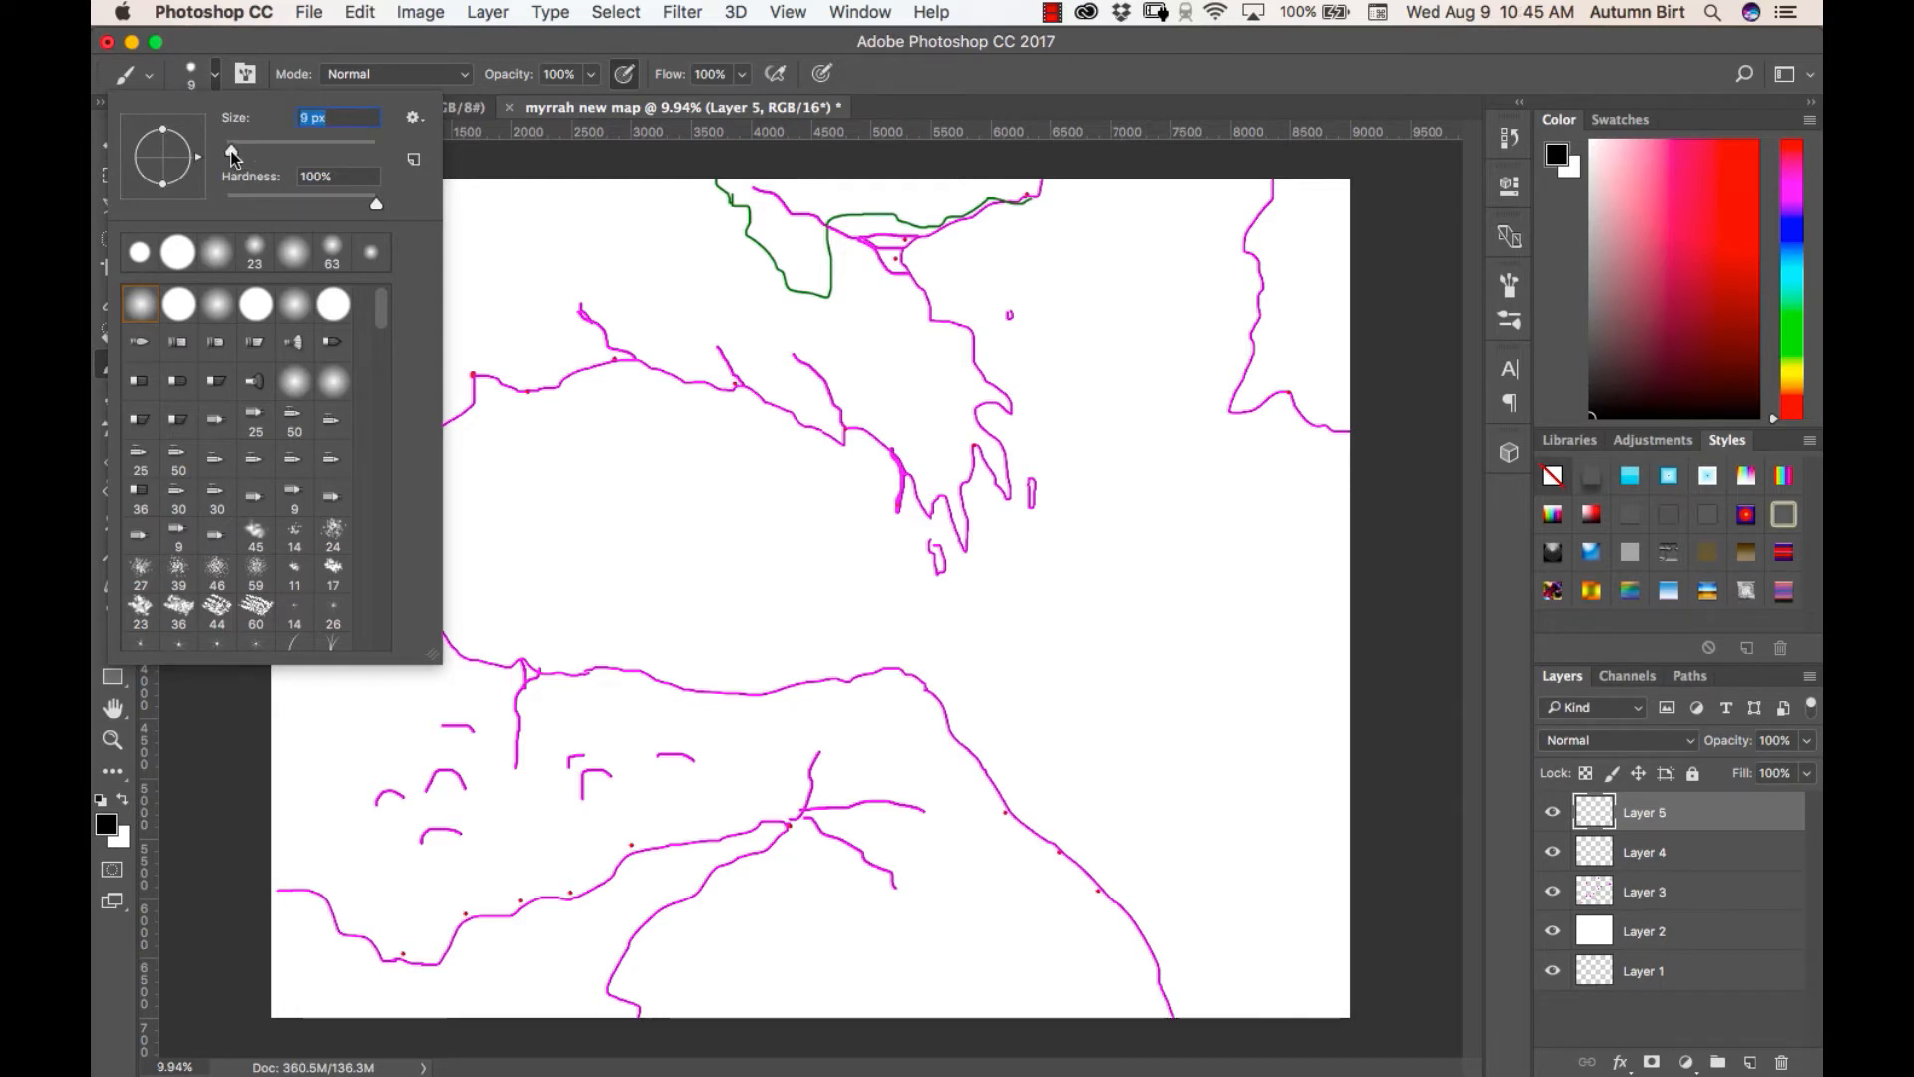
type("10")
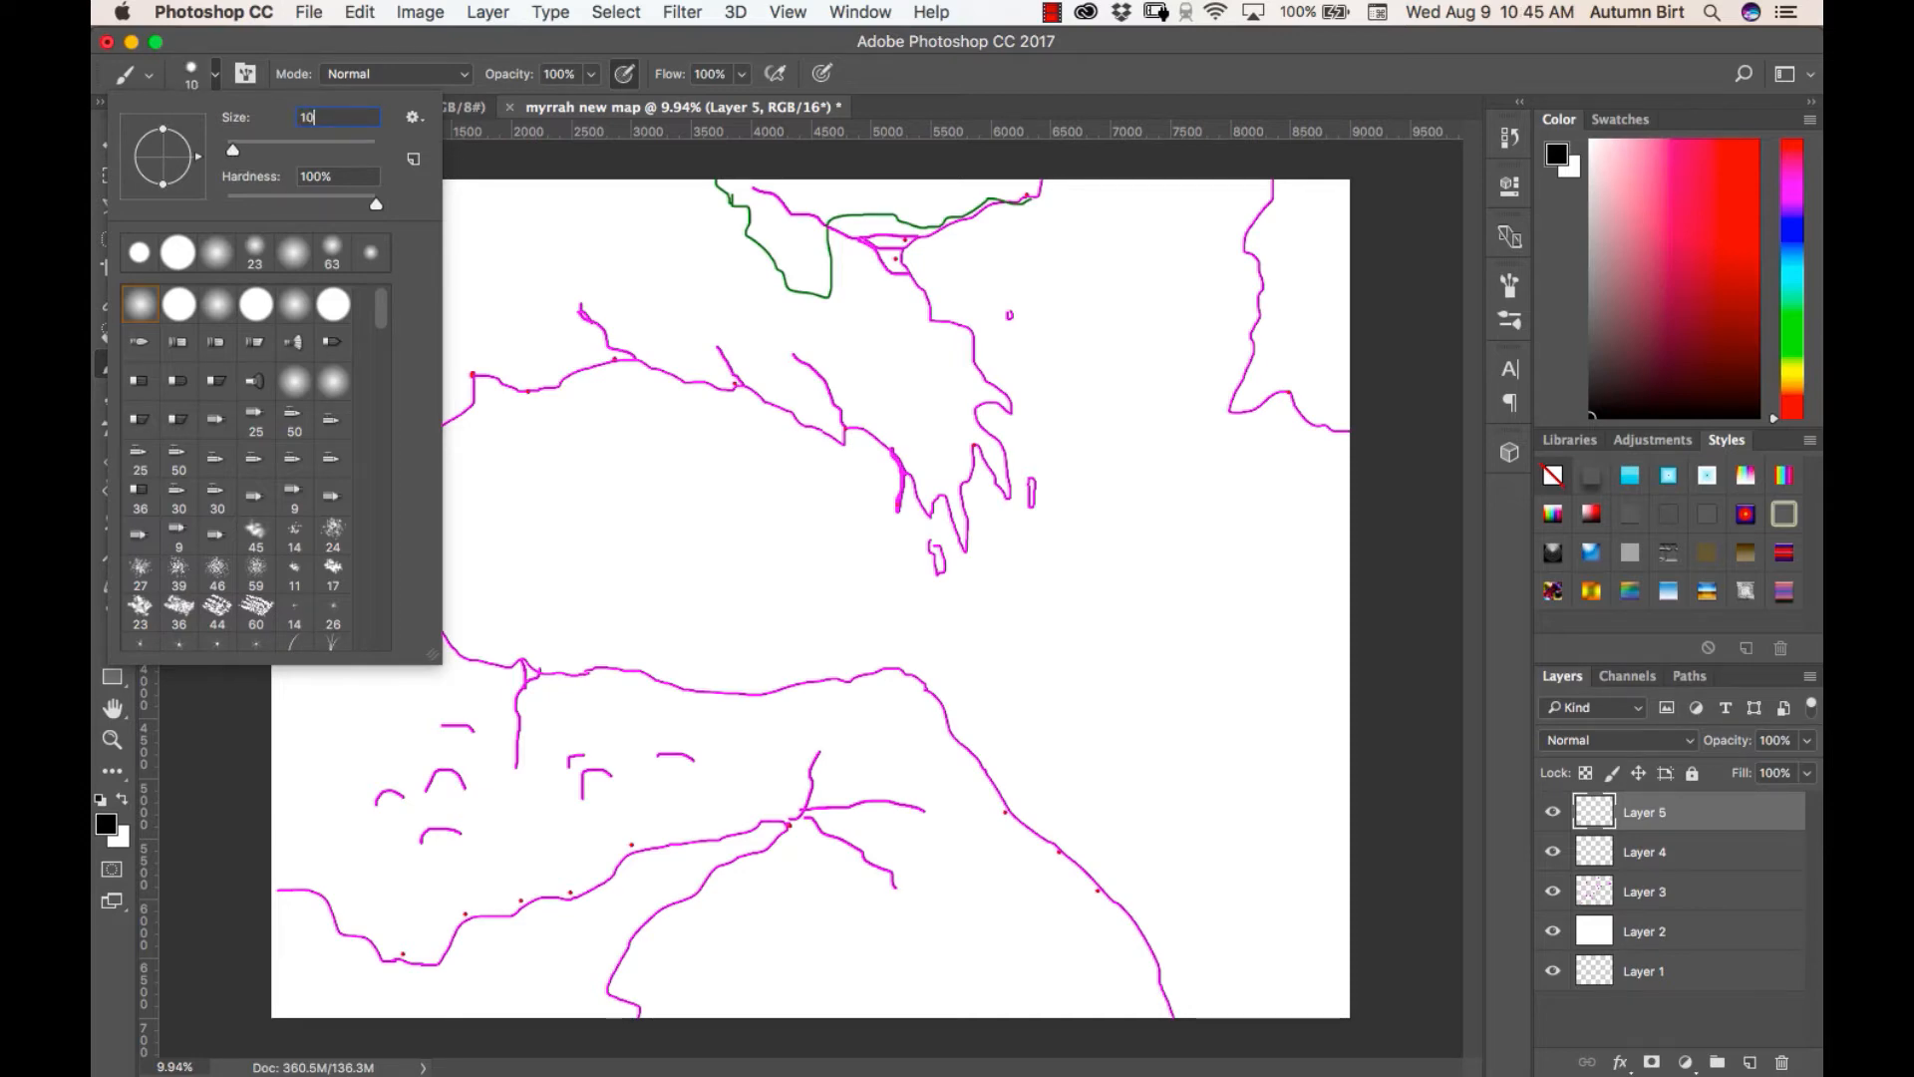
key("Return")
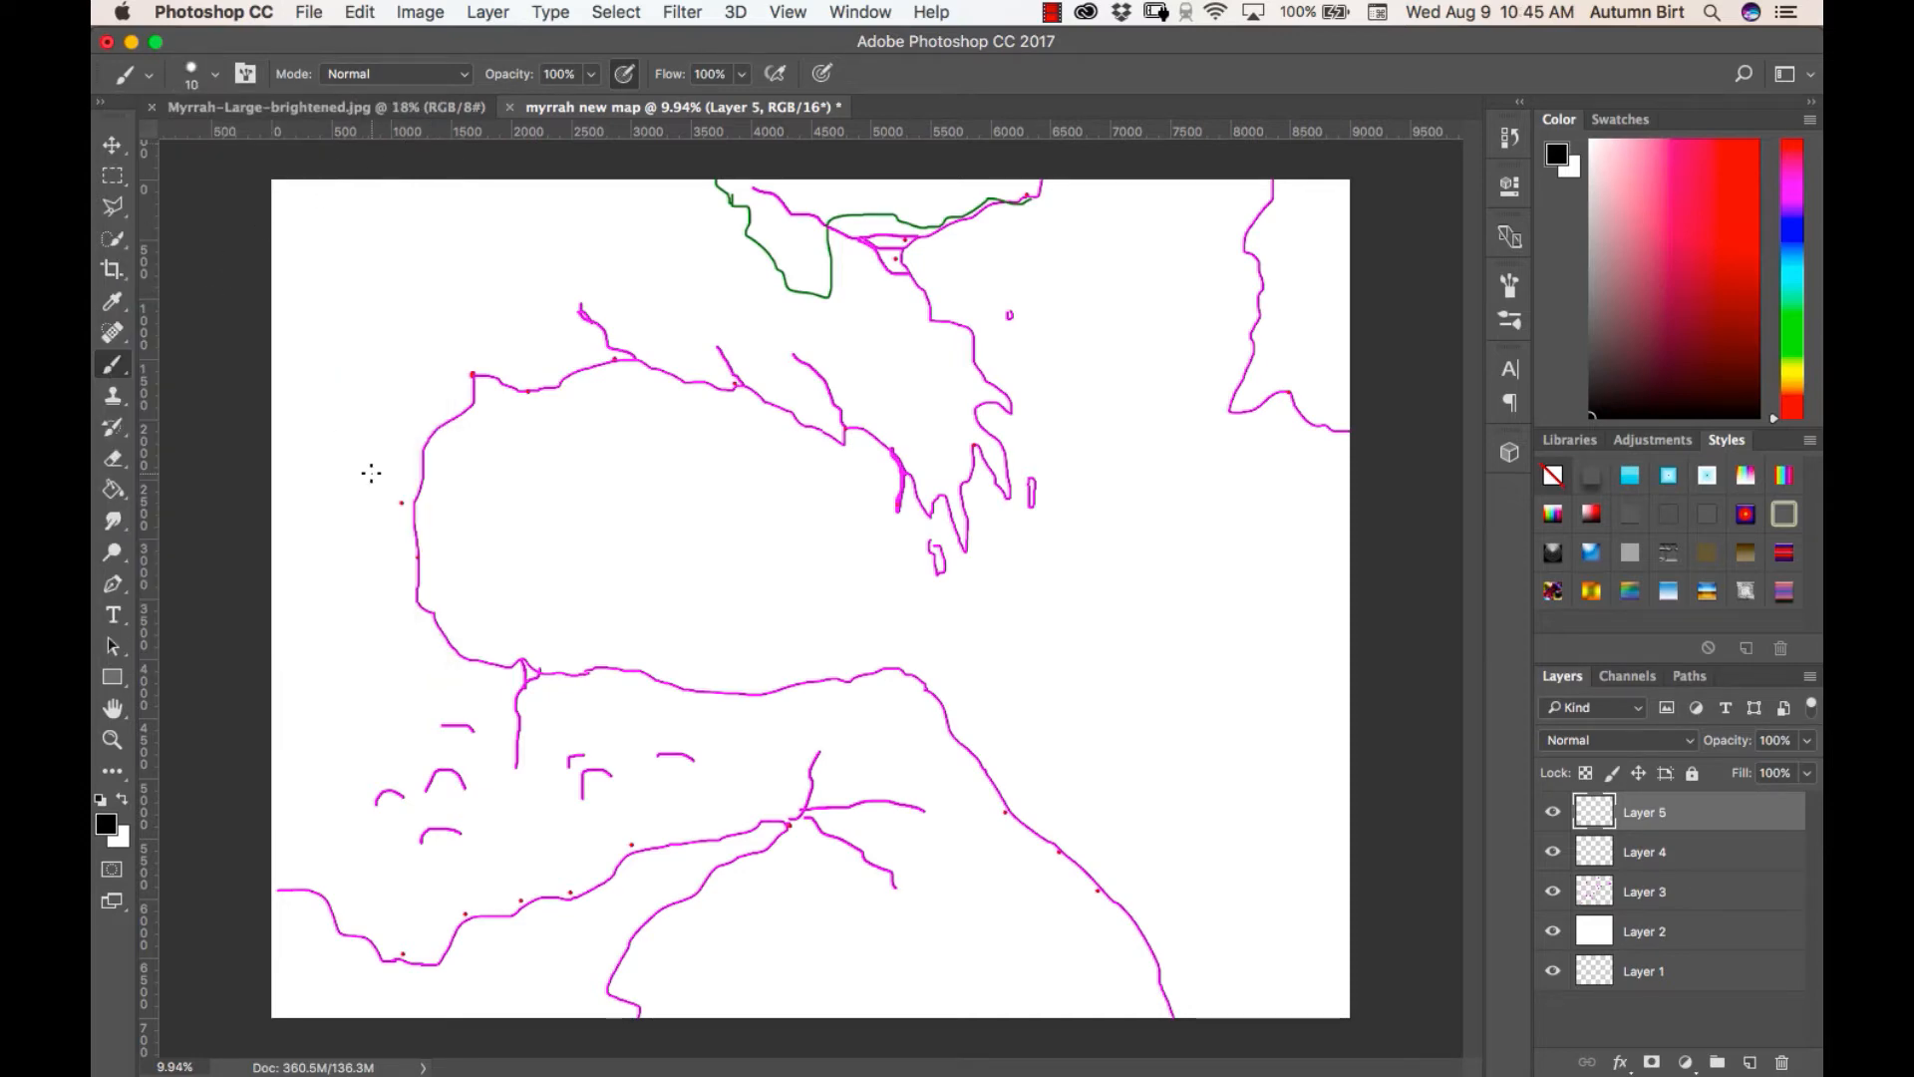
Trace a jagged black coastline over the inner sea's northern shore on Layer 5, and hide Layers 4 and 3 to inspect it
key("super+equal")
key("super+equal")
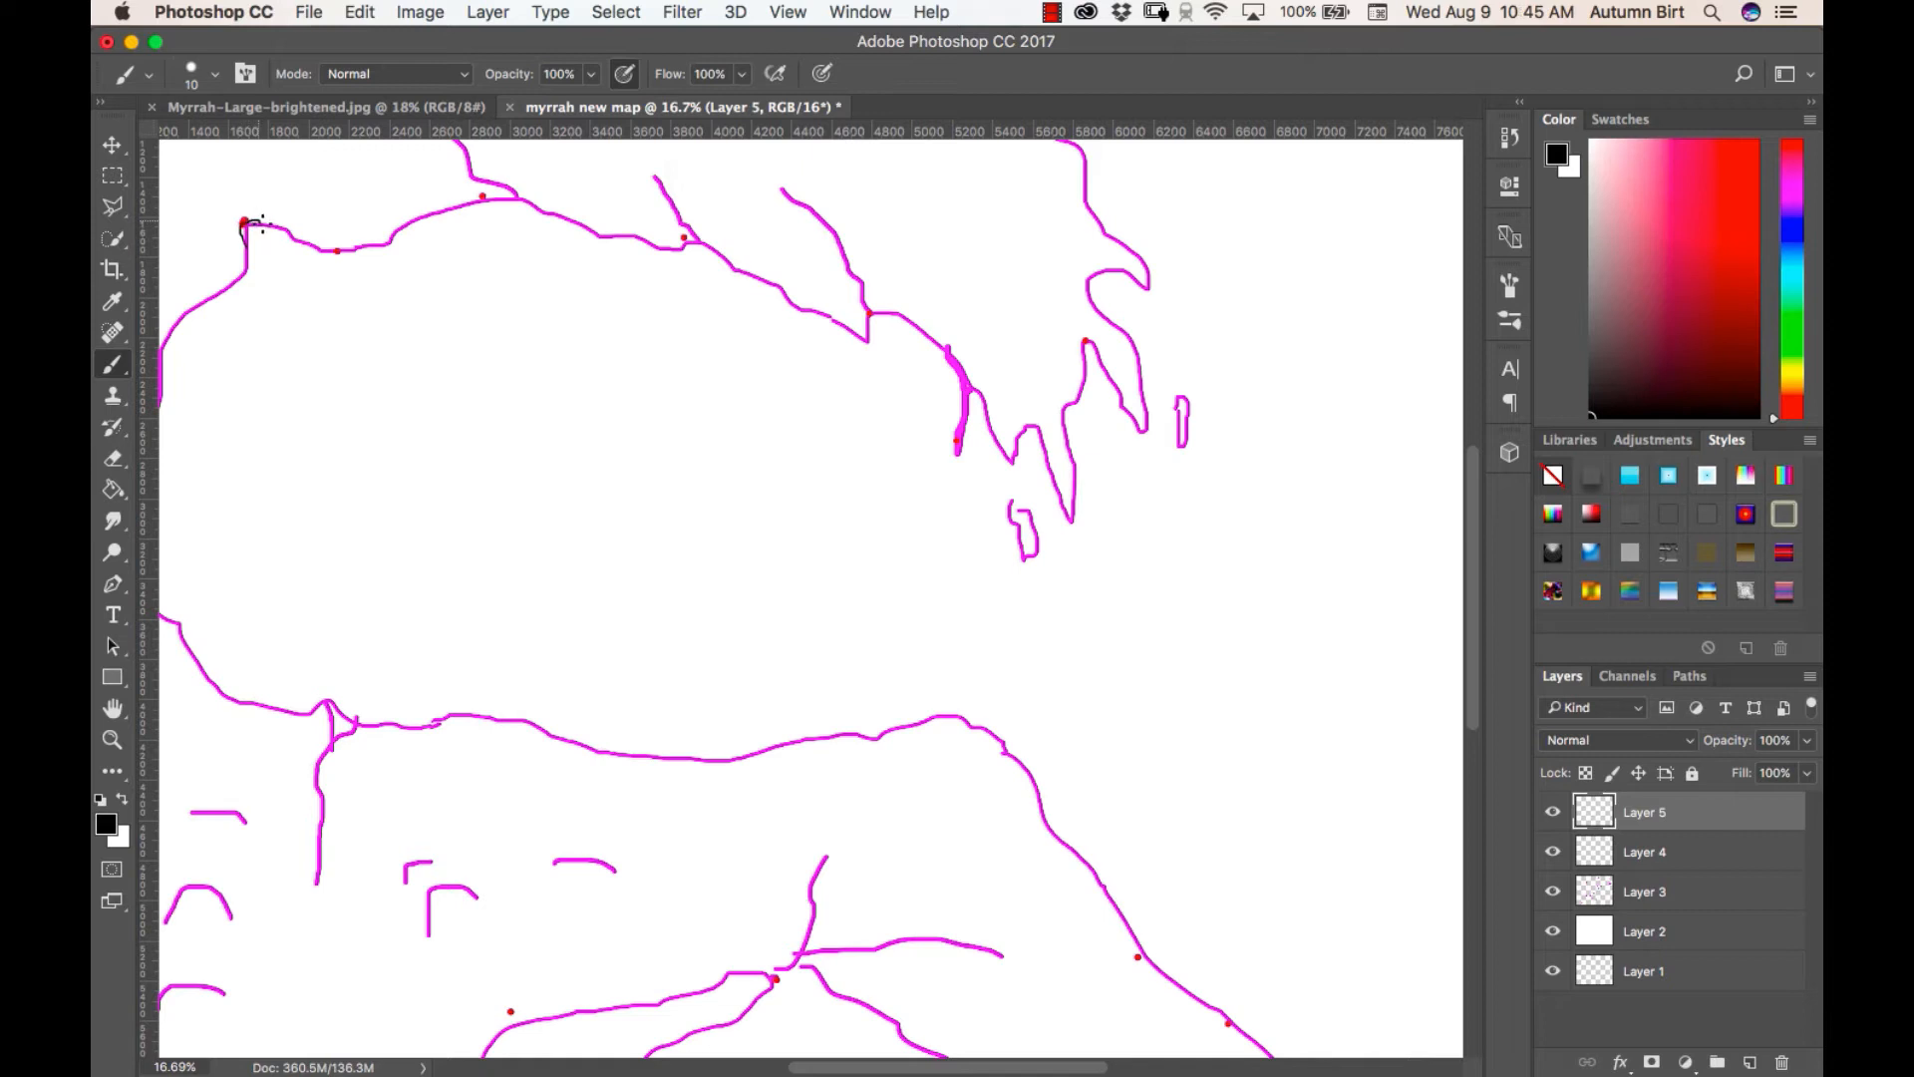
mouse_move(262, 224)
left_mouse_down()
mouse_move(351, 248)
mouse_move(462, 204)
mouse_move(493, 217)
mouse_move(486, 196)
mouse_move(508, 187)
mouse_move(551, 221)
mouse_move(687, 258)
mouse_move(698, 228)
mouse_move(855, 338)
mouse_move(882, 347)
mouse_move(868, 314)
mouse_move(926, 336)
mouse_move(964, 458)
mouse_move(973, 391)
mouse_move(1014, 471)
mouse_move(1028, 424)
mouse_move(1047, 457)
left_mouse_up()
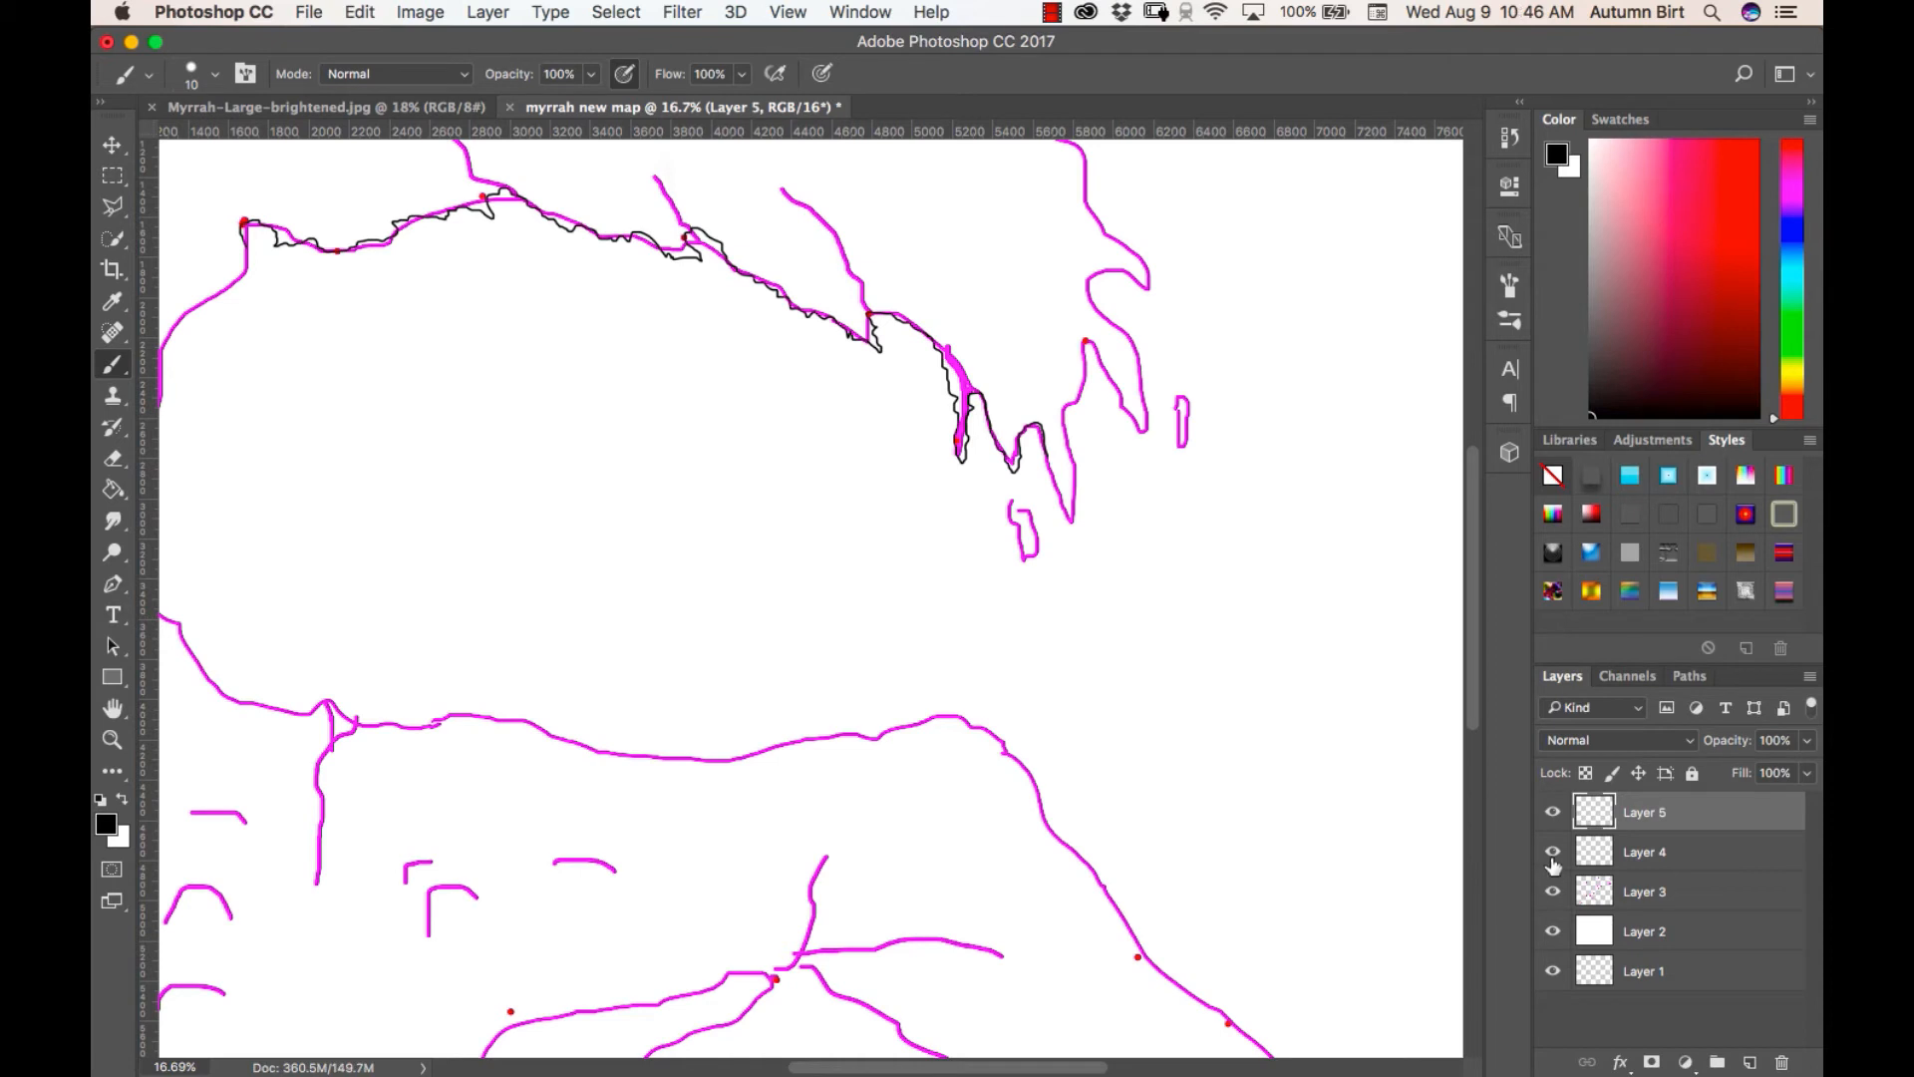
left_click(1552, 851)
left_click(1553, 892)
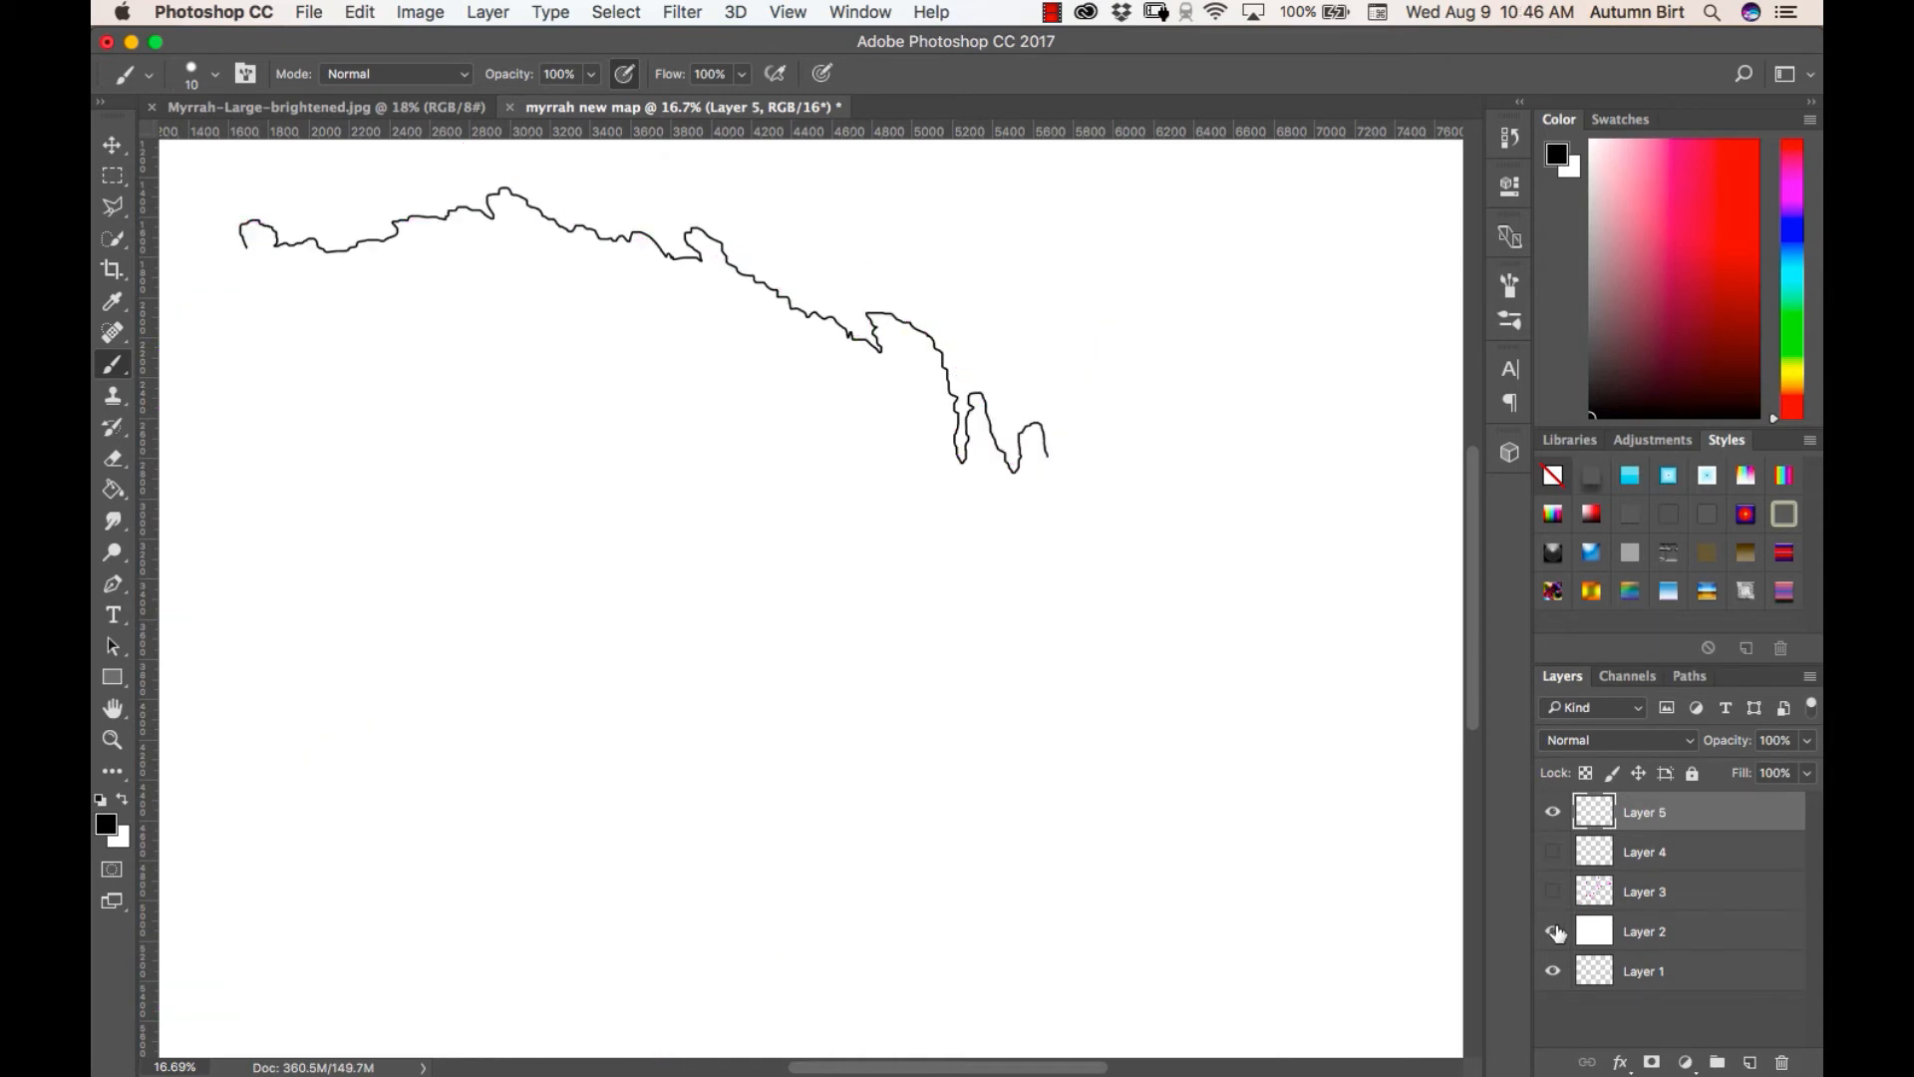
scroll(1158, 620, "down", 5)
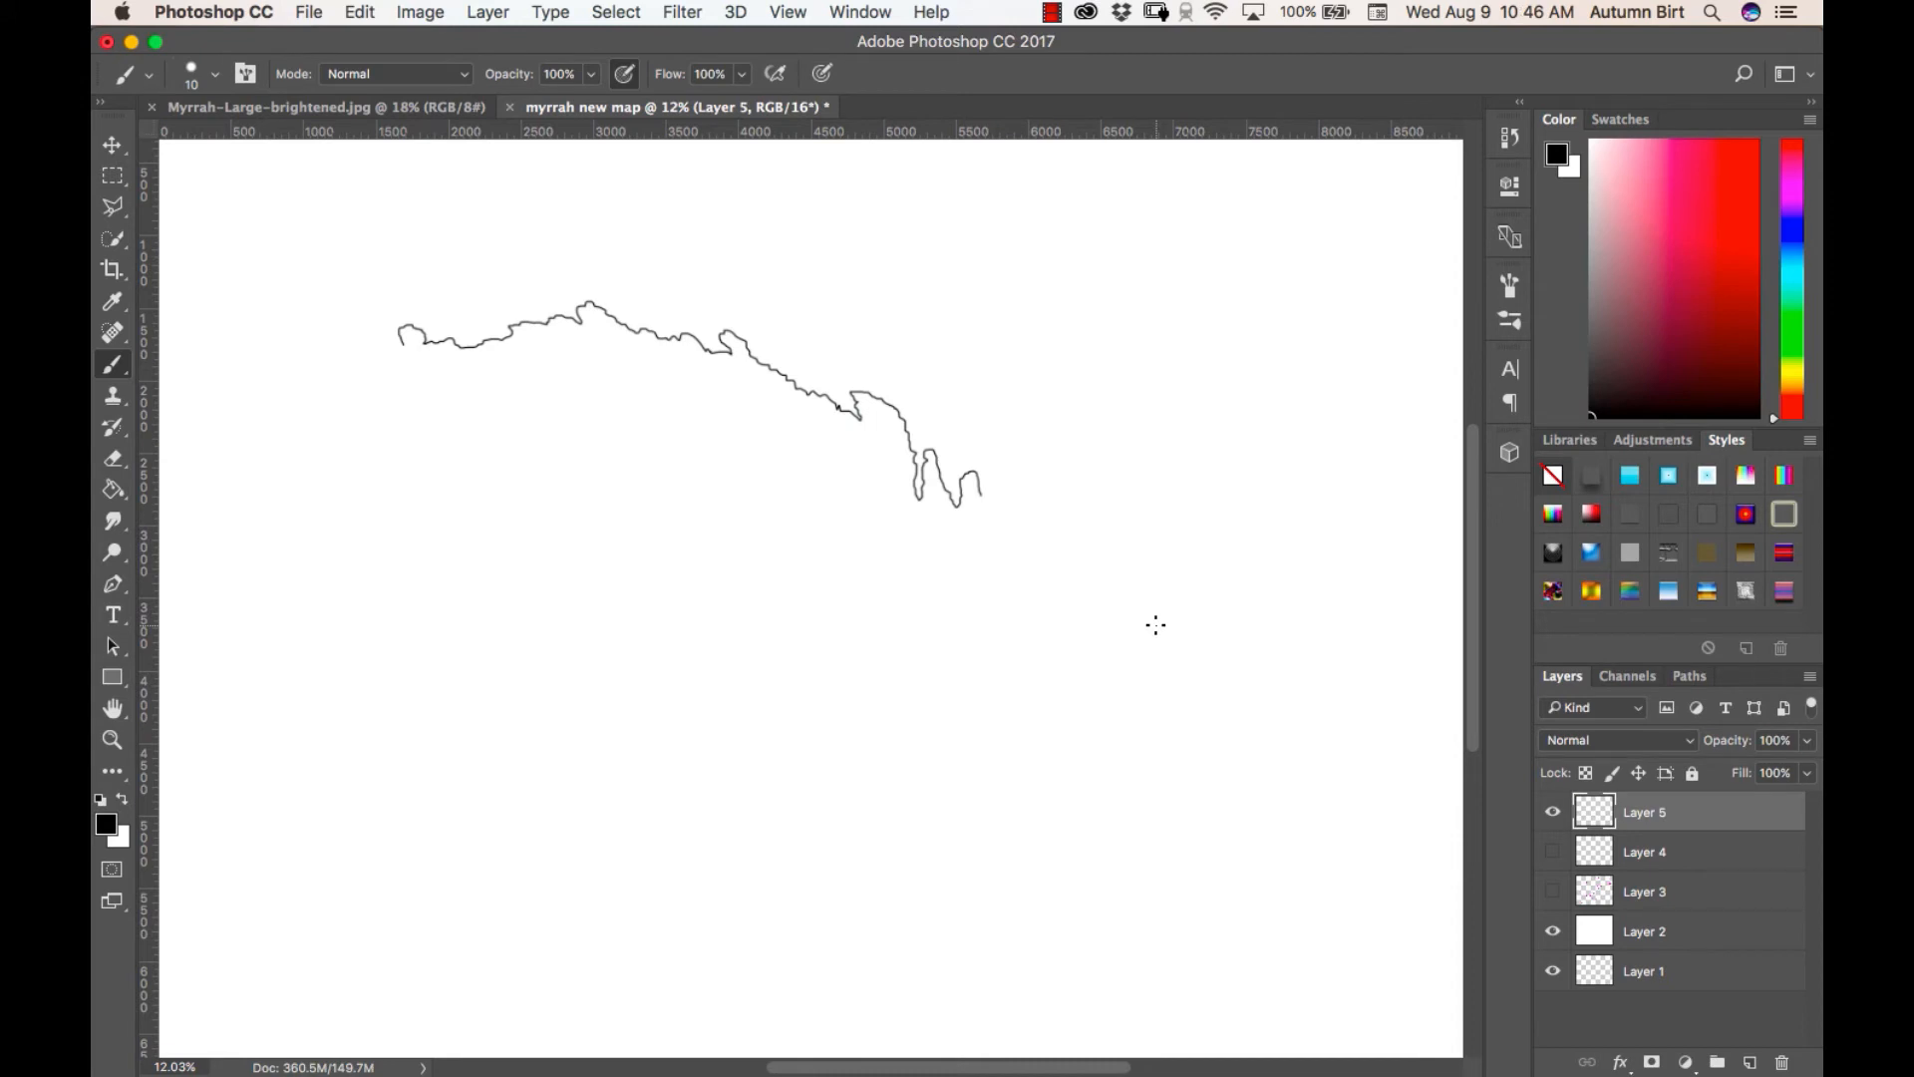
scroll(1156, 625, "down", 2)
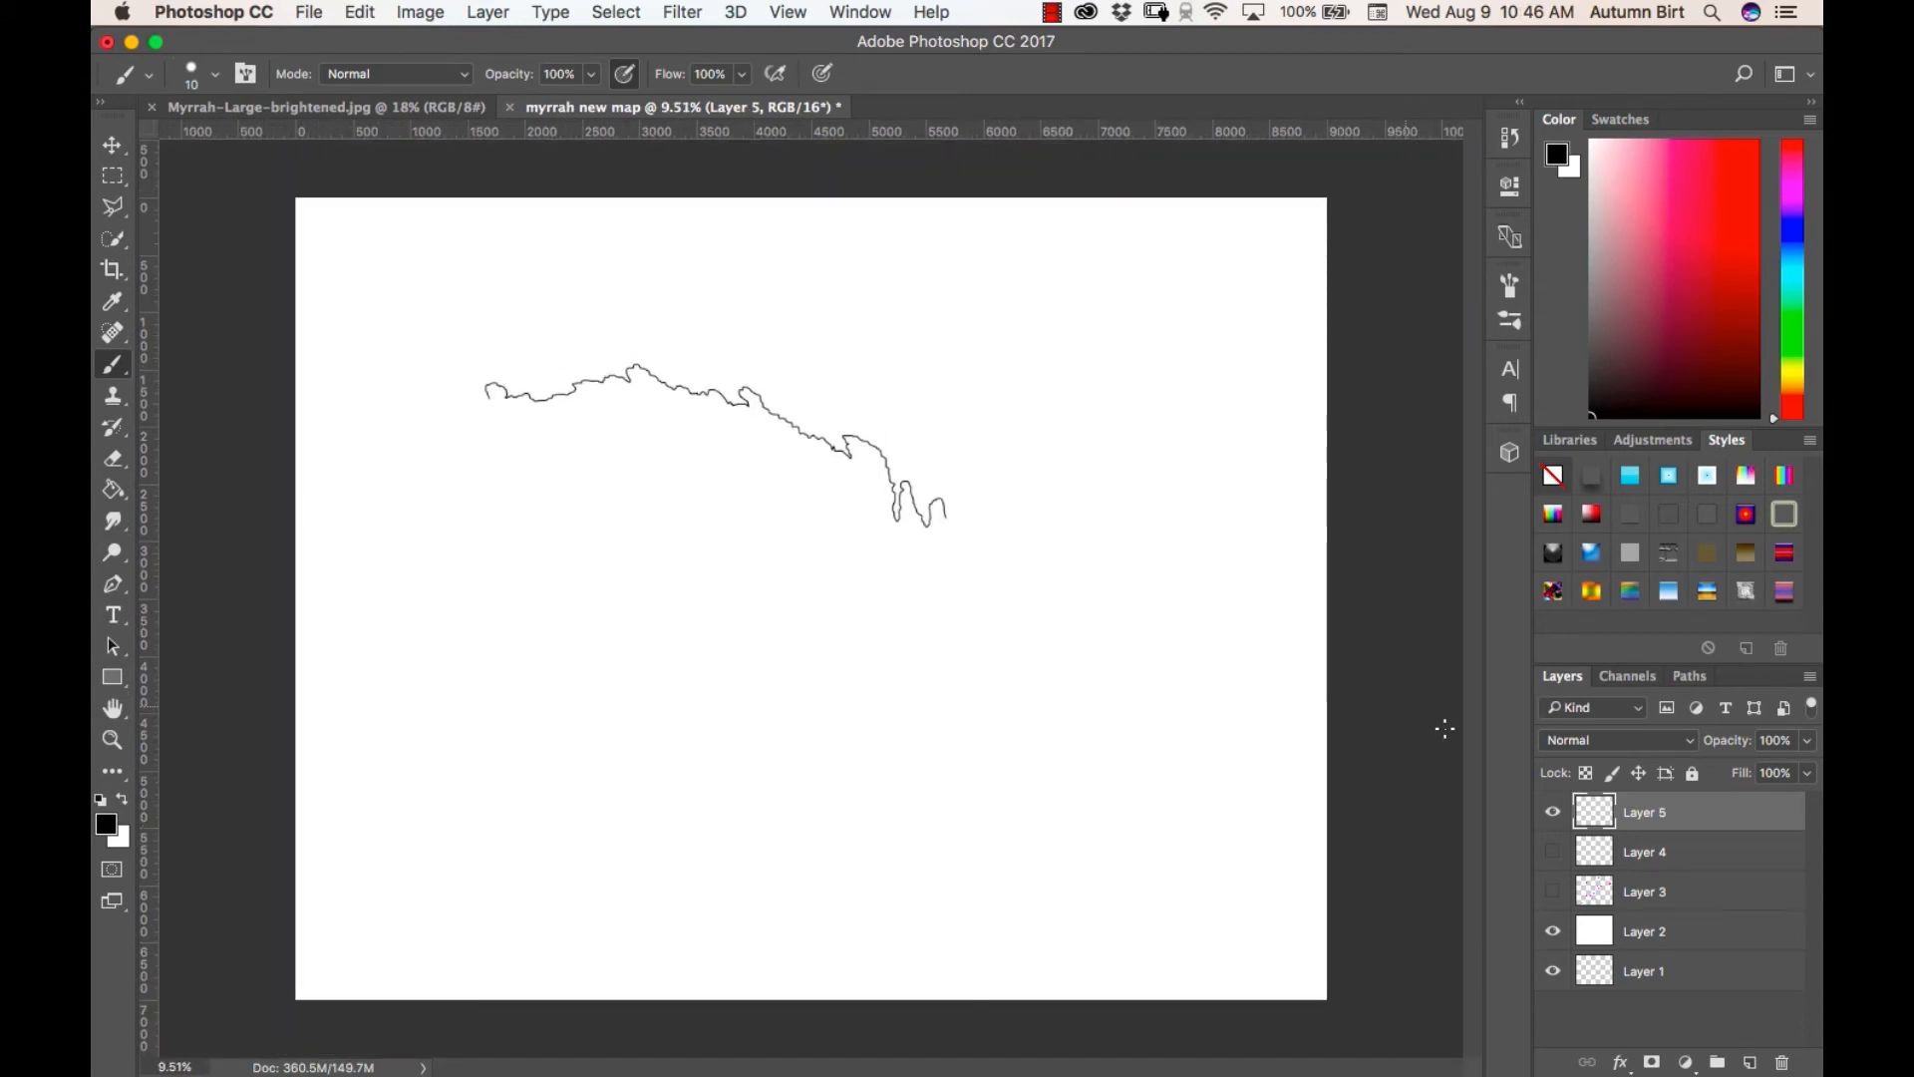
Show Layers 3 and 4, extend the black coastline eastward around the narrow southern peninsulas, and hide both layers again
left_click(1552, 887)
left_click(1552, 851)
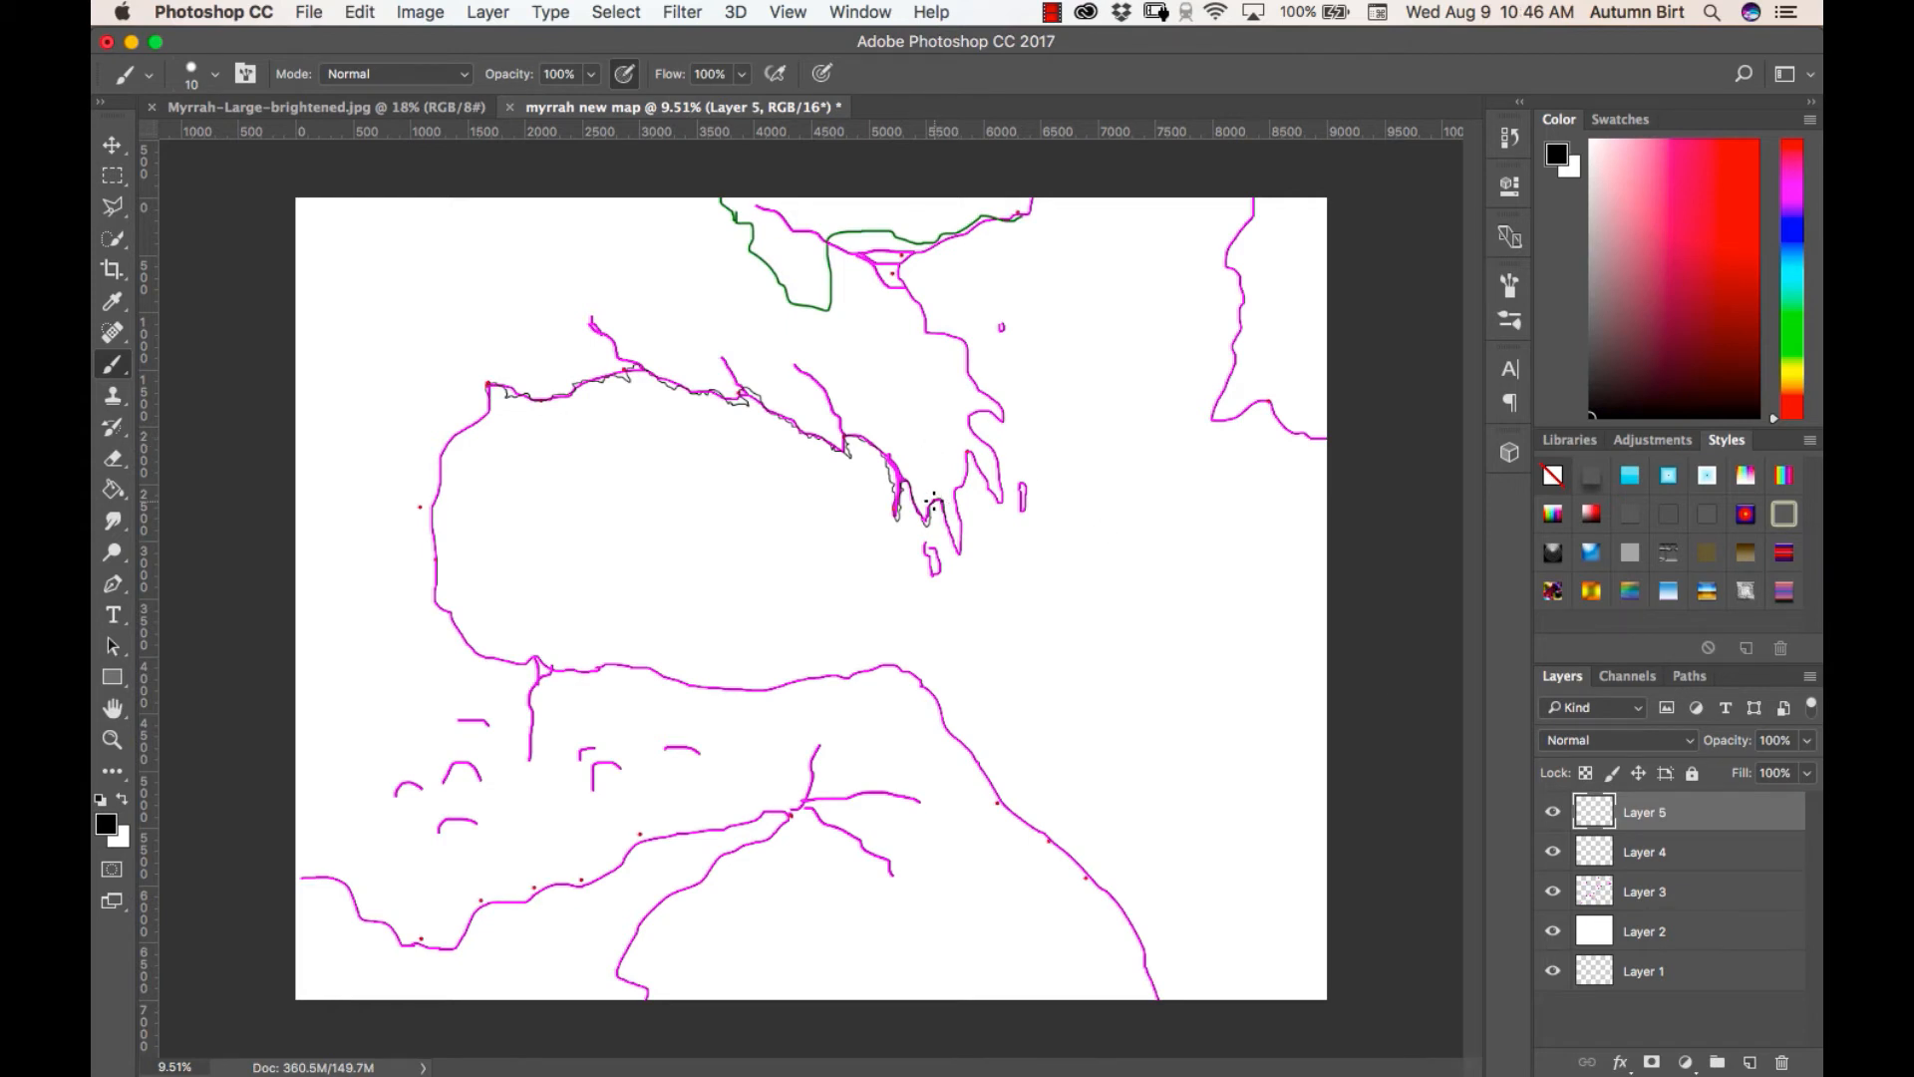
mouse_move(945, 499)
left_mouse_down()
mouse_move(960, 557)
mouse_move(966, 450)
mouse_move(1000, 502)
left_mouse_up()
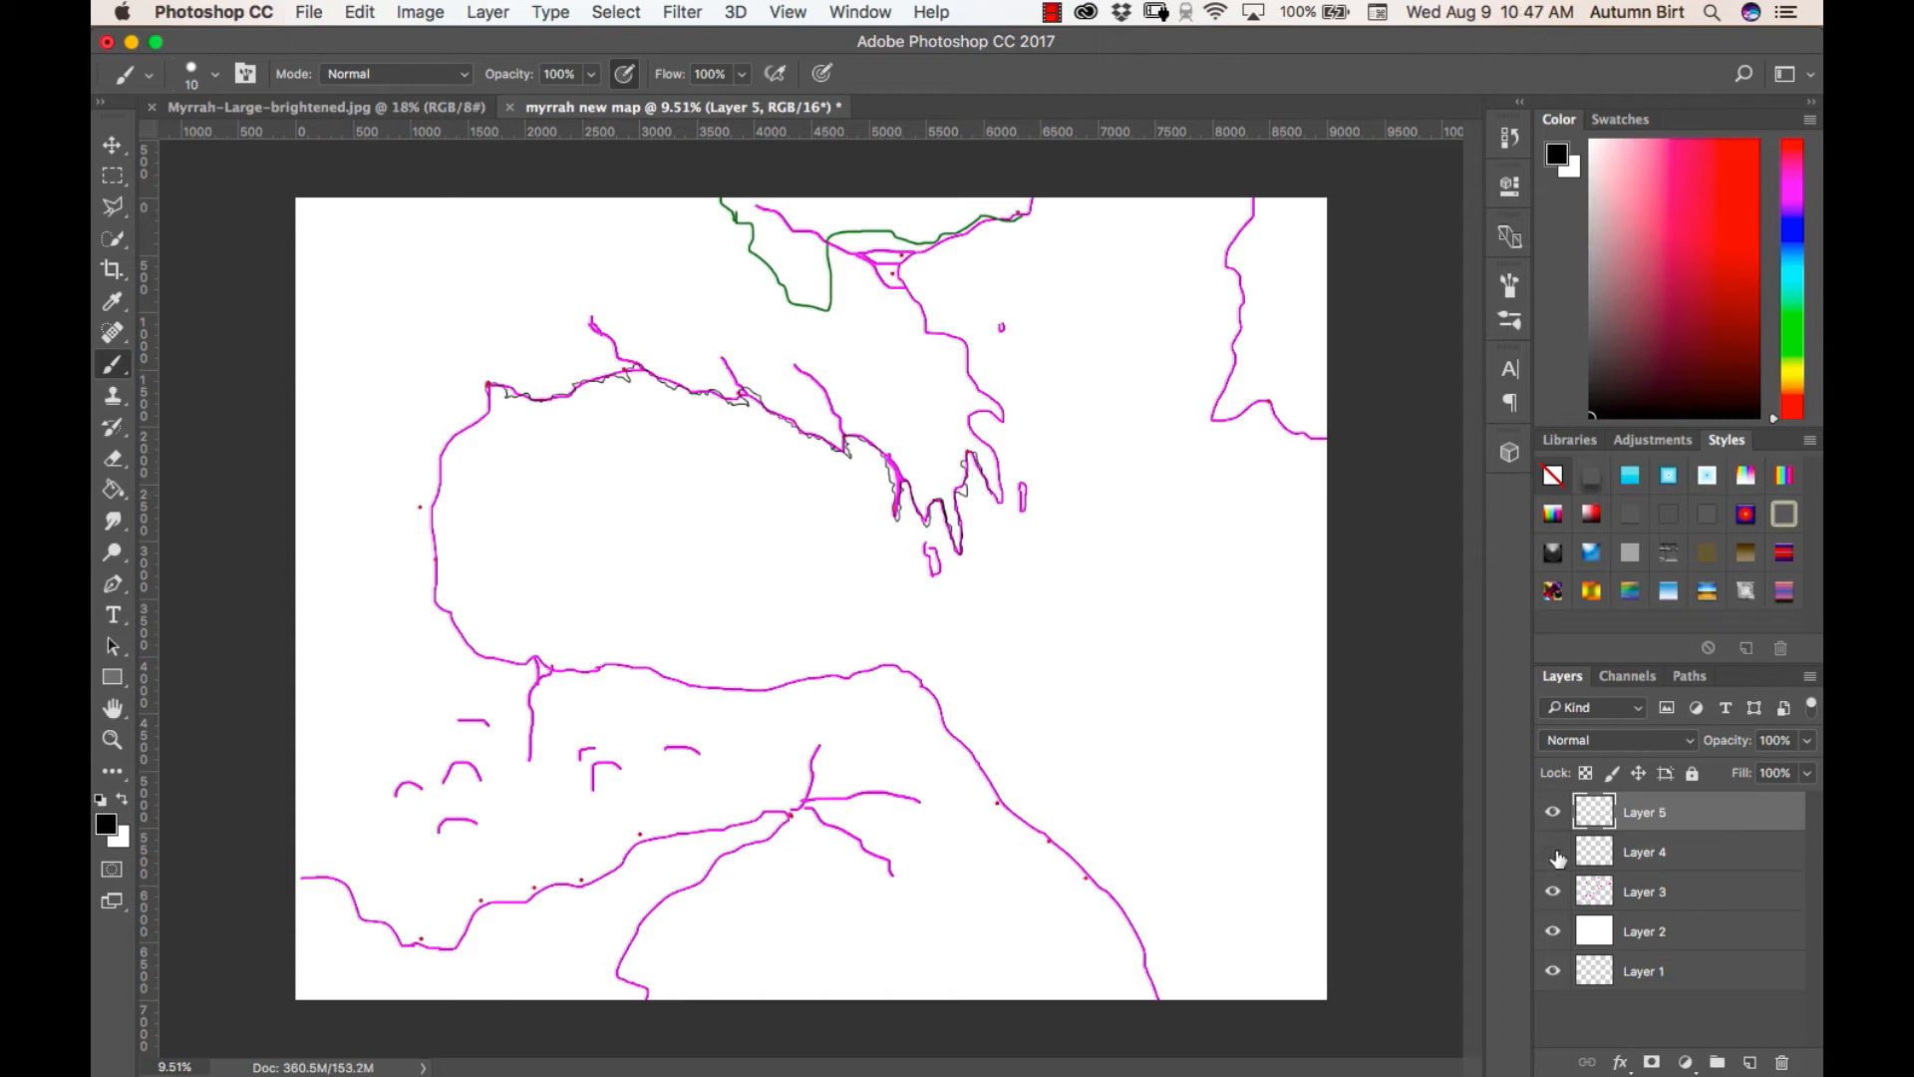
left_click(1552, 851)
left_click(1553, 891)
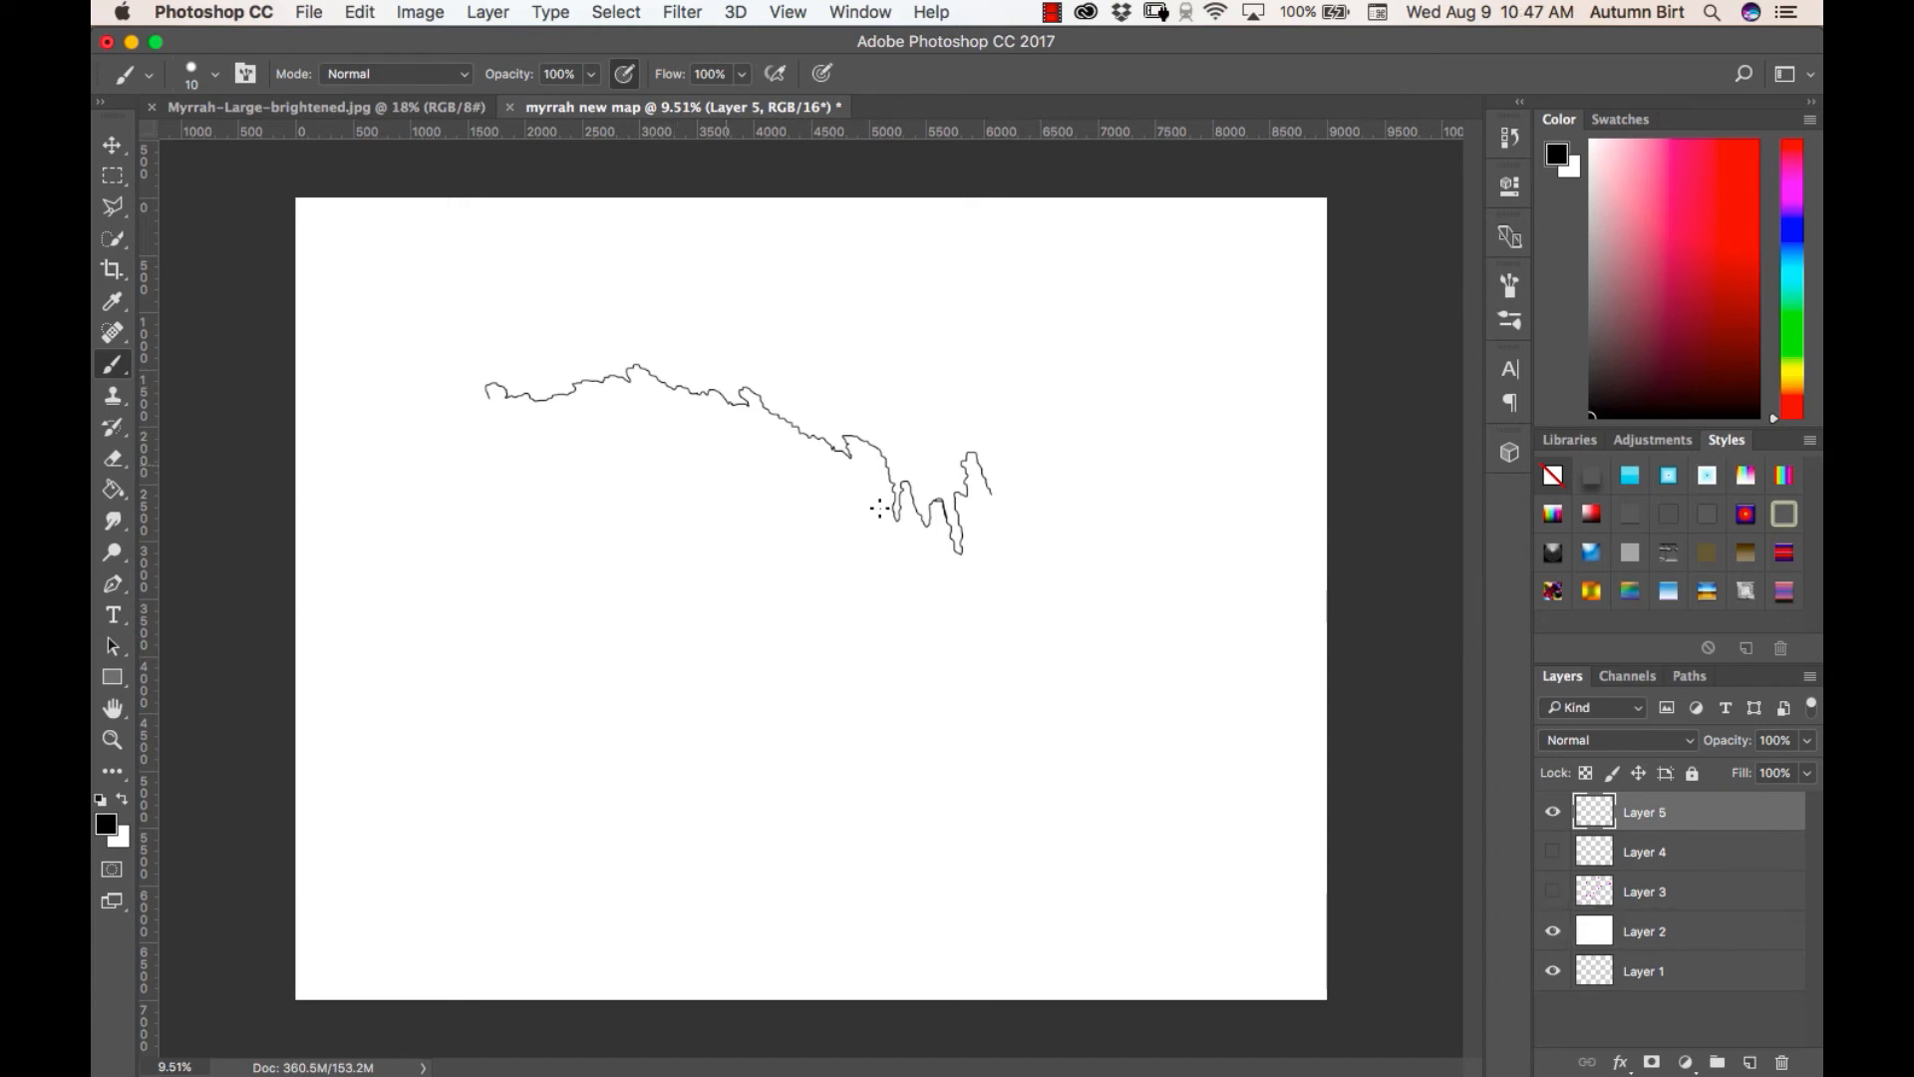
Check the Myrrah-Large-brightened.jpg reference map, and compare the black coastline with the sketch by toggling Layers 3 and 4
left_click(411, 106)
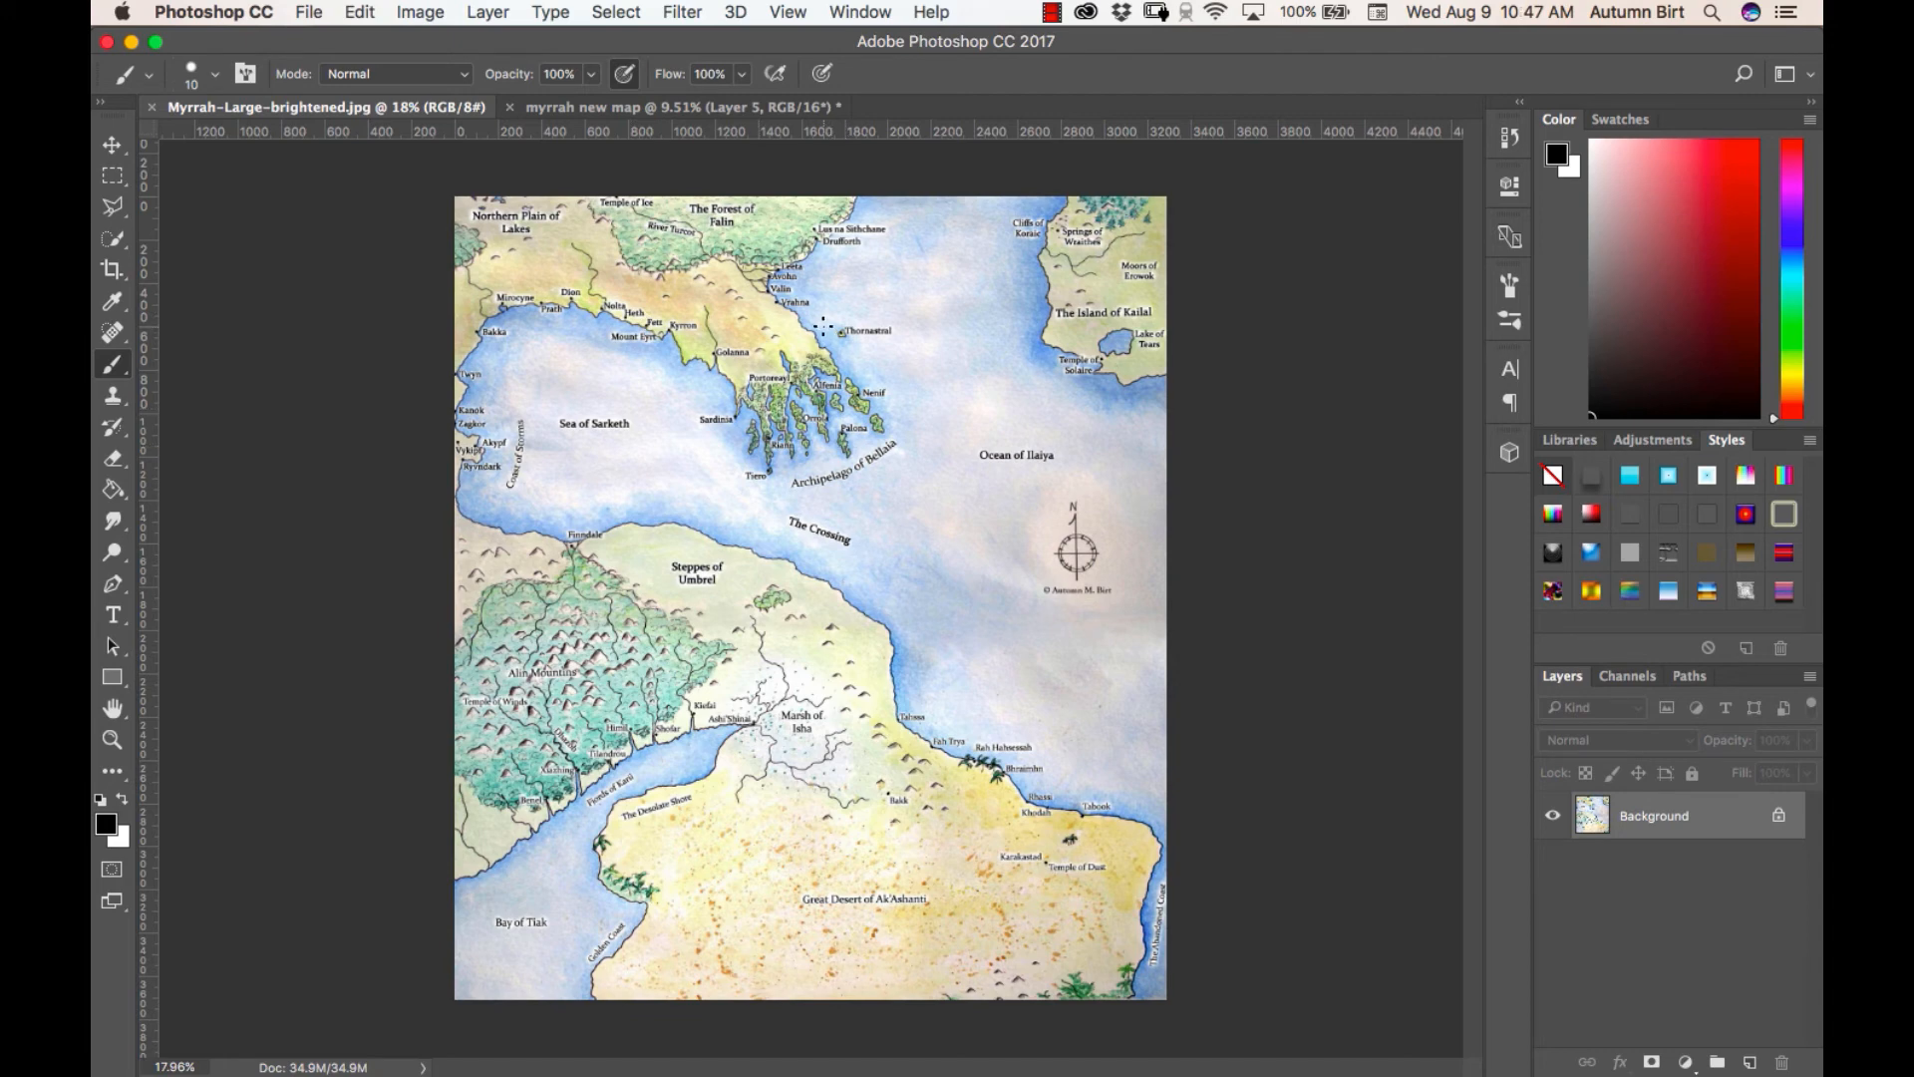
left_click(752, 108)
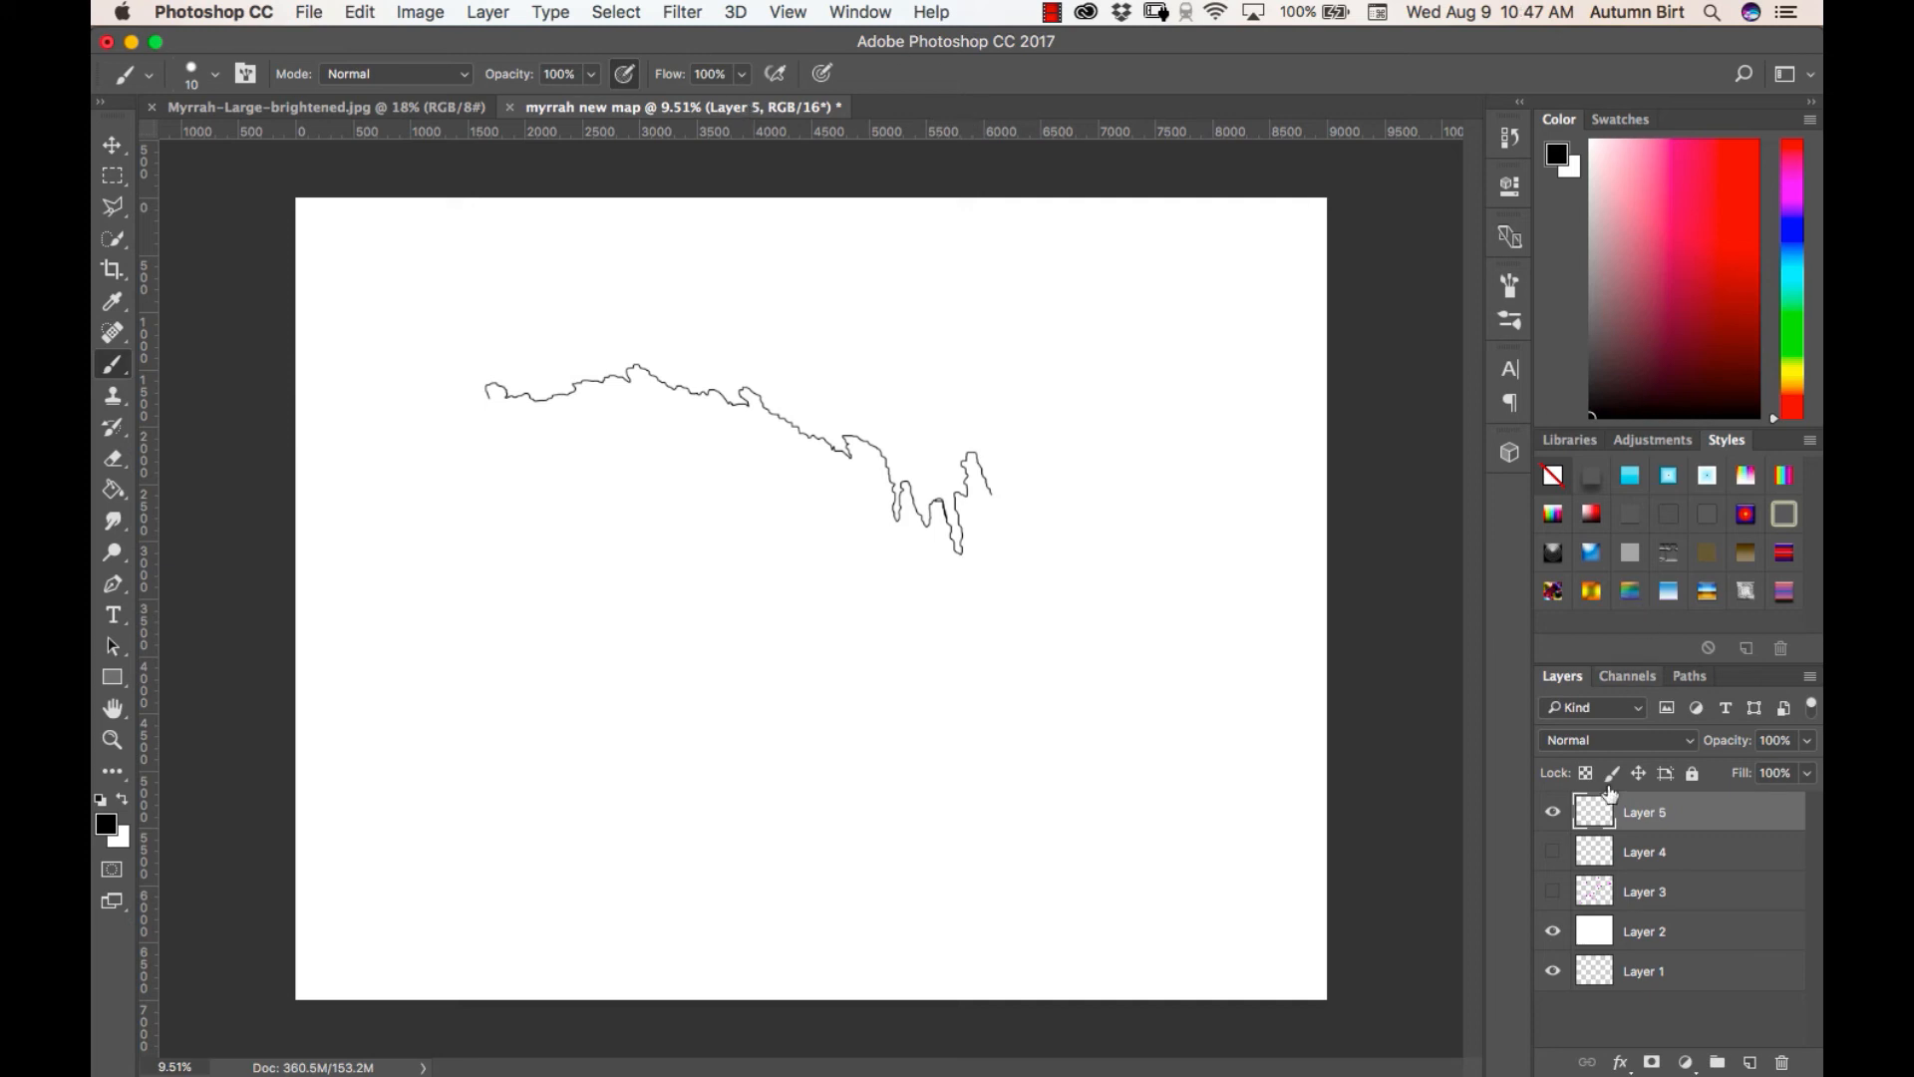
left_click(1552, 851)
left_click(1552, 892)
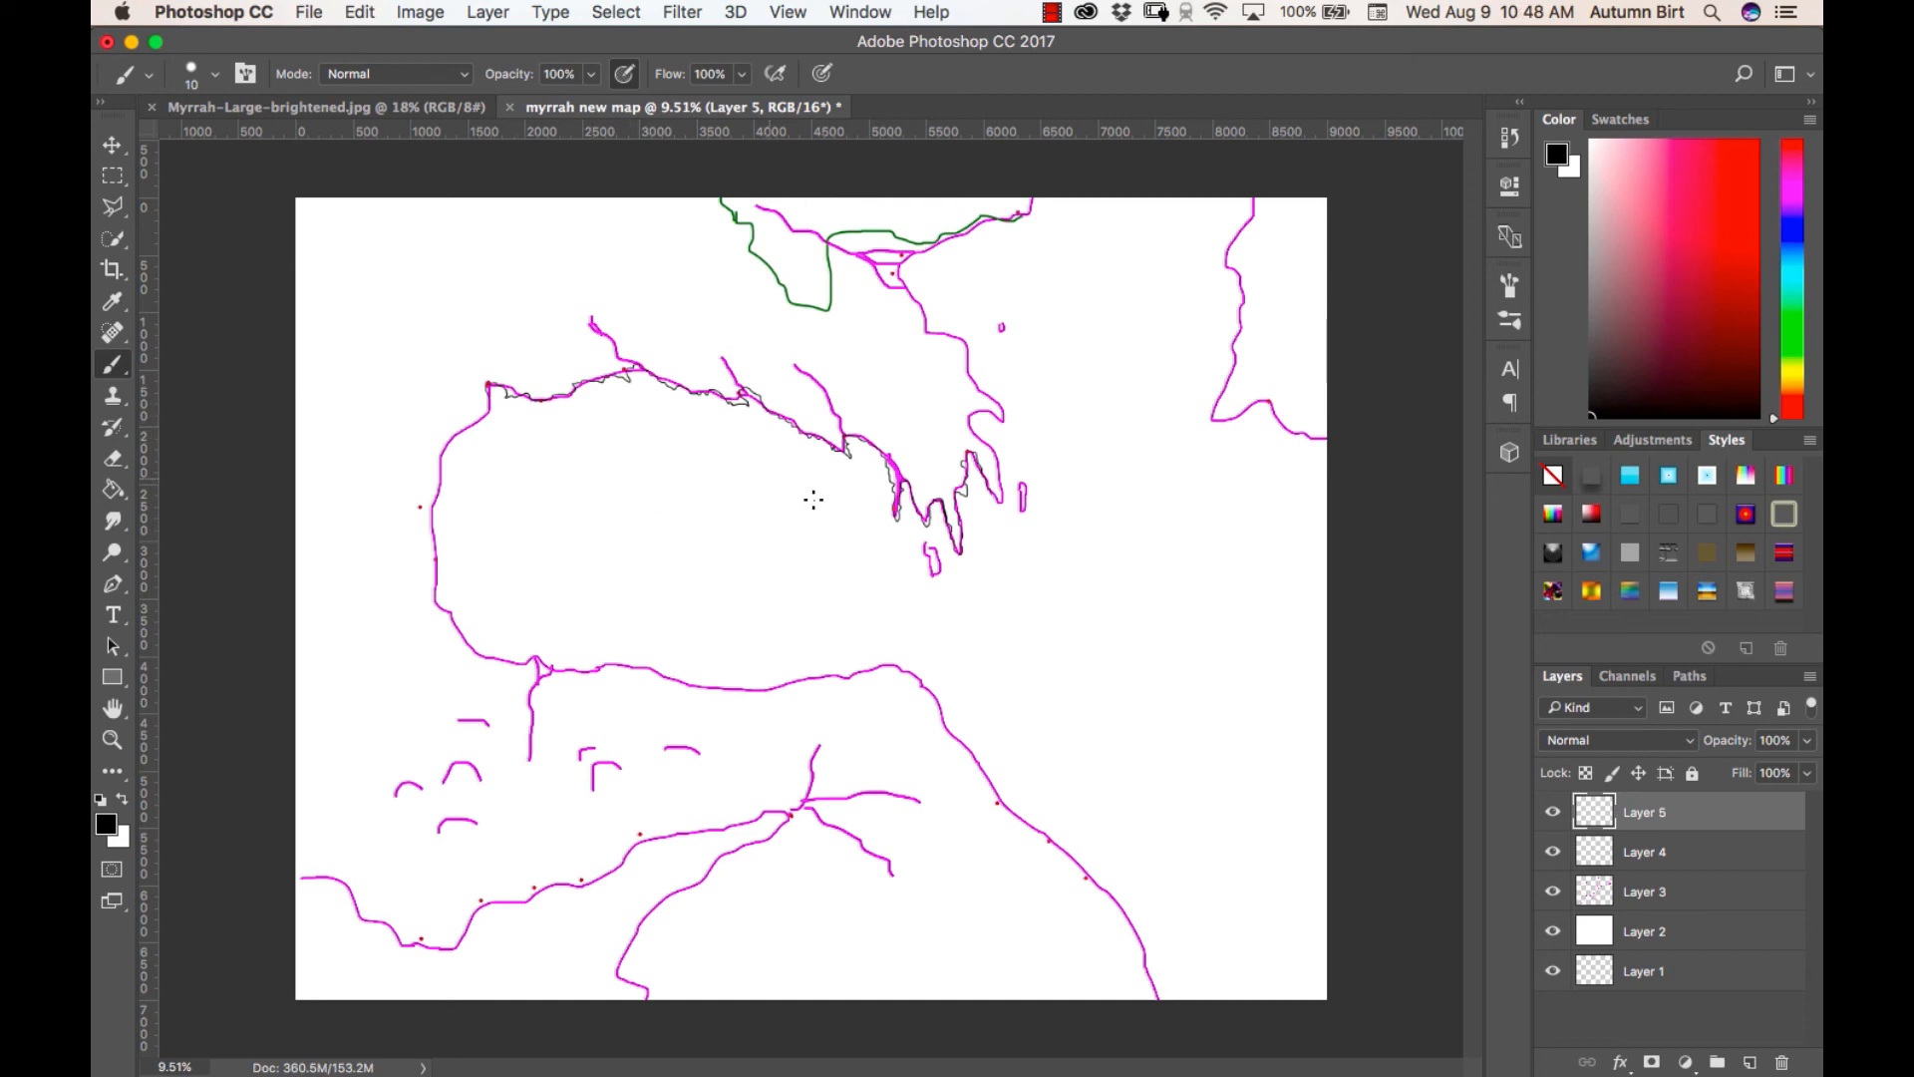
left_click(1552, 891)
left_click(1552, 853)
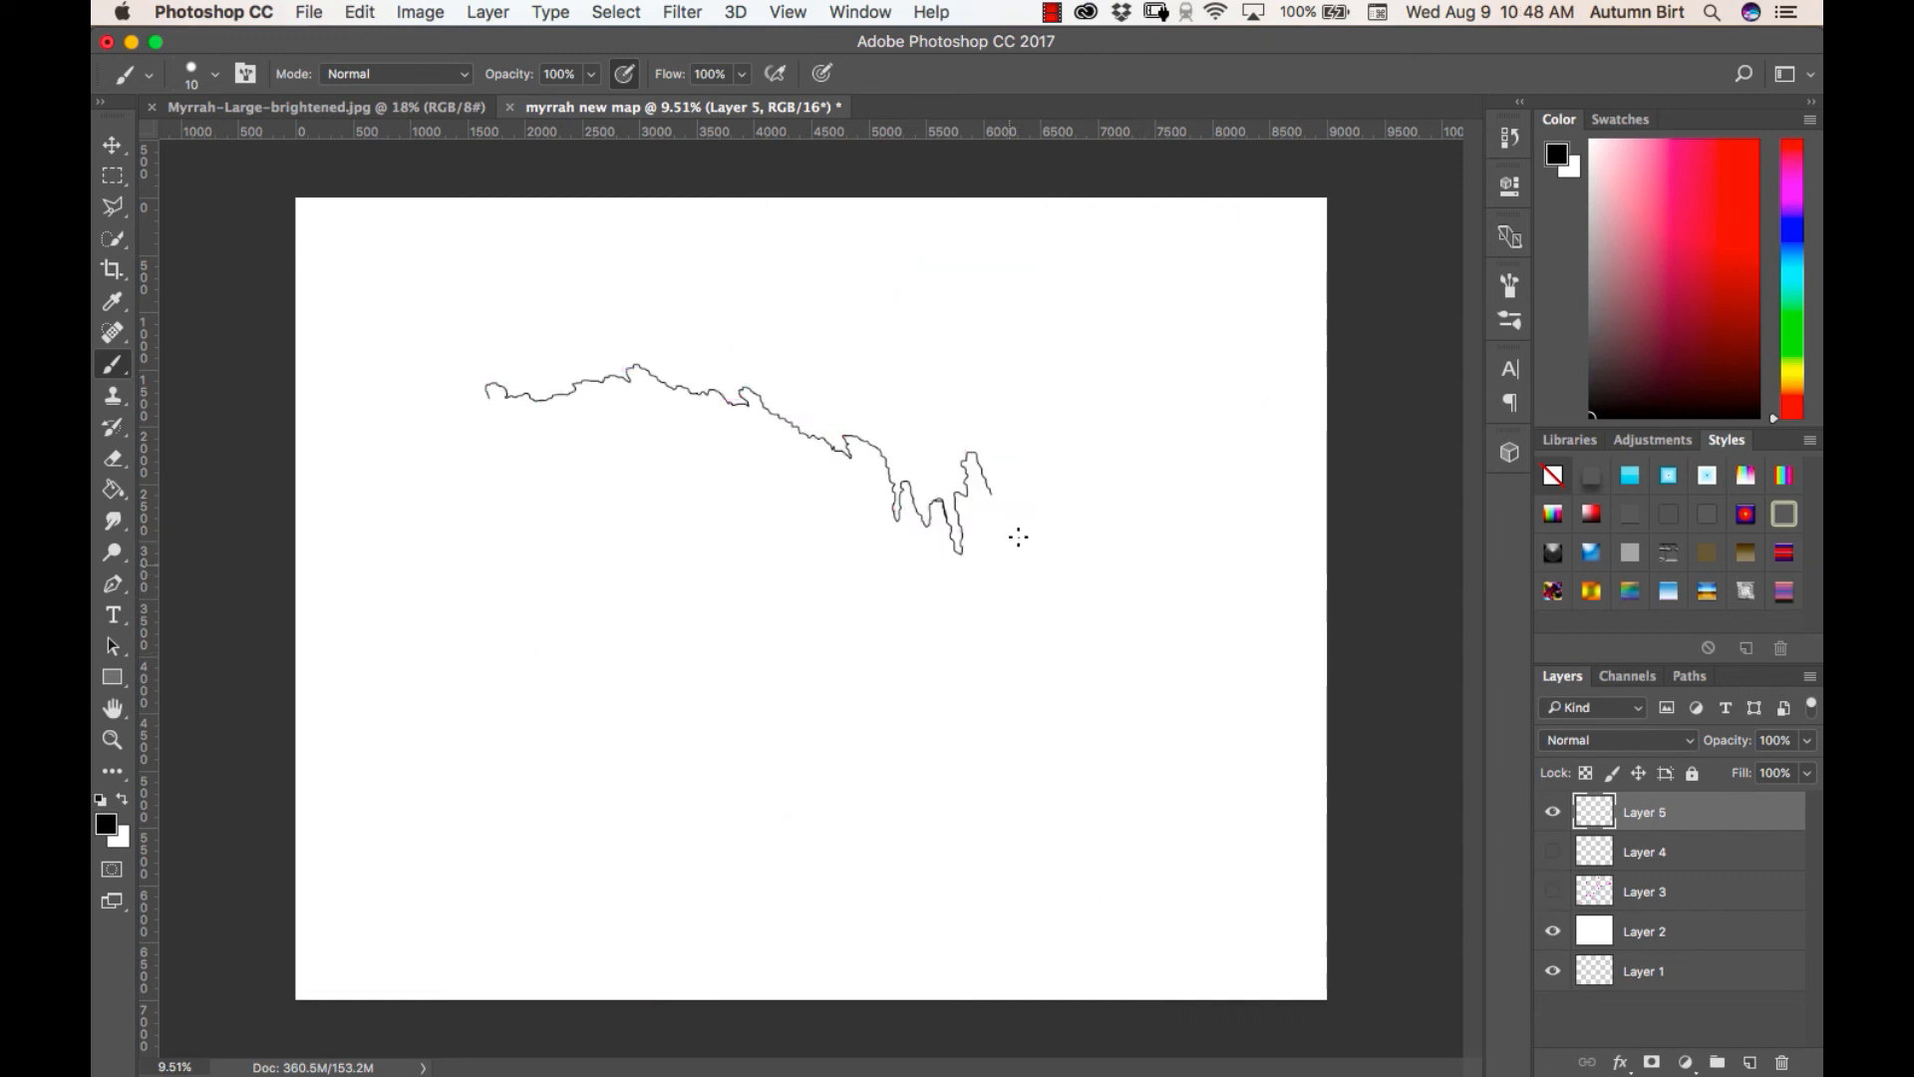